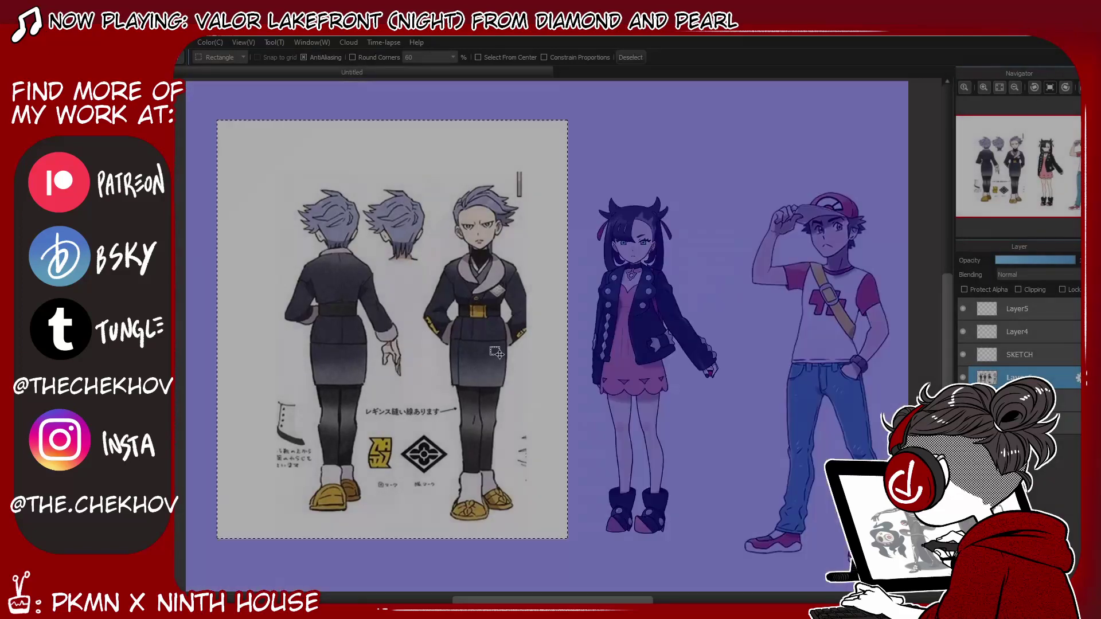
# Step: Scale down the grey-haired character's reference sheet and move it to the lower-left corner of the canvas
pyautogui.hotkey('ctrl', 't')
pyautogui.moveTo(570, 100); pyautogui.dragTo(514, 170)
pyautogui.scroll(-1, 513, 170)
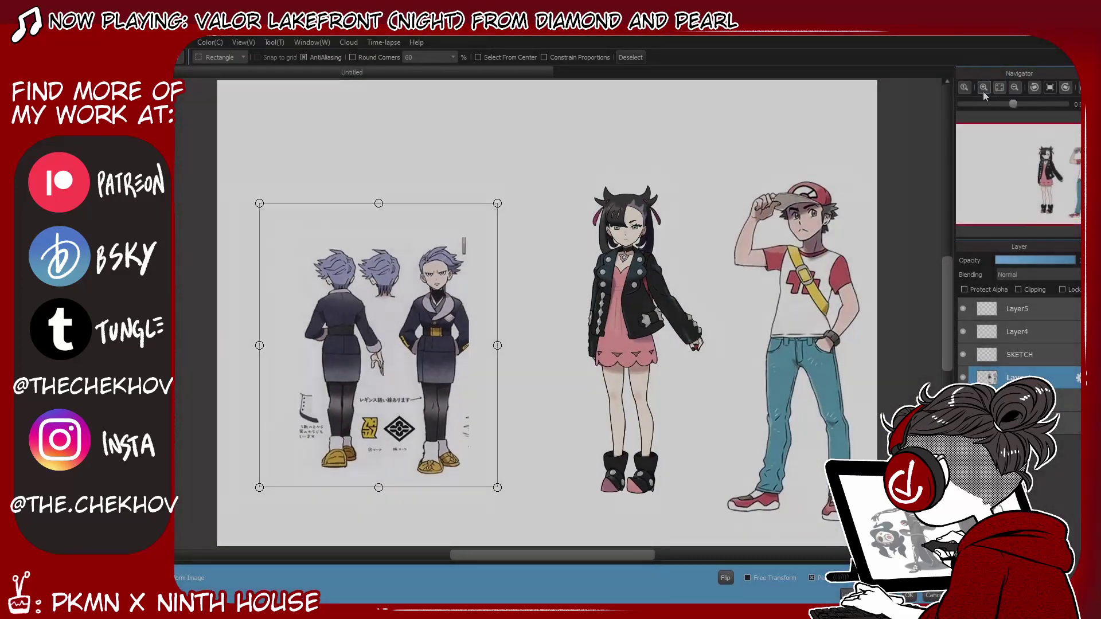
pyautogui.moveTo(401, 355); pyautogui.dragTo(206, 424)
pyautogui.press('Return')
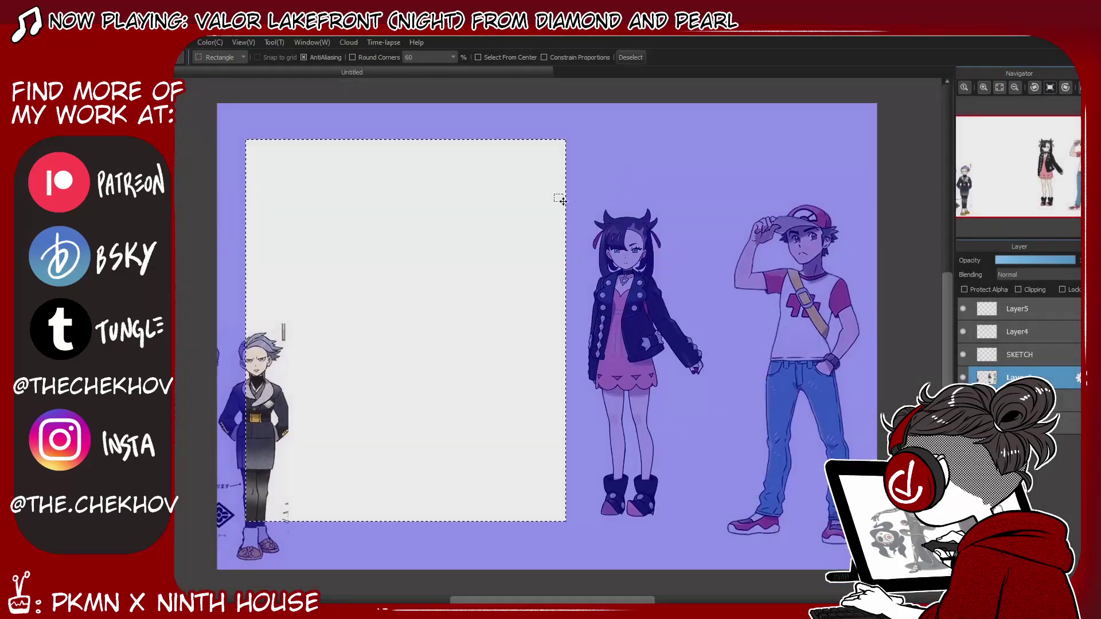
# Step: Select the dark-haired girl's reference image and move it left toward the grey-haired character
pyautogui.moveTo(561, 186); pyautogui.dragTo(712, 528)
pyautogui.moveTo(555, 195); pyautogui.dragTo(716, 535)
pyautogui.hotkey('ctrl', 't')
pyautogui.moveTo(643, 430); pyautogui.dragTo(548, 427)
pyautogui.press('Return')
# Step: Move the capped boy's reference left, closer to the girl, and clear the selection
pyautogui.hotkey('ctrl', 't')
pyautogui.moveTo(751, 370); pyautogui.dragTo(624, 362)
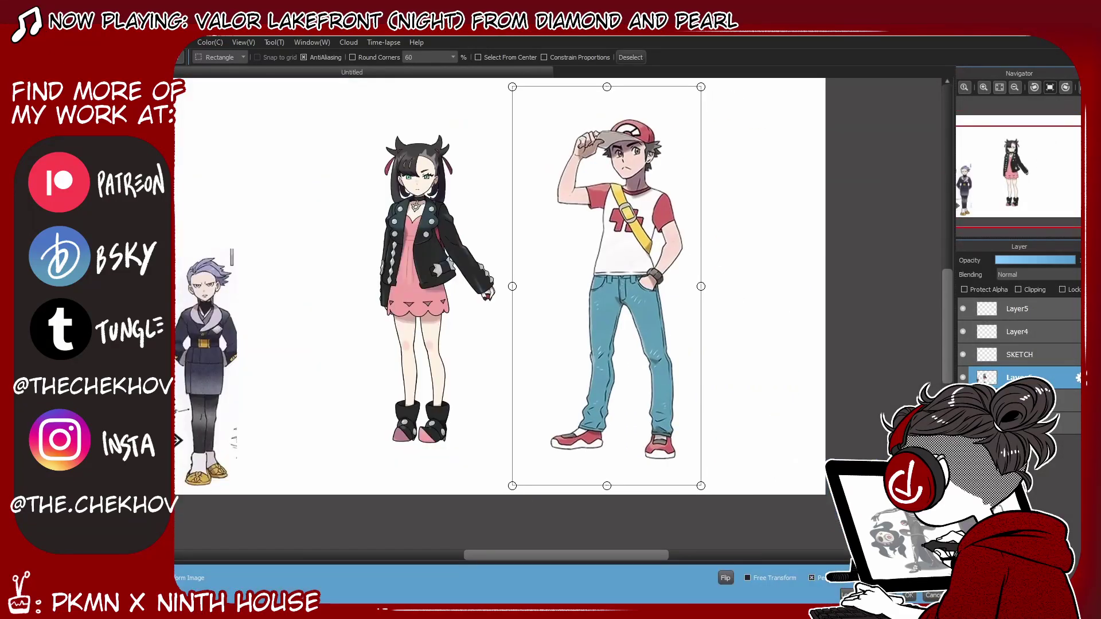
pyautogui.press('Return')
pyautogui.hotkey('ctrl', 'd')
# Step: Trace the girl's torso, arms and legs in dark red over the faded reference
pyautogui.press('b')
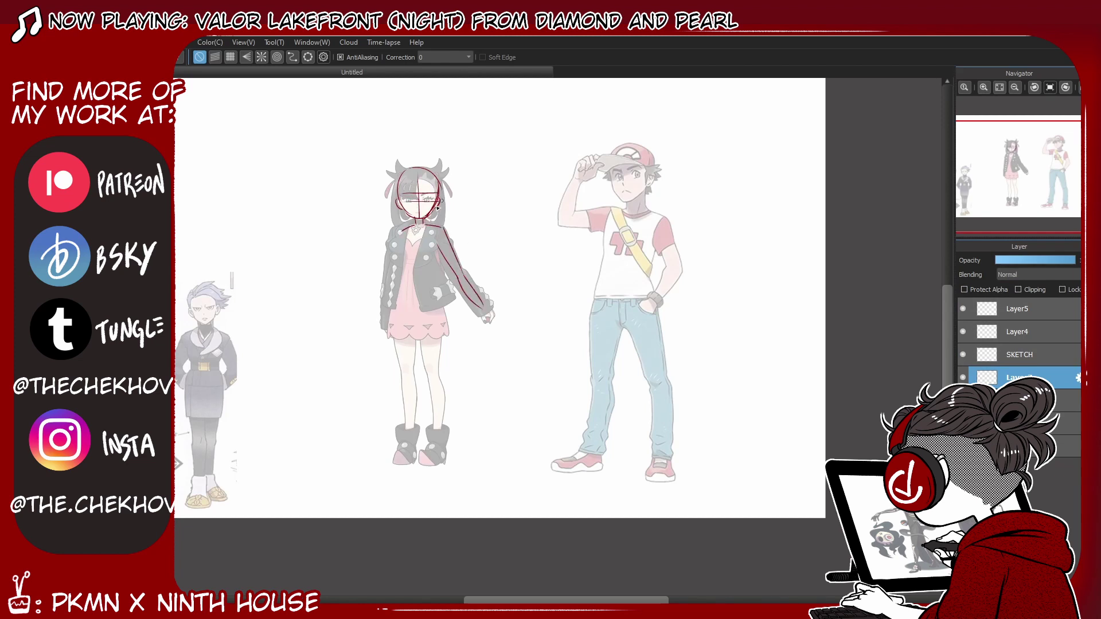
pyautogui.moveTo(434, 286); pyautogui.dragTo(445, 333)
pyautogui.moveTo(397, 283); pyautogui.dragTo(395, 364)
pyautogui.moveTo(415, 306); pyautogui.dragTo(423, 365)
pyautogui.moveTo(445, 322); pyautogui.dragTo(440, 370)
pyautogui.moveTo(396, 235); pyautogui.dragTo(393, 335)
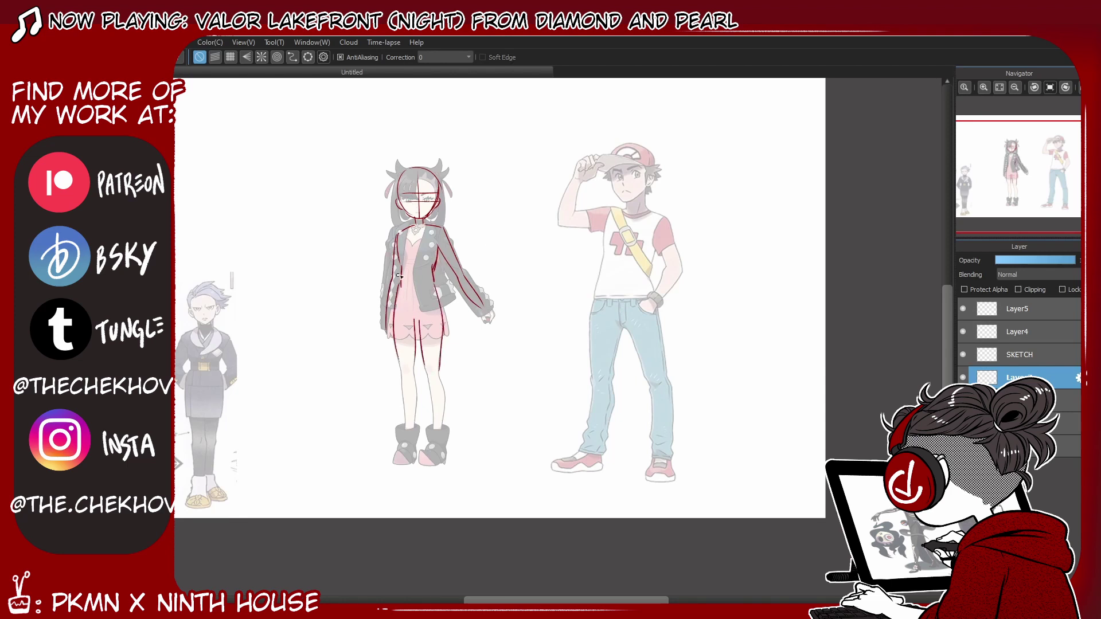
pyautogui.hotkey('ctrl', 'z')
pyautogui.moveTo(445, 372); pyautogui.dragTo(440, 447)
pyautogui.moveTo(417, 357); pyautogui.dragTo(403, 440)
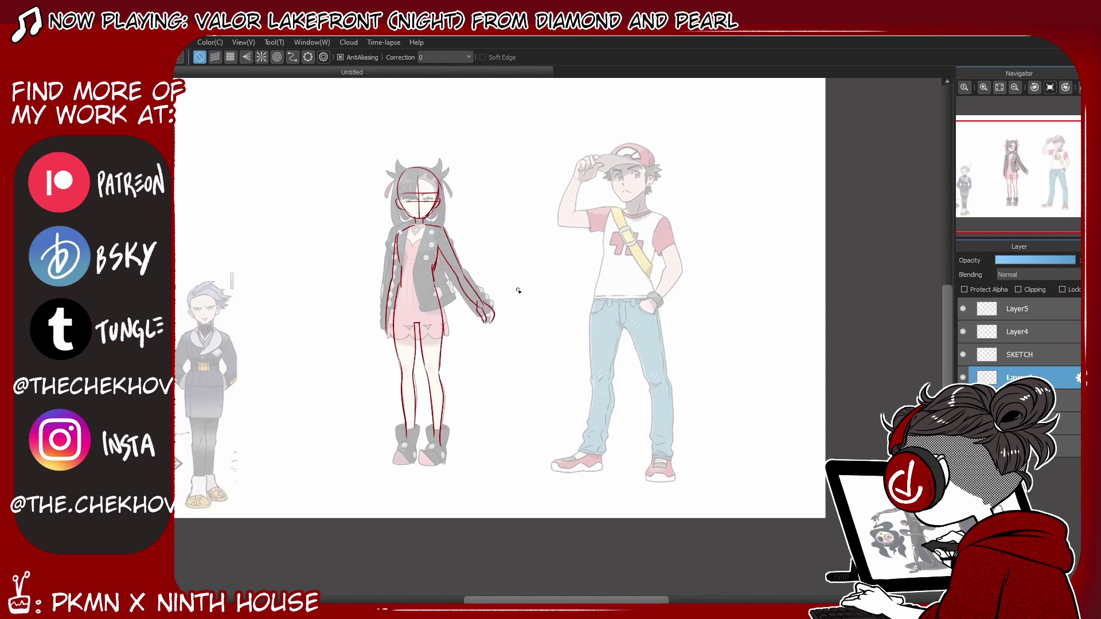
pyautogui.hotkey('ctrl', 'z')
# Step: Trace the boy's torso and both legs in dark red over the faded reference
pyautogui.moveTo(605, 209); pyautogui.dragTo(600, 295)
pyautogui.moveTo(657, 250); pyautogui.dragTo(650, 291)
pyautogui.moveTo(597, 294); pyautogui.dragTo(590, 366)
pyautogui.moveTo(653, 295); pyautogui.dragTo(663, 367)
pyautogui.moveTo(624, 325); pyautogui.dragTo(605, 444)
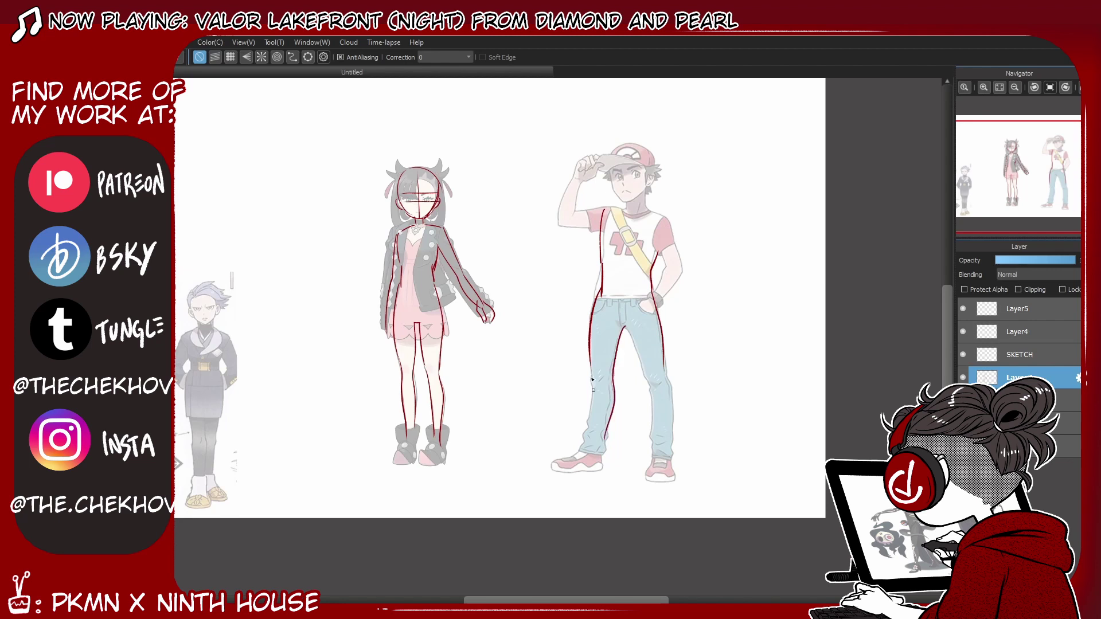
pyautogui.moveTo(591, 366)
pyautogui.mouseDown()
pyautogui.moveTo(553, 470)
pyautogui.moveTo(605, 442)
pyautogui.moveTo(583, 471)
pyautogui.mouseUp()
pyautogui.hotkey('ctrl', 'z')
pyautogui.hotkey('ctrl', 'z')
pyautogui.moveTo(627, 327); pyautogui.dragTo(647, 454)
pyautogui.moveTo(662, 366)
pyautogui.mouseDown()
pyautogui.moveTo(647, 396)
pyautogui.moveTo(672, 412)
pyautogui.moveTo(657, 463)
pyautogui.mouseUp()
pyautogui.moveTo(674, 408); pyautogui.dragTo(669, 468)
pyautogui.moveTo(601, 211); pyautogui.dragTo(596, 267)
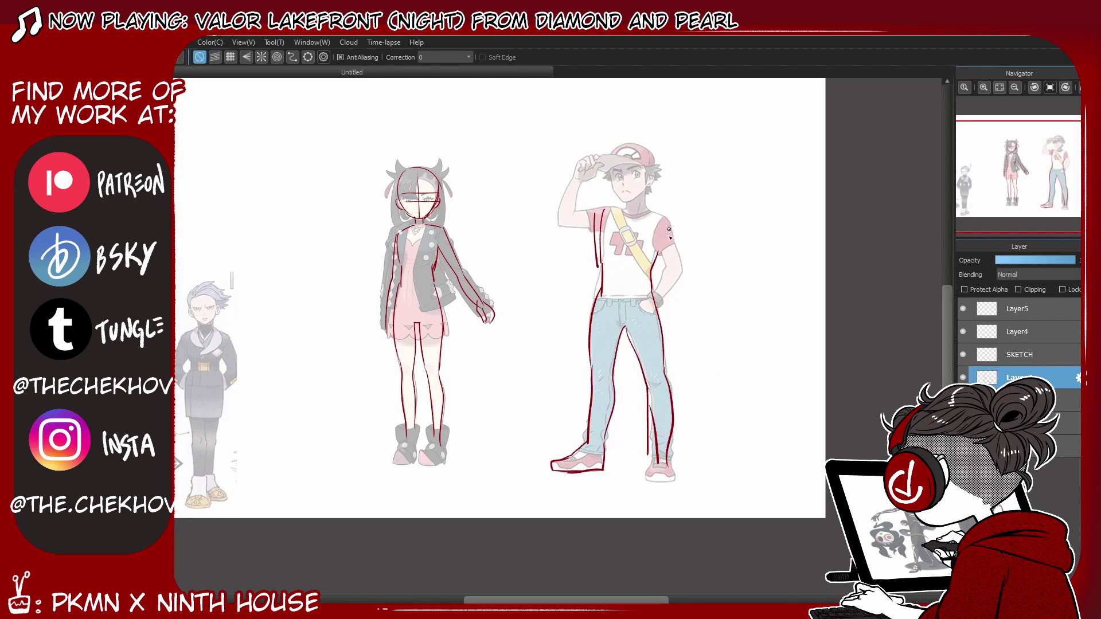
# Step: Trace the boy's raised arm and the arm resting at his hip
pyautogui.moveTo(647, 214); pyautogui.dragTo(691, 269)
pyautogui.moveTo(668, 230); pyautogui.dragTo(648, 301)
pyautogui.moveTo(690, 274); pyautogui.dragTo(652, 311)
pyautogui.moveTo(602, 228); pyautogui.dragTo(582, 169)
pyautogui.moveTo(582, 171)
pyautogui.mouseDown()
pyautogui.moveTo(610, 205)
pyautogui.moveTo(569, 229)
pyautogui.moveTo(657, 217)
pyautogui.moveTo(688, 240)
pyautogui.mouseUp()
pyautogui.moveTo(661, 235); pyautogui.dragTo(677, 271)
pyautogui.moveTo(680, 226); pyautogui.dragTo(692, 265)
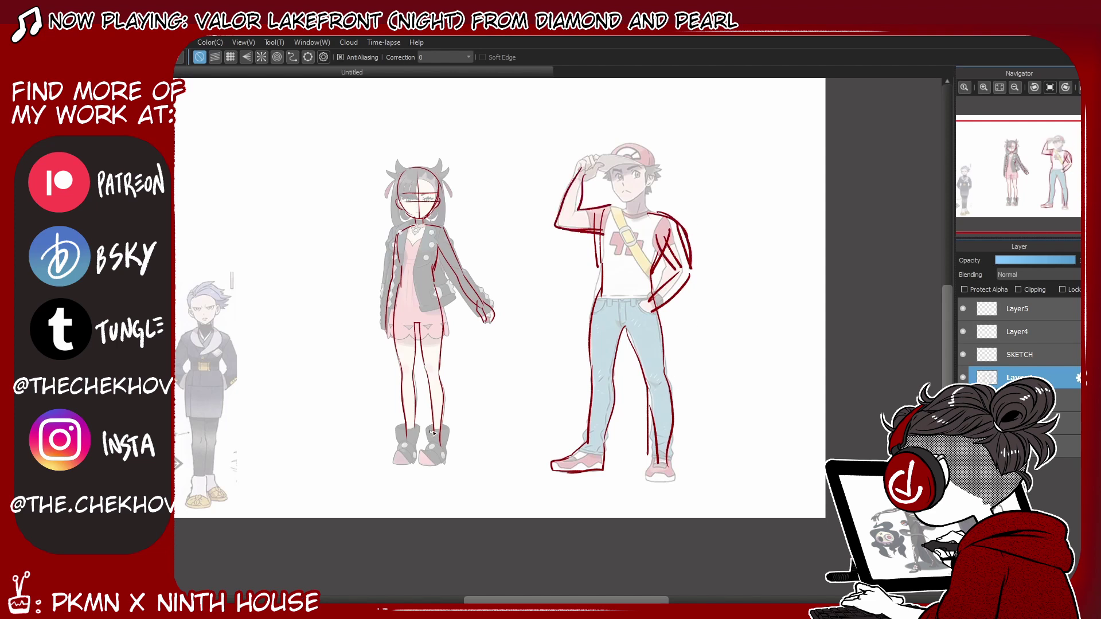
# Step: Trace the remaining feet of both figures and outline the boy's head
pyautogui.moveTo(414, 423); pyautogui.dragTo(417, 456)
pyautogui.moveTo(405, 439); pyautogui.dragTo(417, 462)
pyautogui.moveTo(643, 477); pyautogui.dragTo(671, 461)
pyautogui.moveTo(608, 168)
pyautogui.mouseDown()
pyautogui.moveTo(612, 150)
pyautogui.moveTo(655, 166)
pyautogui.mouseUp()
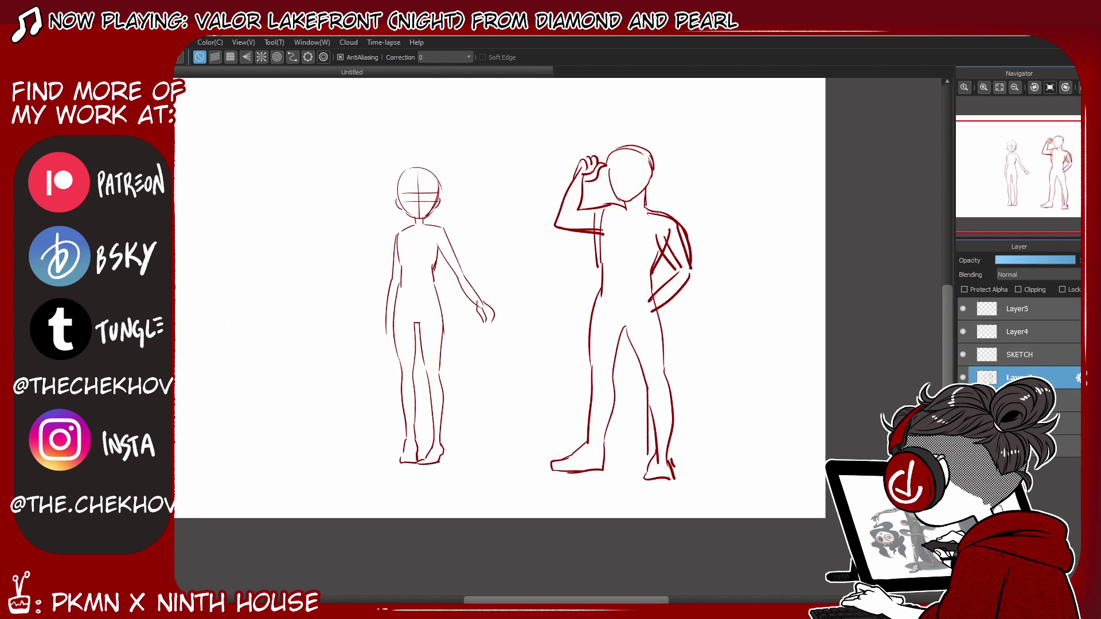
# Step: Select the traced girl's body and move it closer to the boy's body sketch
pyautogui.moveTo(459, 143)
pyautogui.mouseDown()
pyautogui.moveTo(507, 437)
pyautogui.moveTo(510, 172)
pyautogui.mouseUp()
pyautogui.hotkey('ctrl', 't')
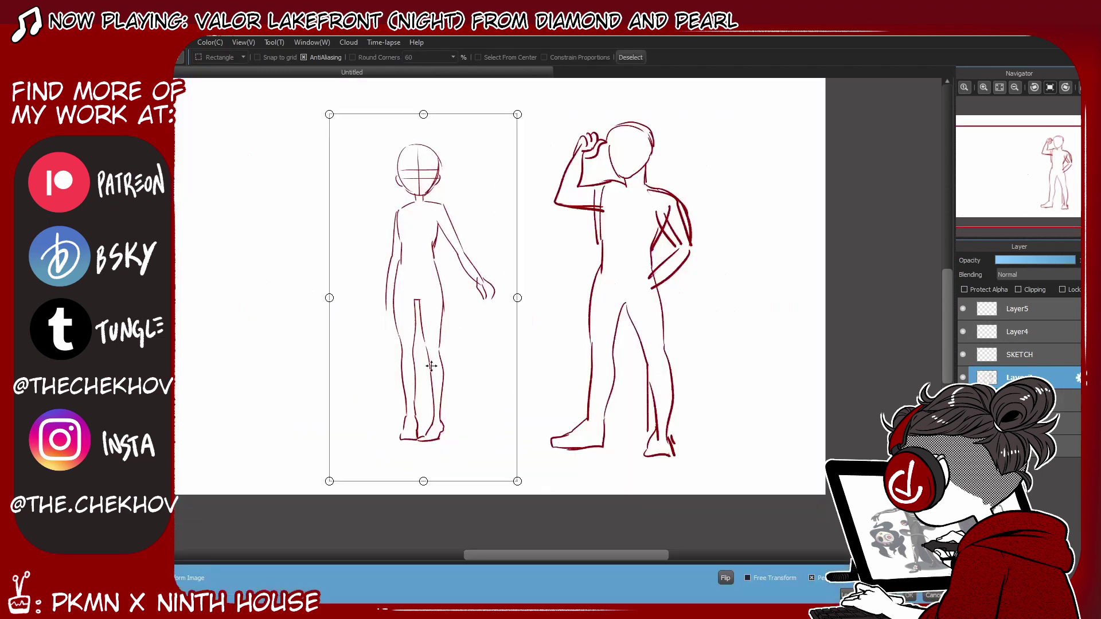
pyautogui.moveTo(435, 428); pyautogui.dragTo(527, 409)
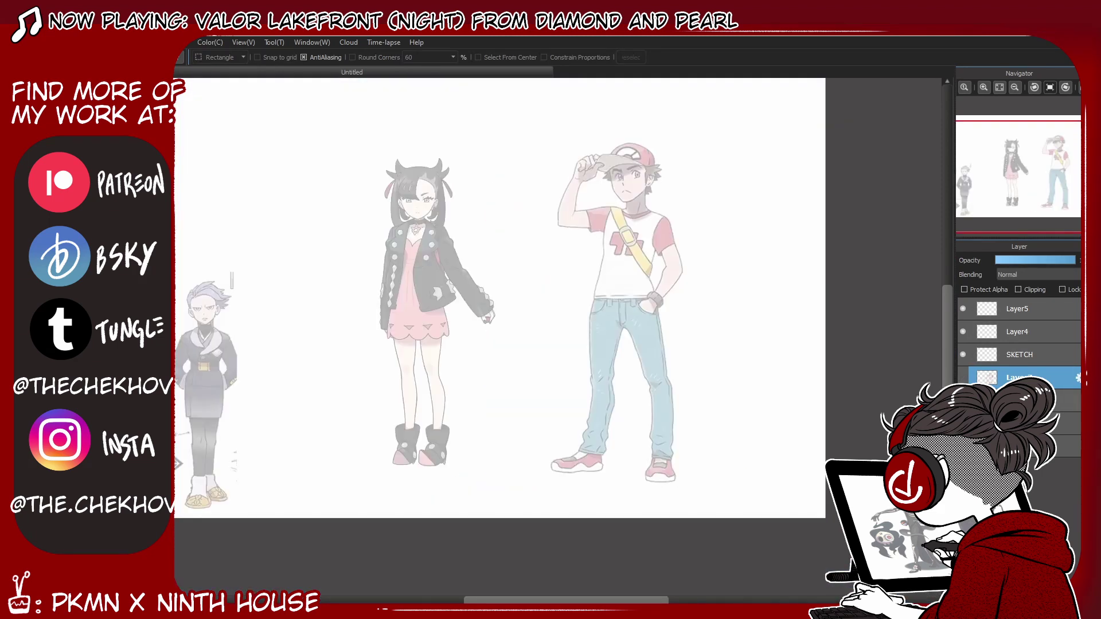
# Step: Examine the girl's reference design up close, including her face, hair and jacket
pyautogui.hotkey('ctrl', 'a')
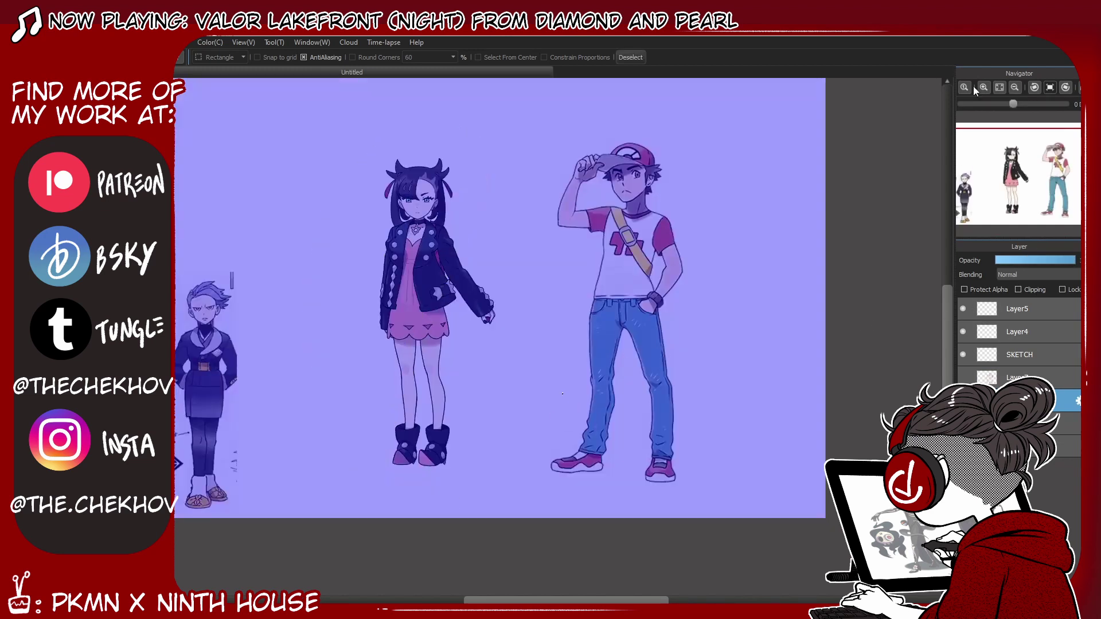
pyautogui.hotkey('ctrl', 'd')
pyautogui.click(965, 87)
pyautogui.hscroll(-5, 573, 344)
pyautogui.scroll(3, 945, 298)
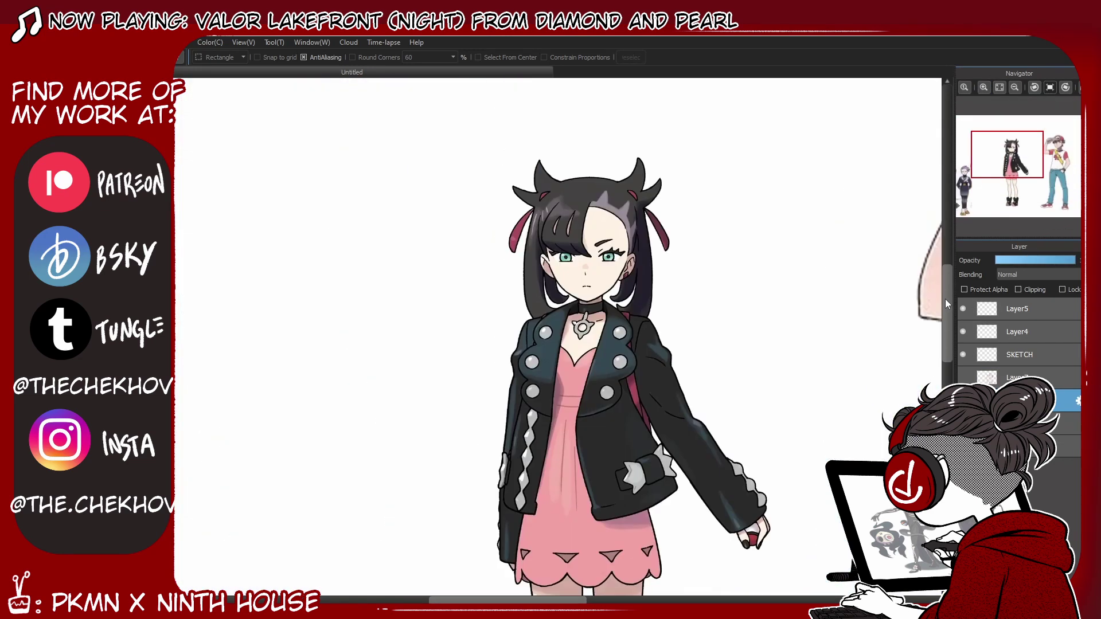
pyautogui.press('b')
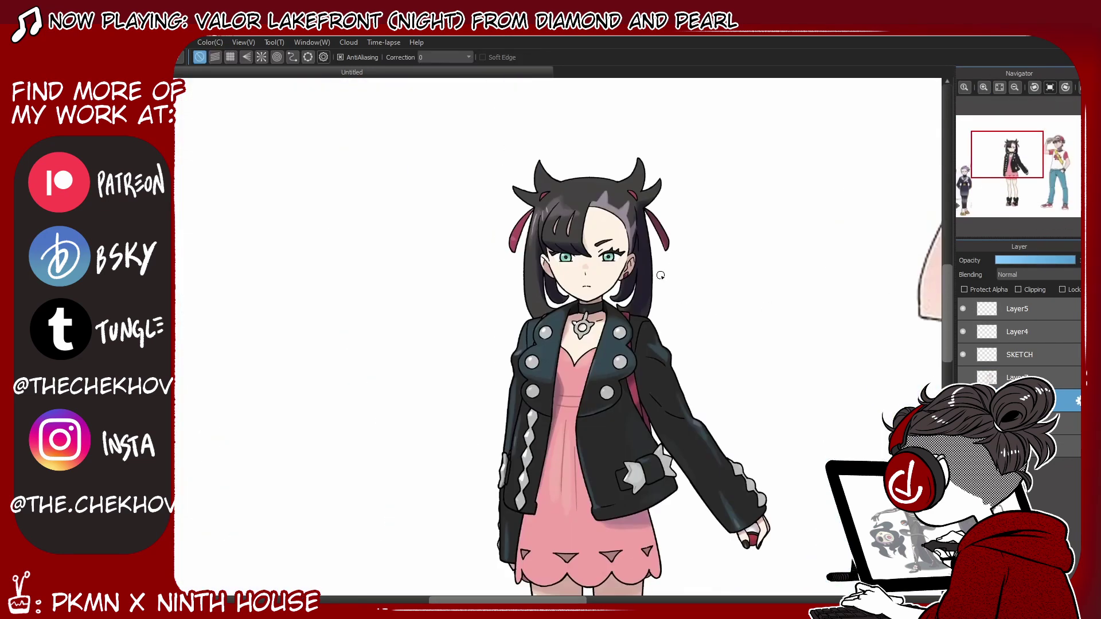
pyautogui.hscroll(5, 643, 599)
pyautogui.hotkey('ctrl', '0')
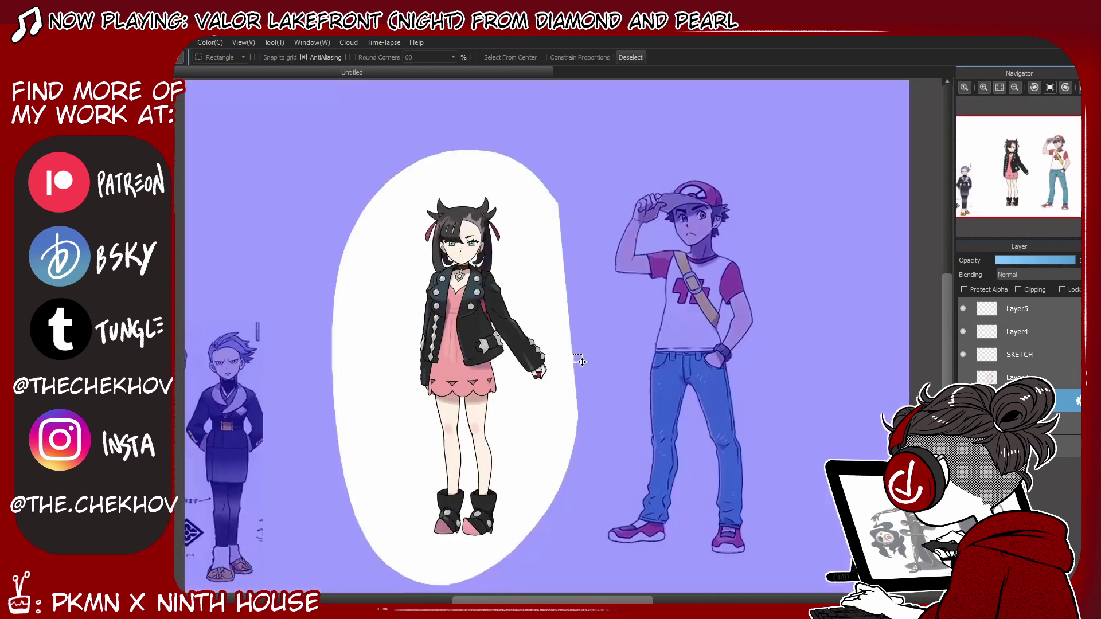
# Step: Move the girl's reference to the upper-left corner of the canvas and the boy's reference to the right side
pyautogui.hotkey('ctrl', 't')
pyautogui.moveTo(522, 489); pyautogui.dragTo(329, 381)
pyautogui.press('Return')
pyautogui.moveTo(597, 270)
pyautogui.mouseDown()
pyautogui.moveTo(843, 258)
pyautogui.moveTo(608, 533)
pyautogui.mouseUp()
pyautogui.hotkey('ctrl', 't')
pyautogui.moveTo(683, 344)
pyautogui.mouseDown()
pyautogui.moveTo(848, 396)
pyautogui.moveTo(828, 353)
pyautogui.mouseUp()
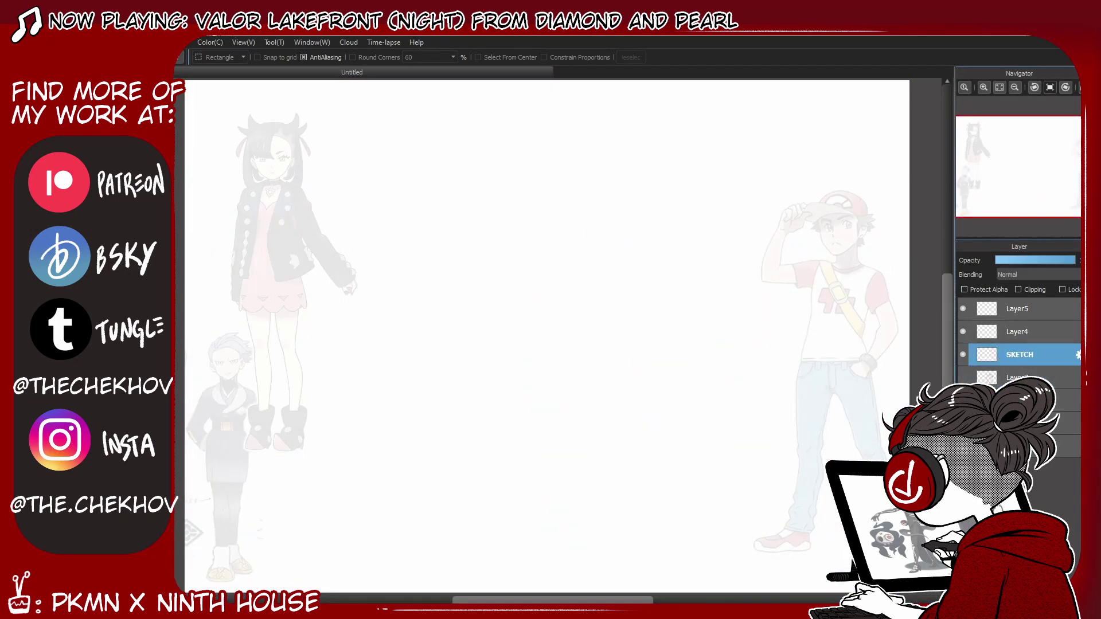
# Step: Sketch a third figure's head with face guidelines, neck and outstretched arm on the SKETCH layer
pyautogui.press('b')
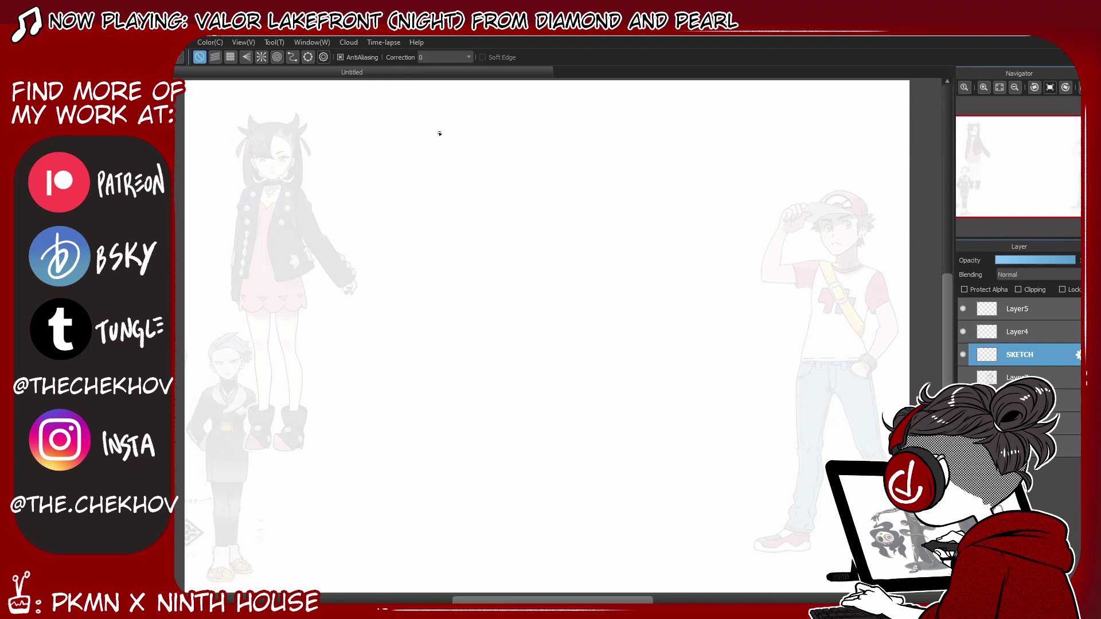
pyautogui.moveTo(423, 233)
pyautogui.mouseDown()
pyautogui.moveTo(426, 185)
pyautogui.moveTo(464, 222)
pyautogui.mouseUp()
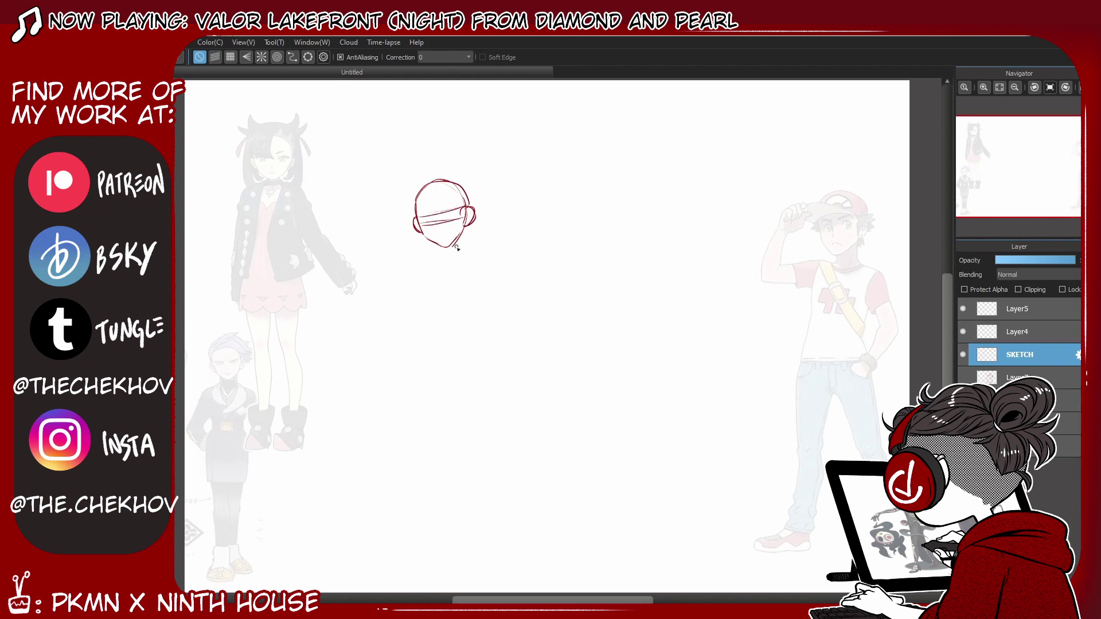
pyautogui.moveTo(462, 229)
pyautogui.mouseDown()
pyautogui.moveTo(437, 280)
pyautogui.moveTo(438, 270)
pyautogui.moveTo(393, 280)
pyautogui.moveTo(343, 297)
pyautogui.mouseUp()
pyautogui.moveTo(413, 285); pyautogui.dragTo(348, 299)
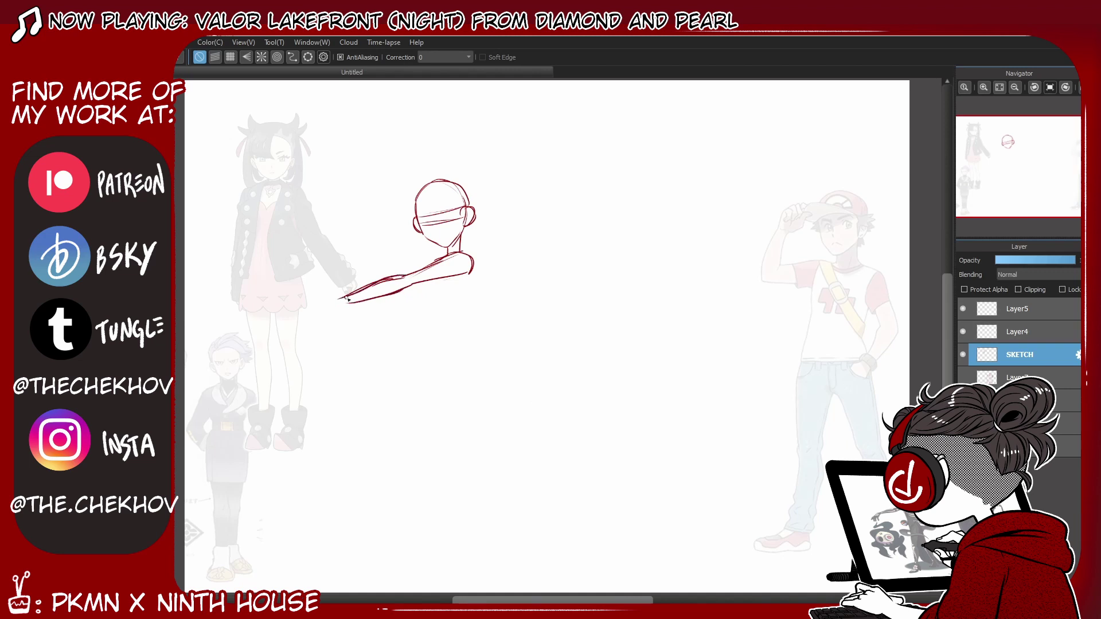
# Step: Sketch the new figure's torso, lowered arm and front leg
pyautogui.moveTo(422, 285); pyautogui.dragTo(427, 326)
pyautogui.moveTo(423, 287); pyautogui.dragTo(374, 373)
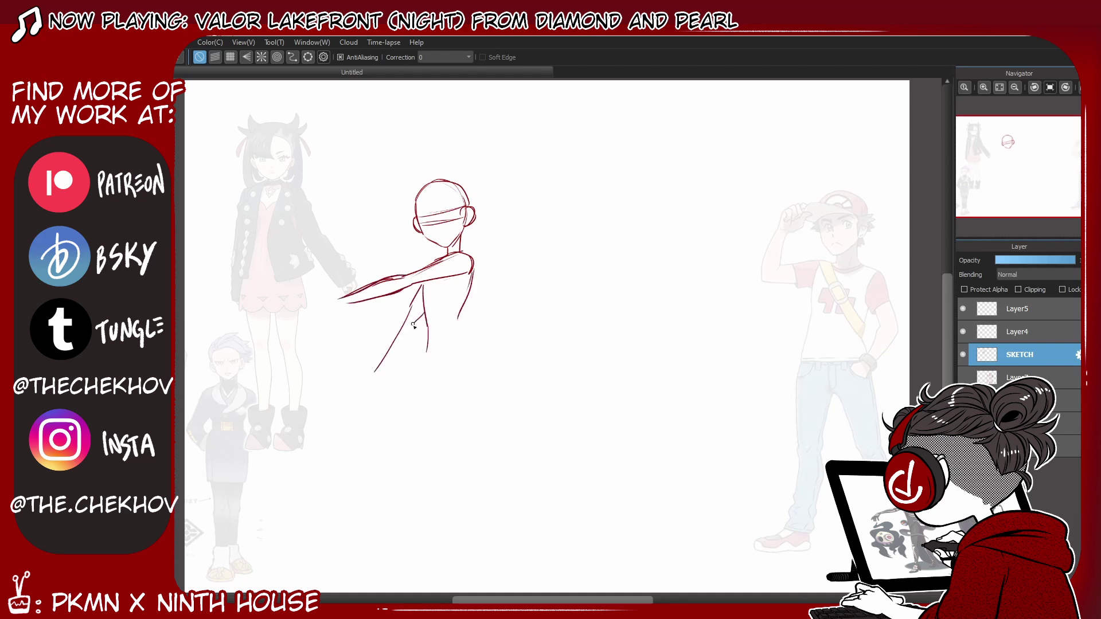
pyautogui.moveTo(417, 323); pyautogui.dragTo(372, 393)
pyautogui.moveTo(458, 317)
pyautogui.mouseDown()
pyautogui.moveTo(465, 340)
pyautogui.moveTo(446, 407)
pyautogui.mouseUp()
pyautogui.moveTo(427, 350); pyautogui.dragTo(438, 427)
pyautogui.moveTo(441, 427); pyautogui.dragTo(427, 525)
pyautogui.moveTo(439, 497); pyautogui.dragTo(436, 522)
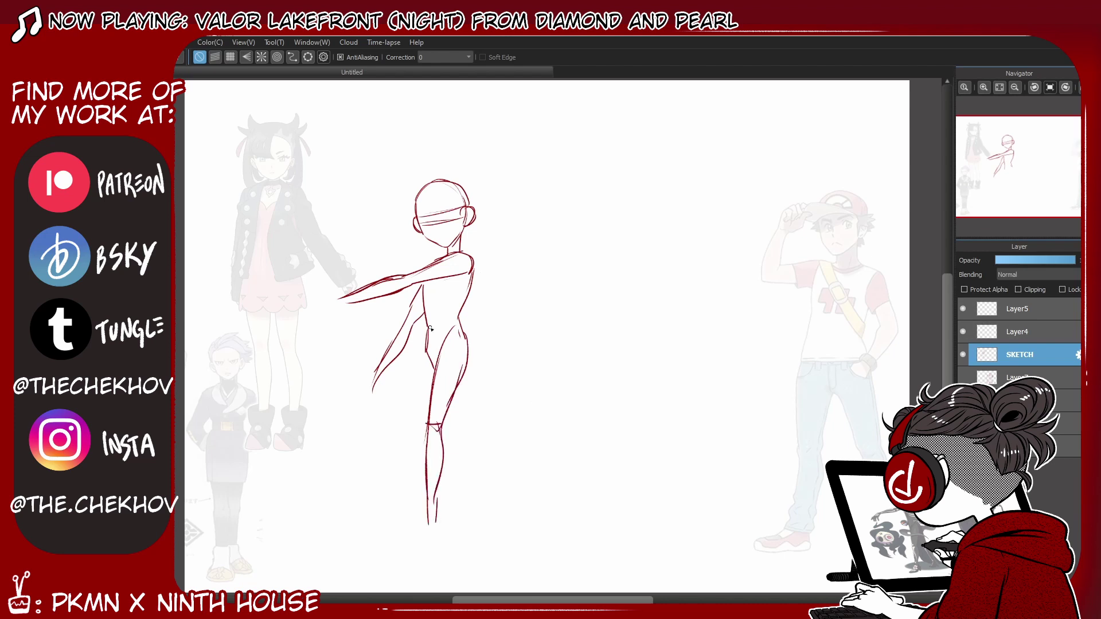
# Step: Try sketching the new figure's back leg and feet, undoing strokes that do not fit
pyautogui.moveTo(427, 330); pyautogui.dragTo(430, 372)
pyautogui.moveTo(459, 389)
pyautogui.mouseDown()
pyautogui.moveTo(474, 442)
pyautogui.moveTo(464, 450)
pyautogui.mouseUp()
pyautogui.moveTo(475, 437); pyautogui.dragTo(484, 487)
pyautogui.moveTo(462, 439); pyautogui.dragTo(475, 507)
pyautogui.hotkey('ctrl', 'z')
pyautogui.hotkey('ctrl', 'z')
pyautogui.hotkey('ctrl', 'z')
pyautogui.moveTo(427, 325)
pyautogui.mouseDown()
pyautogui.moveTo(425, 372)
pyautogui.moveTo(465, 470)
pyautogui.mouseUp()
pyautogui.hotkey('ctrl', 'z')
pyautogui.moveTo(444, 427); pyautogui.dragTo(459, 507)
pyautogui.hotkey('ctrl', 'z')
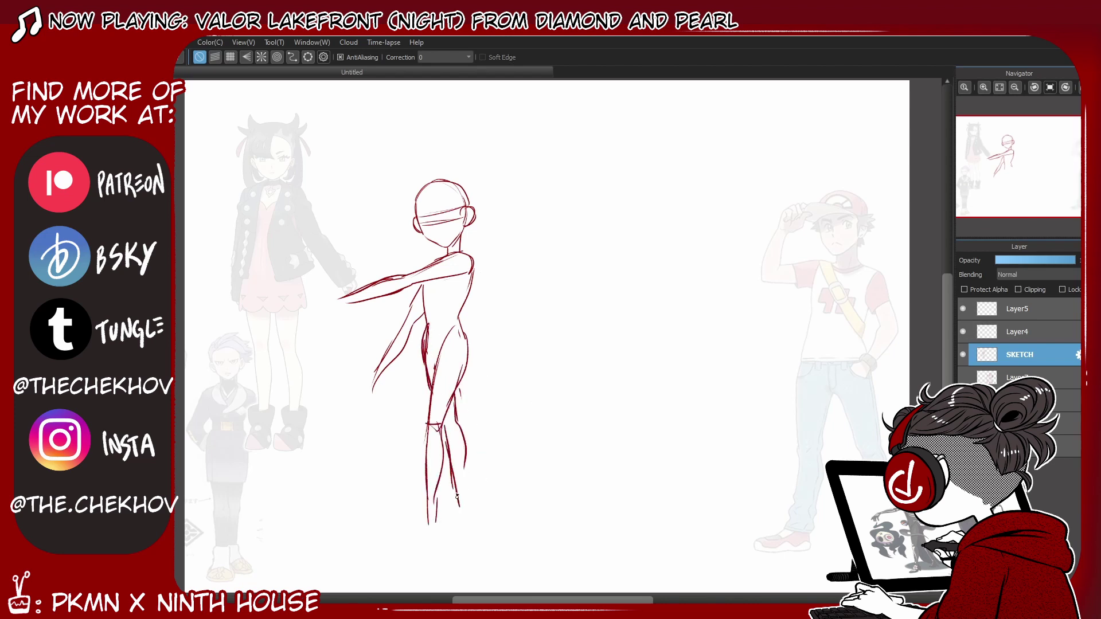
pyautogui.moveTo(461, 452)
pyautogui.mouseDown()
pyautogui.moveTo(478, 515)
pyautogui.moveTo(456, 531)
pyautogui.mouseUp()
pyautogui.moveTo(461, 506)
pyautogui.mouseDown()
pyautogui.moveTo(440, 528)
pyautogui.moveTo(419, 519)
pyautogui.mouseUp()
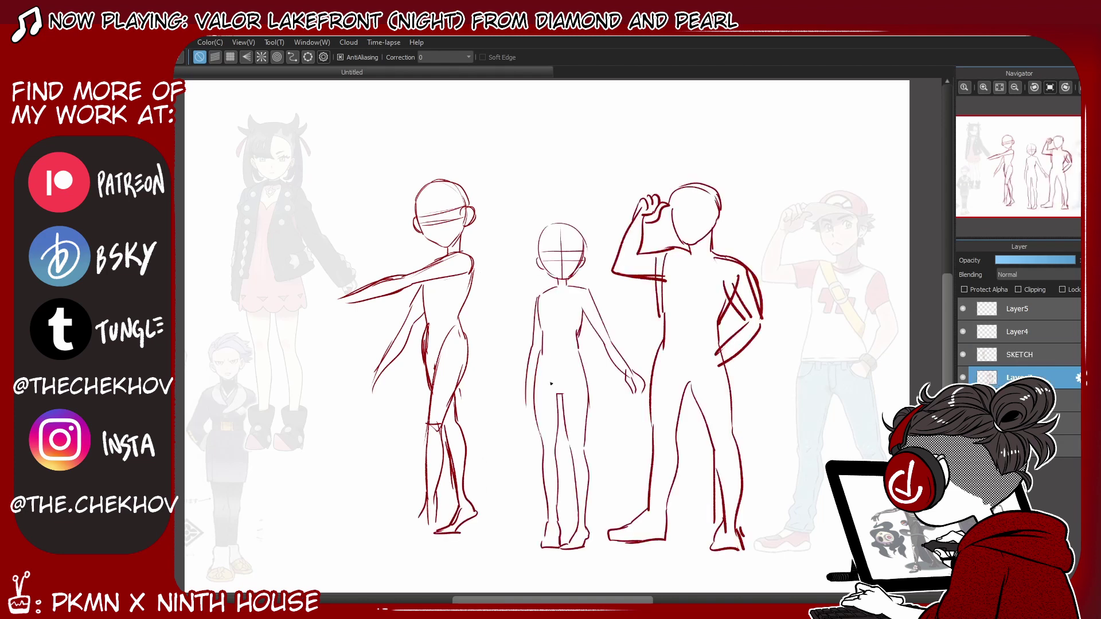
# Step: Scale the new figure down slightly and align its head and feet with the traced girl's body
pyautogui.moveTo(501, 183); pyautogui.dragTo(506, 238)
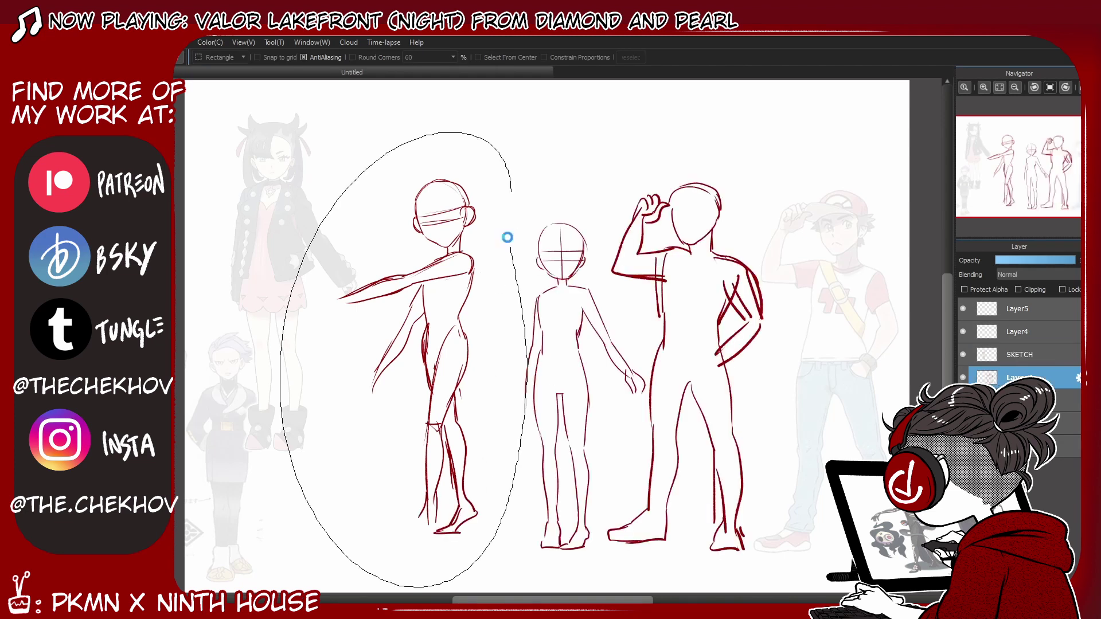
pyautogui.hotkey('ctrl', 't')
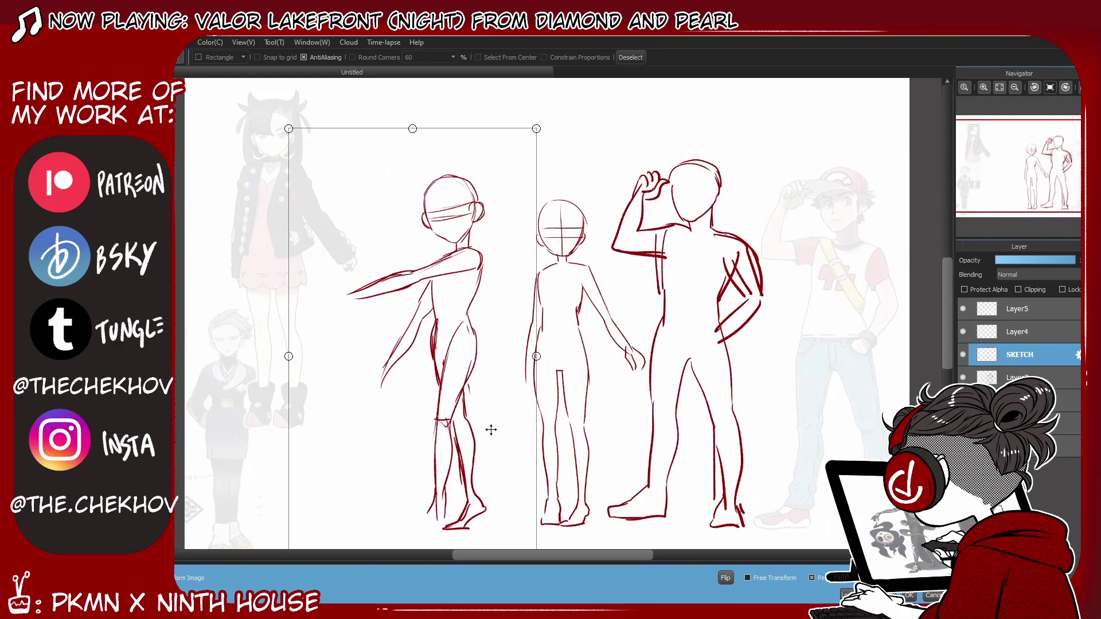
pyautogui.moveTo(536, 129)
pyautogui.mouseDown()
pyautogui.moveTo(536, 118)
pyautogui.moveTo(526, 162)
pyautogui.moveTo(531, 149)
pyautogui.mouseUp()
pyautogui.click(912, 594)
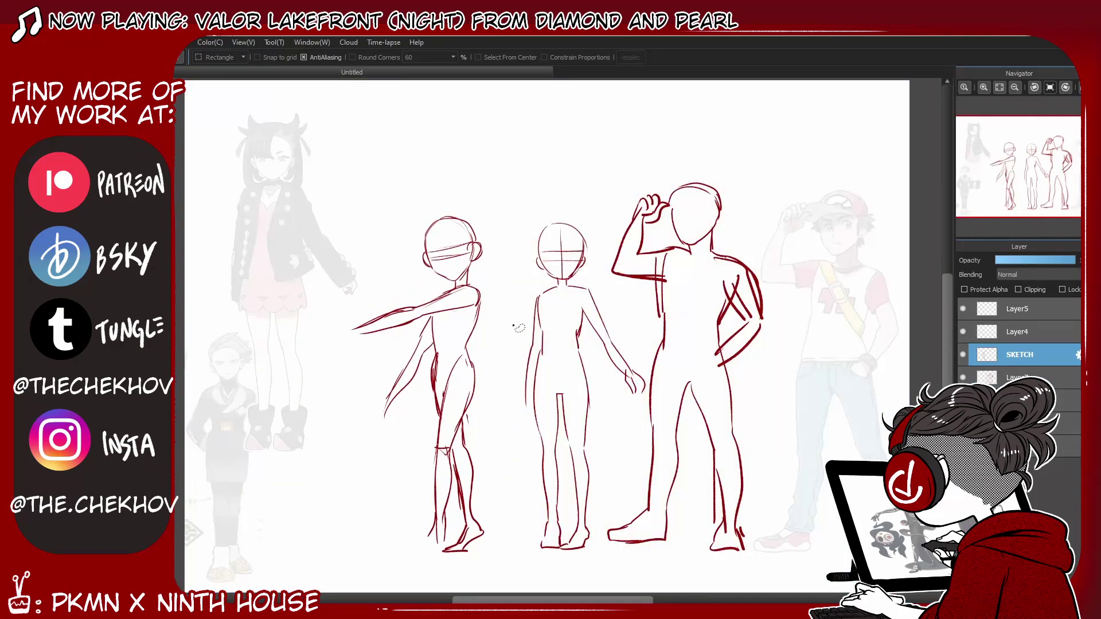
# Step: Erase the new figure's legs below the hips
pyautogui.press('e')
pyautogui.moveTo(436, 352); pyautogui.dragTo(439, 390)
pyautogui.moveTo(468, 427)
pyautogui.mouseDown()
pyautogui.moveTo(459, 545)
pyautogui.moveTo(438, 366)
pyautogui.moveTo(434, 405)
pyautogui.mouseUp()
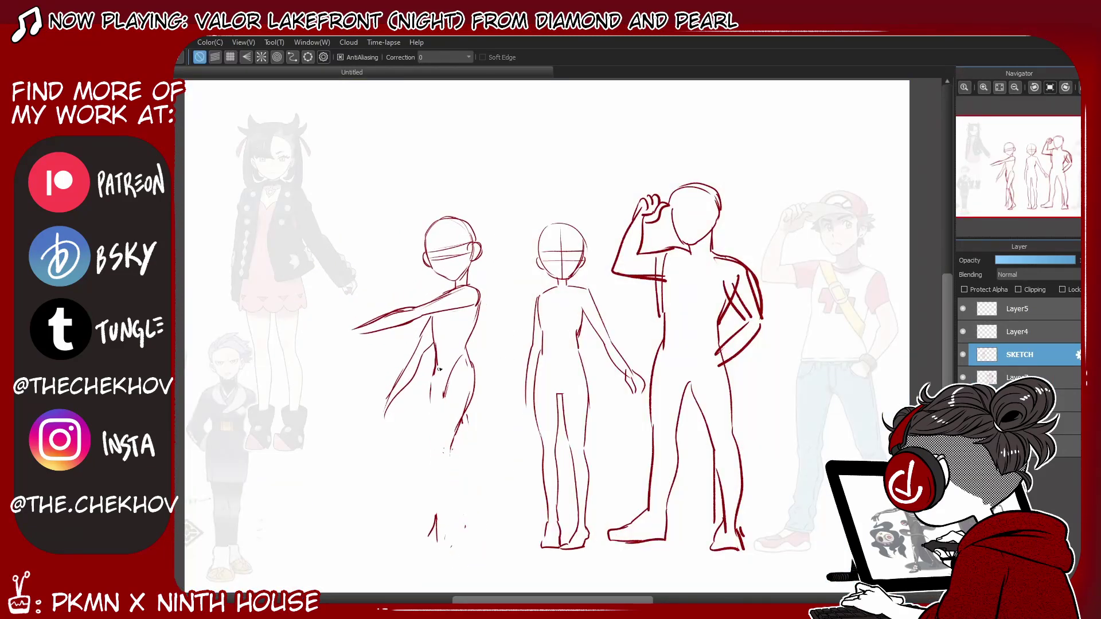
# Step: Draw horizontal guide lines linking the shoulders, waist and hips of the new figure and the girl's body
pyautogui.moveTo(434, 361)
pyautogui.mouseDown()
pyautogui.moveTo(436, 401)
pyautogui.moveTo(573, 392)
pyautogui.mouseUp()
pyautogui.moveTo(432, 356); pyautogui.dragTo(590, 341)
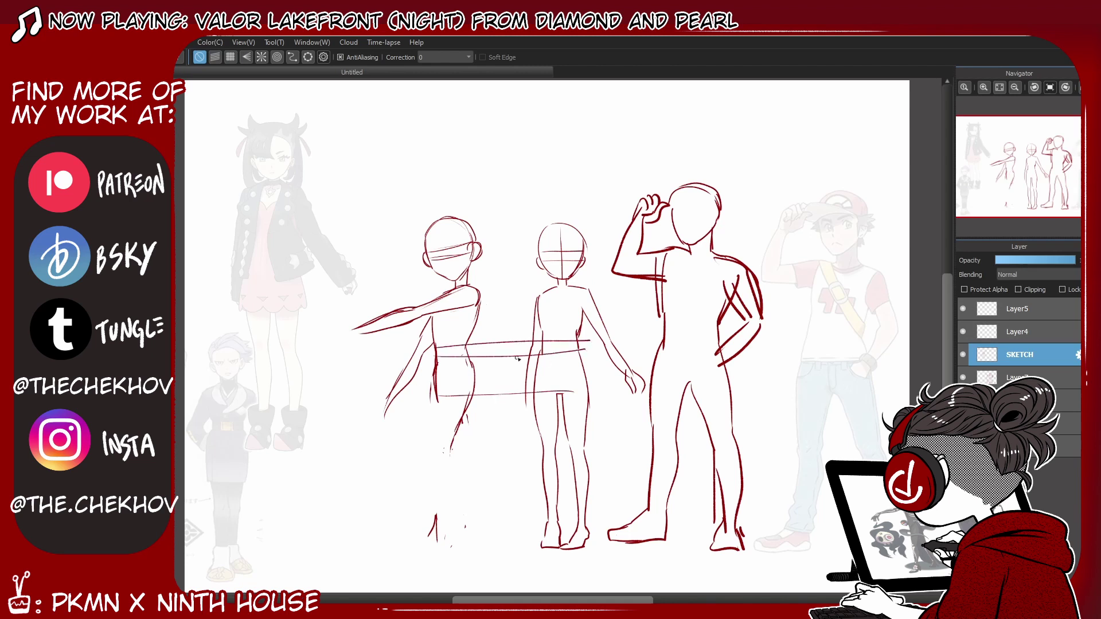
pyautogui.moveTo(470, 292); pyautogui.dragTo(574, 291)
# Step: Redraw the new figure's hips and legs in a crossed walking pose
pyautogui.moveTo(437, 401)
pyautogui.mouseDown()
pyautogui.moveTo(472, 396)
pyautogui.moveTo(432, 492)
pyautogui.mouseUp()
pyautogui.moveTo(439, 435); pyautogui.dragTo(415, 557)
pyautogui.moveTo(451, 447); pyautogui.dragTo(427, 556)
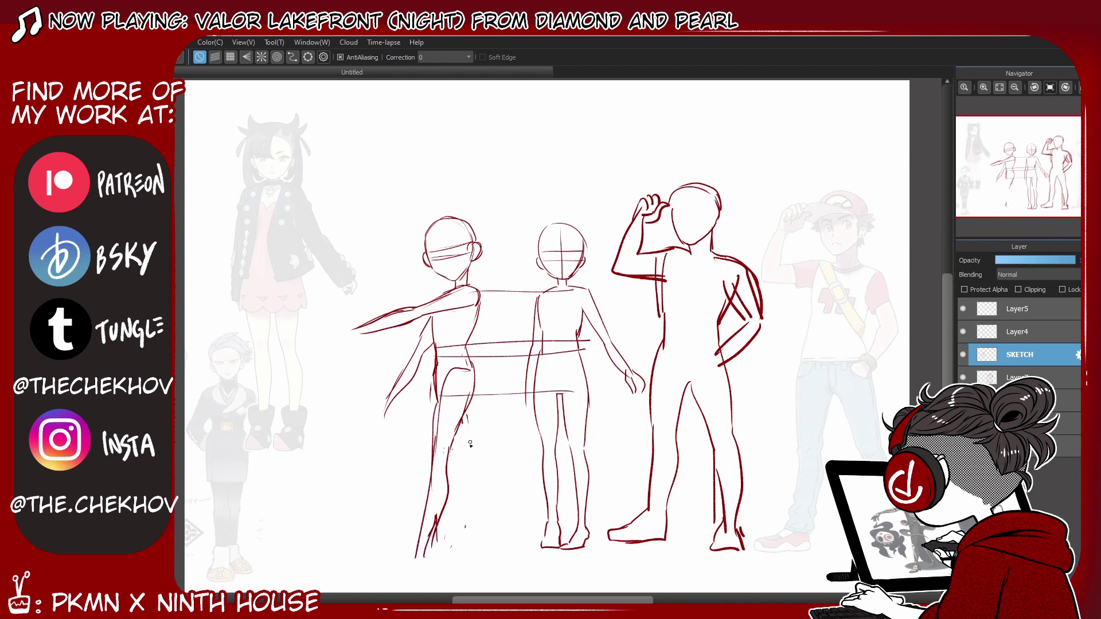
pyautogui.moveTo(461, 416); pyautogui.dragTo(486, 513)
pyautogui.moveTo(453, 447); pyautogui.dragTo(490, 554)
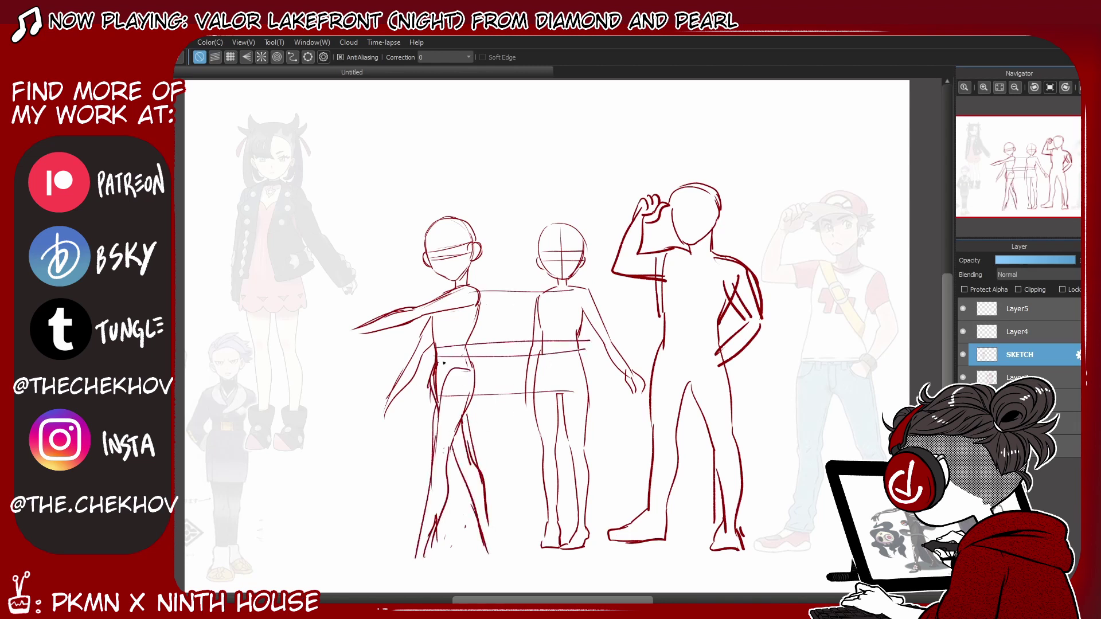
pyautogui.moveTo(435, 359); pyautogui.dragTo(441, 441)
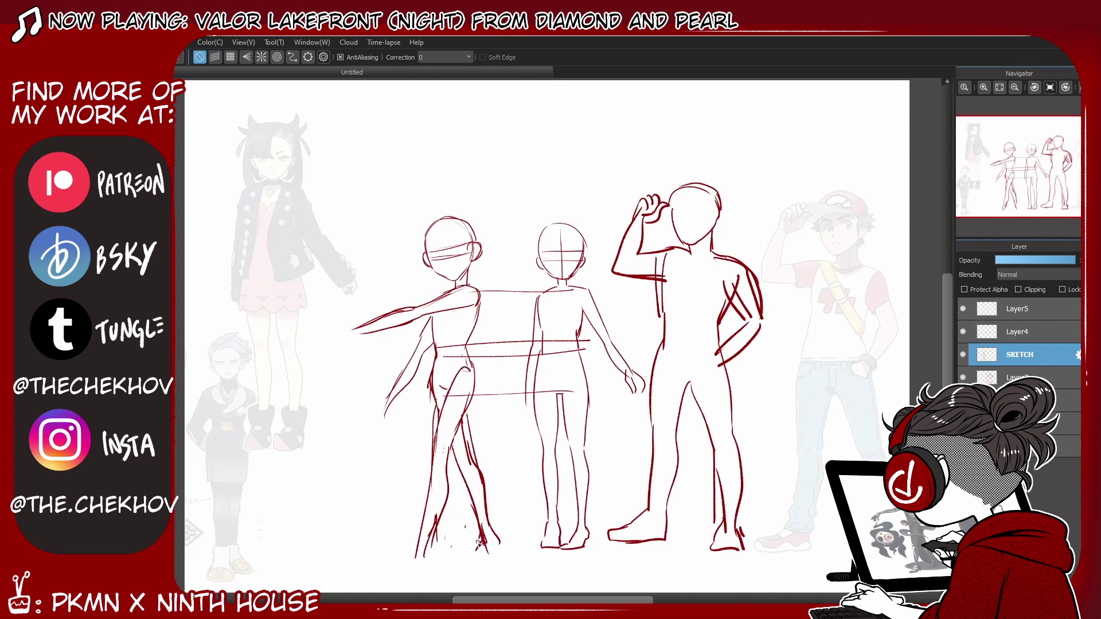
# Step: Sketch a pointed high-heeled shoe on the new figure's front foot
pyautogui.moveTo(424, 534); pyautogui.dragTo(388, 567)
pyautogui.moveTo(390, 567); pyautogui.dragTo(437, 559)
pyautogui.moveTo(444, 512); pyautogui.dragTo(431, 552)
# Step: Select the new figure's back leg and transform it to sit closer to the front leg
pyautogui.moveTo(466, 367)
pyautogui.mouseDown()
pyautogui.moveTo(438, 429)
pyautogui.moveTo(533, 591)
pyautogui.mouseUp()
pyautogui.press('m')
pyautogui.hotkey('ctrl', 't')
pyautogui.moveTo(596, 444); pyautogui.dragTo(491, 452)
pyautogui.click(908, 595)
# Step: Erase the horizontal guide lines between the new figure and the girl's body
pyautogui.press('b')
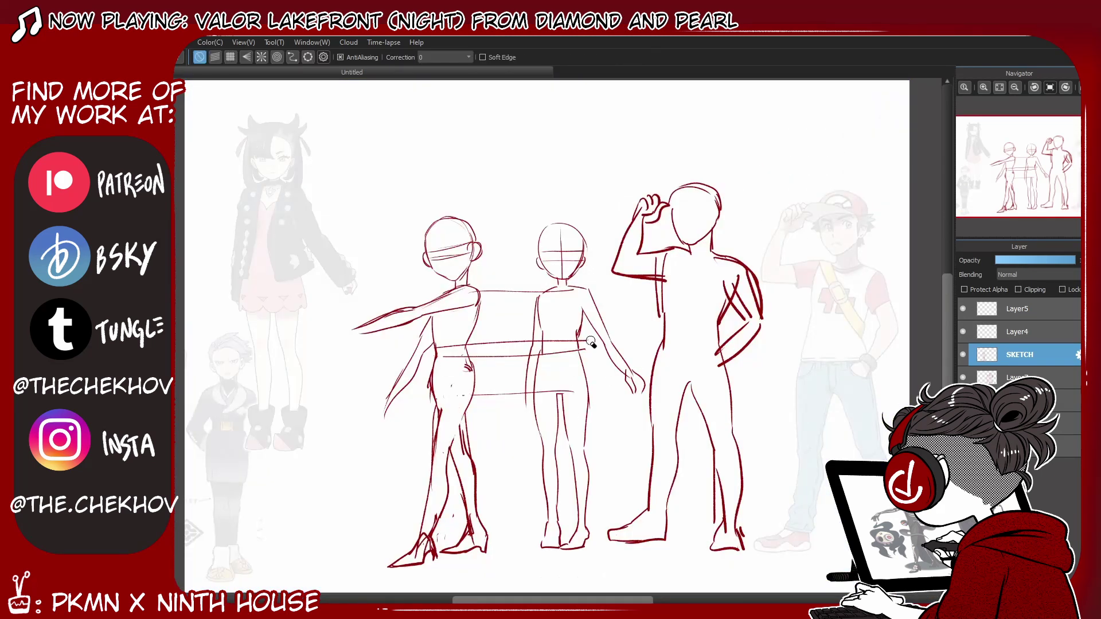
pyautogui.moveTo(593, 342); pyautogui.dragTo(471, 344)
pyautogui.moveTo(567, 353); pyautogui.dragTo(531, 356)
pyautogui.moveTo(573, 392); pyautogui.dragTo(483, 396)
pyautogui.moveTo(563, 291); pyautogui.dragTo(486, 291)
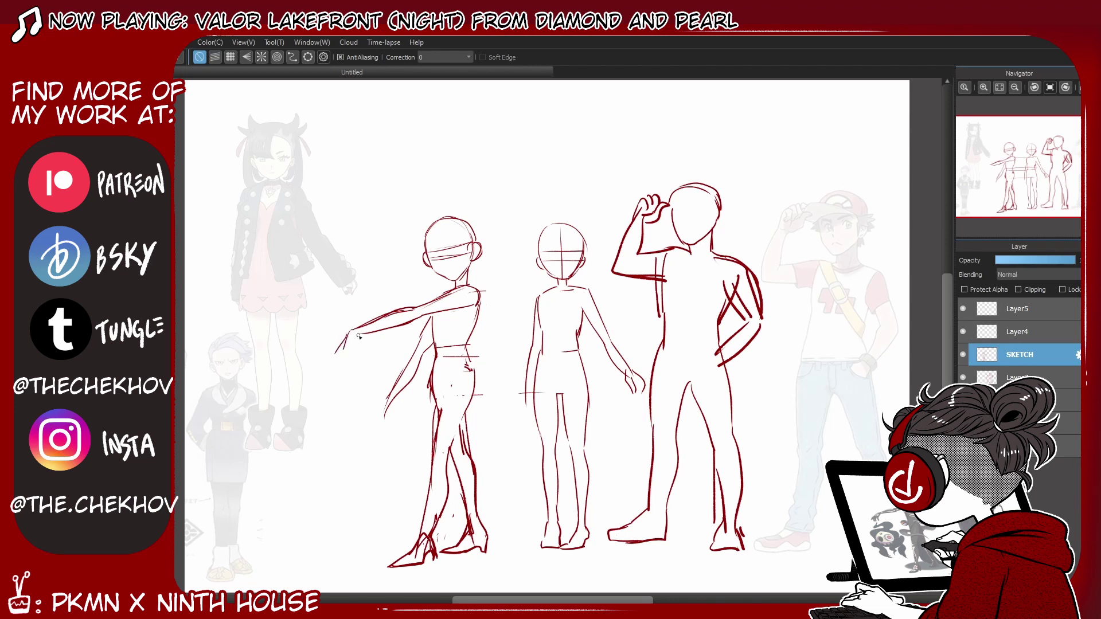
# Step: Redraw the new figure's arms, with the outstretched hand holding a ball, and refine the torso and thigh contours
pyautogui.moveTo(339, 343)
pyautogui.mouseDown()
pyautogui.moveTo(325, 366)
pyautogui.moveTo(337, 372)
pyautogui.moveTo(358, 353)
pyautogui.moveTo(401, 378)
pyautogui.moveTo(387, 410)
pyautogui.mouseUp()
pyautogui.moveTo(479, 304); pyautogui.dragTo(497, 402)
pyautogui.moveTo(436, 314); pyautogui.dragTo(430, 391)
pyautogui.moveTo(476, 318); pyautogui.dragTo(460, 431)
pyautogui.moveTo(466, 367); pyautogui.dragTo(445, 465)
pyautogui.moveTo(435, 355); pyautogui.dragTo(438, 426)
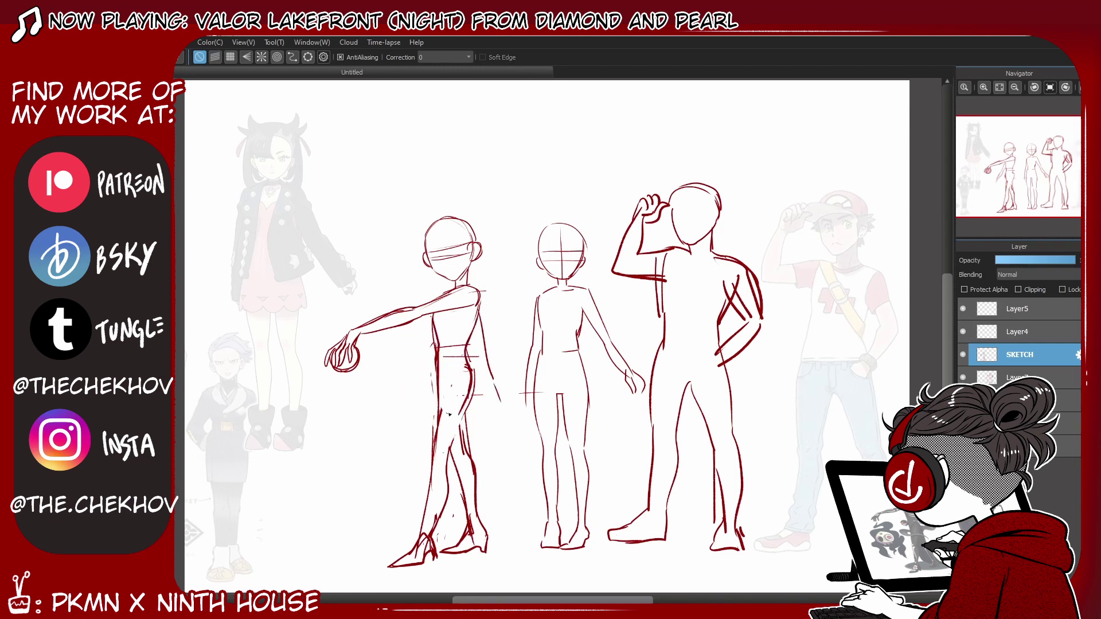
# Step: Redraw the left figure's front hip and thigh contour, and delete the selected stray leg lines
pyautogui.moveTo(471, 368)
pyautogui.mouseDown()
pyautogui.moveTo(439, 409)
pyautogui.moveTo(456, 537)
pyautogui.moveTo(501, 427)
pyautogui.mouseUp()
pyautogui.press('m')
pyautogui.press('Delete')
pyautogui.hotkey('ctrl', 'd')
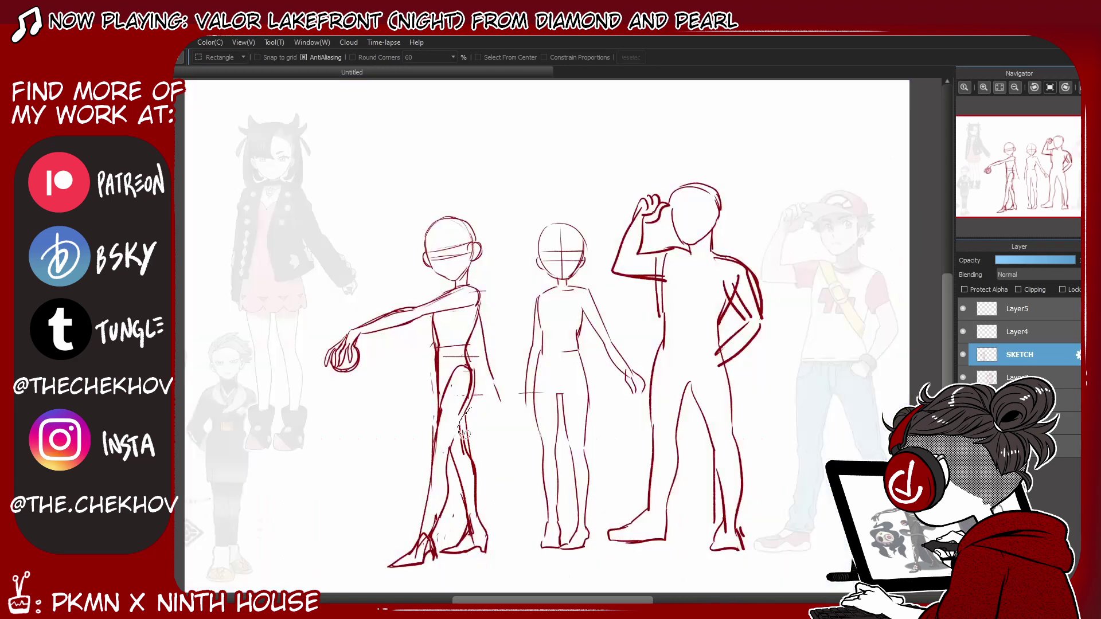
# Step: Select the left figure's back lower leg and rotate it slightly outward, away from the front leg
pyautogui.moveTo(449, 554)
pyautogui.mouseDown()
pyautogui.moveTo(454, 565)
pyautogui.moveTo(507, 550)
pyautogui.mouseUp()
pyautogui.hotkey('ctrl', 't')
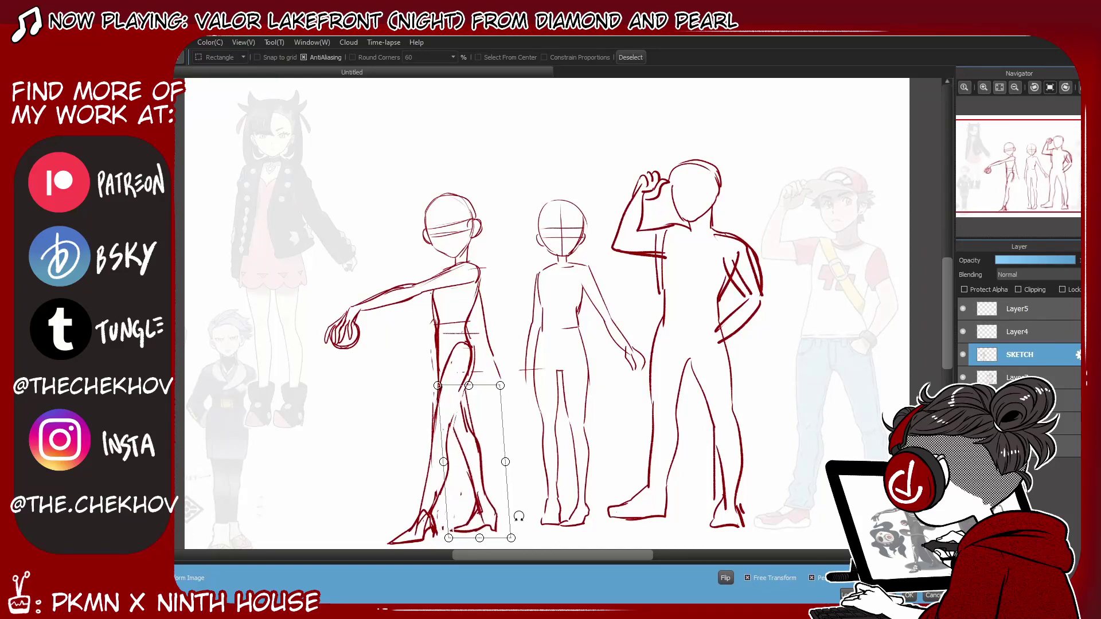
pyautogui.press('Return')
pyautogui.hotkey('ctrl', 'd')
pyautogui.press('b')
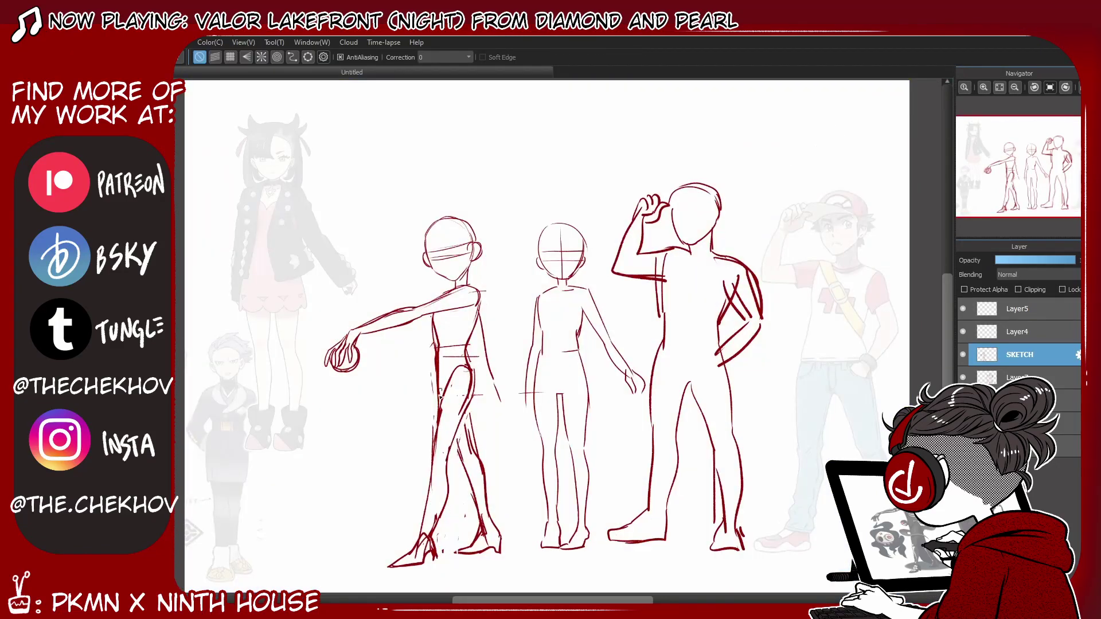
# Step: Reinforce the left figure's hip contour and sketch a long line down the outside of the back leg
pyautogui.moveTo(441, 373)
pyautogui.mouseDown()
pyautogui.moveTo(443, 399)
pyautogui.moveTo(482, 424)
pyautogui.mouseUp()
pyautogui.moveTo(476, 375); pyautogui.dragTo(493, 503)
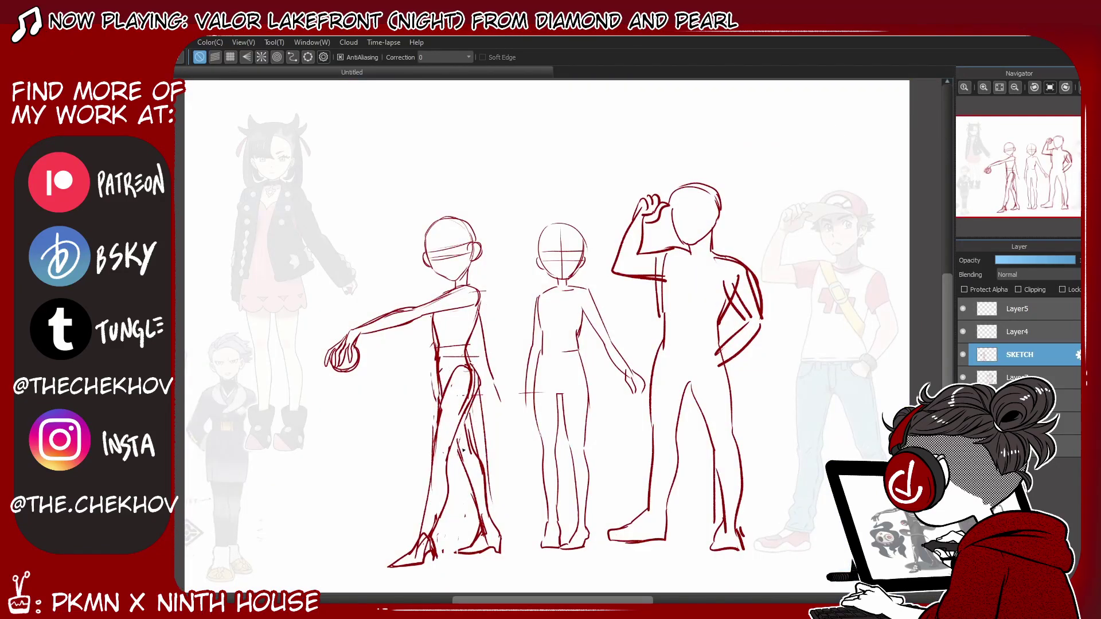
pyautogui.moveTo(467, 413); pyautogui.dragTo(504, 511)
pyautogui.moveTo(433, 343); pyautogui.dragTo(430, 454)
pyautogui.hotkey('ctrl', 'z')
# Step: Draw rib-like bands across the left figure's torso and a long flowing skirt with folds around the legs
pyautogui.moveTo(447, 321); pyautogui.dragTo(474, 328)
pyautogui.moveTo(444, 335)
pyautogui.mouseDown()
pyautogui.moveTo(468, 345)
pyautogui.moveTo(479, 423)
pyautogui.mouseUp()
pyautogui.moveTo(473, 362); pyautogui.dragTo(485, 459)
pyautogui.moveTo(483, 392); pyautogui.dragTo(495, 471)
pyautogui.moveTo(476, 411); pyautogui.dragTo(492, 517)
pyautogui.moveTo(476, 381); pyautogui.dragTo(428, 490)
pyautogui.moveTo(456, 390)
pyautogui.mouseDown()
pyautogui.moveTo(426, 499)
pyautogui.moveTo(447, 509)
pyautogui.mouseUp()
pyautogui.moveTo(445, 533)
pyautogui.mouseDown()
pyautogui.moveTo(482, 493)
pyautogui.moveTo(482, 509)
pyautogui.mouseUp()
pyautogui.moveTo(493, 496); pyautogui.dragTo(529, 540)
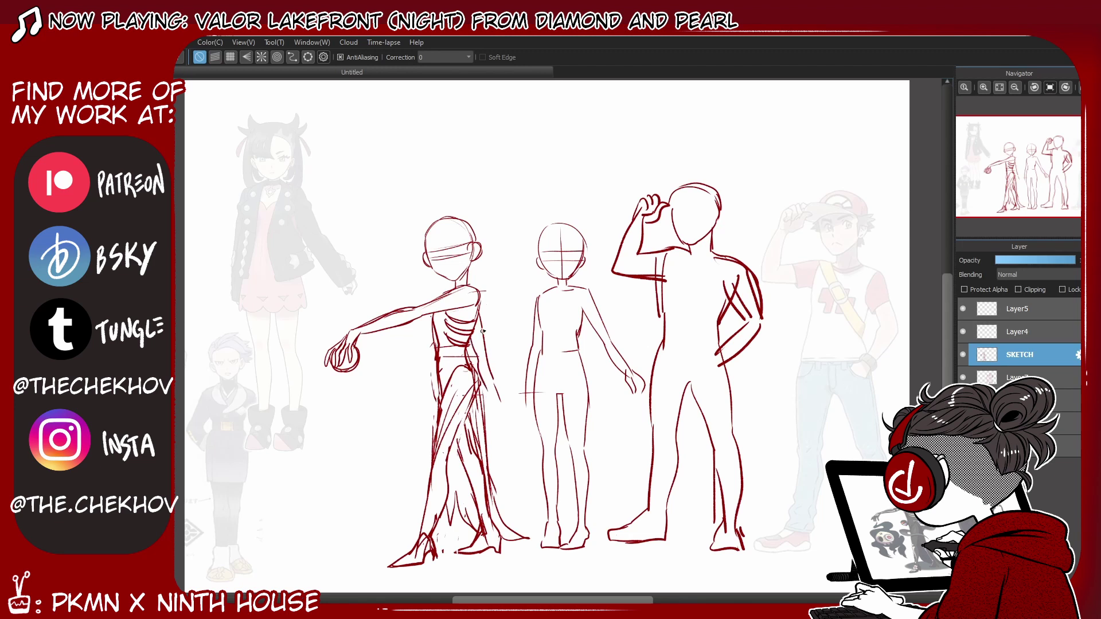
# Step: Thicken the left figure's lowered back arm, and sketch short, dark curling hair and the back of the neck
pyautogui.moveTo(482, 313); pyautogui.dragTo(499, 409)
pyautogui.moveTo(477, 354); pyautogui.dragTo(495, 414)
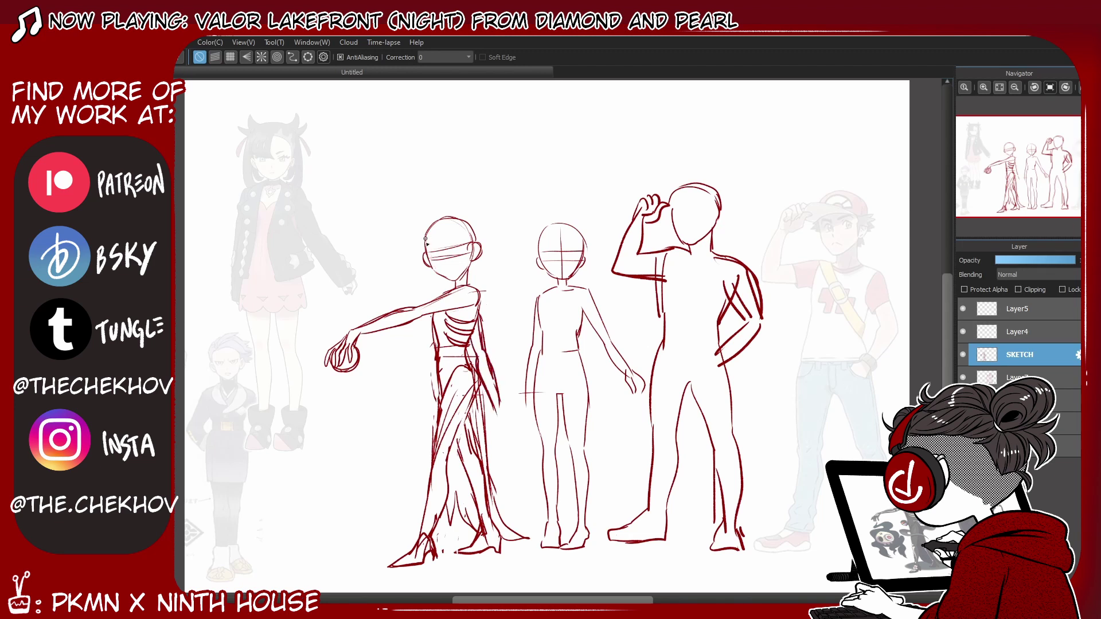
pyautogui.moveTo(438, 247)
pyautogui.mouseDown()
pyautogui.moveTo(459, 219)
pyautogui.moveTo(474, 224)
pyautogui.mouseUp()
pyautogui.moveTo(434, 226)
pyautogui.mouseDown()
pyautogui.moveTo(431, 248)
pyautogui.moveTo(481, 242)
pyautogui.mouseUp()
pyautogui.moveTo(431, 226)
pyautogui.mouseDown()
pyautogui.moveTo(460, 213)
pyautogui.moveTo(442, 227)
pyautogui.moveTo(471, 234)
pyautogui.moveTo(479, 259)
pyautogui.moveTo(430, 270)
pyautogui.moveTo(476, 266)
pyautogui.moveTo(432, 228)
pyautogui.mouseUp()
pyautogui.press('b')
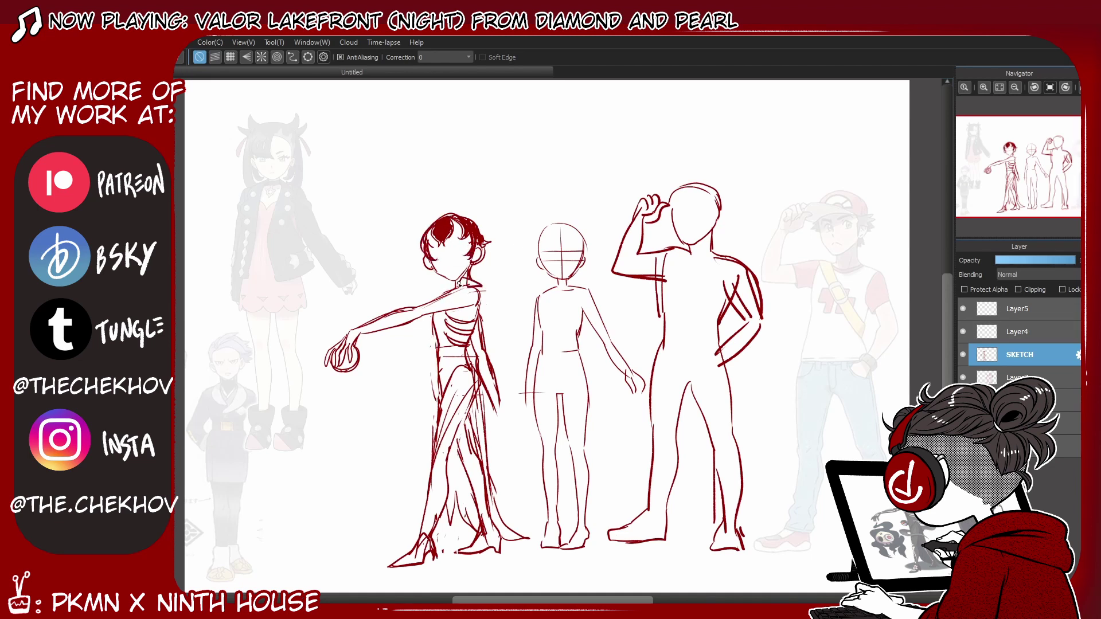
pyautogui.moveTo(470, 270); pyautogui.dragTo(470, 286)
pyautogui.moveTo(504, 427); pyautogui.dragTo(491, 401)
# Step: Select the left figure's skirt and legs and stretch them slightly downward to lengthen the lower body
pyautogui.press('l')
pyautogui.moveTo(473, 355)
pyautogui.mouseDown()
pyautogui.moveTo(436, 375)
pyautogui.moveTo(396, 579)
pyautogui.moveTo(536, 550)
pyautogui.moveTo(474, 356)
pyautogui.mouseUp()
pyautogui.hotkey('ctrl', 't')
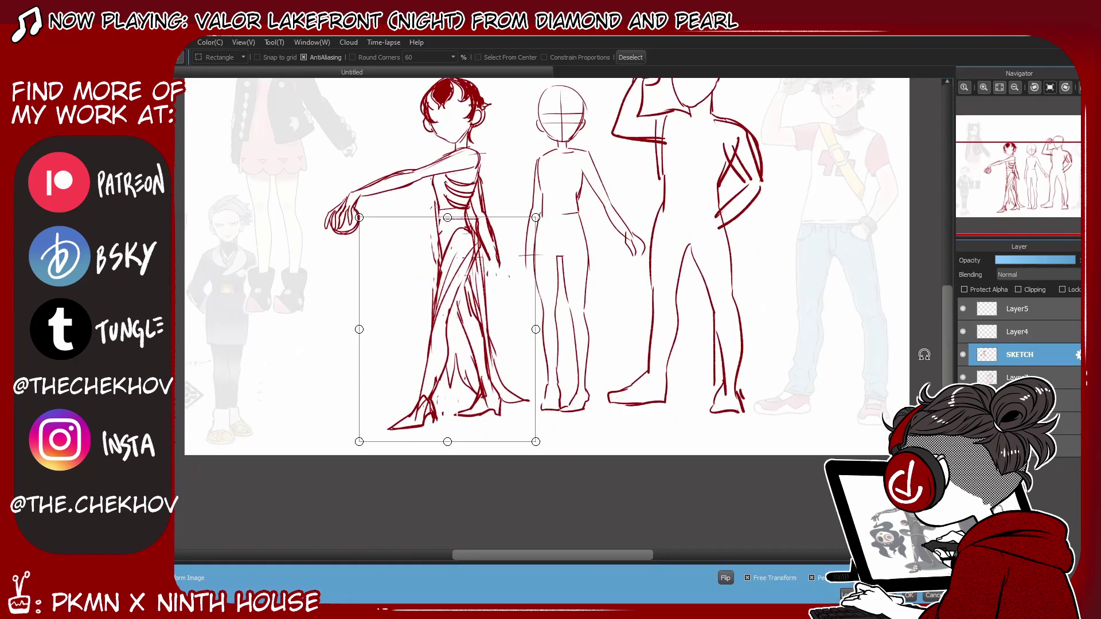
pyautogui.moveTo(447, 442); pyautogui.dragTo(442, 452)
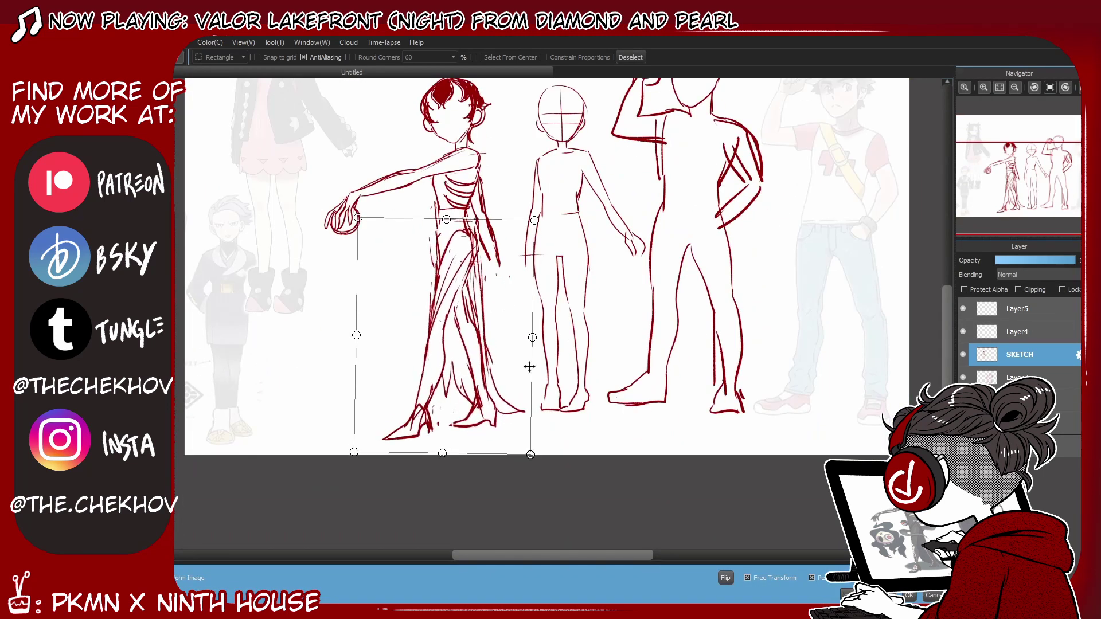
pyautogui.press('Return')
pyautogui.hotkey('ctrl', 'd')
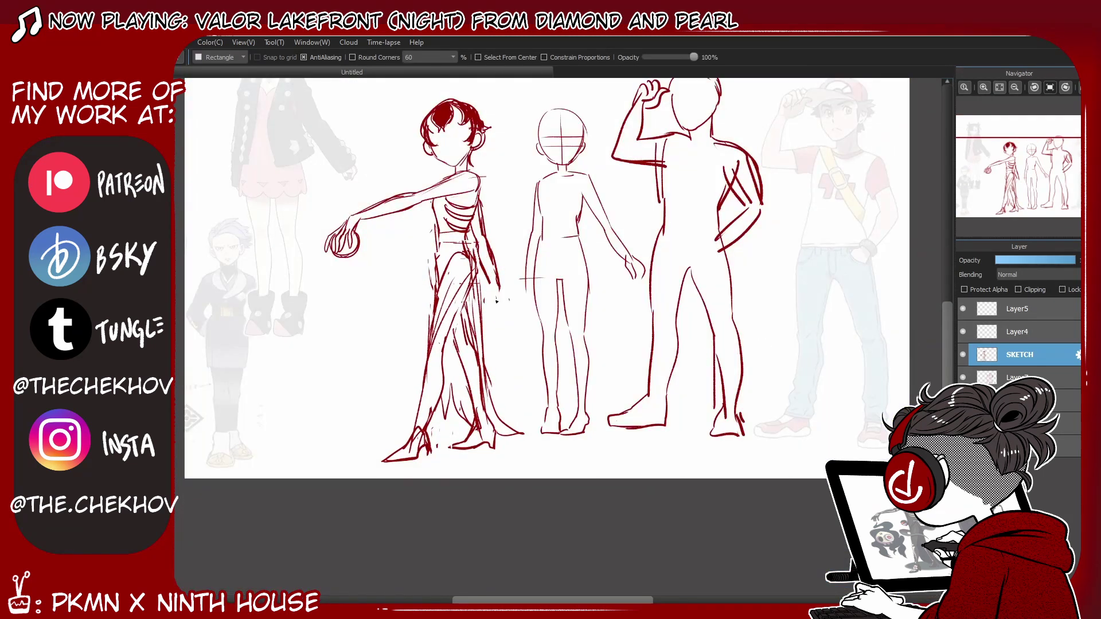
# Step: Erase the left figure's lowered back arm beside the skirt
pyautogui.press('b')
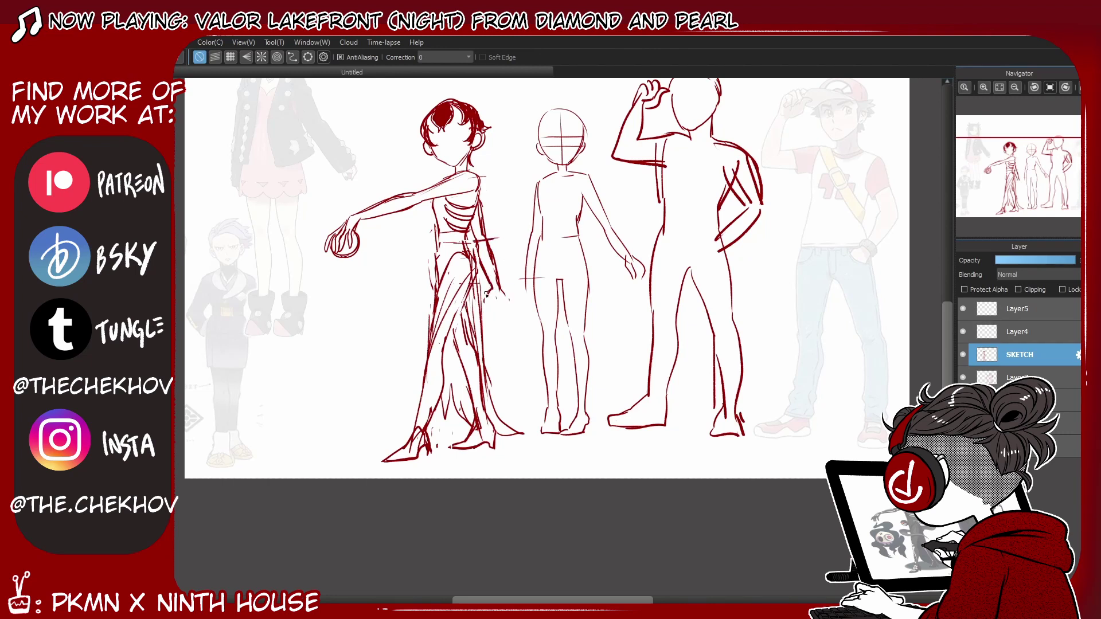
pyautogui.moveTo(492, 293)
pyautogui.mouseDown()
pyautogui.moveTo(481, 221)
pyautogui.moveTo(468, 238)
pyautogui.mouseUp()
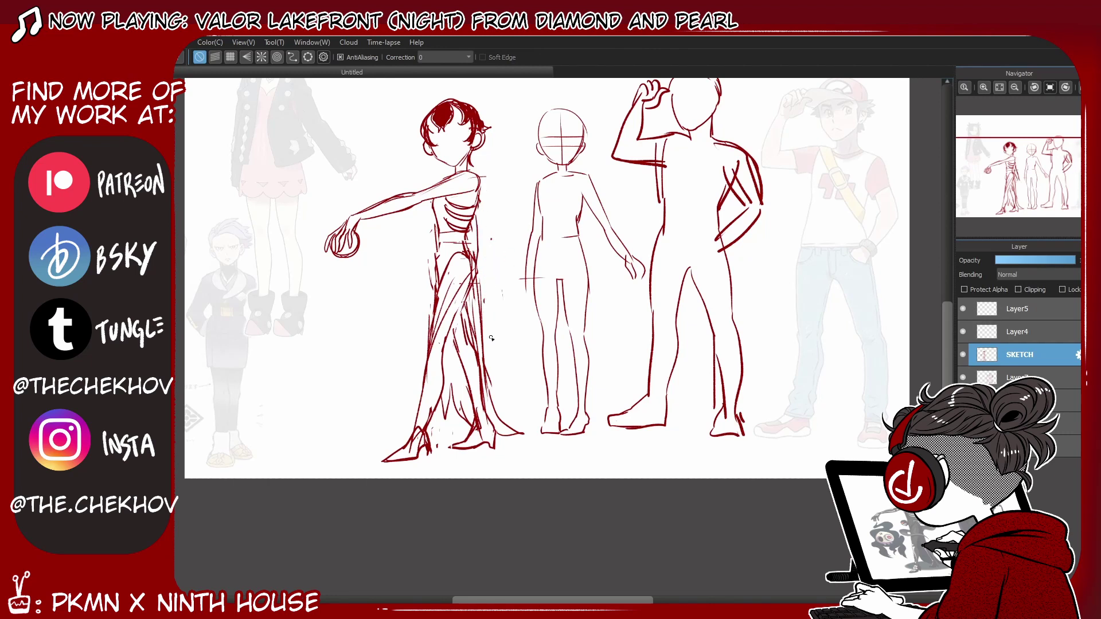
pyautogui.scroll(3, 491, 338)
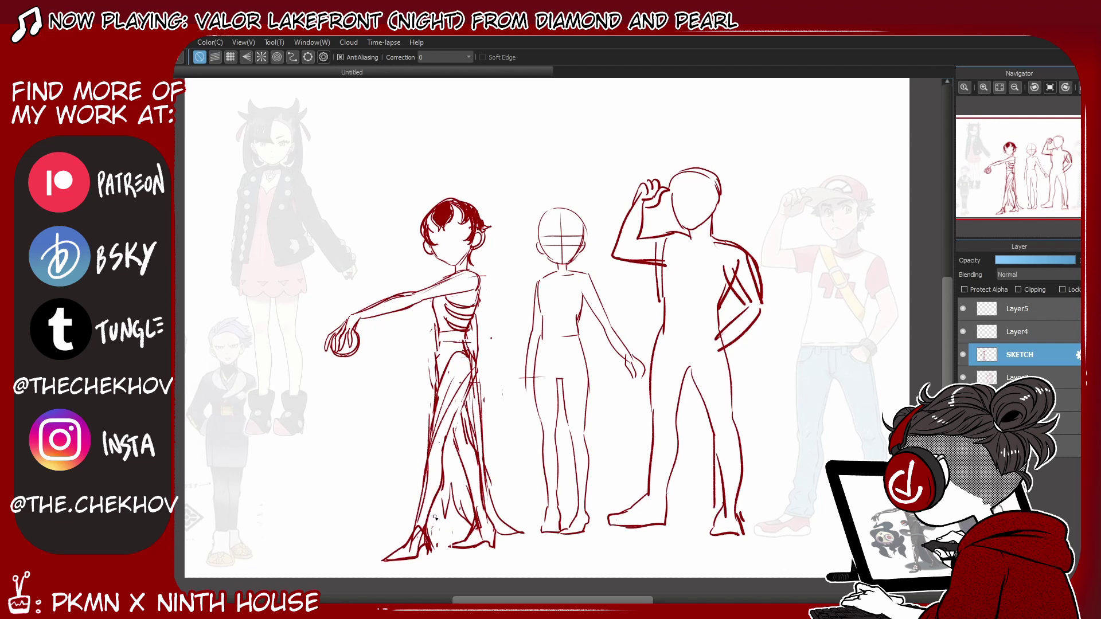
# Step: Sketch the left figure's slanted eyes and facial features, a dark collar, and a veil draped on both sides of the head
pyautogui.moveTo(444, 362); pyautogui.dragTo(451, 371)
pyautogui.moveTo(484, 228)
pyautogui.mouseDown()
pyautogui.moveTo(494, 290)
pyautogui.moveTo(459, 233)
pyautogui.mouseUp()
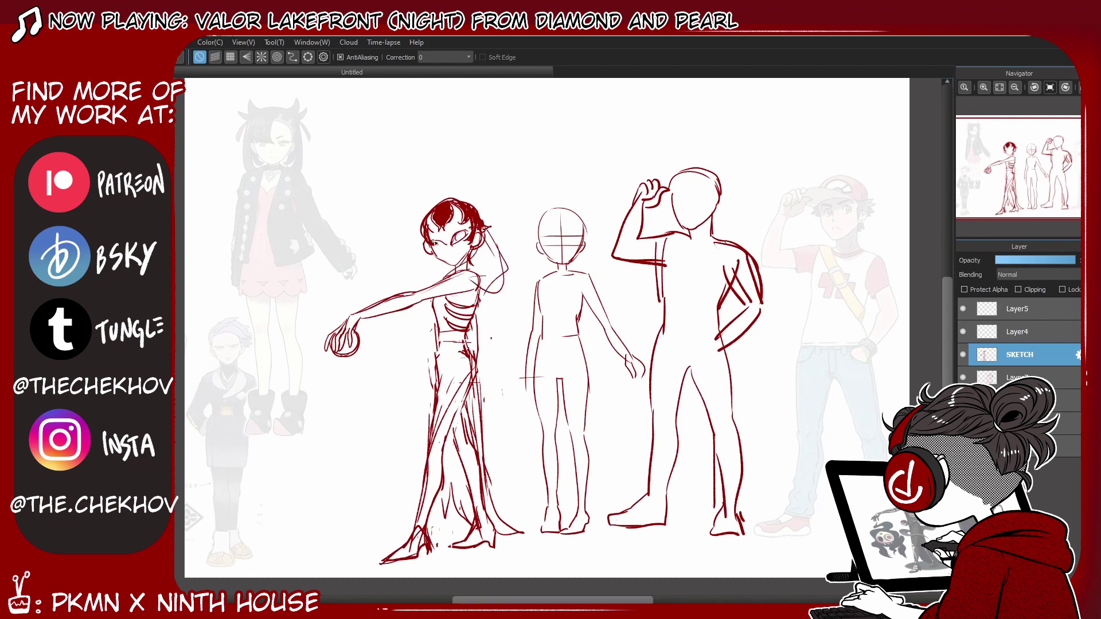
pyautogui.moveTo(463, 231)
pyautogui.mouseDown()
pyautogui.moveTo(447, 246)
pyautogui.moveTo(458, 225)
pyautogui.moveTo(462, 244)
pyautogui.mouseUp()
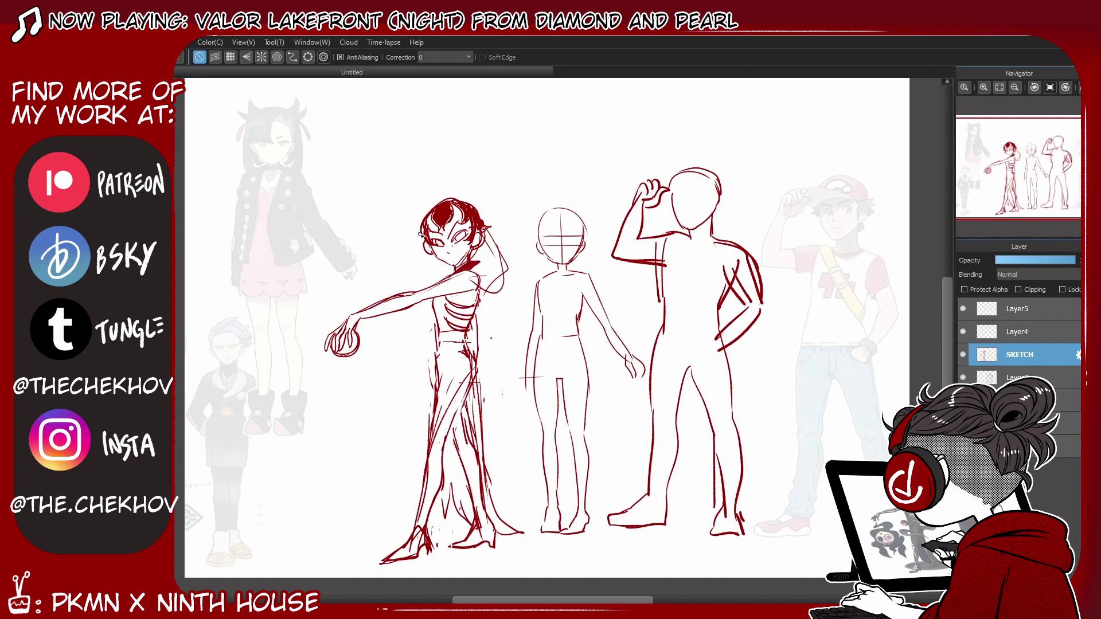
pyautogui.moveTo(423, 235); pyautogui.dragTo(434, 281)
pyautogui.moveTo(487, 235)
pyautogui.mouseDown()
pyautogui.moveTo(477, 273)
pyautogui.moveTo(457, 277)
pyautogui.moveTo(476, 276)
pyautogui.mouseUp()
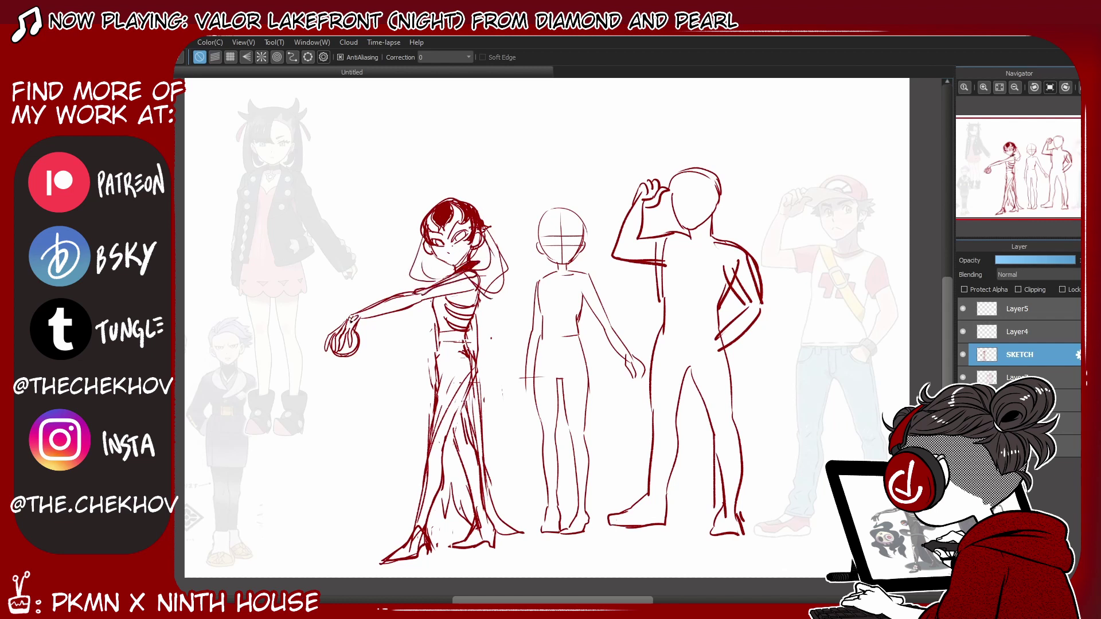
# Step: Hide the layer with the other two body sketches and move the veiled woman up and toward the left
pyautogui.click(962, 377)
pyautogui.hotkey('ctrl', 't')
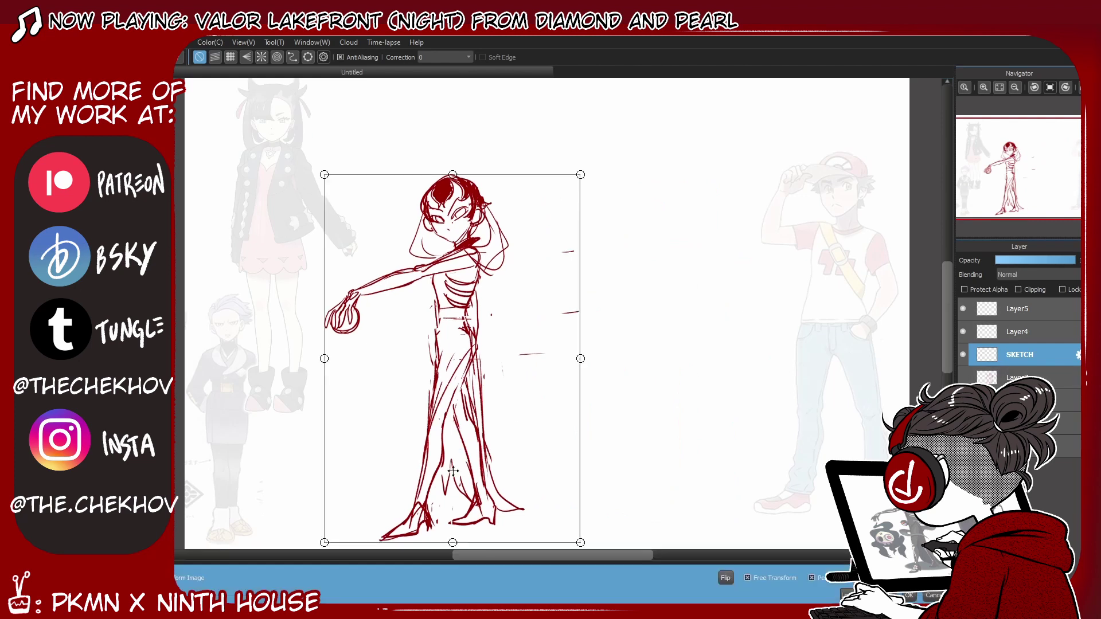
pyautogui.moveTo(539, 364); pyautogui.dragTo(515, 344)
pyautogui.press('Return')
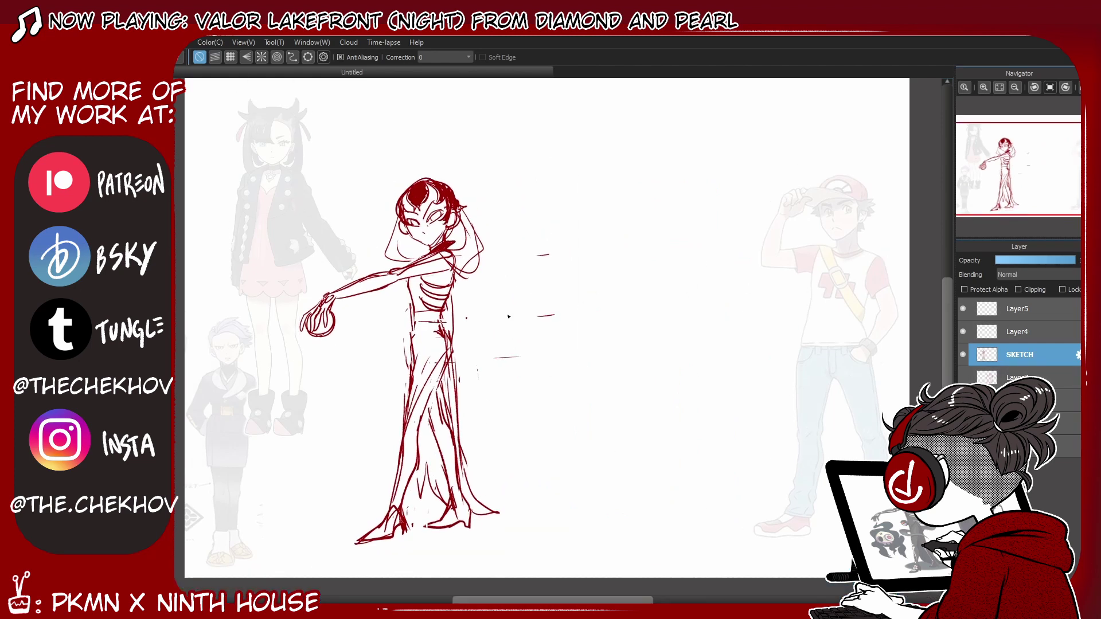
# Step: Select the veiled woman's head and make a slight transform adjustment to its size and angle
pyautogui.press('l')
pyautogui.moveTo(452, 249)
pyautogui.mouseDown()
pyautogui.moveTo(461, 285)
pyautogui.moveTo(486, 270)
pyautogui.moveTo(496, 212)
pyautogui.moveTo(360, 218)
pyautogui.moveTo(421, 274)
pyautogui.moveTo(453, 251)
pyautogui.mouseUp()
pyautogui.hotkey('ctrl', 't')
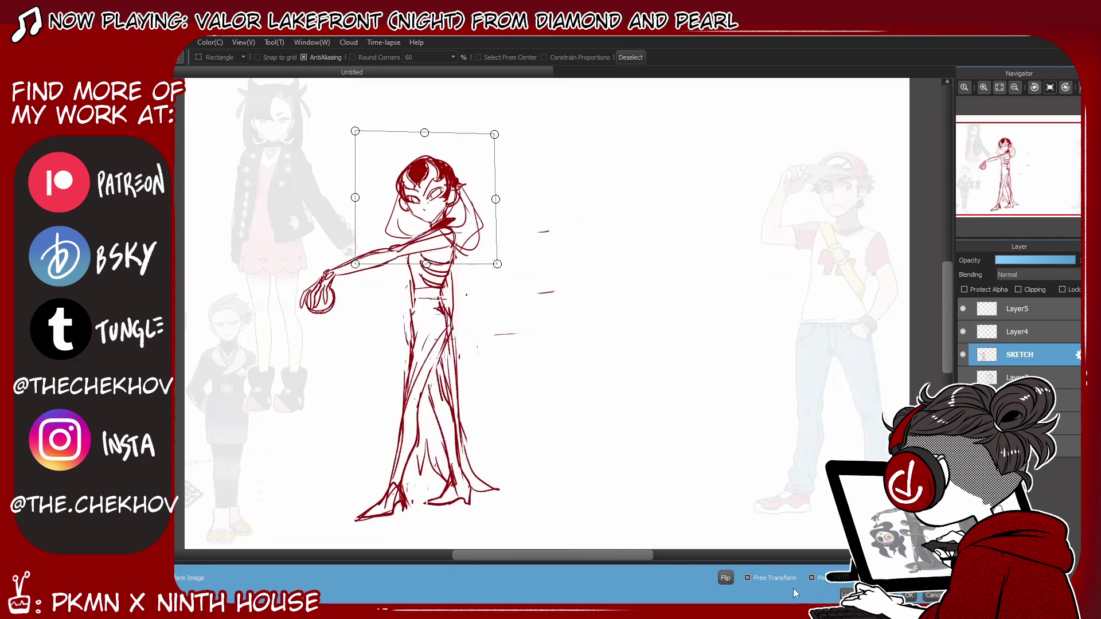
pyautogui.moveTo(553, 244); pyautogui.dragTo(549, 213)
pyautogui.moveTo(494, 138); pyautogui.dragTo(507, 123)
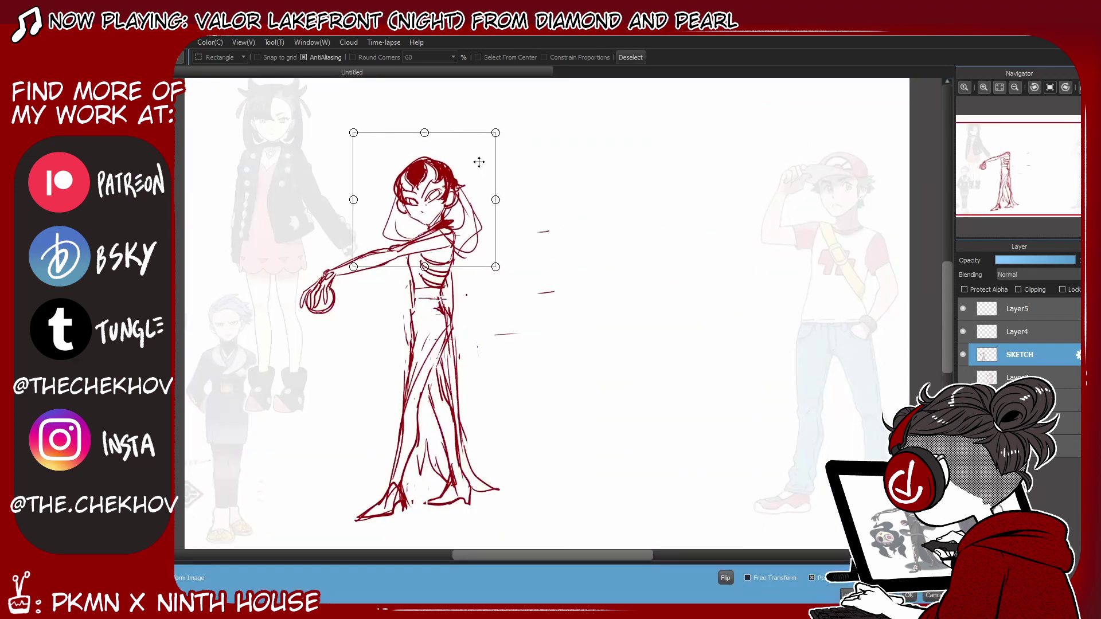
pyautogui.press('Return')
pyautogui.hotkey('ctrl', 'd')
pyautogui.press('b')
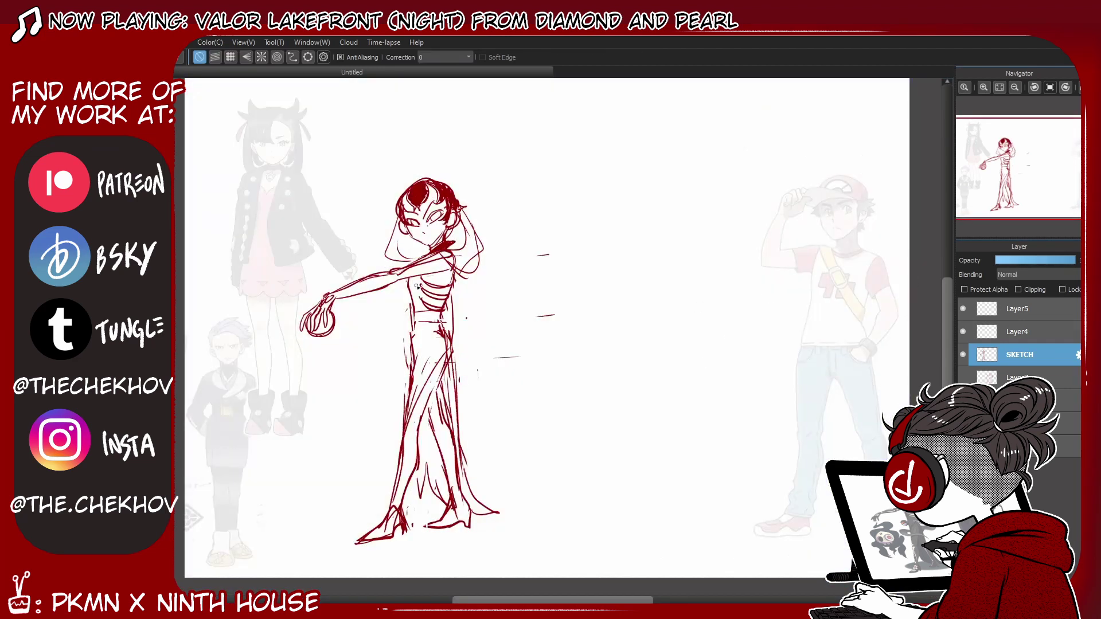
# Step: Refine the front of the woman's torso and clear the leftover guide marks beside her
pyautogui.moveTo(415, 300); pyautogui.dragTo(411, 377)
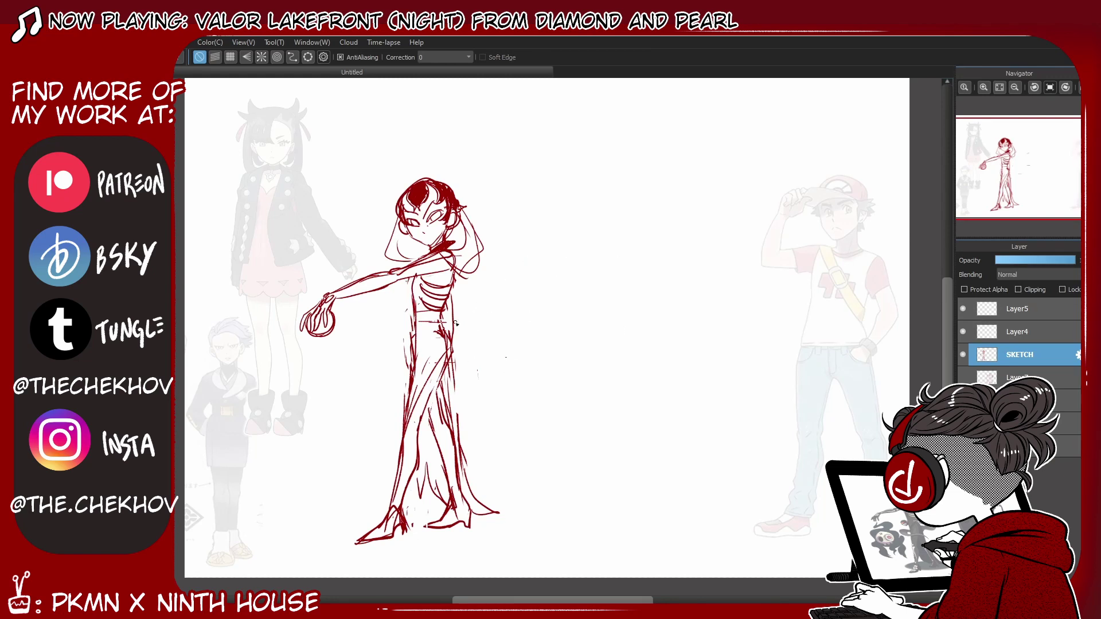
pyautogui.moveTo(456, 274); pyautogui.dragTo(473, 338)
pyautogui.moveTo(450, 299)
pyautogui.mouseDown()
pyautogui.moveTo(480, 353)
pyautogui.moveTo(468, 373)
pyautogui.mouseUp()
pyautogui.hotkey('ctrl', 'z')
pyautogui.hotkey('ctrl', 'z')
pyautogui.hotkey('ctrl', 'z')
pyautogui.hotkey('ctrl', 'z')
pyautogui.moveTo(414, 314); pyautogui.dragTo(377, 402)
pyautogui.hotkey('ctrl', 'z')
# Step: Draw the woman's back arm bent with the hand on her hip, and a ball at the front of her waist
pyautogui.moveTo(456, 273)
pyautogui.mouseDown()
pyautogui.moveTo(475, 310)
pyautogui.moveTo(398, 348)
pyautogui.moveTo(382, 325)
pyautogui.moveTo(393, 319)
pyautogui.moveTo(410, 345)
pyautogui.mouseUp()
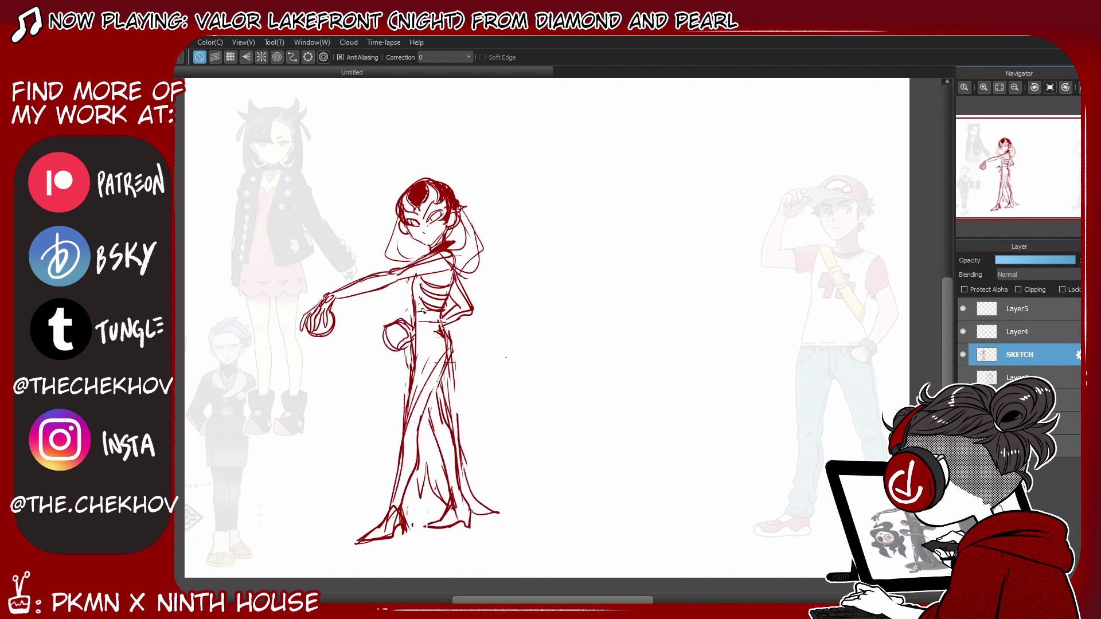
# Step: Remove the ball from the woman's outstretched hand and sketch a floating skull-faced creature with a ragged hood below it
pyautogui.moveTo(333, 314)
pyautogui.mouseDown()
pyautogui.moveTo(310, 335)
pyautogui.moveTo(351, 394)
pyautogui.moveTo(345, 424)
pyautogui.mouseUp()
pyautogui.moveTo(341, 381)
pyautogui.mouseDown()
pyautogui.moveTo(353, 419)
pyautogui.moveTo(336, 383)
pyautogui.mouseUp()
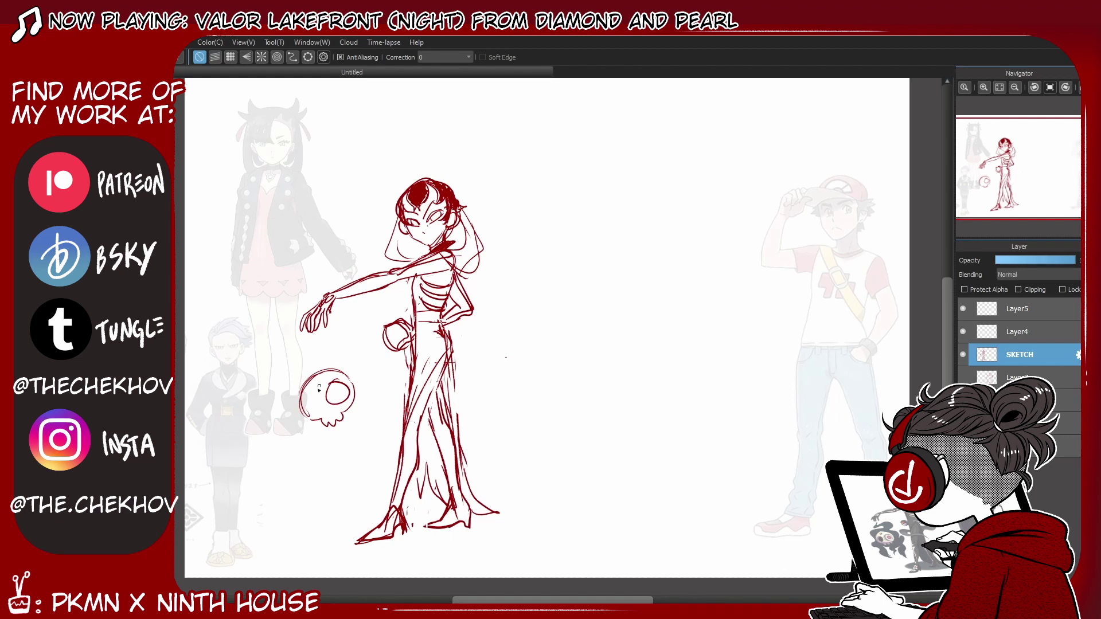
pyautogui.moveTo(320, 390)
pyautogui.mouseDown()
pyautogui.moveTo(355, 343)
pyautogui.moveTo(324, 477)
pyautogui.moveTo(346, 492)
pyautogui.mouseUp()
pyautogui.moveTo(308, 462); pyautogui.dragTo(331, 428)
pyautogui.moveTo(366, 384); pyautogui.dragTo(371, 429)
pyautogui.moveTo(366, 418); pyautogui.dragTo(376, 484)
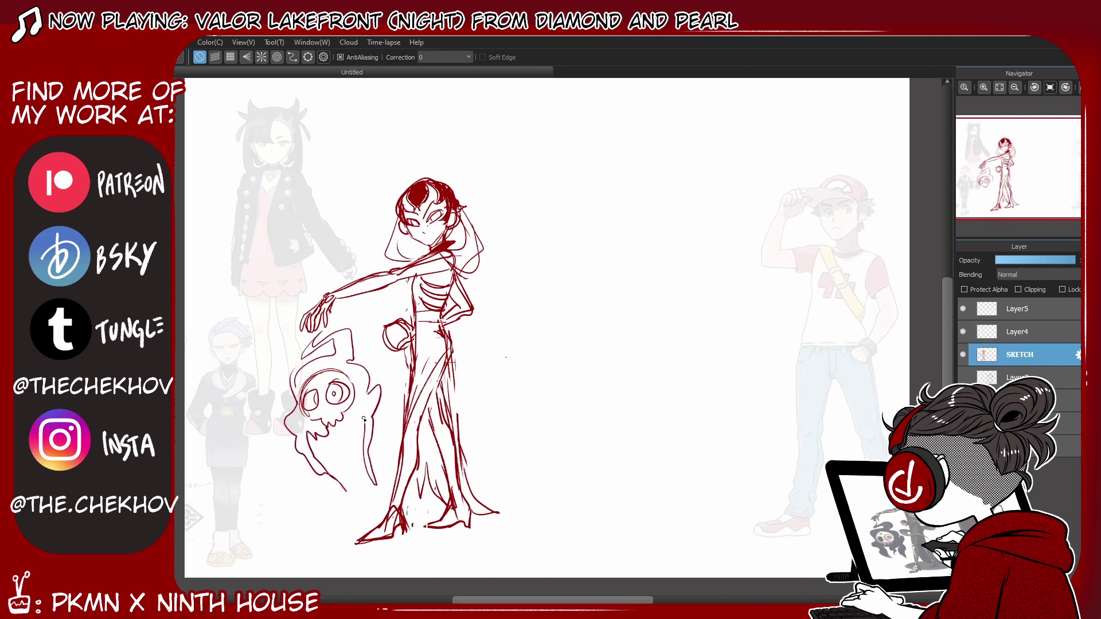
# Step: Fill one of the skull creature's eye sockets, detail its other eye and jaw, and darken the woman's eyes
pyautogui.moveTo(332, 426)
pyautogui.mouseDown()
pyautogui.moveTo(367, 415)
pyautogui.moveTo(344, 462)
pyautogui.moveTo(347, 453)
pyautogui.mouseUp()
pyautogui.moveTo(336, 394)
pyautogui.mouseDown()
pyautogui.moveTo(314, 413)
pyautogui.moveTo(335, 396)
pyautogui.mouseUp()
pyautogui.moveTo(315, 388)
pyautogui.mouseDown()
pyautogui.moveTo(341, 363)
pyautogui.moveTo(311, 410)
pyautogui.moveTo(333, 401)
pyautogui.mouseUp()
pyautogui.moveTo(332, 384); pyautogui.dragTo(339, 392)
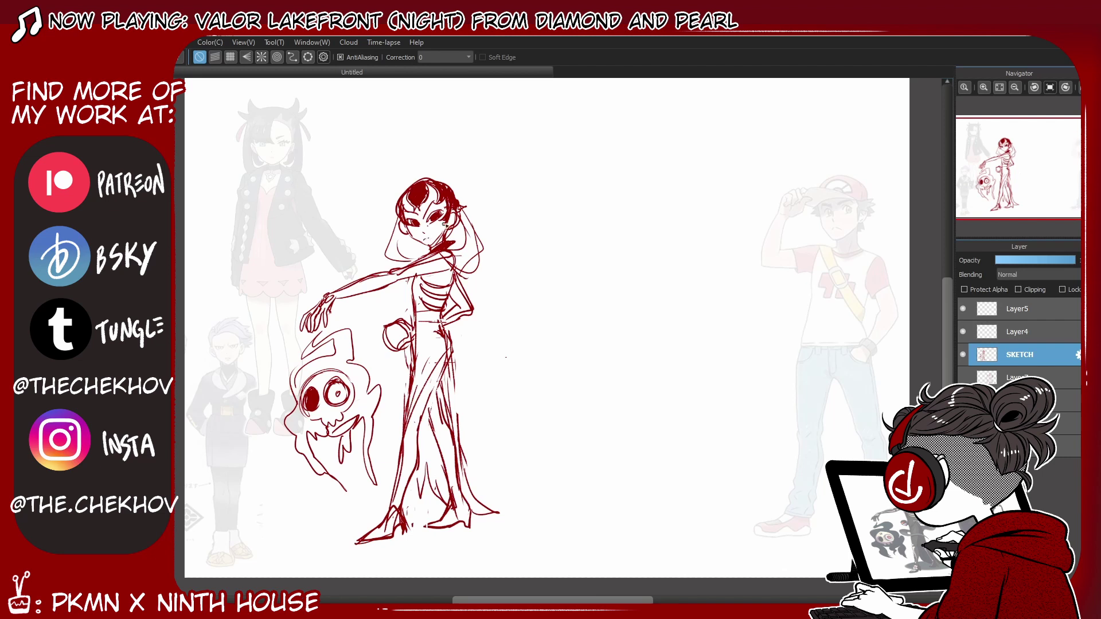
# Step: Select the woman's head and veil, tilt them backward with a transform, and reposition them on the neck
pyautogui.press('m')
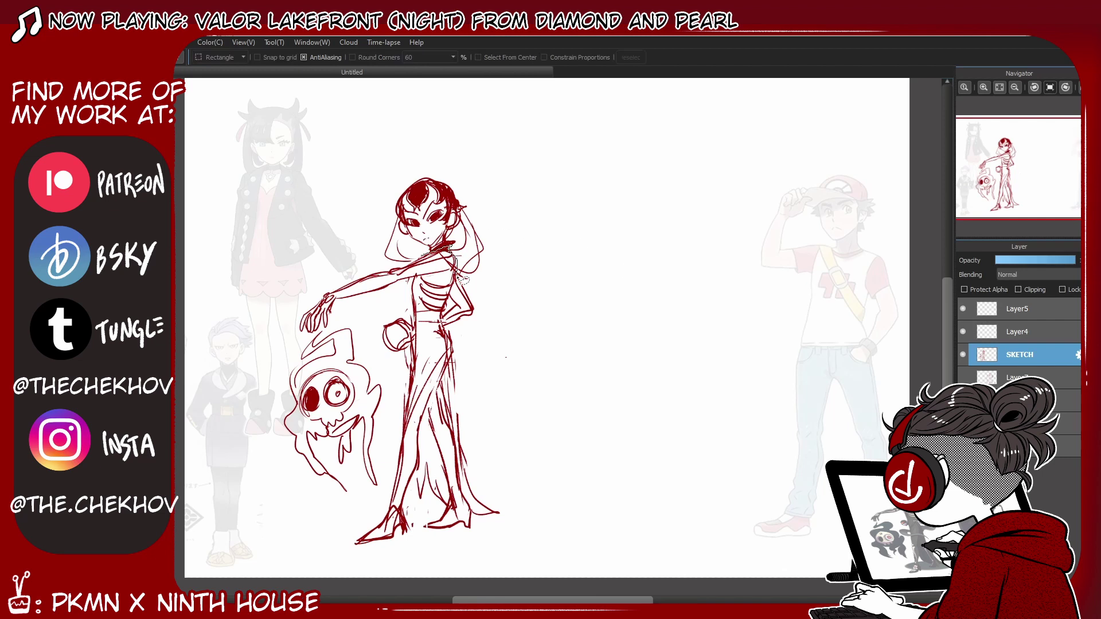
pyautogui.moveTo(463, 280)
pyautogui.mouseDown()
pyautogui.moveTo(502, 259)
pyautogui.moveTo(485, 283)
pyautogui.moveTo(500, 216)
pyautogui.moveTo(485, 179)
pyautogui.moveTo(357, 203)
pyautogui.moveTo(485, 179)
pyautogui.moveTo(378, 215)
pyautogui.mouseUp()
pyautogui.moveTo(451, 156)
pyautogui.mouseDown()
pyautogui.moveTo(373, 214)
pyautogui.moveTo(374, 266)
pyautogui.moveTo(456, 253)
pyautogui.moveTo(463, 271)
pyautogui.moveTo(491, 267)
pyautogui.moveTo(507, 232)
pyautogui.mouseUp()
pyautogui.hotkey('ctrl', 't')
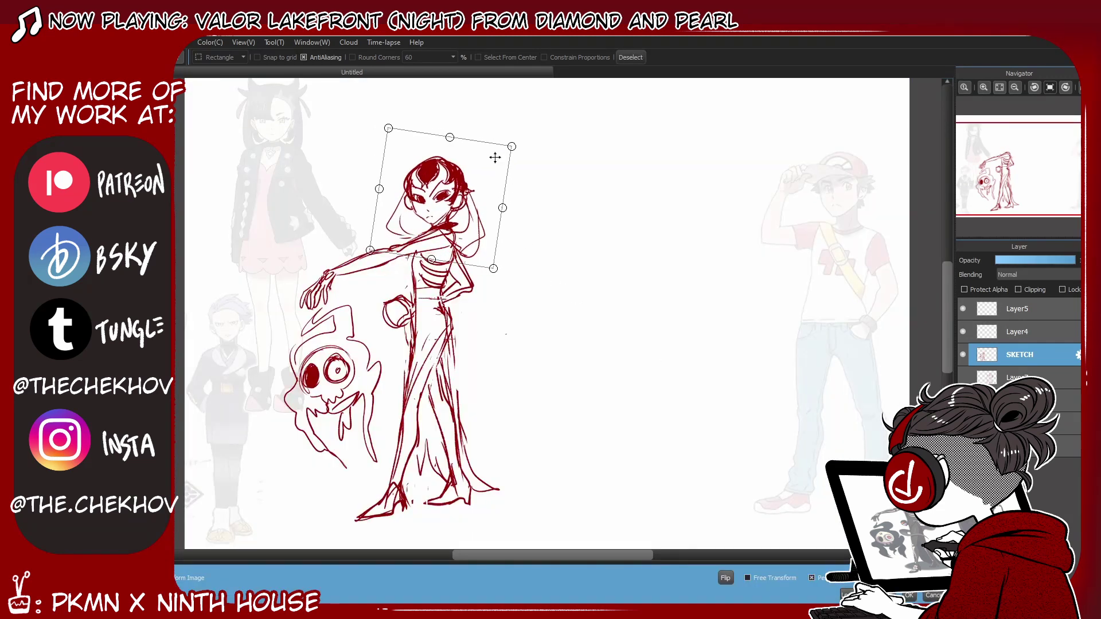
pyautogui.moveTo(495, 158); pyautogui.dragTo(470, 213)
pyautogui.press('Return')
# Step: Sketch a second character's grinning head beside the woman, with dark sunglasses, an ear, a neck and spiky hair
pyautogui.press('b')
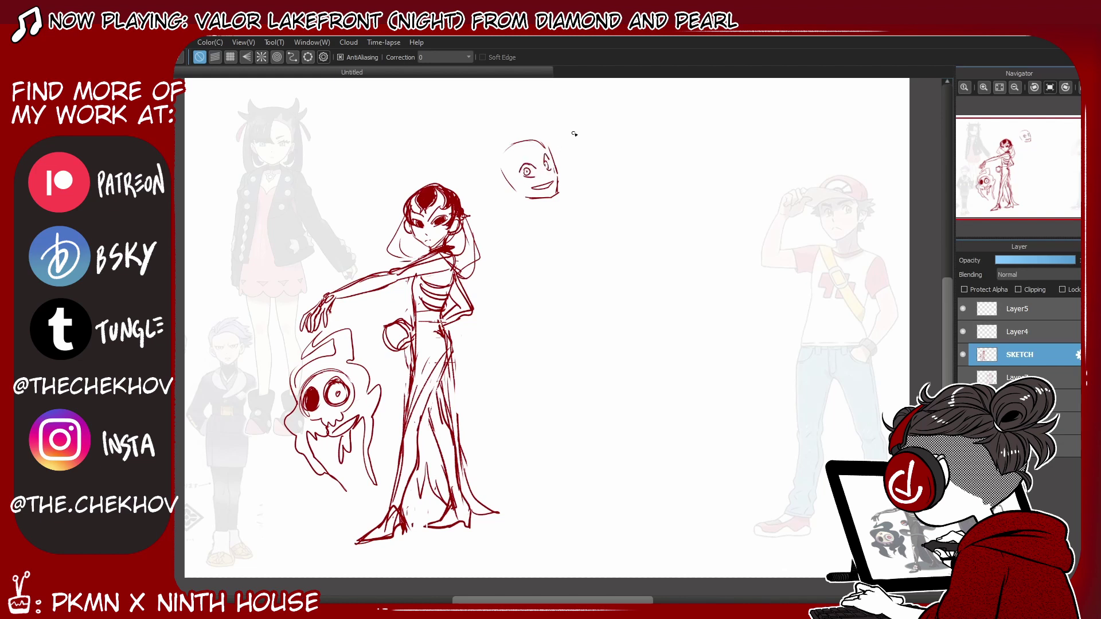
pyautogui.moveTo(530, 165)
pyautogui.mouseDown()
pyautogui.moveTo(556, 161)
pyautogui.moveTo(550, 169)
pyautogui.mouseUp()
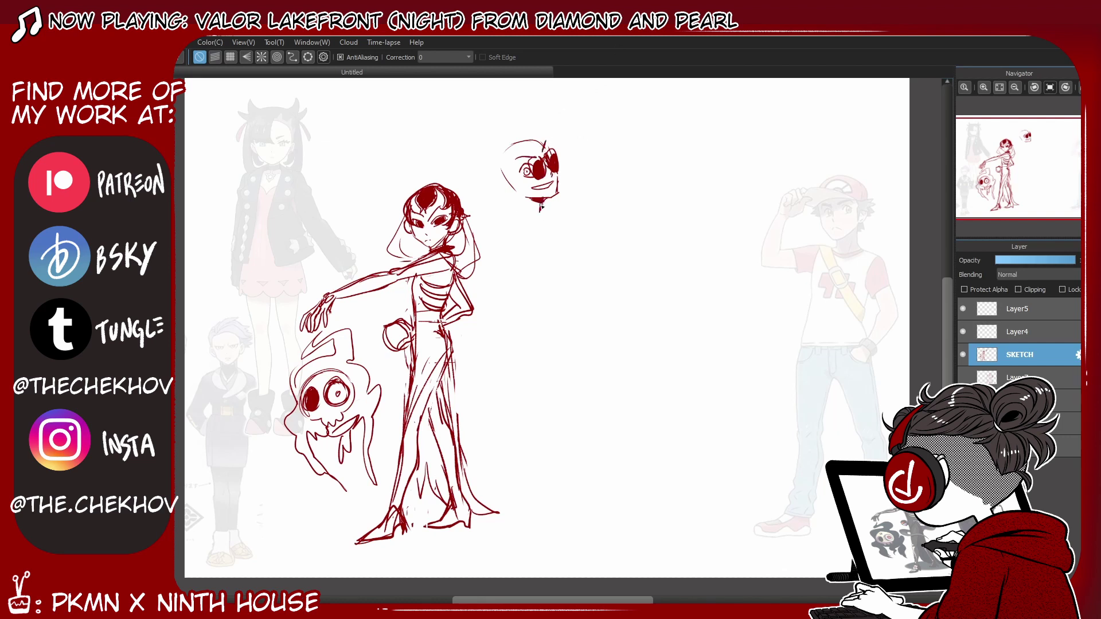
pyautogui.moveTo(513, 184); pyautogui.dragTo(514, 189)
pyautogui.moveTo(508, 144)
pyautogui.mouseDown()
pyautogui.moveTo(499, 187)
pyautogui.moveTo(548, 118)
pyautogui.moveTo(490, 171)
pyautogui.mouseUp()
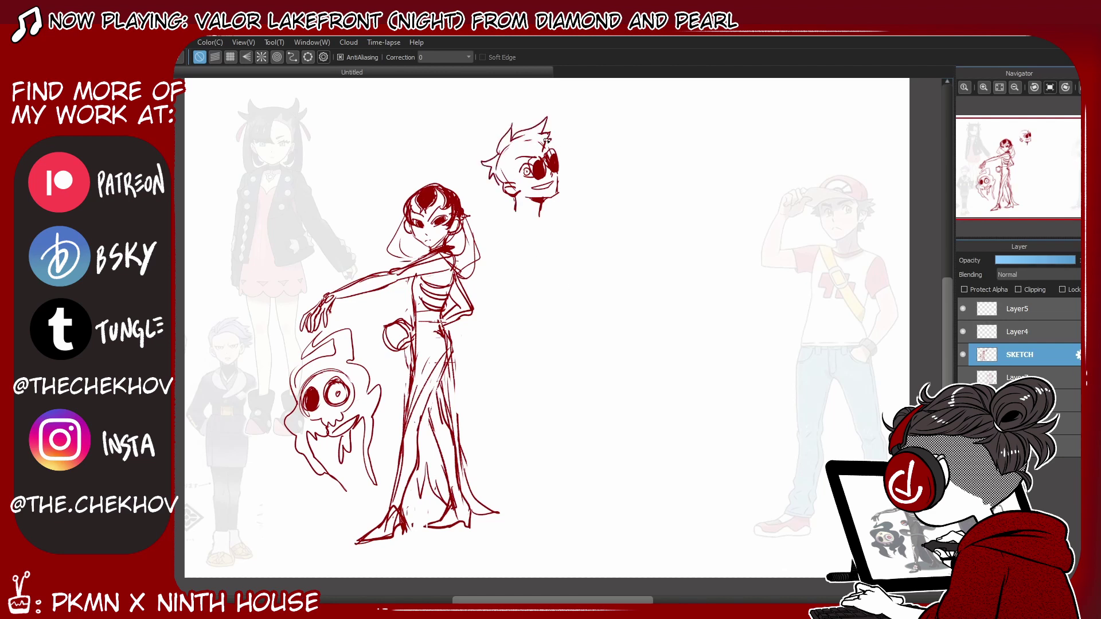
pyautogui.moveTo(546, 139); pyautogui.dragTo(519, 159)
# Step: Draw the sunglasses character's collar, shoulders and torso contours, thickening the back and chest lines
pyautogui.moveTo(511, 161); pyautogui.dragTo(565, 274)
pyautogui.moveTo(514, 216); pyautogui.dragTo(507, 247)
pyautogui.moveTo(506, 243); pyautogui.dragTo(531, 304)
pyautogui.moveTo(541, 220)
pyautogui.mouseDown()
pyautogui.moveTo(577, 281)
pyautogui.moveTo(571, 308)
pyautogui.mouseUp()
pyautogui.moveTo(531, 278); pyautogui.dragTo(527, 312)
pyautogui.moveTo(514, 218); pyautogui.dragTo(505, 269)
pyautogui.moveTo(506, 251); pyautogui.dragTo(532, 294)
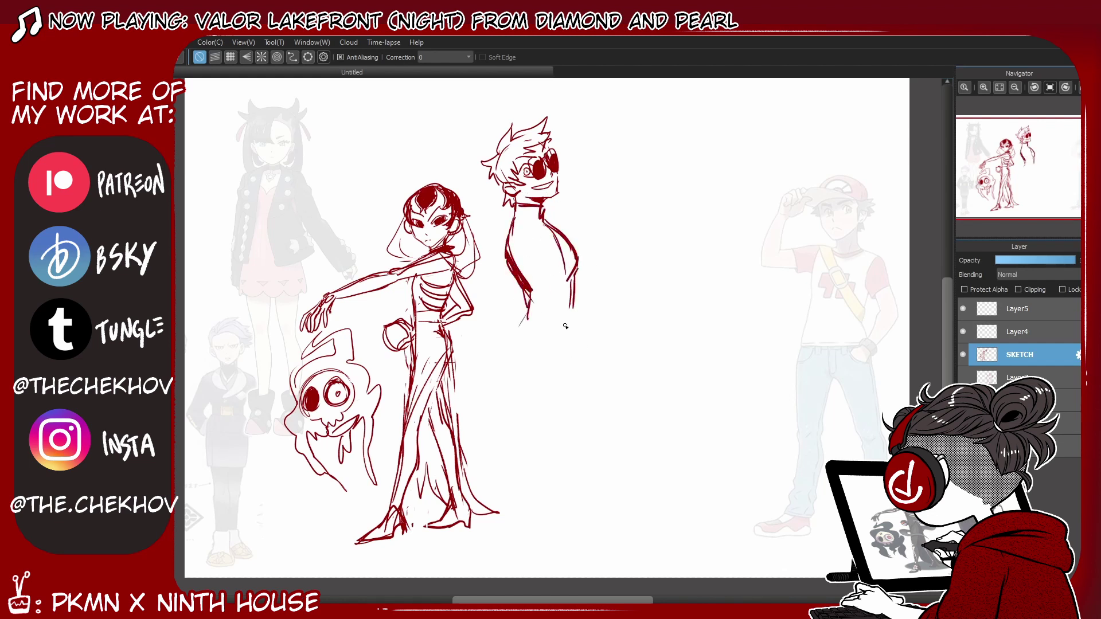
pyautogui.moveTo(536, 249)
pyautogui.mouseDown()
pyautogui.moveTo(580, 288)
pyautogui.moveTo(601, 284)
pyautogui.moveTo(608, 241)
pyautogui.mouseUp()
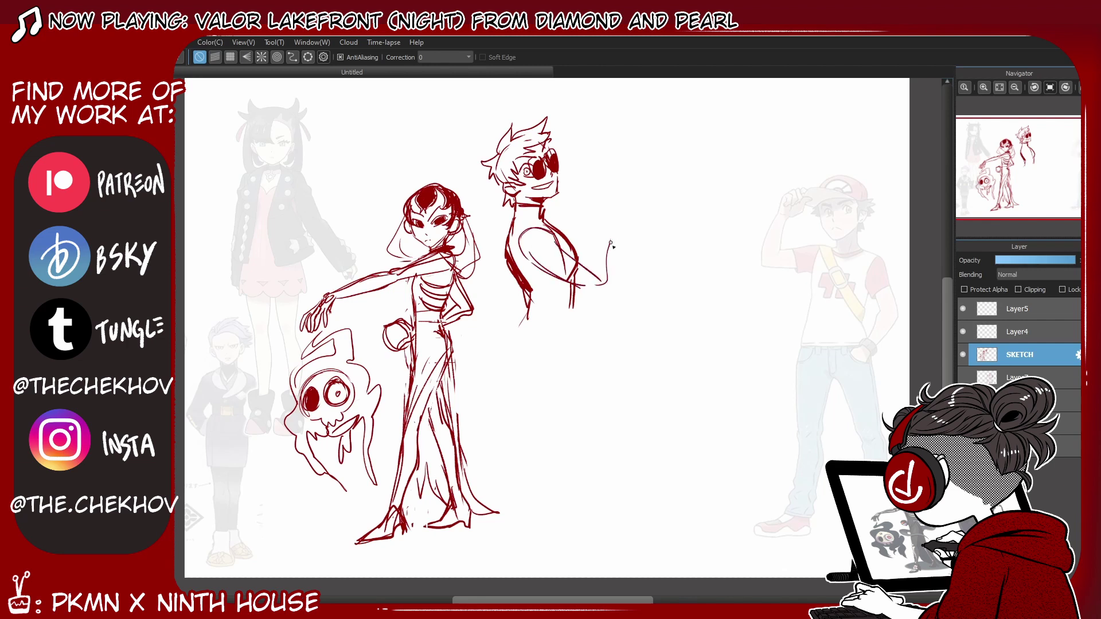
pyautogui.hotkey('ctrl', 'z')
pyautogui.hotkey('ctrl', 'z')
pyautogui.hotkey('ctrl', 'z')
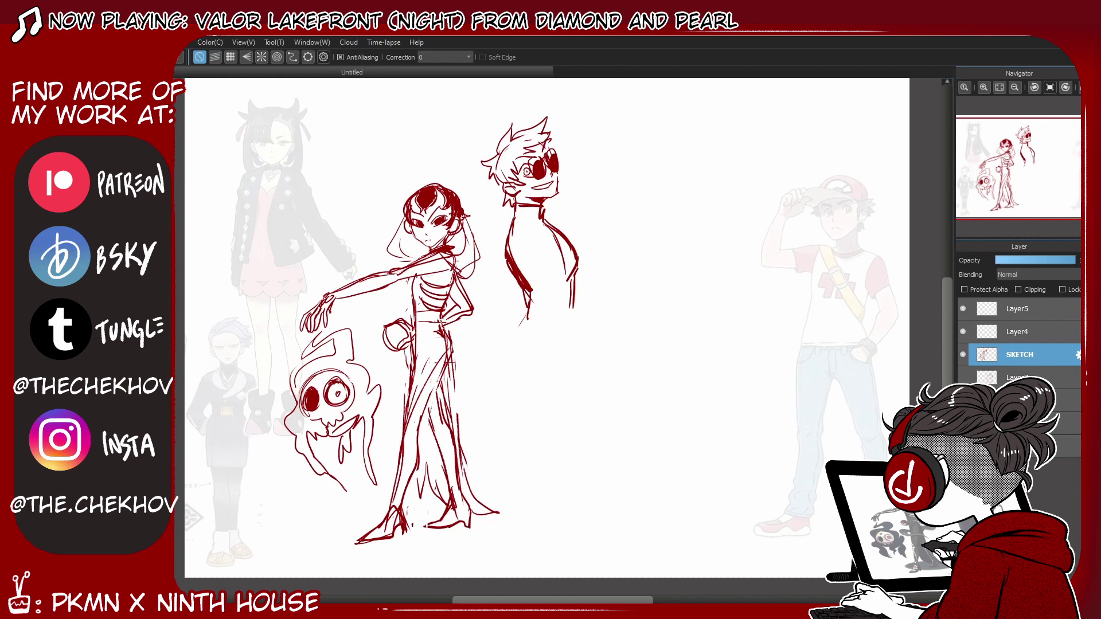
pyautogui.moveTo(566, 229); pyautogui.dragTo(546, 279)
pyautogui.hotkey('ctrl', 'z')
# Step: Draw the sunglasses character's near arm bent at the elbow, with the forearm and hand raised in front
pyautogui.moveTo(516, 243)
pyautogui.mouseDown()
pyautogui.moveTo(550, 224)
pyautogui.moveTo(547, 277)
pyautogui.mouseUp()
pyautogui.moveTo(526, 260)
pyautogui.mouseDown()
pyautogui.moveTo(576, 299)
pyautogui.moveTo(618, 256)
pyautogui.mouseUp()
pyautogui.moveTo(574, 303)
pyautogui.mouseDown()
pyautogui.moveTo(571, 272)
pyautogui.moveTo(632, 239)
pyautogui.mouseUp()
pyautogui.hotkey('ctrl', 'z')
pyautogui.moveTo(631, 239); pyautogui.dragTo(638, 257)
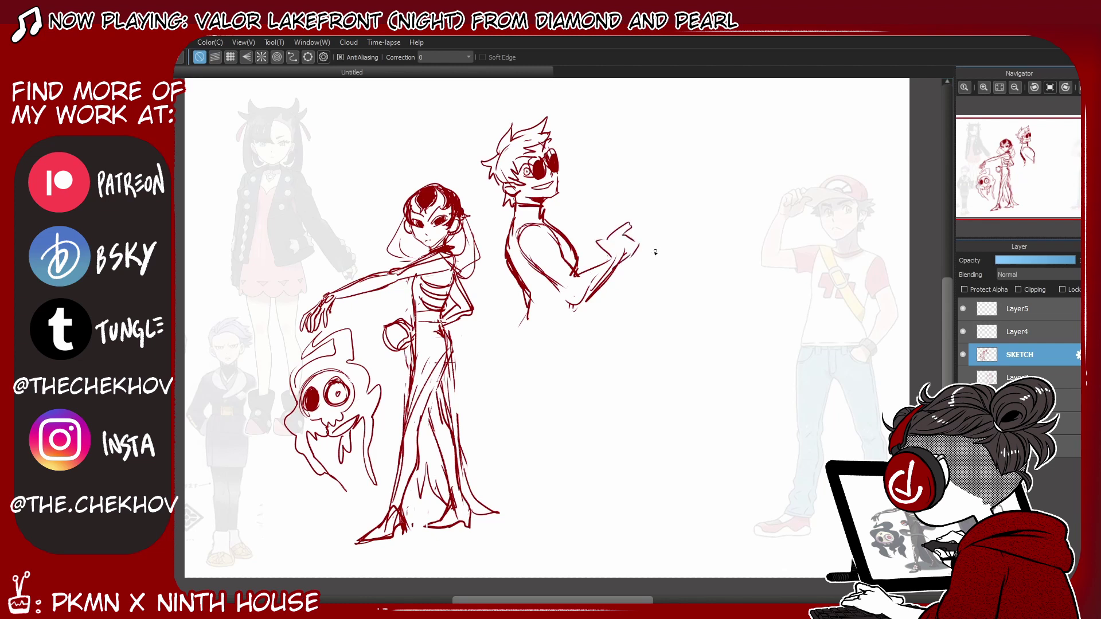
# Step: Undo the hand strokes and sketch two long guide lines for a sword resting across the sunglasses character's shoulders
pyautogui.hotkey('ctrl', 'z')
pyautogui.moveTo(479, 218); pyautogui.dragTo(634, 236)
pyautogui.moveTo(510, 226); pyautogui.dragTo(635, 238)
# Step: Select the whole sunglasses character with its sword lines and move it farther away from the woman with a transform
pyautogui.press('m')
pyautogui.moveTo(476, 213)
pyautogui.mouseDown()
pyautogui.moveTo(517, 320)
pyautogui.moveTo(599, 92)
pyautogui.moveTo(479, 213)
pyautogui.mouseUp()
pyautogui.hotkey('ctrl', 't')
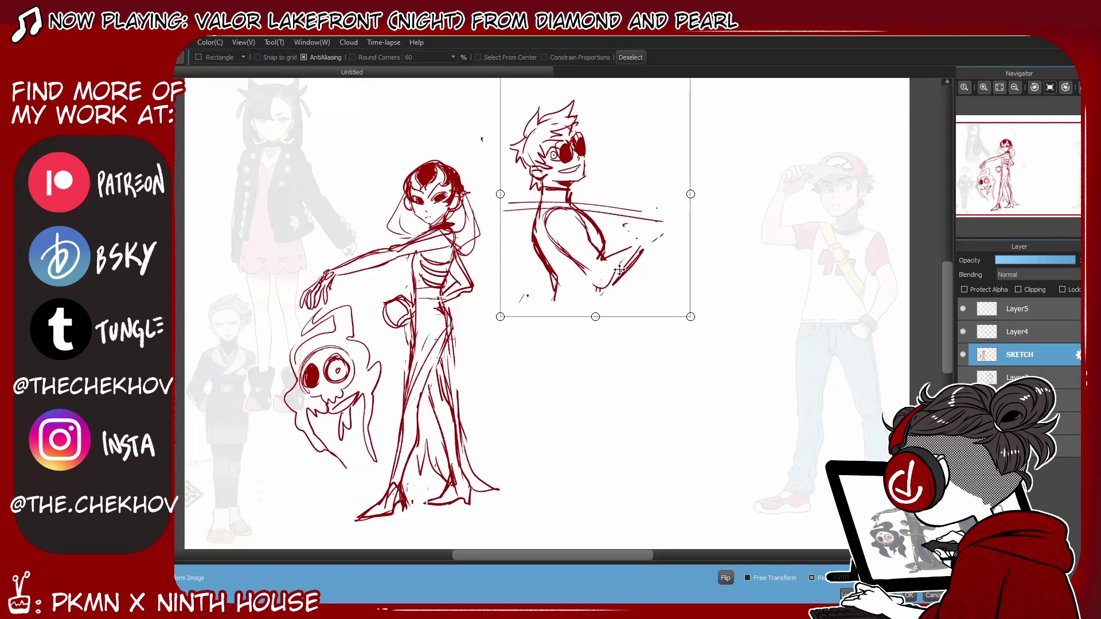
pyautogui.moveTo(593, 195); pyautogui.dragTo(602, 193)
pyautogui.press('Return')
pyautogui.press('b')
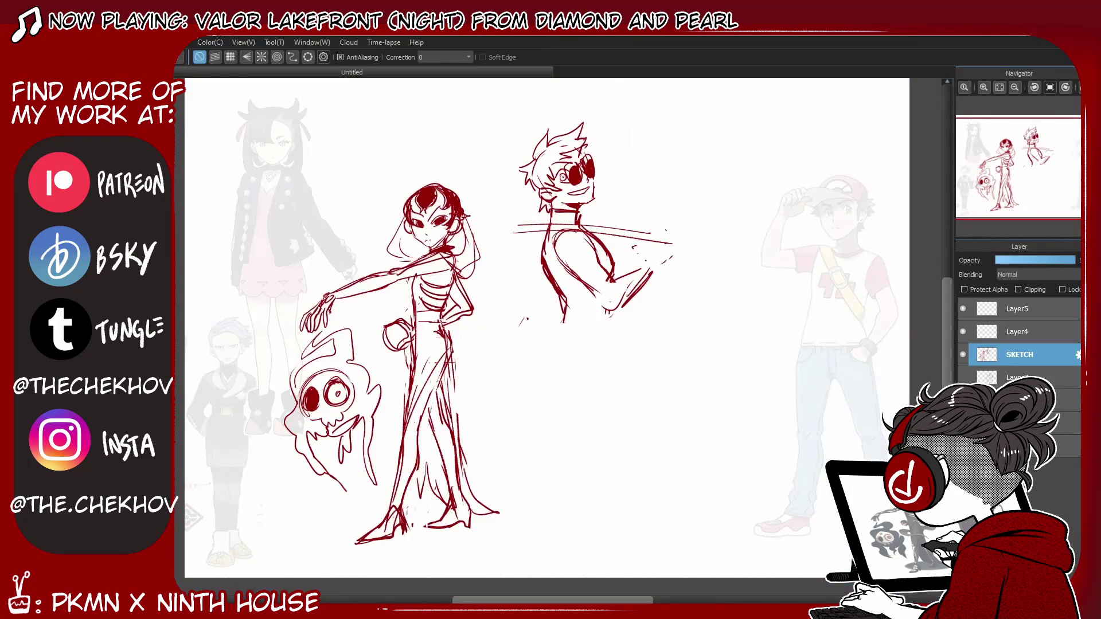
# Step: Draw the raised forearm's outer line and mark the undecided hand with three question-mark-shaped strokes
pyautogui.moveTo(651, 258); pyautogui.dragTo(659, 239)
pyautogui.moveTo(655, 248); pyautogui.dragTo(691, 234)
pyautogui.hotkey('ctrl', 'z')
pyautogui.moveTo(637, 289); pyautogui.dragTo(675, 262)
pyautogui.moveTo(677, 223)
pyautogui.mouseDown()
pyautogui.moveTo(687, 216)
pyautogui.moveTo(676, 249)
pyautogui.mouseUp()
pyautogui.moveTo(694, 230); pyautogui.dragTo(696, 243)
pyautogui.moveTo(656, 215); pyautogui.dragTo(665, 230)
# Step: Redraw the sword blade across the shoulders with straight edges, ending in a pointed tip behind the character
pyautogui.moveTo(507, 220); pyautogui.dragTo(642, 234)
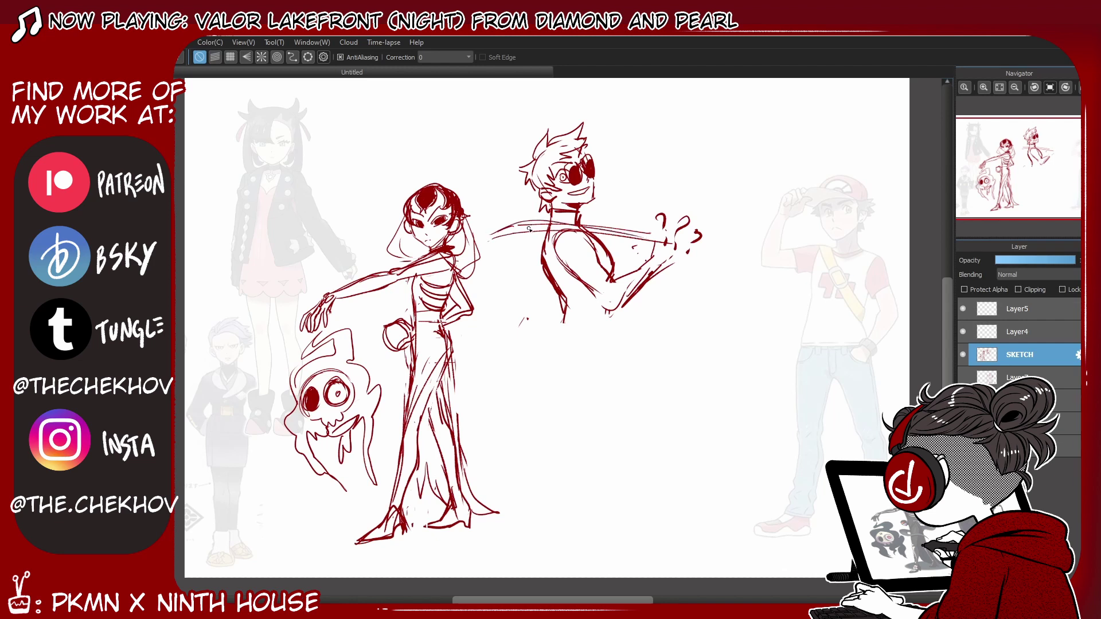
pyautogui.hotkey('ctrl', 'z')
pyautogui.moveTo(513, 222); pyautogui.dragTo(659, 235)
pyautogui.moveTo(511, 227)
pyautogui.mouseDown()
pyautogui.moveTo(662, 245)
pyautogui.moveTo(509, 217)
pyautogui.moveTo(494, 225)
pyautogui.mouseUp()
pyautogui.hotkey('ctrl', 'z')
# Step: Fill the sunglasses character's collar solid and rough in the waist and upper leg lines below the torso
pyautogui.moveTo(550, 217); pyautogui.dragTo(576, 219)
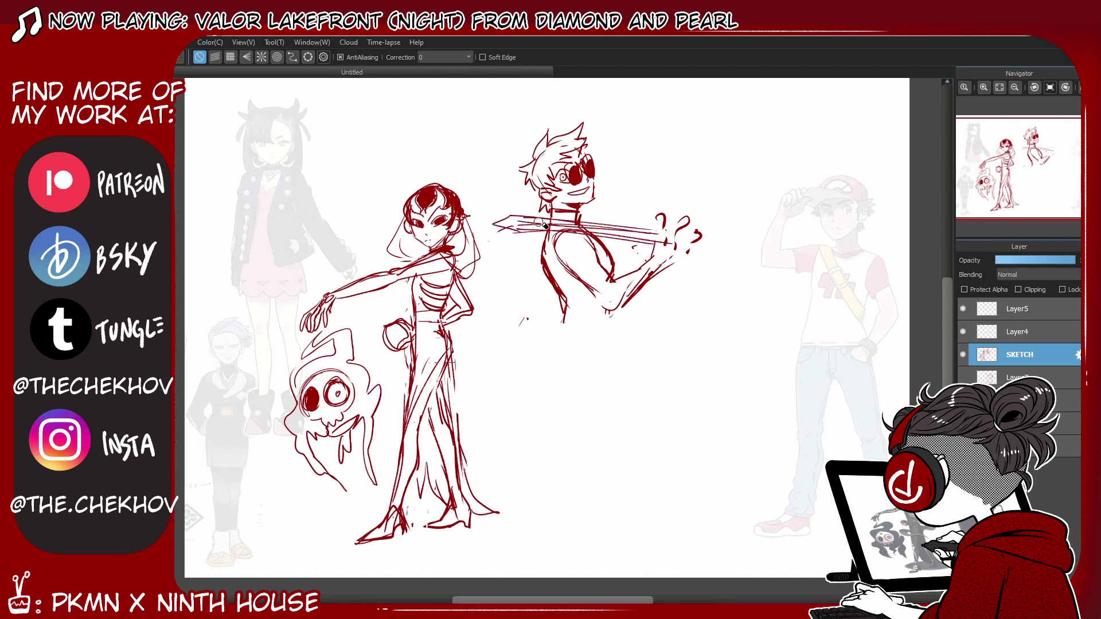
pyautogui.moveTo(607, 314); pyautogui.dragTo(612, 358)
pyautogui.moveTo(562, 315)
pyautogui.mouseDown()
pyautogui.moveTo(553, 359)
pyautogui.moveTo(632, 442)
pyautogui.mouseUp()
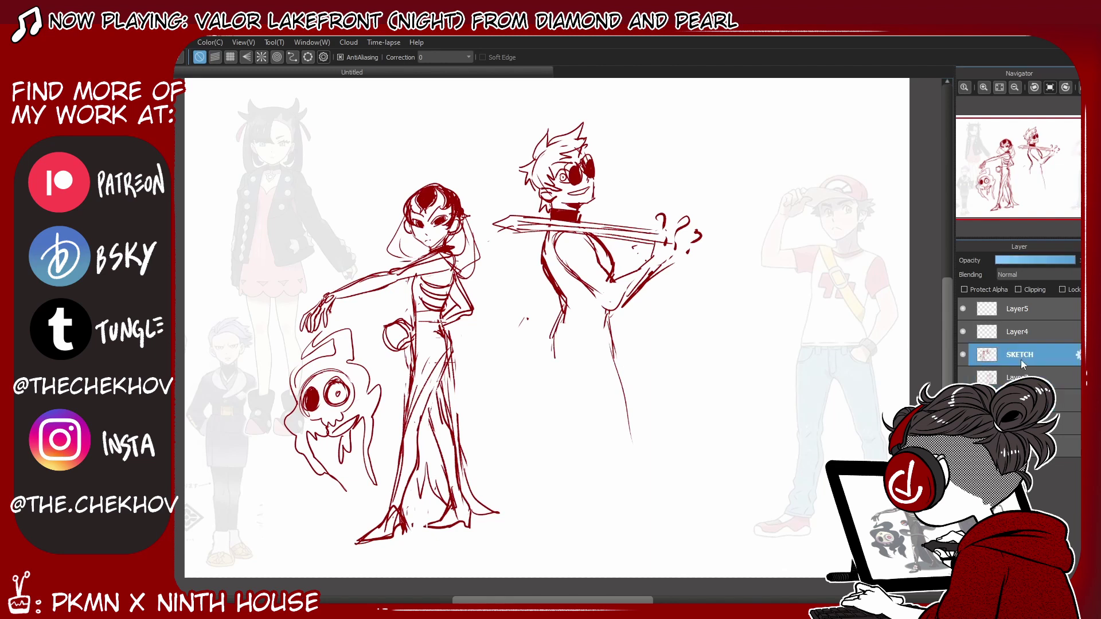
# Step: Mark the head height beside the capped trainer reference with lines at top and chin, labelled "head", on the SKETCH layer
pyautogui.click(1020, 400)
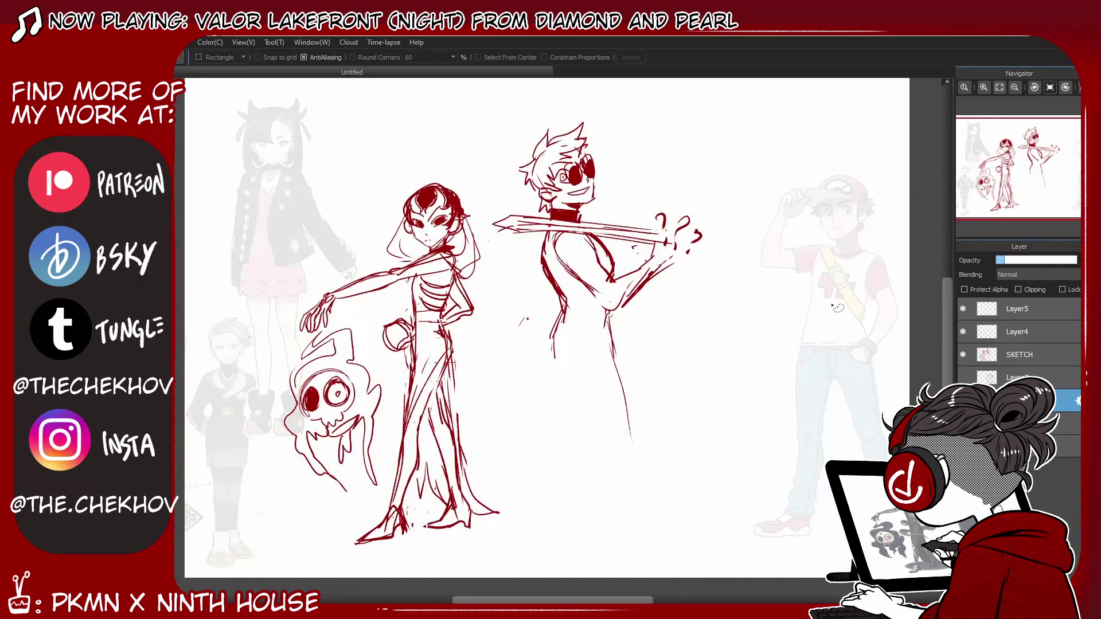
pyautogui.keyDown('ctrl'); pyautogui.click(794, 317); pyautogui.keyUp('ctrl')
pyautogui.moveTo(744, 182); pyautogui.dragTo(788, 180)
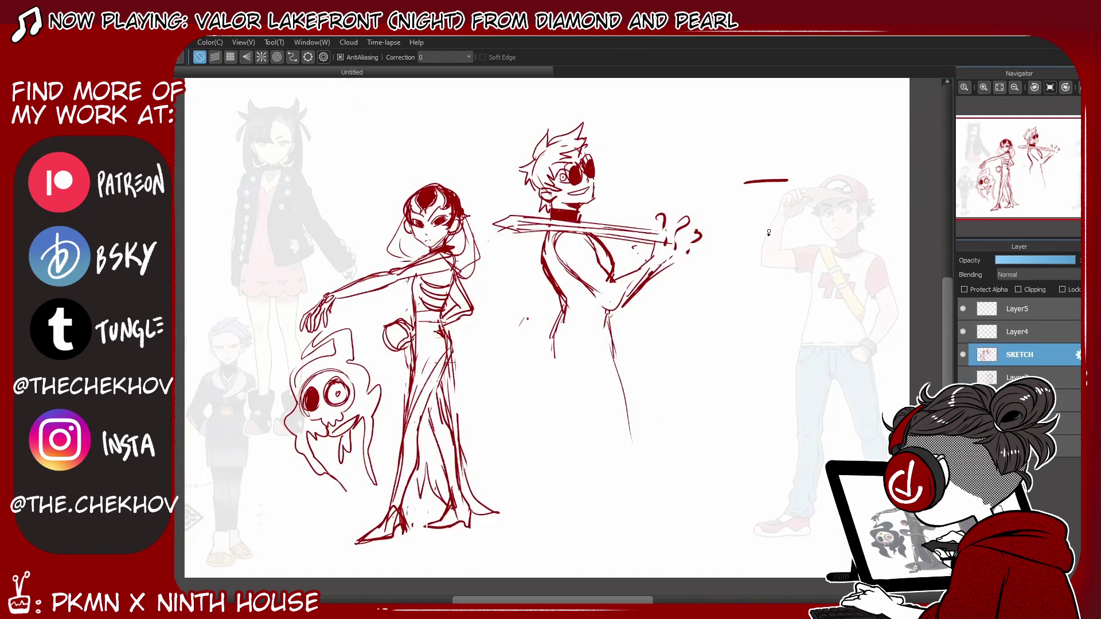
pyautogui.moveTo(747, 243); pyautogui.dragTo(790, 240)
pyautogui.moveTo(743, 207)
pyautogui.mouseDown()
pyautogui.moveTo(762, 227)
pyautogui.moveTo(780, 219)
pyautogui.mouseUp()
# Step: Mark the capped trainer's waist and foot levels with lines and label the sections "torso" and "leggy"
pyautogui.moveTo(743, 354); pyautogui.dragTo(791, 351)
pyautogui.moveTo(739, 292); pyautogui.dragTo(754, 315)
pyautogui.moveTo(752, 299); pyautogui.dragTo(787, 303)
pyautogui.moveTo(737, 535); pyautogui.dragTo(791, 538)
pyautogui.moveTo(739, 436); pyautogui.dragTo(746, 470)
pyautogui.moveTo(749, 456); pyautogui.dragTo(780, 479)
pyautogui.moveTo(775, 442); pyautogui.dragTo(792, 468)
pyautogui.moveTo(787, 424); pyautogui.dragTo(798, 471)
# Step: Select the proportion guide and move it over the sunglasses character to compare the body proportions
pyautogui.press('m')
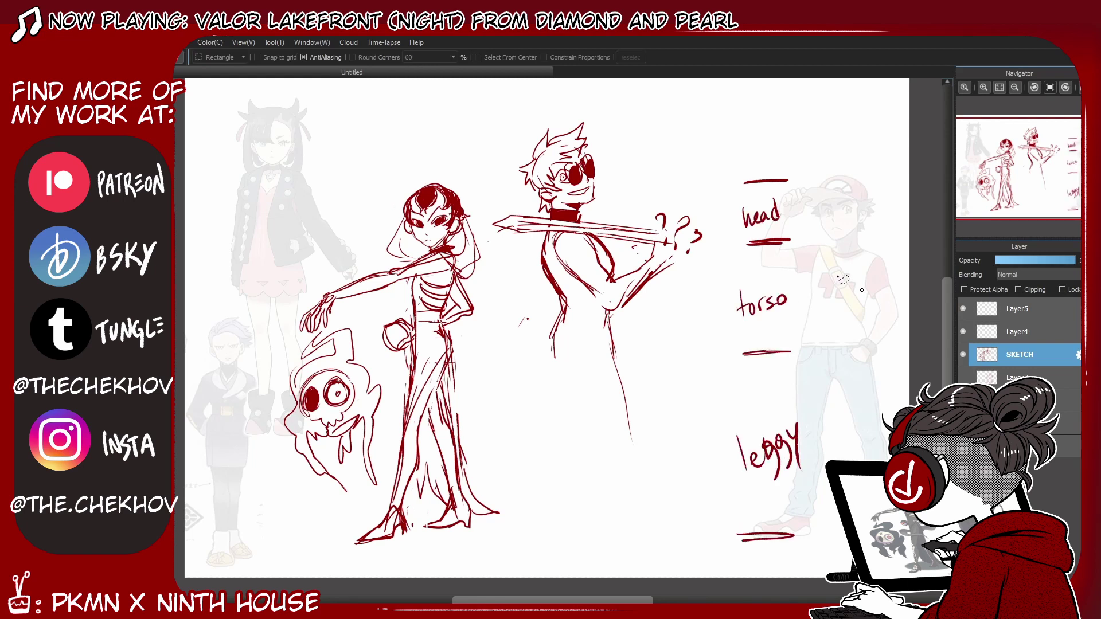
pyautogui.moveTo(719, 137); pyautogui.dragTo(860, 571)
pyautogui.hotkey('ctrl', 't')
pyautogui.moveTo(784, 512); pyautogui.dragTo(624, 479)
pyautogui.press('Return')
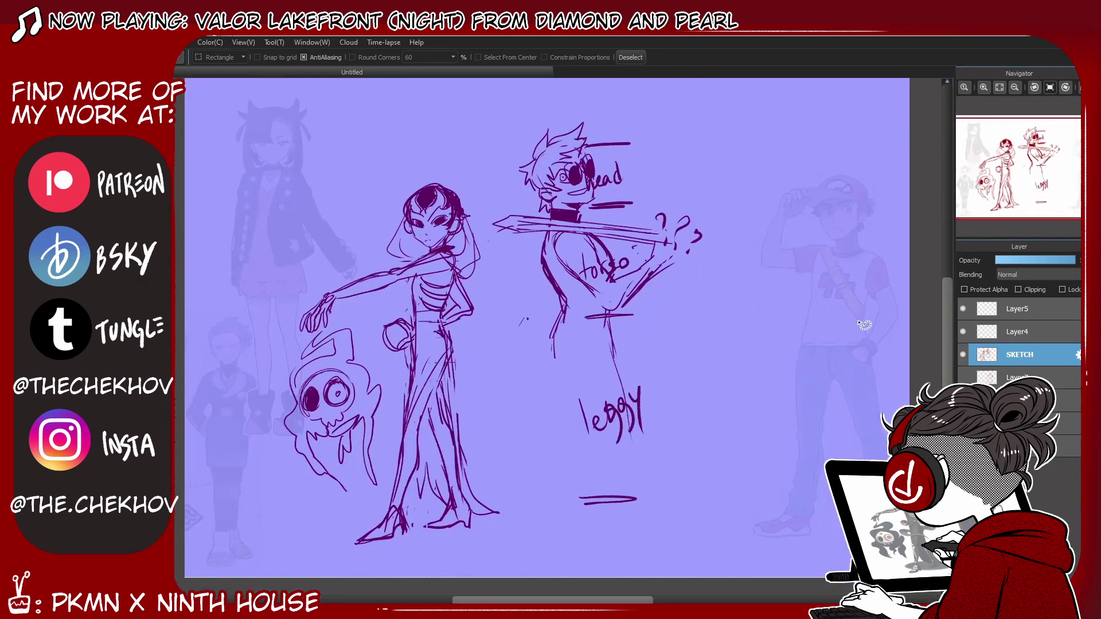
pyautogui.hotkey('ctrl', 'd')
# Step: Try strengthening the sunglasses character's back, waist and upper leg lines against the overlaid proportion guide
pyautogui.press('b')
pyautogui.moveTo(568, 309); pyautogui.dragTo(556, 247)
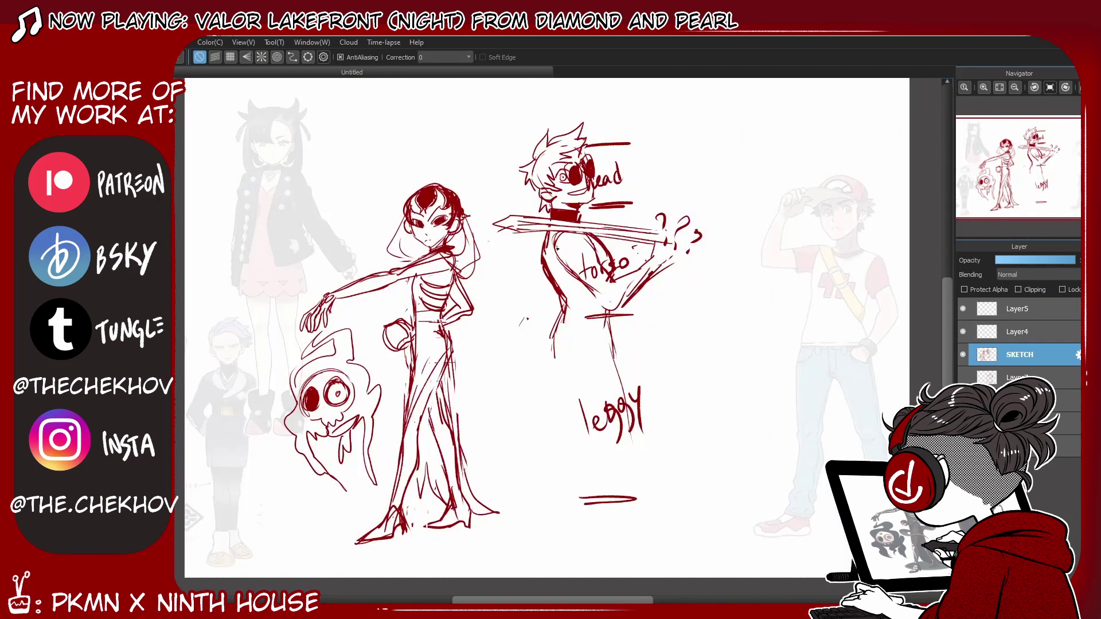
pyautogui.moveTo(570, 307); pyautogui.dragTo(554, 360)
pyautogui.moveTo(605, 319); pyautogui.dragTo(618, 402)
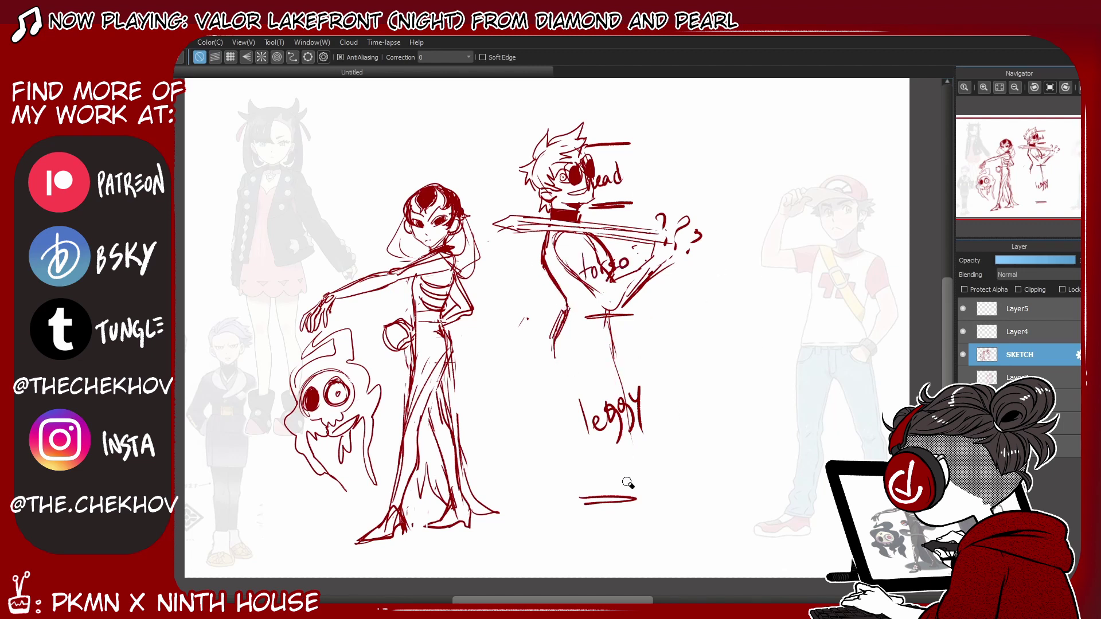
pyautogui.moveTo(605, 504); pyautogui.dragTo(763, 542)
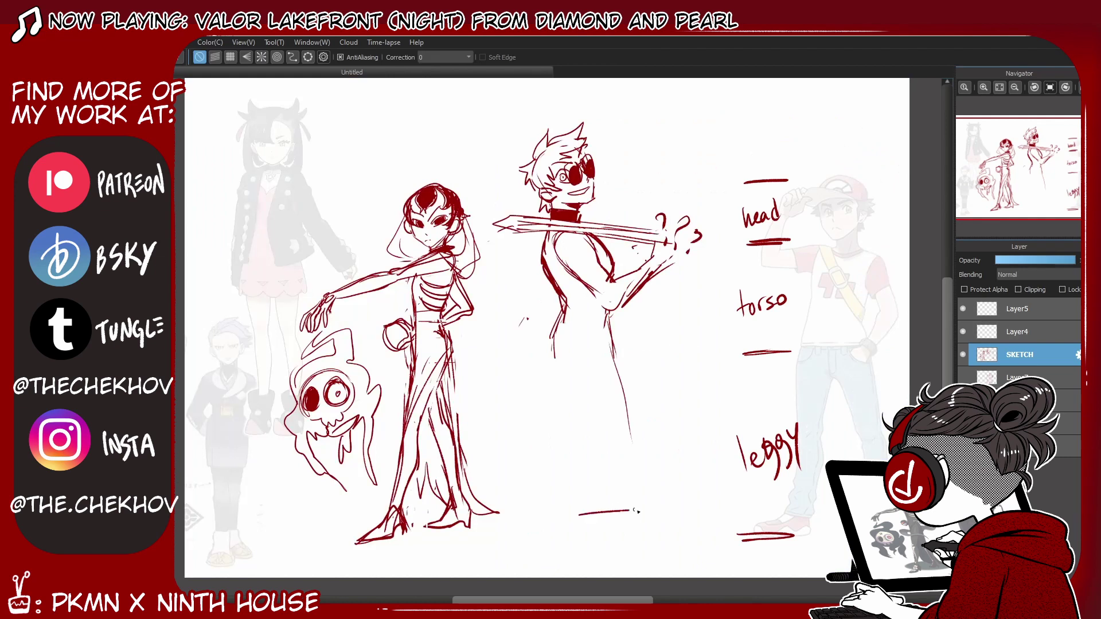
# Step: Mark the foot level below the sunglasses character and sketch crossed belts around the hips with the first thigh lines
pyautogui.moveTo(578, 519); pyautogui.dragTo(664, 511)
pyautogui.moveTo(571, 330)
pyautogui.mouseDown()
pyautogui.moveTo(613, 344)
pyautogui.moveTo(616, 335)
pyautogui.mouseUp()
pyautogui.moveTo(554, 361)
pyautogui.mouseDown()
pyautogui.moveTo(618, 333)
pyautogui.moveTo(572, 405)
pyautogui.mouseUp()
pyautogui.moveTo(609, 350); pyautogui.dragTo(631, 456)
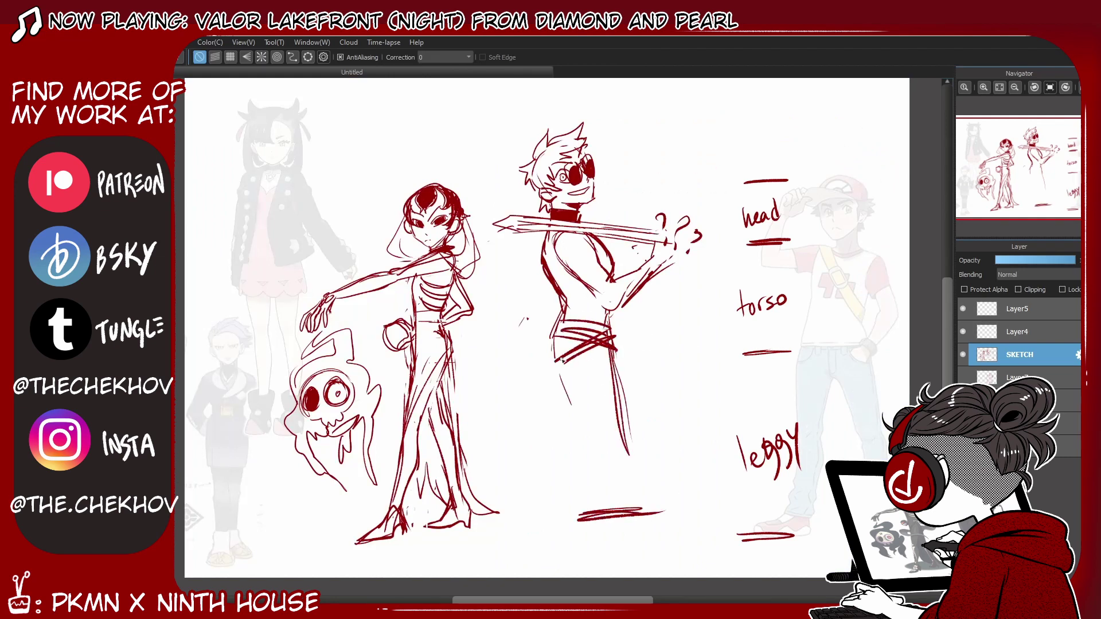
# Step: Draw the sunglasses character's front leg, shaping the thigh, rounded knee and calf down to the foot level
pyautogui.moveTo(571, 361)
pyautogui.mouseDown()
pyautogui.moveTo(609, 425)
pyautogui.moveTo(622, 491)
pyautogui.mouseUp()
pyautogui.moveTo(625, 424); pyautogui.dragTo(652, 502)
pyautogui.moveTo(630, 455); pyautogui.dragTo(651, 513)
pyautogui.moveTo(599, 427); pyautogui.dragTo(620, 511)
pyautogui.moveTo(553, 335)
pyautogui.mouseDown()
pyautogui.moveTo(545, 430)
pyautogui.moveTo(552, 374)
pyautogui.mouseUp()
pyautogui.moveTo(614, 356)
pyautogui.mouseDown()
pyautogui.moveTo(661, 481)
pyautogui.moveTo(642, 459)
pyautogui.mouseUp()
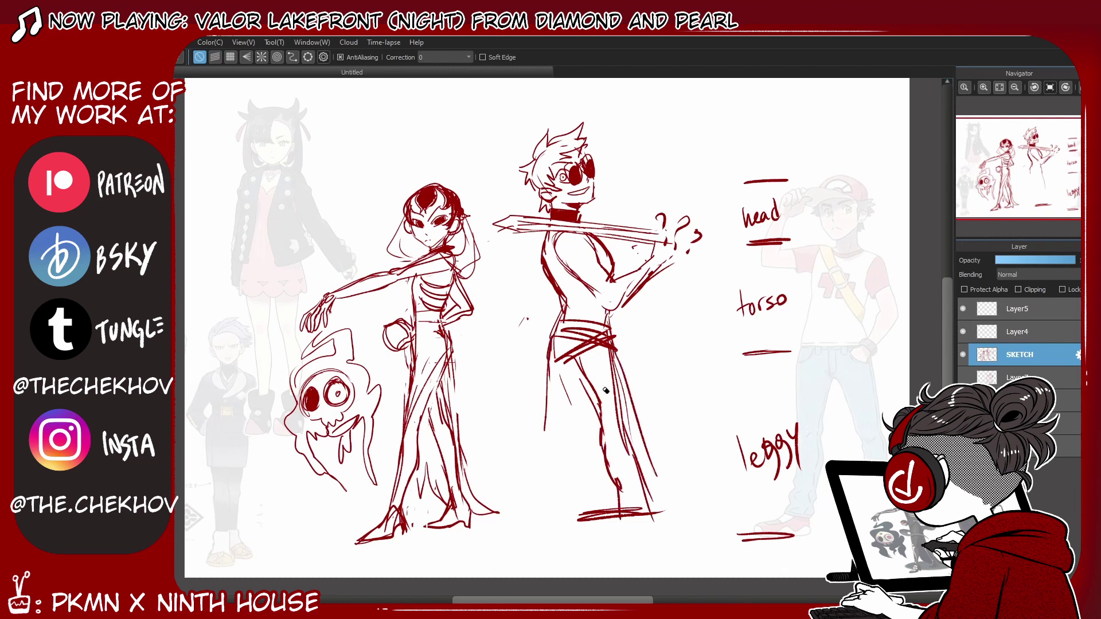
pyautogui.moveTo(613, 379); pyautogui.dragTo(622, 459)
pyautogui.moveTo(594, 384); pyautogui.dragTo(636, 438)
pyautogui.moveTo(631, 436)
pyautogui.mouseDown()
pyautogui.moveTo(654, 481)
pyautogui.moveTo(625, 462)
pyautogui.moveTo(649, 493)
pyautogui.mouseUp()
pyautogui.moveTo(652, 471); pyautogui.dragTo(670, 515)
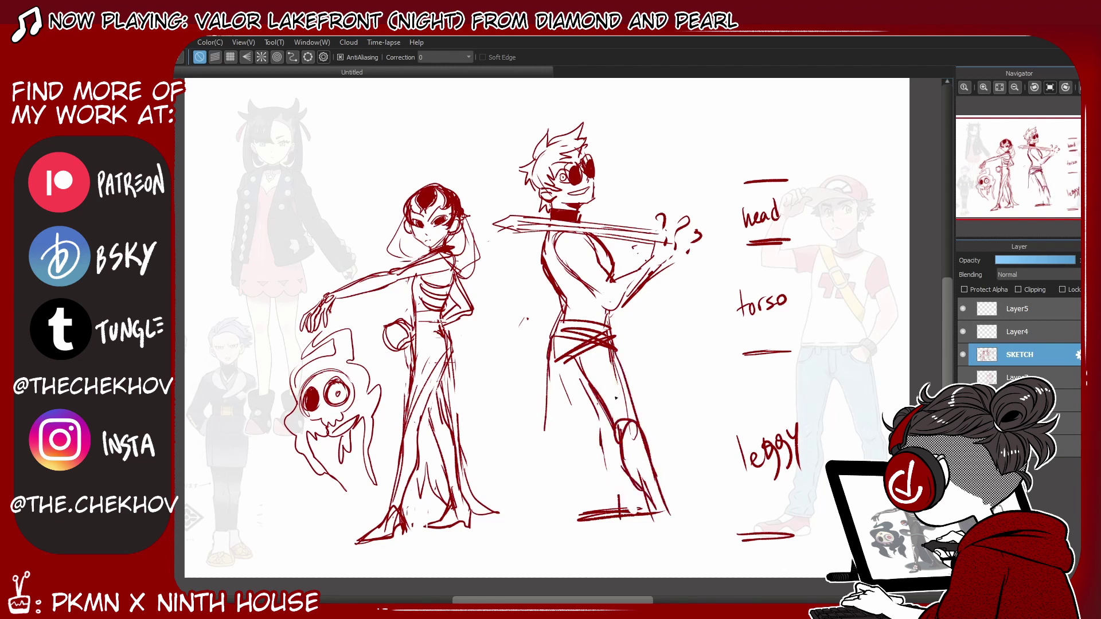
# Step: Draw the sunglasses character's rear leg in a wide stance and reinforce the outer hip lines
pyautogui.moveTo(583, 376); pyautogui.dragTo(567, 450)
pyautogui.moveTo(573, 393); pyautogui.dragTo(559, 498)
pyautogui.moveTo(549, 416); pyautogui.dragTo(532, 519)
pyautogui.moveTo(540, 482); pyautogui.dragTo(534, 537)
pyautogui.moveTo(566, 315); pyautogui.dragTo(545, 379)
pyautogui.moveTo(611, 321); pyautogui.dragTo(623, 389)
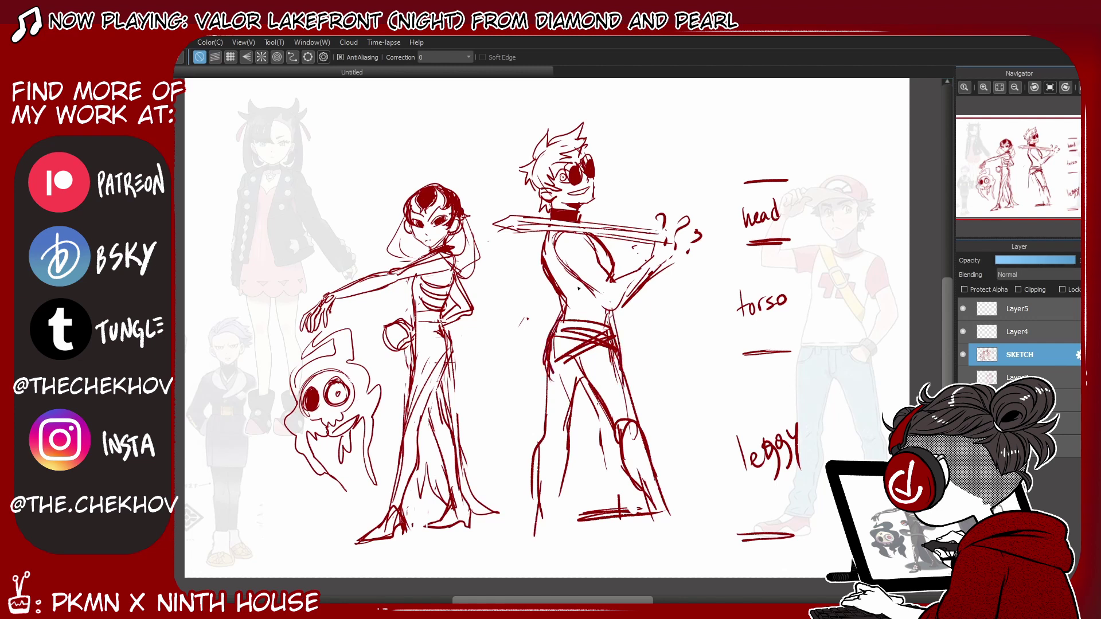
# Step: Thicken the lower back and outer thigh contours and redraw the slanted belt across the hips
pyautogui.moveTo(559, 304); pyautogui.dragTo(543, 265)
pyautogui.moveTo(555, 324); pyautogui.dragTo(545, 412)
pyautogui.moveTo(549, 367)
pyautogui.mouseDown()
pyautogui.moveTo(591, 344)
pyautogui.moveTo(619, 351)
pyautogui.mouseUp()
# Step: Erase the question marks and the proportion guide, and draw the raised hand gripping the sword's hilt
pyautogui.press('e')
pyautogui.moveTo(656, 218)
pyautogui.mouseDown()
pyautogui.moveTo(703, 243)
pyautogui.moveTo(768, 241)
pyautogui.moveTo(763, 309)
pyautogui.moveTo(788, 344)
pyautogui.moveTo(756, 454)
pyautogui.moveTo(794, 536)
pyautogui.mouseUp()
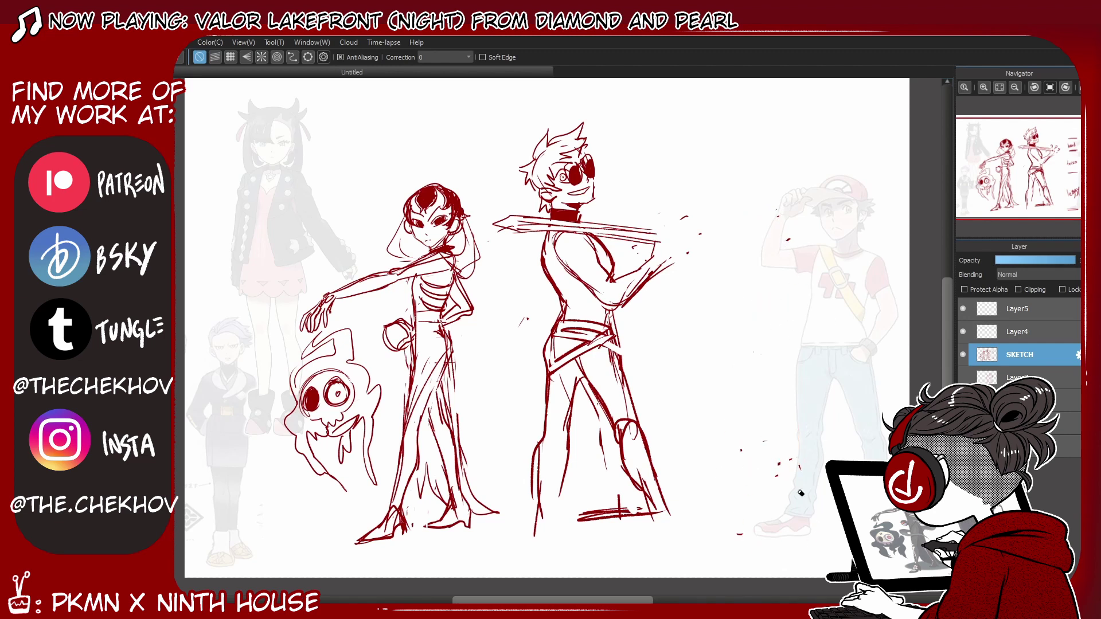
pyautogui.press('b')
pyautogui.moveTo(652, 259)
pyautogui.mouseDown()
pyautogui.moveTo(685, 242)
pyautogui.moveTo(654, 252)
pyautogui.mouseUp()
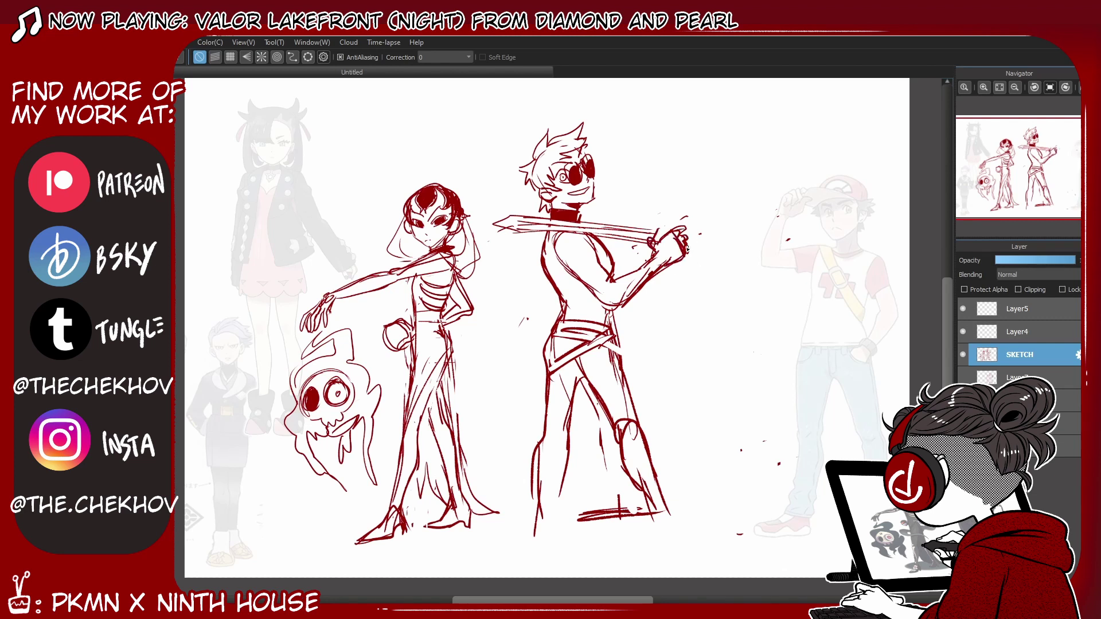
# Step: Select the sunglasses character's raised forearm and hand and rotate them to a steeper angle with a transform
pyautogui.press('m')
pyautogui.moveTo(619, 216); pyautogui.dragTo(707, 321)
pyautogui.hotkey('ctrl', 't')
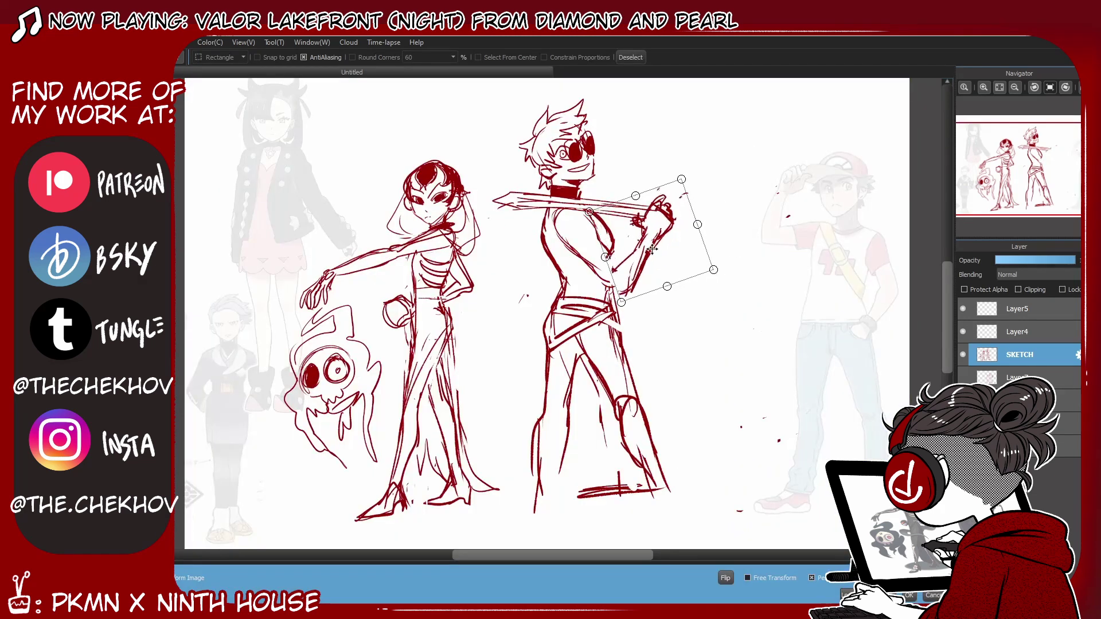
pyautogui.press('Return')
pyautogui.press('b')
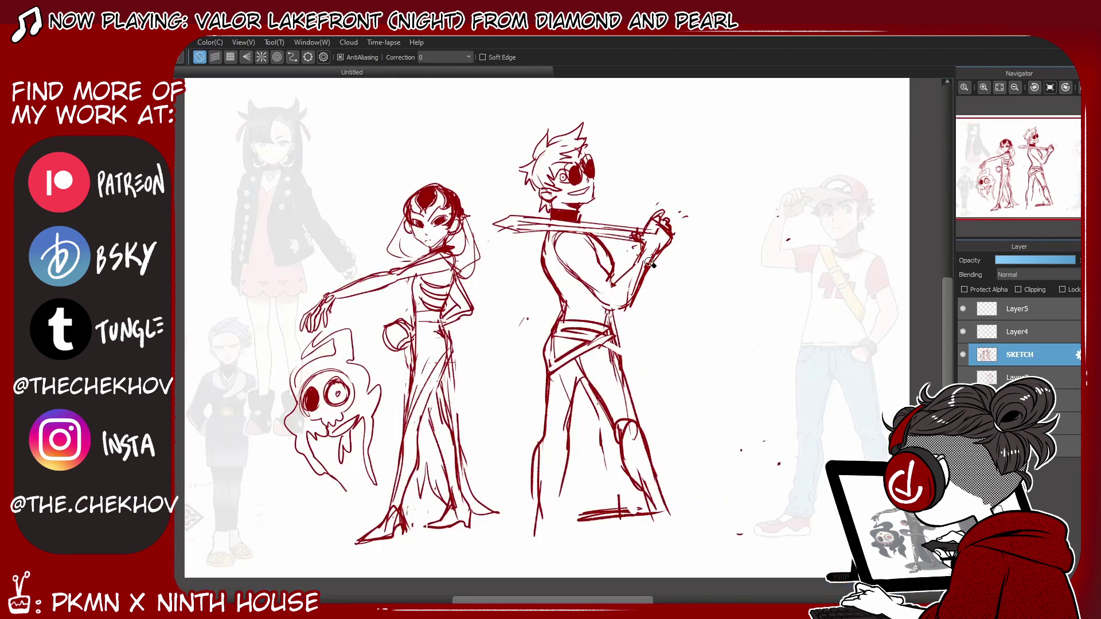
# Step: Erase the sword from the shoulders and rework the raised forearm's position with a selection transform
pyautogui.press('p')
pyautogui.moveTo(625, 298)
pyautogui.mouseDown()
pyautogui.moveTo(691, 229)
pyautogui.moveTo(502, 224)
pyautogui.moveTo(553, 229)
pyautogui.moveTo(608, 274)
pyautogui.moveTo(620, 318)
pyautogui.moveTo(659, 307)
pyautogui.moveTo(628, 278)
pyautogui.moveTo(688, 270)
pyautogui.moveTo(702, 298)
pyautogui.mouseUp()
pyautogui.press('e')
pyautogui.press('m')
pyautogui.press('p')
pyautogui.hotkey('ctrl', 't')
pyautogui.press('Return')
# Step: Lasso the raised hand and transform it closer to the wrist of the bent forearm
pyautogui.press('p')
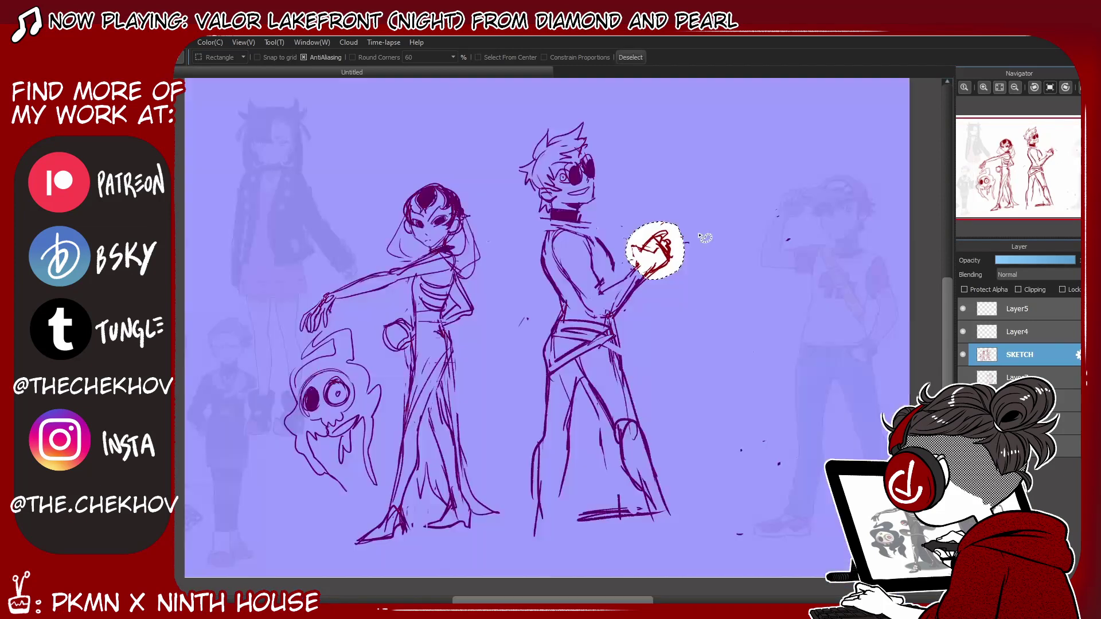
pyautogui.press('p')
pyautogui.hotkey('ctrl', 't')
pyautogui.moveTo(706, 238); pyautogui.dragTo(688, 218)
pyautogui.press('Return')
pyautogui.press('b')
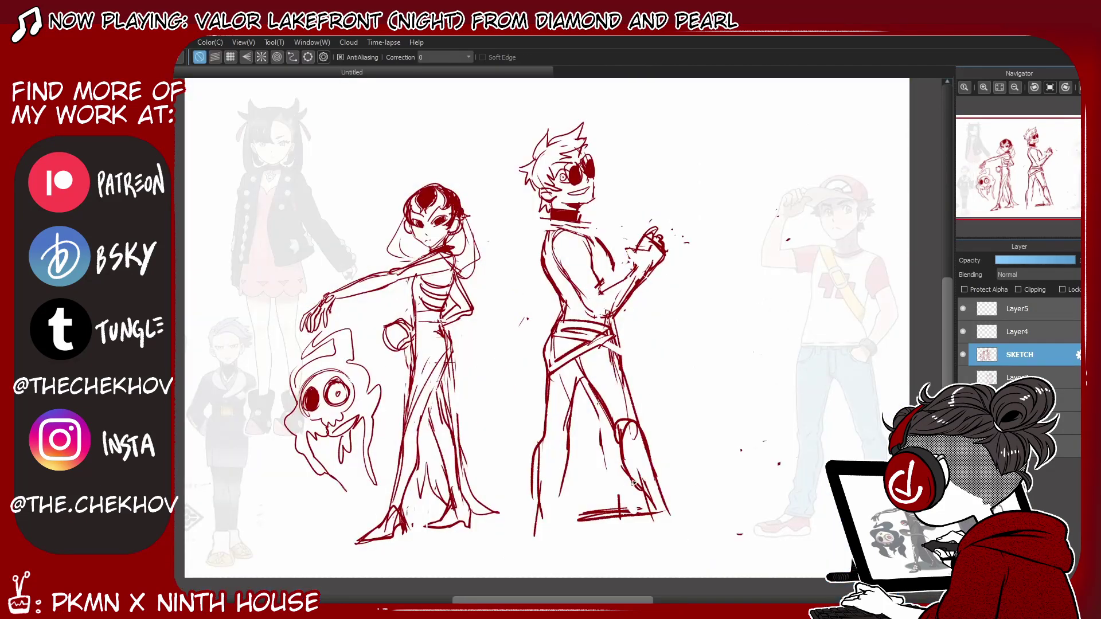
# Step: Sketch the front foot over the erased foot line, and tilt the body below the head with a transform
pyautogui.moveTo(633, 483)
pyautogui.mouseDown()
pyautogui.moveTo(674, 508)
pyautogui.moveTo(582, 520)
pyautogui.mouseUp()
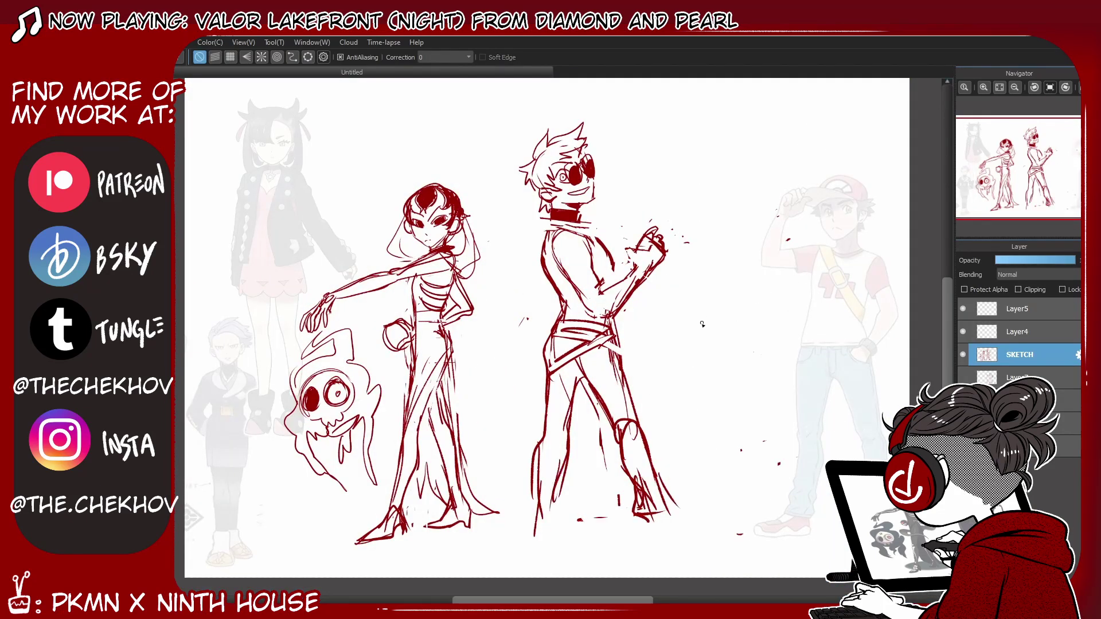
pyautogui.press('m')
pyautogui.moveTo(599, 229)
pyautogui.mouseDown()
pyautogui.moveTo(542, 228)
pyautogui.moveTo(531, 378)
pyautogui.moveTo(675, 550)
pyautogui.moveTo(709, 189)
pyautogui.moveTo(599, 228)
pyautogui.mouseUp()
pyautogui.hotkey('ctrl', 't')
pyautogui.moveTo(639, 381); pyautogui.dragTo(625, 380)
pyautogui.moveTo(794, 403); pyautogui.dragTo(790, 416)
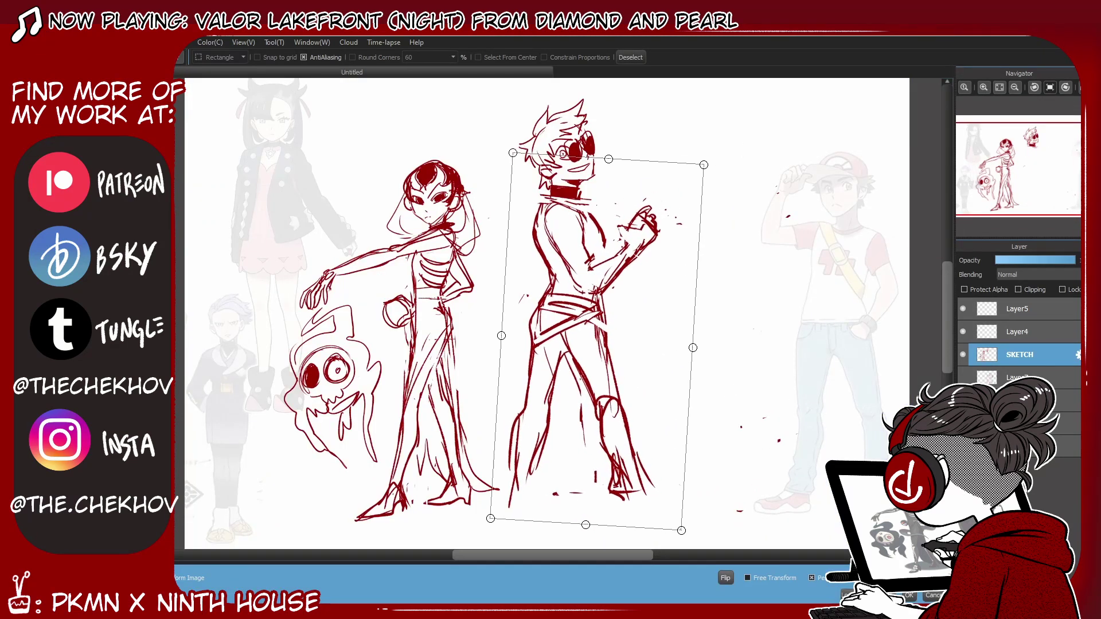
pyautogui.press('Return')
# Step: Draw the sunglasses character's near forearm and fist raised toward the sword hilt
pyautogui.press('b')
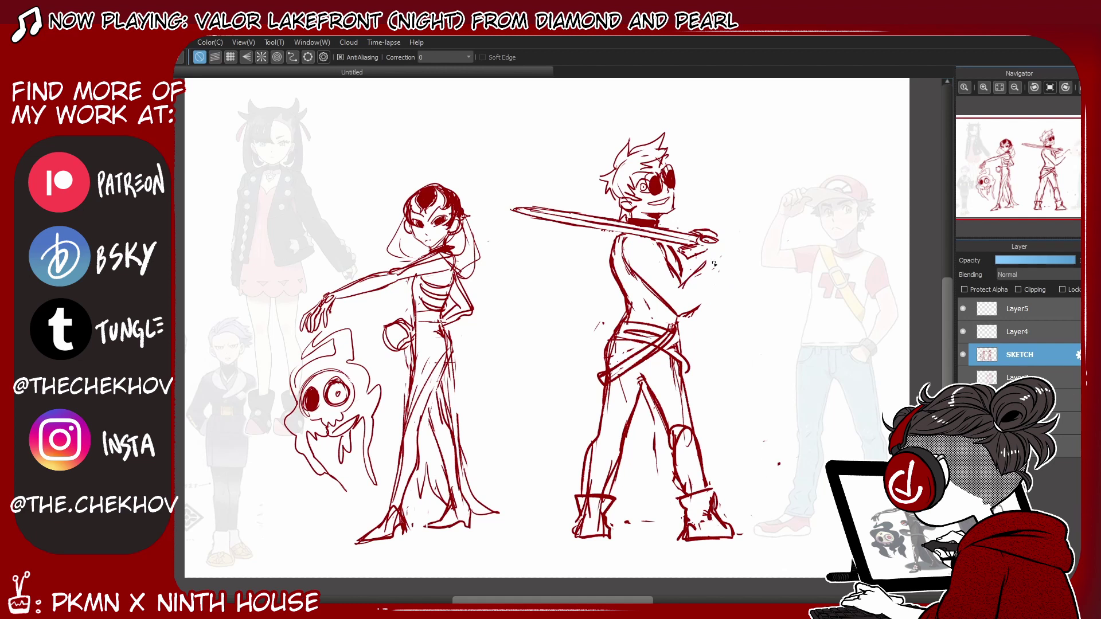
pyautogui.moveTo(727, 265); pyautogui.dragTo(690, 309)
pyautogui.moveTo(706, 249)
pyautogui.mouseDown()
pyautogui.moveTo(734, 233)
pyautogui.moveTo(727, 263)
pyautogui.moveTo(748, 247)
pyautogui.moveTo(734, 264)
pyautogui.mouseUp()
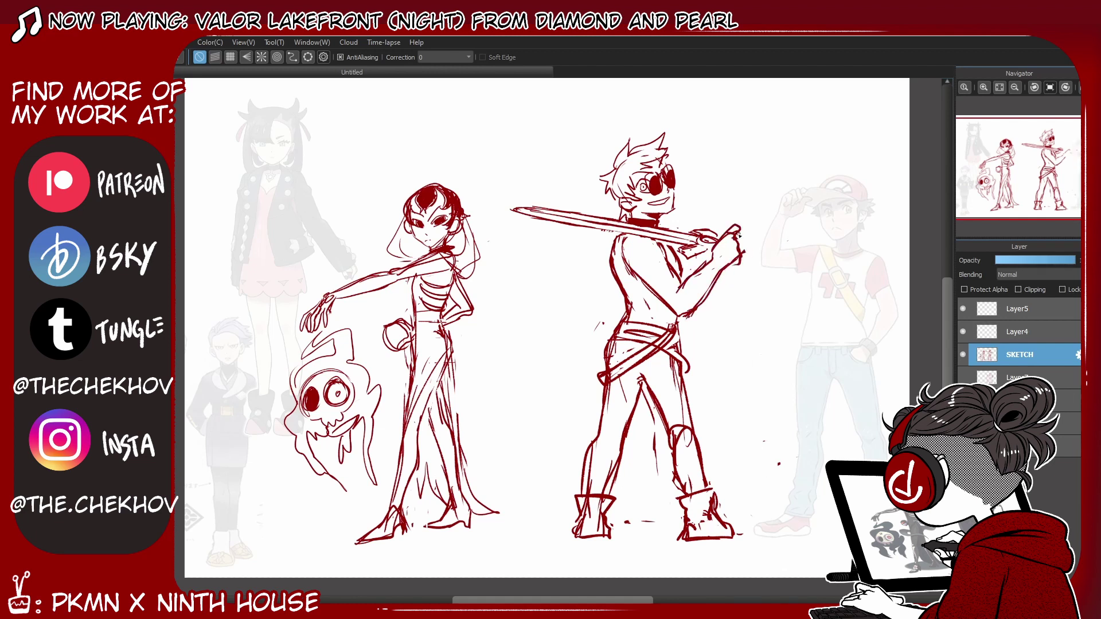
# Step: Undo the fist, extend the sword's hilt past the wrist, and redraw the hand gripping it
pyautogui.hotkey('ctrl', 'z')
pyautogui.hotkey('ctrl', 'z')
pyautogui.hotkey('ctrl', 'z')
pyautogui.moveTo(714, 248); pyautogui.dragTo(748, 252)
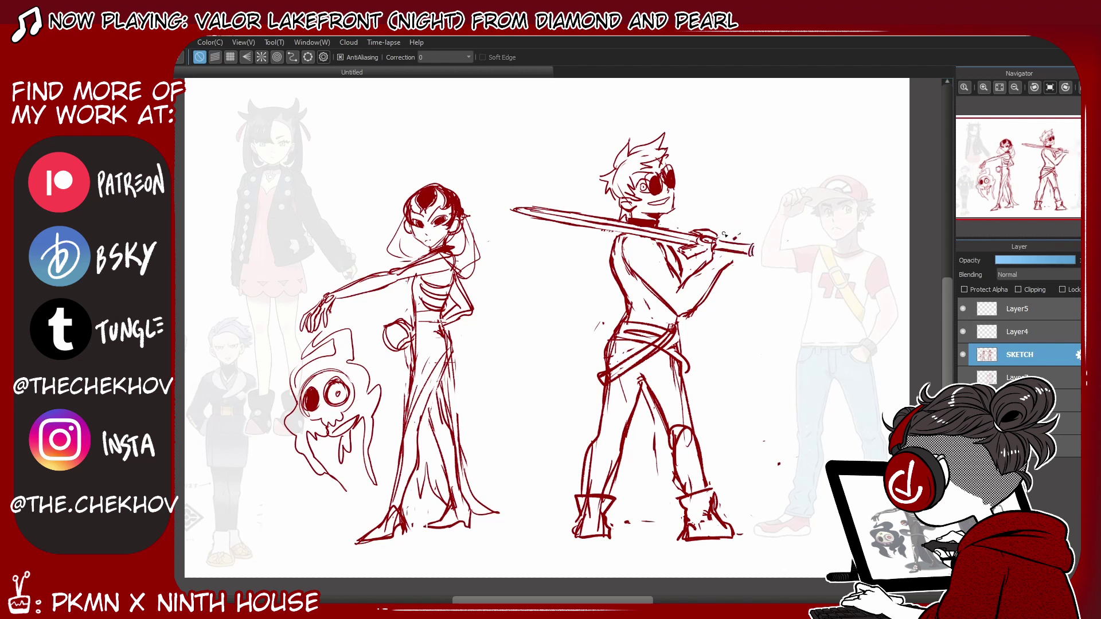
pyautogui.moveTo(717, 253); pyautogui.dragTo(739, 245)
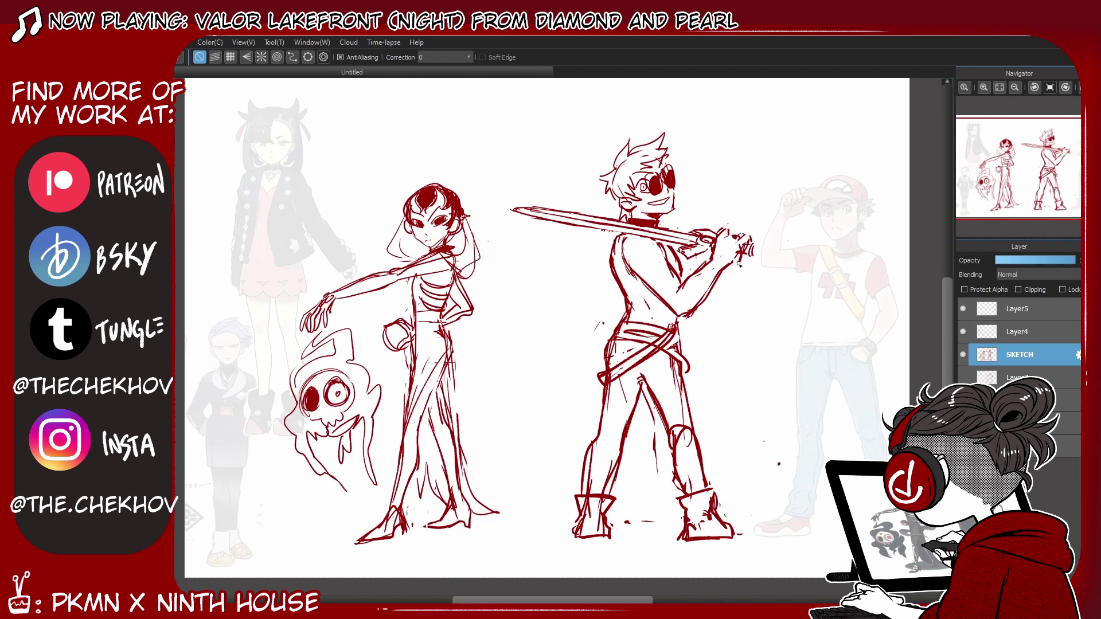
# Step: Draw a long tattered cloth with a small skull emblem hanging from the sword hilt, undoing the extra emblem strokes
pyautogui.moveTo(725, 227)
pyautogui.mouseDown()
pyautogui.moveTo(766, 471)
pyautogui.moveTo(725, 461)
pyautogui.moveTo(735, 354)
pyautogui.moveTo(736, 409)
pyautogui.mouseUp()
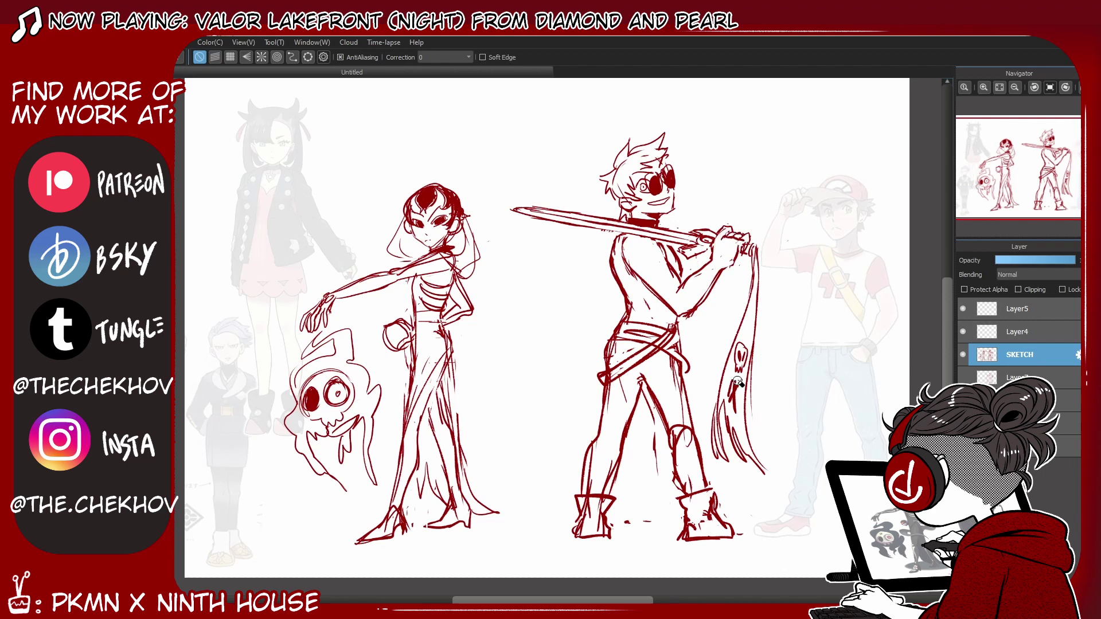
pyautogui.hotkey('ctrl', 'z')
pyautogui.hotkey('ctrl', 'z')
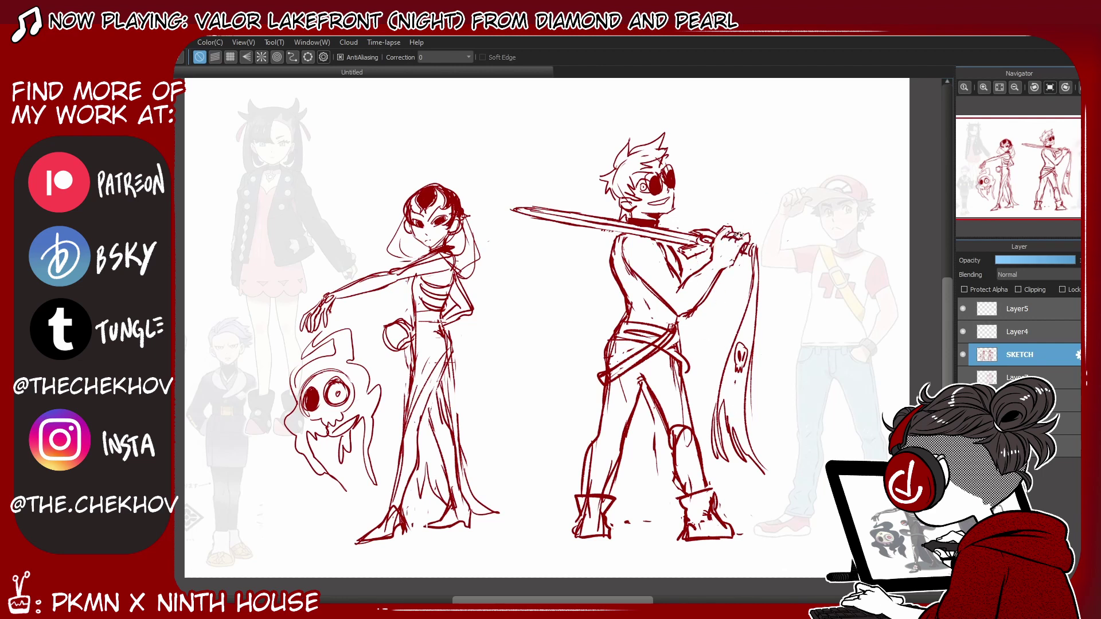
# Step: Add the sword's guard beside the gripping hand and sketch the far arm bent toward the hip
pyautogui.moveTo(688, 254); pyautogui.dragTo(714, 247)
pyautogui.moveTo(612, 243); pyautogui.dragTo(602, 331)
pyautogui.moveTo(616, 282); pyautogui.dragTo(605, 335)
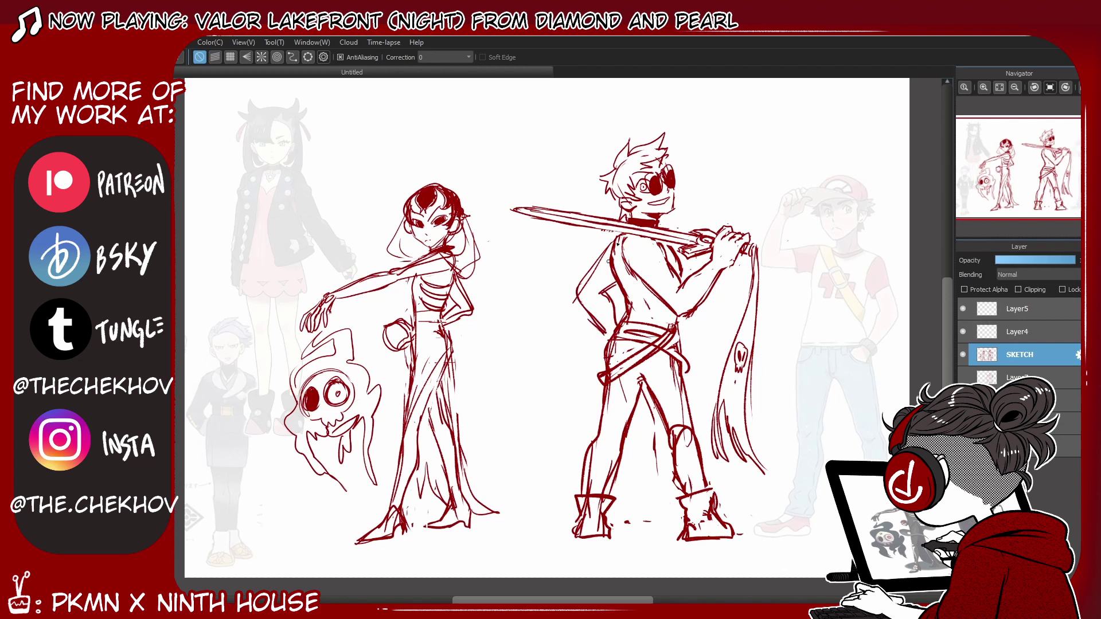
# Step: Drape a cape across the sunglasses character's shoulders and outline its long edge falling behind the bent arm
pyautogui.moveTo(593, 253); pyautogui.dragTo(660, 243)
pyautogui.hotkey('ctrl', 'z')
pyautogui.moveTo(581, 282)
pyautogui.mouseDown()
pyautogui.moveTo(665, 244)
pyautogui.moveTo(597, 257)
pyautogui.mouseUp()
pyautogui.moveTo(607, 248)
pyautogui.mouseDown()
pyautogui.moveTo(566, 301)
pyautogui.moveTo(584, 452)
pyautogui.mouseUp()
pyautogui.moveTo(590, 316); pyautogui.dragTo(588, 448)
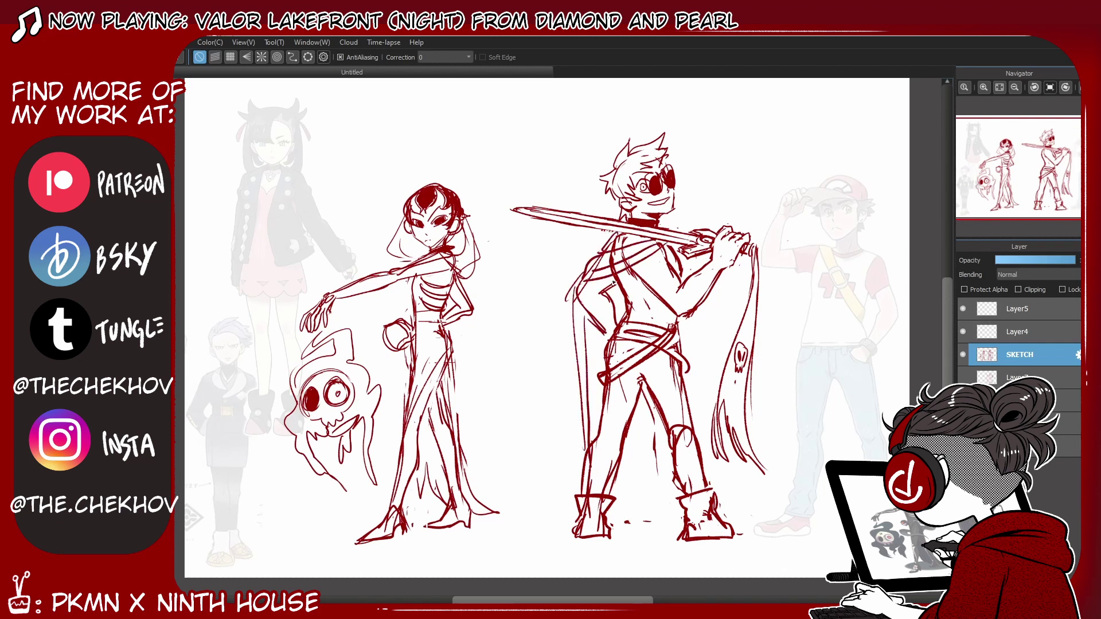
# Step: Undo the straight cape edge and redraw the cape with a ragged hem and inner folds behind the rear leg
pyautogui.moveTo(599, 281); pyautogui.dragTo(588, 393)
pyautogui.hotkey('ctrl', 'z')
pyautogui.hotkey('ctrl', 'z')
pyautogui.moveTo(573, 298); pyautogui.dragTo(578, 396)
pyautogui.moveTo(604, 370); pyautogui.dragTo(579, 430)
pyautogui.moveTo(641, 394); pyautogui.dragTo(631, 450)
pyautogui.hotkey('ctrl', 'z')
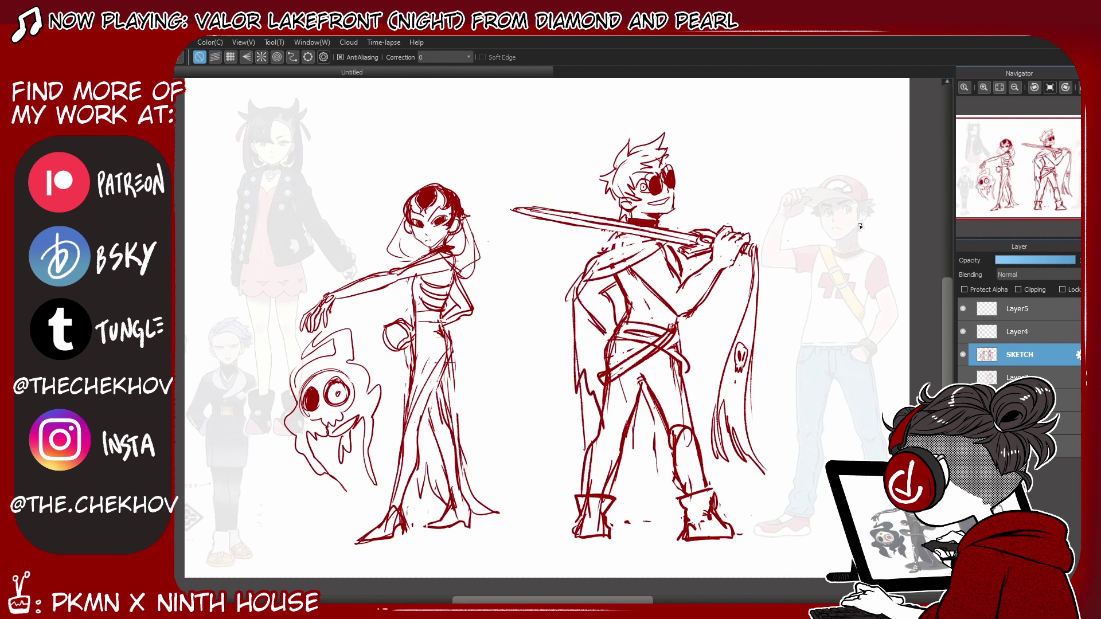
pyautogui.moveTo(583, 283); pyautogui.dragTo(591, 433)
# Step: Sketch the far hand resting on the hip and fill the sword-holding hand solid as a dark glove
pyautogui.moveTo(617, 319); pyautogui.dragTo(604, 341)
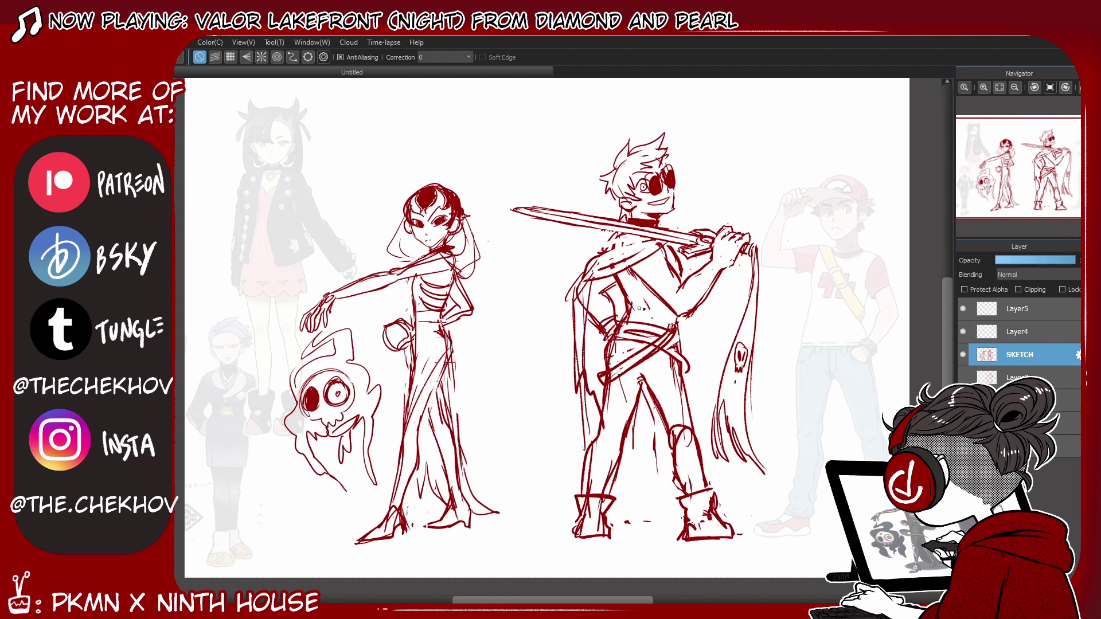
pyautogui.moveTo(713, 270); pyautogui.dragTo(740, 238)
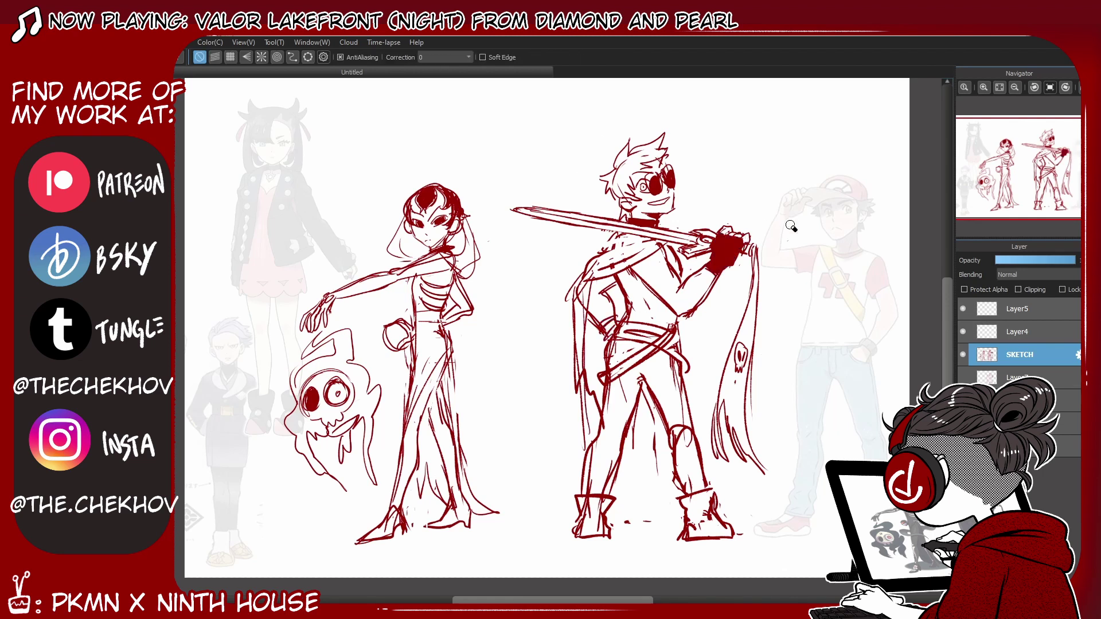
# Step: Redefine the contours of the sunglasses character's lower legs, redrawing the front shin below the knee
pyautogui.moveTo(609, 386); pyautogui.dragTo(588, 495)
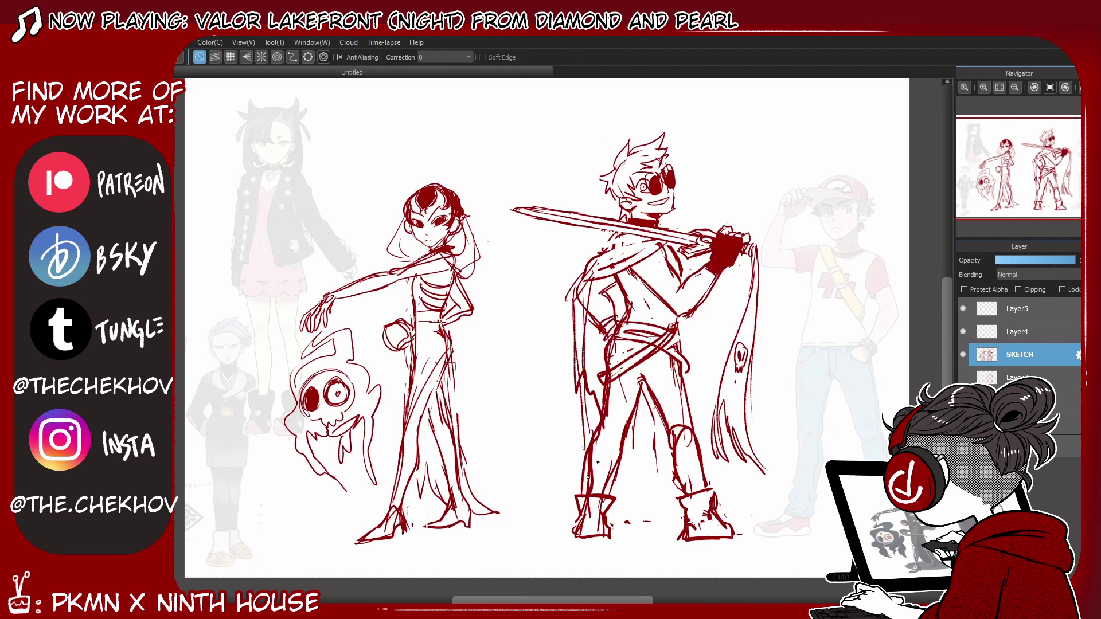
pyautogui.moveTo(626, 438); pyautogui.dragTo(607, 501)
pyautogui.moveTo(668, 414)
pyautogui.mouseDown()
pyautogui.moveTo(685, 493)
pyautogui.moveTo(703, 490)
pyautogui.mouseUp()
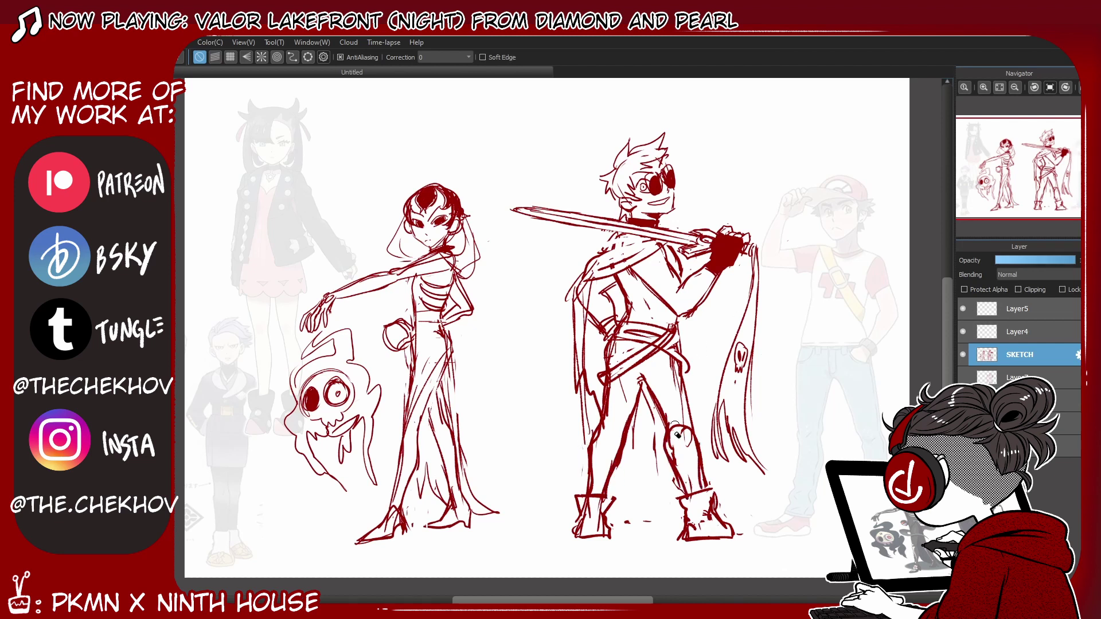
pyautogui.hotkey('ctrl', 'z')
pyautogui.moveTo(665, 440)
pyautogui.mouseDown()
pyautogui.moveTo(685, 494)
pyautogui.moveTo(702, 490)
pyautogui.mouseUp()
# Step: Add a ragged cloth tail hanging between the sunglasses character's legs and sketch crossed straps on both boots
pyautogui.moveTo(685, 384)
pyautogui.mouseDown()
pyautogui.moveTo(684, 426)
pyautogui.moveTo(635, 488)
pyautogui.mouseUp()
pyautogui.moveTo(645, 395); pyautogui.dragTo(691, 496)
pyautogui.moveTo(703, 444)
pyautogui.mouseDown()
pyautogui.moveTo(708, 515)
pyautogui.moveTo(688, 529)
pyautogui.moveTo(714, 515)
pyautogui.mouseUp()
pyautogui.moveTo(583, 502); pyautogui.dragTo(603, 527)
pyautogui.moveTo(610, 502); pyautogui.dragTo(583, 513)
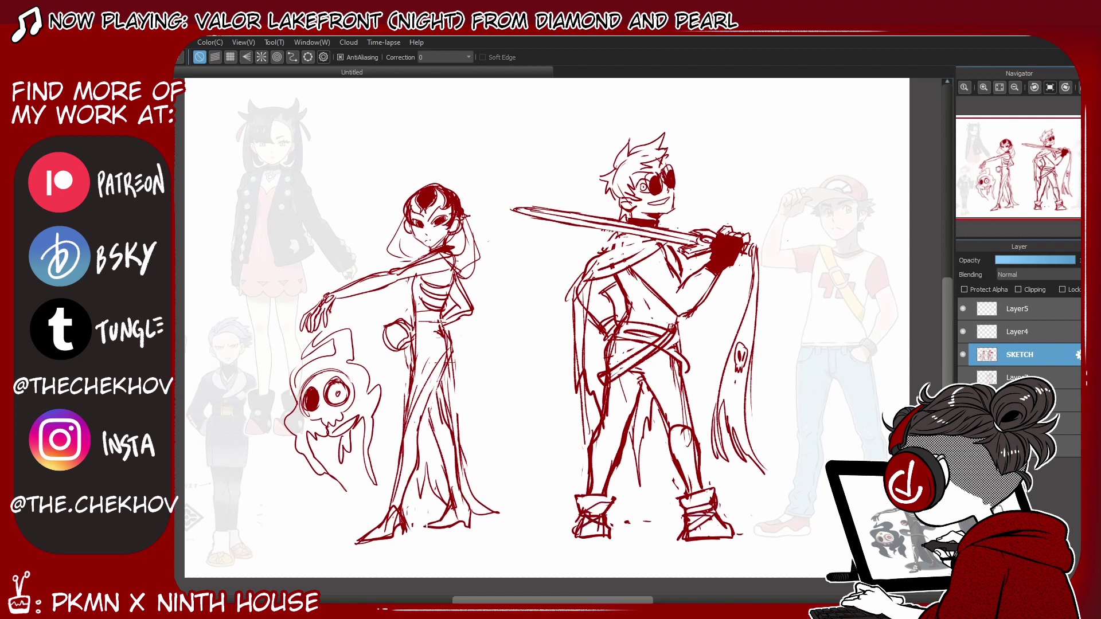
# Step: Hide the reference art and sketch a small horned skull-masked creature's head beside the sunglasses character's rear leg
pyautogui.click(963, 400)
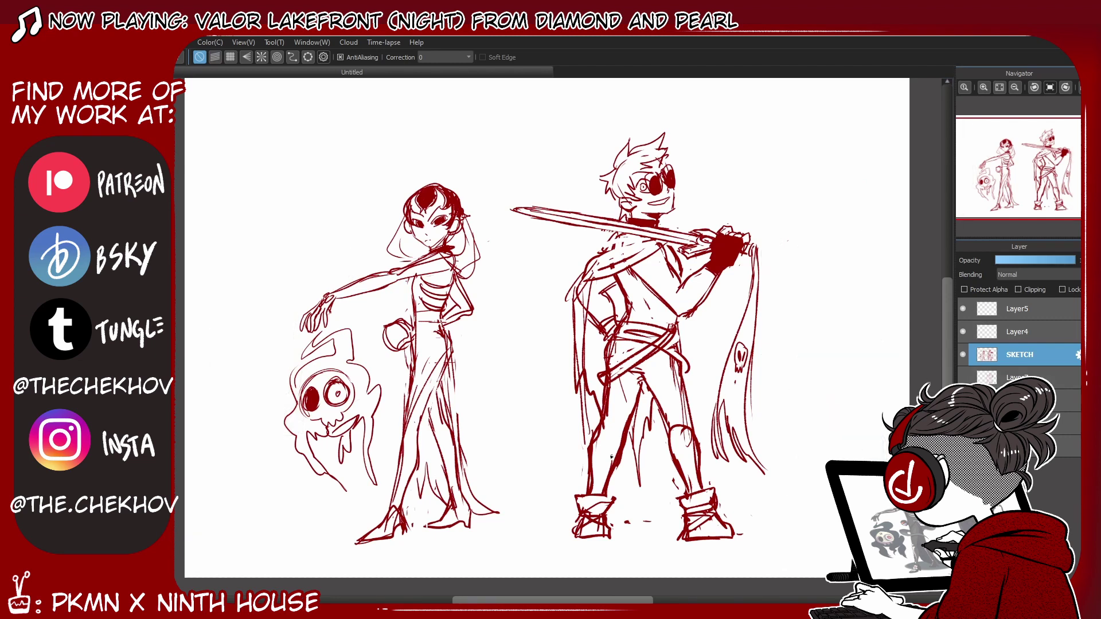
pyautogui.hotkey('ctrl', 'z')
pyautogui.moveTo(555, 443); pyautogui.dragTo(577, 477)
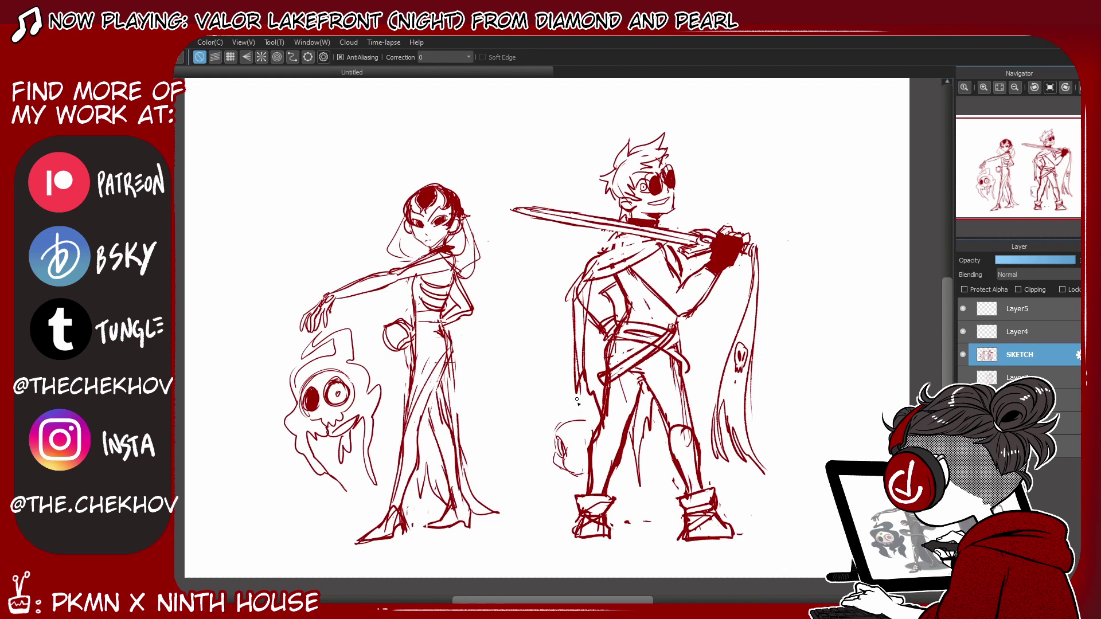
pyautogui.moveTo(567, 422)
pyautogui.mouseDown()
pyautogui.moveTo(547, 435)
pyautogui.moveTo(596, 408)
pyautogui.moveTo(554, 453)
pyautogui.moveTo(589, 447)
pyautogui.mouseUp()
pyautogui.moveTo(571, 469); pyautogui.dragTo(583, 471)
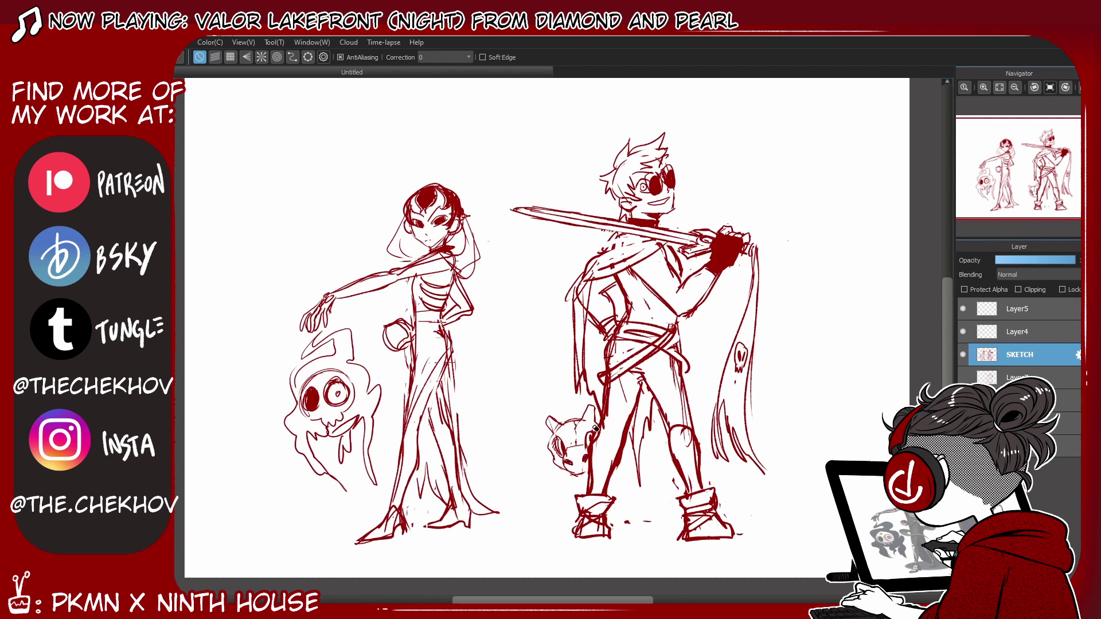
pyautogui.press('e')
pyautogui.moveTo(588, 467)
pyautogui.mouseDown()
pyautogui.moveTo(589, 484)
pyautogui.moveTo(587, 476)
pyautogui.mouseUp()
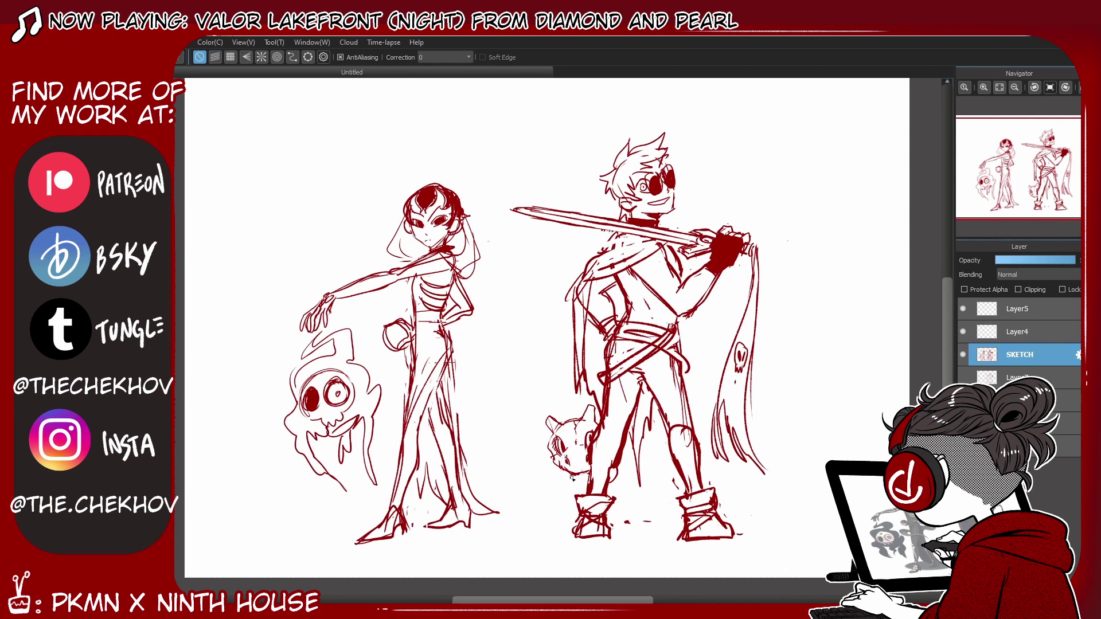
# Step: Give the small skull-masked creature a bone club, a rounded body and a tail extending behind the boots
pyautogui.moveTo(567, 477); pyautogui.dragTo(572, 509)
pyautogui.moveTo(622, 469); pyautogui.dragTo(663, 510)
pyautogui.moveTo(533, 440)
pyautogui.mouseDown()
pyautogui.moveTo(553, 478)
pyautogui.moveTo(545, 420)
pyautogui.moveTo(533, 446)
pyautogui.moveTo(545, 442)
pyautogui.moveTo(555, 475)
pyautogui.mouseUp()
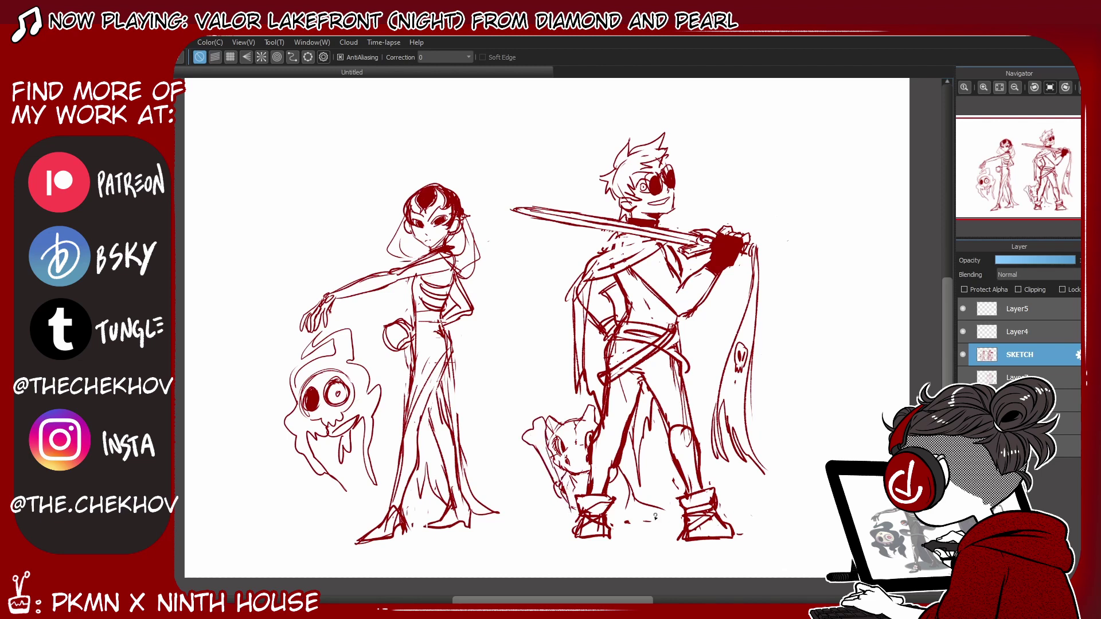
pyautogui.moveTo(660, 516); pyautogui.dragTo(682, 509)
pyautogui.moveTo(613, 485)
pyautogui.mouseDown()
pyautogui.moveTo(561, 520)
pyautogui.moveTo(637, 518)
pyautogui.mouseUp()
pyautogui.moveTo(565, 494)
pyautogui.mouseDown()
pyautogui.moveTo(549, 524)
pyautogui.moveTo(642, 522)
pyautogui.mouseUp()
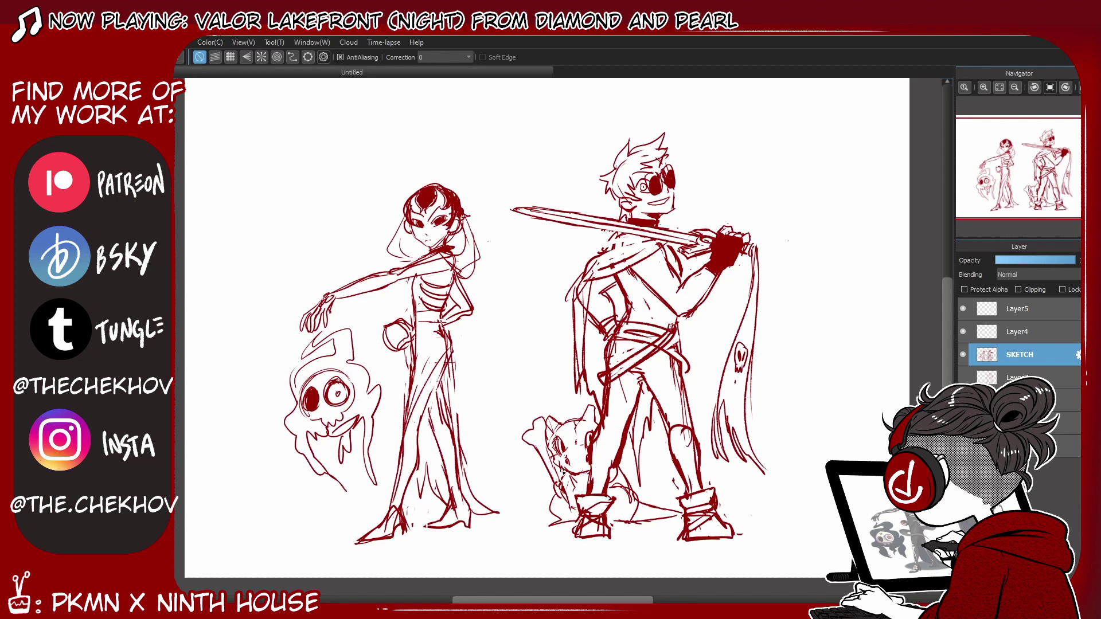
# Step: Refine the small creature's belly and feet and outline its rounded limb beside the sunglasses character's boot
pyautogui.moveTo(635, 499)
pyautogui.mouseDown()
pyautogui.moveTo(622, 526)
pyautogui.moveTo(636, 523)
pyautogui.mouseUp()
pyautogui.moveTo(550, 526); pyautogui.dragTo(580, 522)
pyautogui.moveTo(574, 479); pyautogui.dragTo(578, 519)
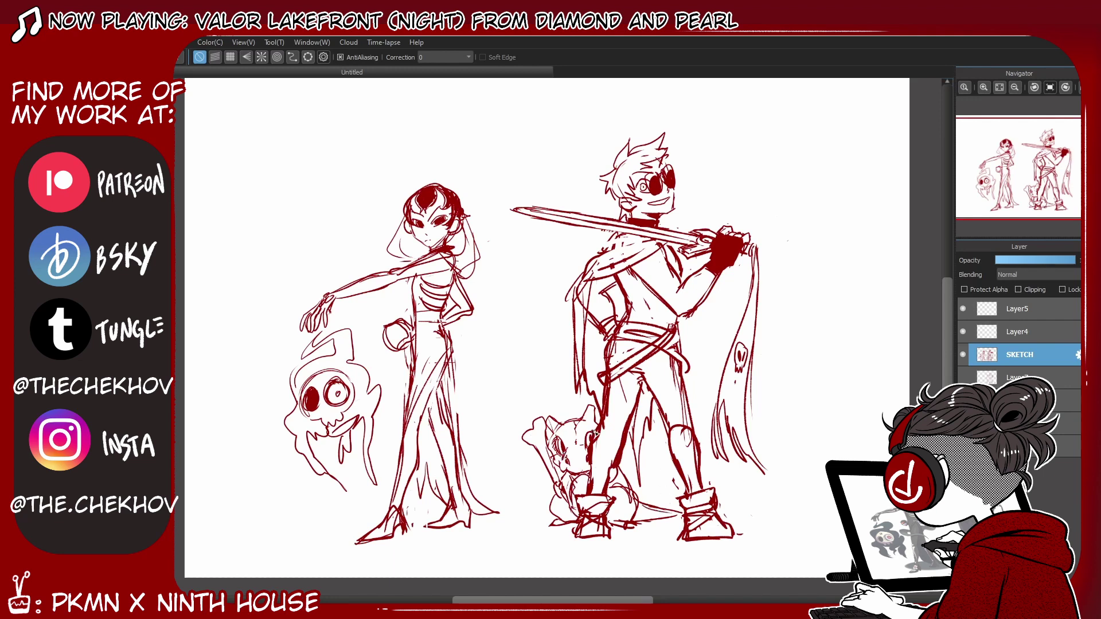
pyautogui.moveTo(590, 435); pyautogui.dragTo(592, 447)
pyautogui.hotkey('ctrl', 'z')
pyautogui.moveTo(622, 485)
pyautogui.mouseDown()
pyautogui.moveTo(634, 504)
pyautogui.moveTo(645, 476)
pyautogui.moveTo(611, 473)
pyautogui.moveTo(607, 485)
pyautogui.moveTo(627, 487)
pyautogui.mouseUp()
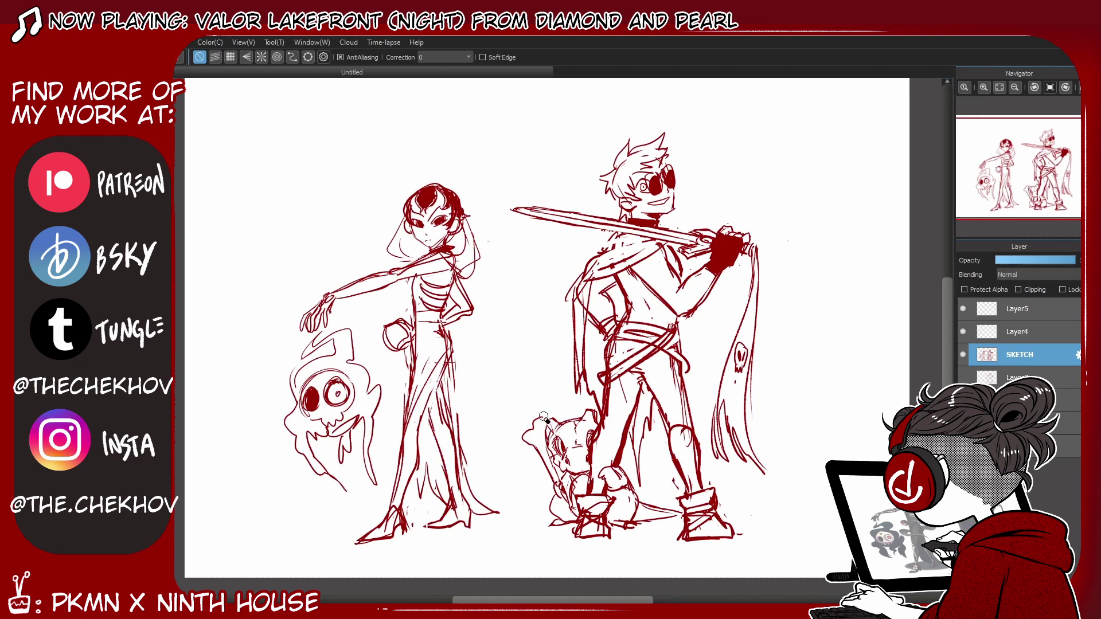
# Step: Select the small creature's skull head and transform it to a larger size
pyautogui.press('m')
pyautogui.moveTo(601, 411)
pyautogui.mouseDown()
pyautogui.moveTo(545, 419)
pyautogui.moveTo(549, 467)
pyautogui.moveTo(595, 479)
pyautogui.moveTo(604, 436)
pyautogui.moveTo(593, 390)
pyautogui.mouseUp()
pyautogui.hotkey('ctrl', 't')
pyautogui.click(909, 596)
pyautogui.press('b')
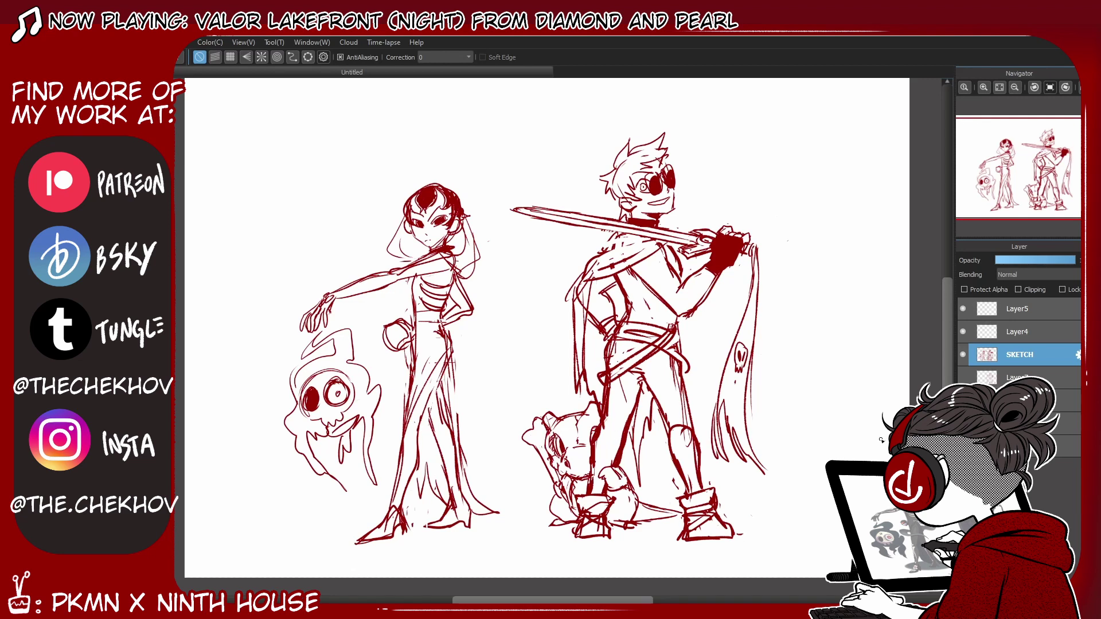
# Step: Mirror the canvas view, touch up the footwear, and add a band across the ball at the veiled woman's hip
pyautogui.press('h')
pyautogui.moveTo(485, 529)
pyautogui.mouseDown()
pyautogui.moveTo(517, 538)
pyautogui.moveTo(488, 531)
pyautogui.mouseUp()
pyautogui.moveTo(479, 536); pyautogui.dragTo(519, 527)
pyautogui.click(416, 539)
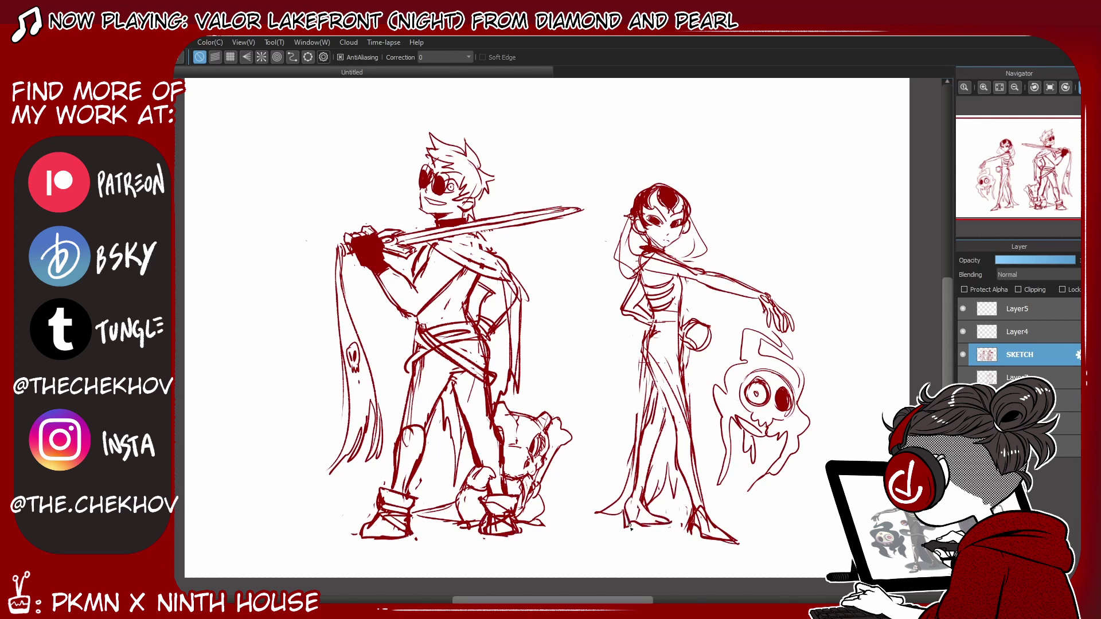
pyautogui.moveTo(626, 501)
pyautogui.mouseDown()
pyautogui.moveTo(627, 525)
pyautogui.moveTo(654, 526)
pyautogui.moveTo(637, 529)
pyautogui.mouseUp()
pyautogui.moveTo(689, 332)
pyautogui.mouseDown()
pyautogui.moveTo(709, 344)
pyautogui.moveTo(718, 332)
pyautogui.mouseUp()
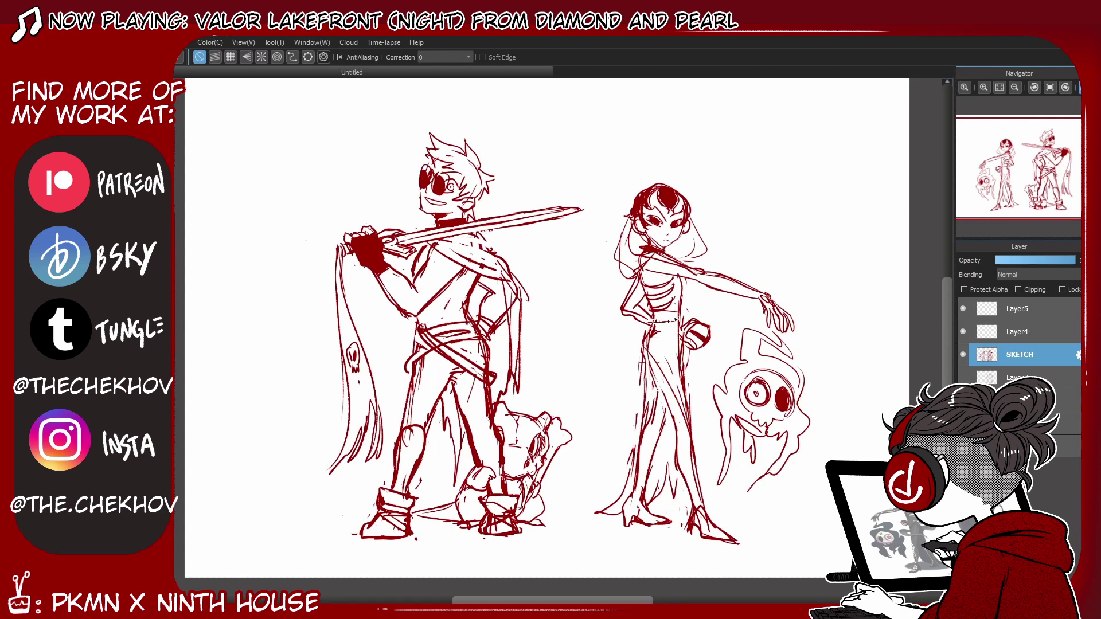
# Step: Sketch a round ghost with one large dark oval eye behind the veiled woman's back, with a wisp curling upward
pyautogui.moveTo(609, 250)
pyautogui.mouseDown()
pyautogui.moveTo(600, 295)
pyautogui.moveTo(587, 304)
pyautogui.moveTo(624, 318)
pyautogui.mouseUp()
pyautogui.moveTo(601, 271); pyautogui.dragTo(598, 295)
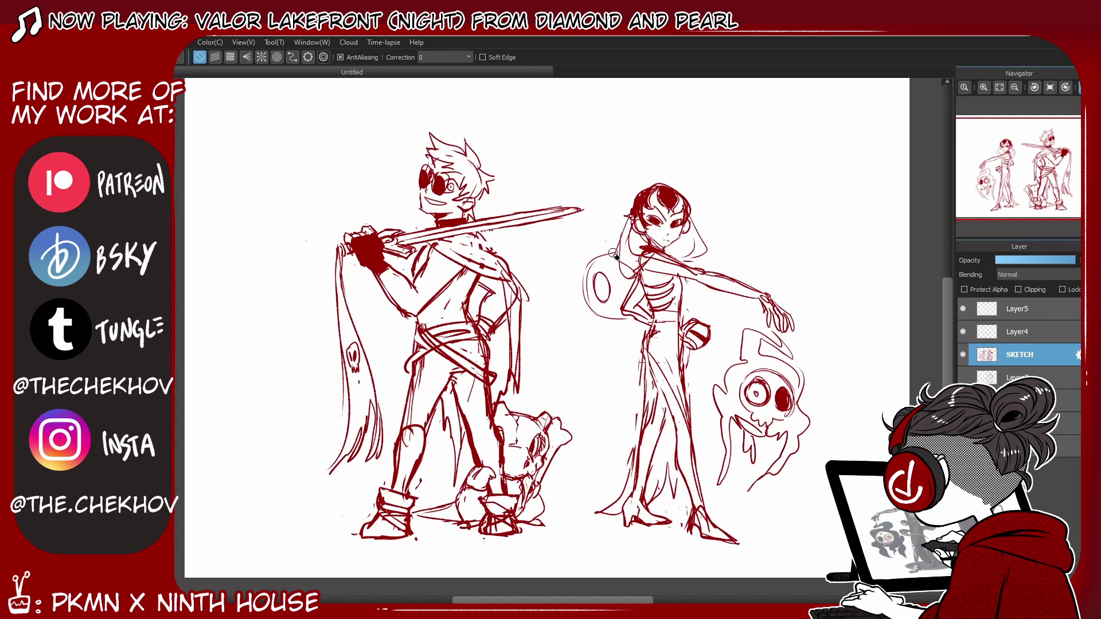
pyautogui.moveTo(618, 253)
pyautogui.mouseDown()
pyautogui.moveTo(604, 289)
pyautogui.moveTo(615, 234)
pyautogui.moveTo(601, 207)
pyautogui.moveTo(625, 218)
pyautogui.mouseUp()
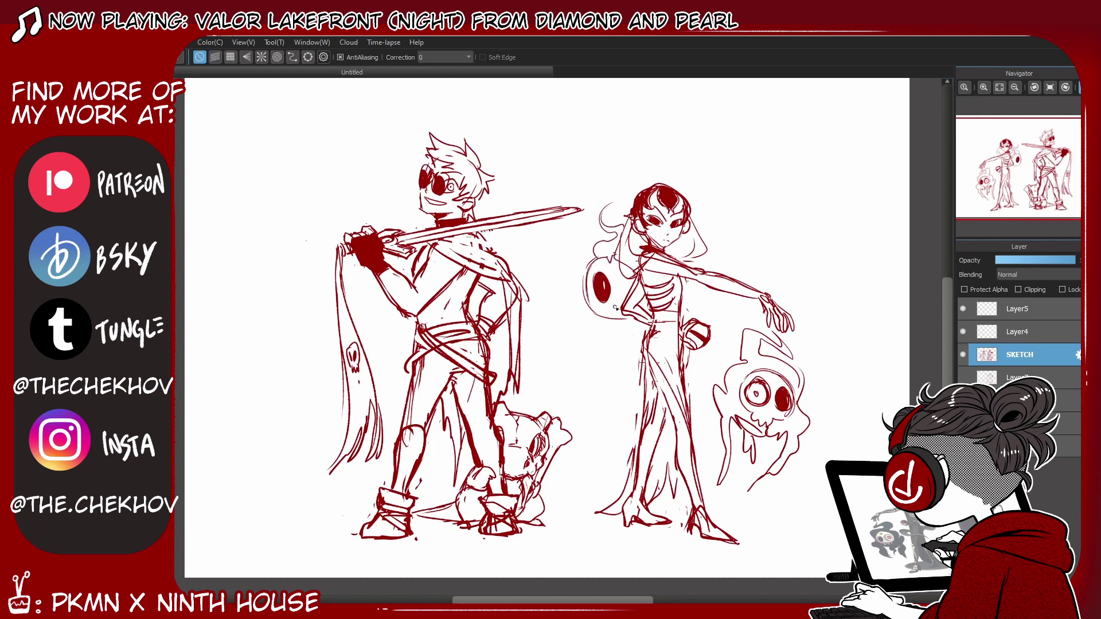
pyautogui.moveTo(596, 265)
pyautogui.mouseDown()
pyautogui.moveTo(585, 308)
pyautogui.moveTo(613, 298)
pyautogui.moveTo(589, 274)
pyautogui.moveTo(596, 344)
pyautogui.moveTo(614, 370)
pyautogui.mouseUp()
pyautogui.hotkey('ctrl', 'z')
# Step: Add a blocky frame to the one-eyed ghost and draw smoky tendrils curling outward and around the woman's skirt
pyautogui.moveTo(636, 310); pyautogui.dragTo(625, 333)
pyautogui.hotkey('ctrl', 'z')
pyautogui.moveTo(616, 371)
pyautogui.mouseDown()
pyautogui.moveTo(613, 319)
pyautogui.moveTo(681, 363)
pyautogui.moveTo(631, 412)
pyautogui.mouseUp()
pyautogui.moveTo(615, 331); pyautogui.dragTo(641, 289)
pyautogui.moveTo(576, 264)
pyautogui.mouseDown()
pyautogui.moveTo(547, 321)
pyautogui.moveTo(577, 312)
pyautogui.moveTo(638, 336)
pyautogui.mouseUp()
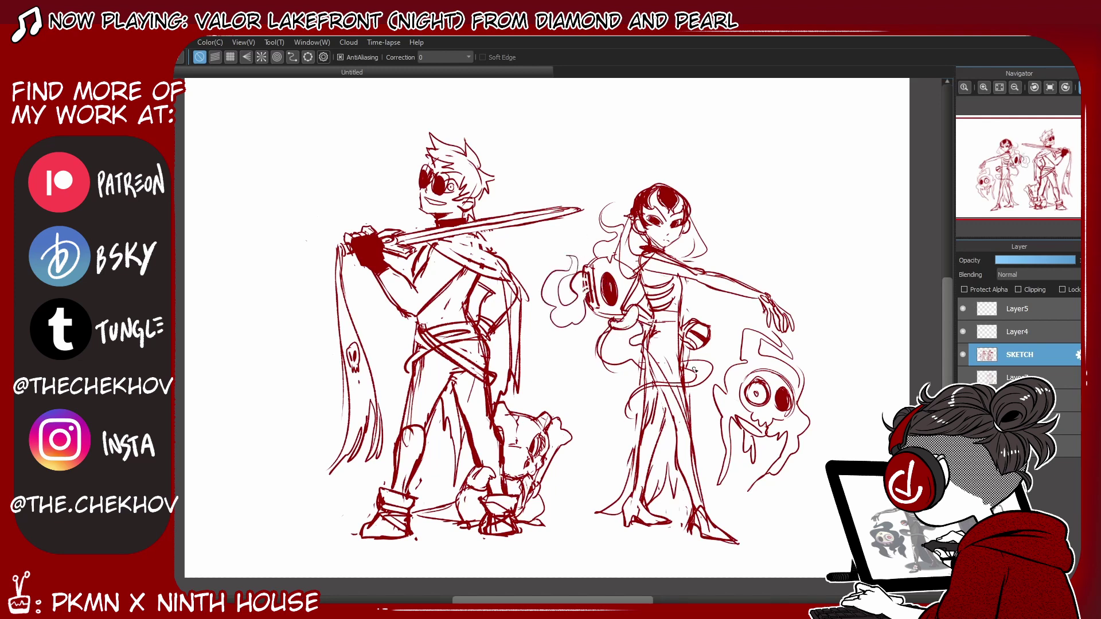
pyautogui.moveTo(562, 262); pyautogui.dragTo(547, 240)
pyautogui.moveTo(574, 304); pyautogui.dragTo(587, 323)
# Step: Lasso the sunglasses character's head and transform it slightly smaller on the neck
pyautogui.press('l')
pyautogui.moveTo(465, 218)
pyautogui.mouseDown()
pyautogui.moveTo(504, 190)
pyautogui.moveTo(509, 130)
pyautogui.mouseUp()
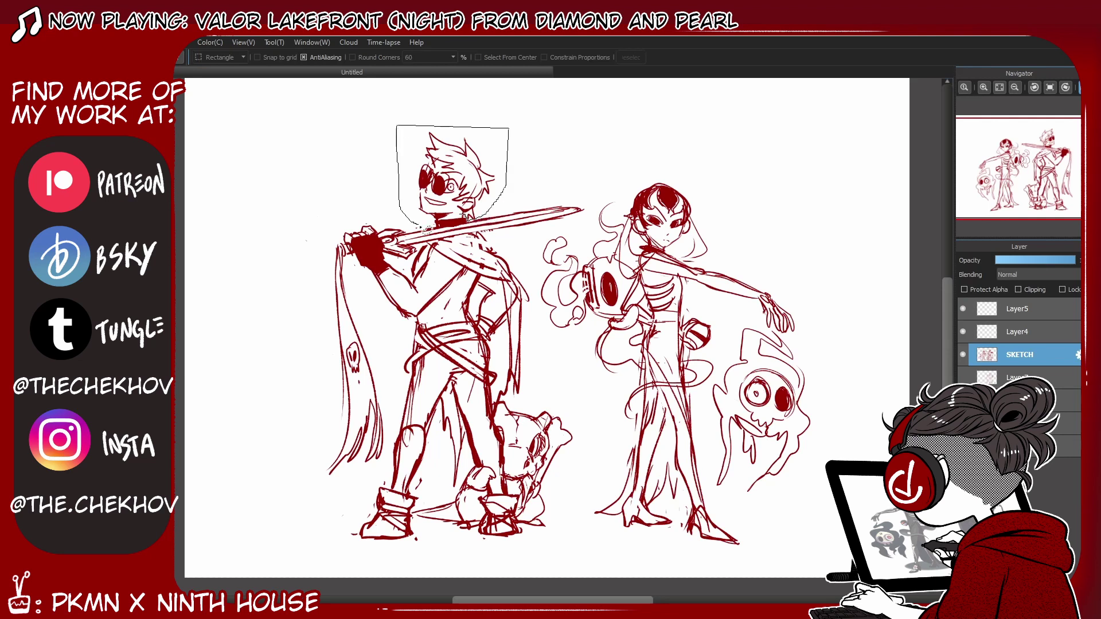
pyautogui.hotkey('ctrl', 't')
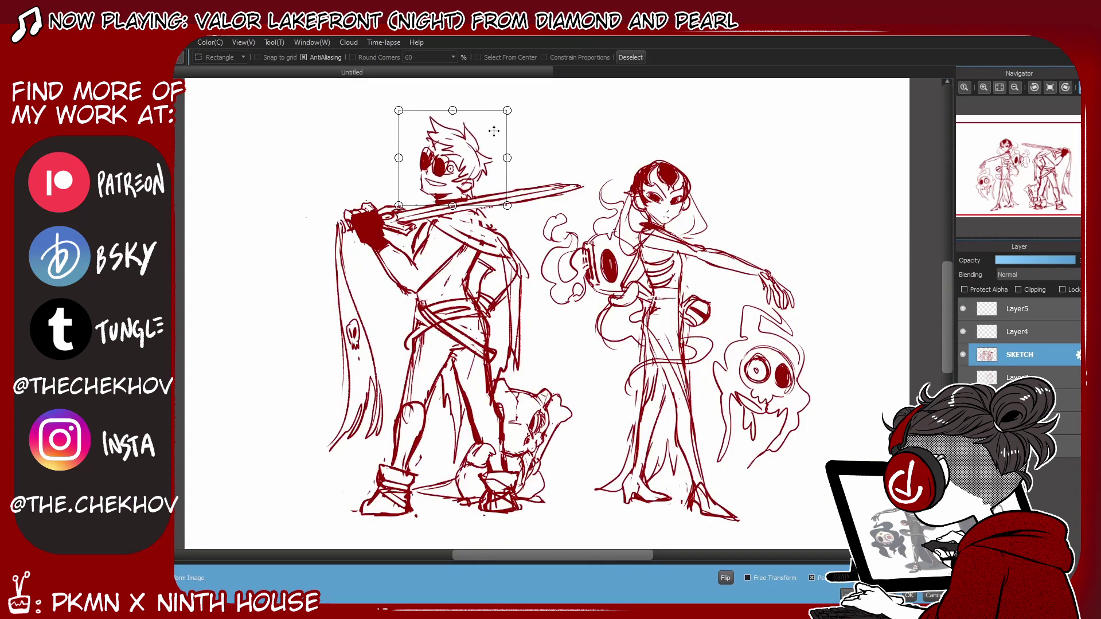
pyautogui.press('Return')
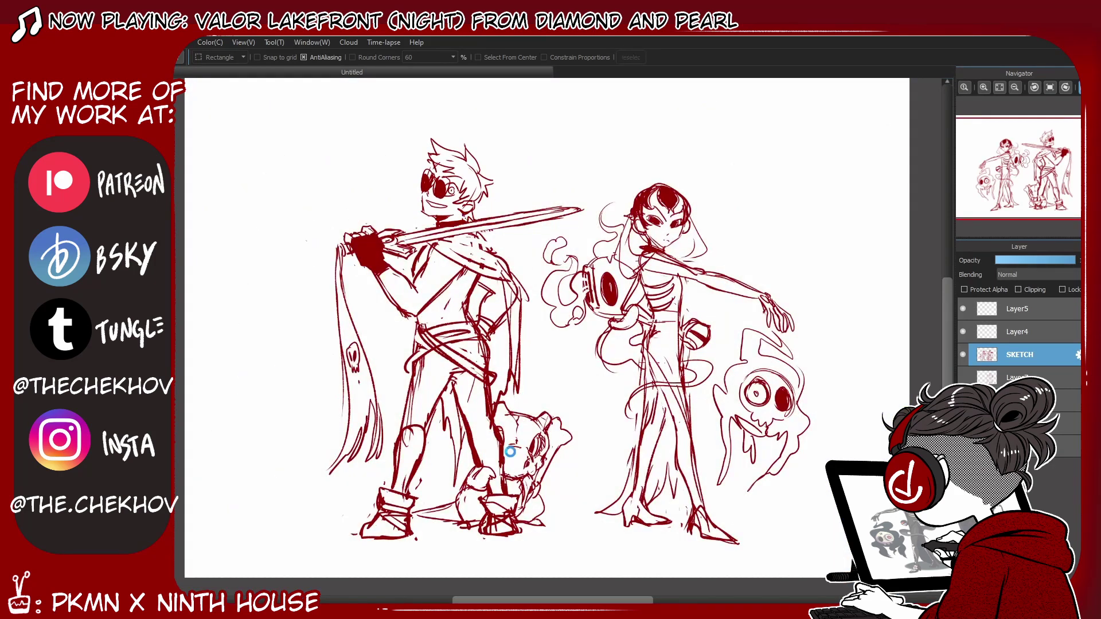
# Step: Transform the whole sketch so the line-up fills more of the canvas
pyautogui.hotkey('ctrl', 't')
pyautogui.moveTo(786, 143)
pyautogui.mouseDown()
pyautogui.moveTo(776, 115)
pyautogui.moveTo(765, 138)
pyautogui.mouseUp()
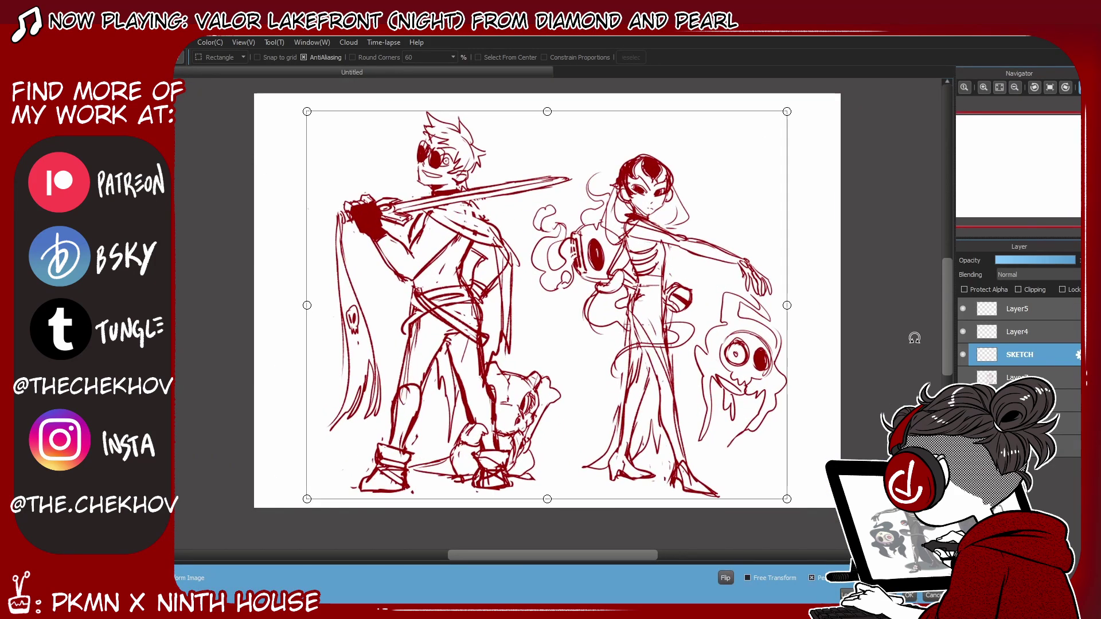
pyautogui.press('Return')
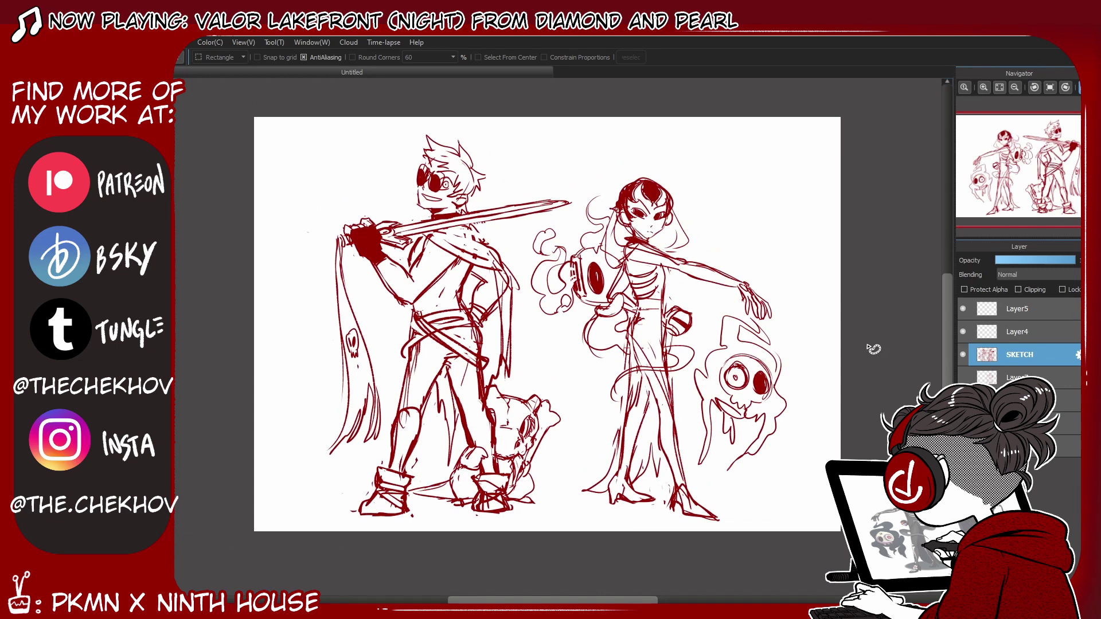
# Step: Fade the SKETCH layer by lowering its opacity, unmirror the view, and add a curl atop the woman's hair
pyautogui.click(1026, 263)
pyautogui.press('h')
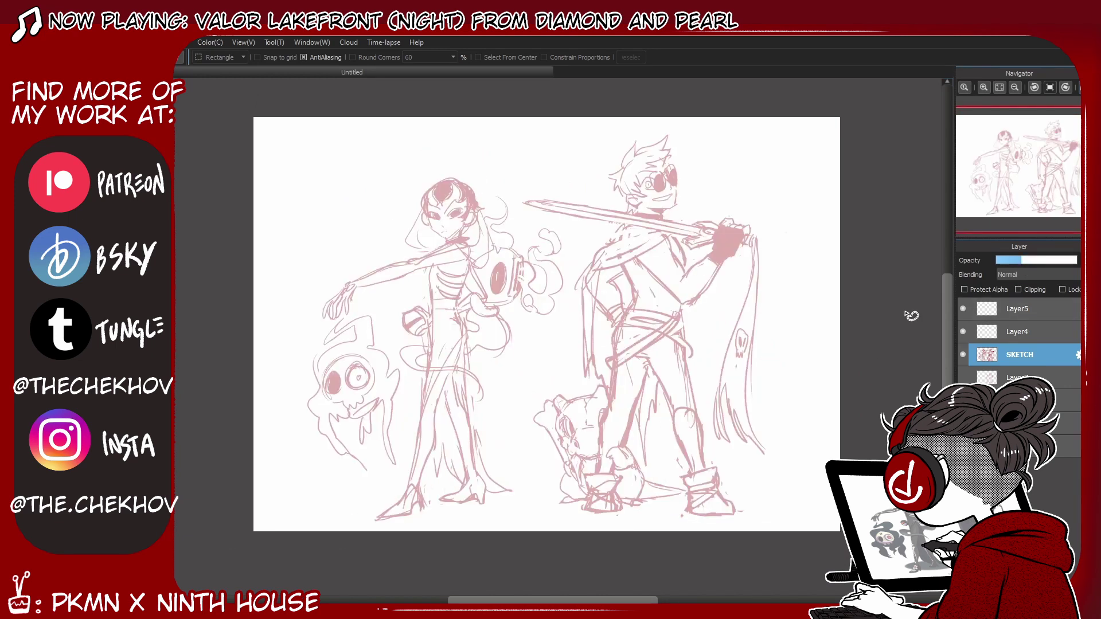
pyautogui.press('b')
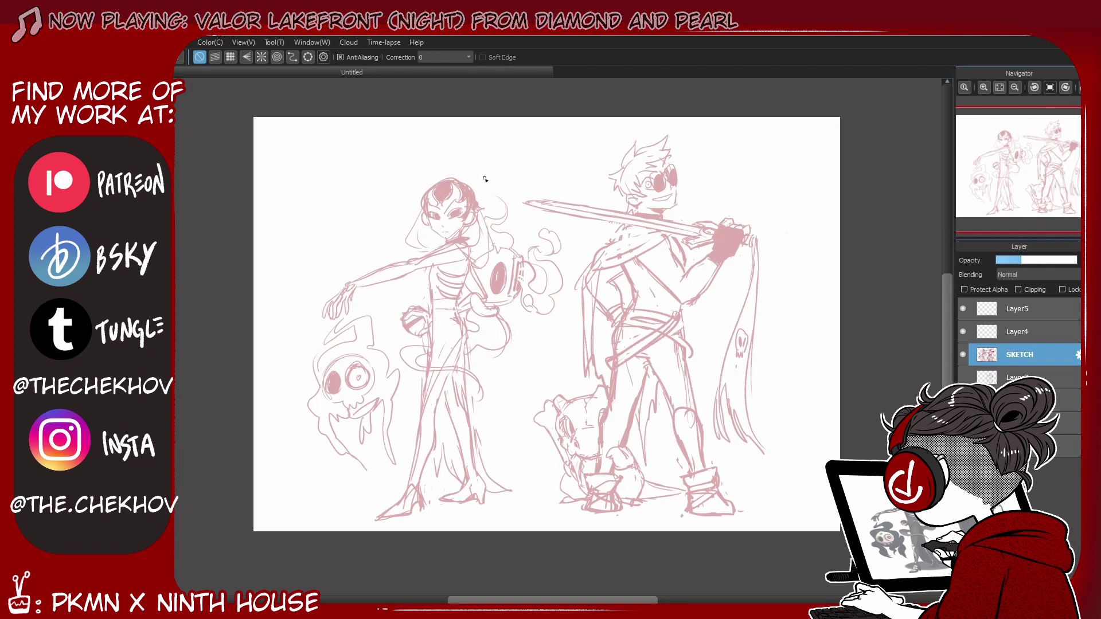
pyautogui.moveTo(449, 182)
pyautogui.mouseDown()
pyautogui.moveTo(451, 166)
pyautogui.moveTo(458, 173)
pyautogui.mouseUp()
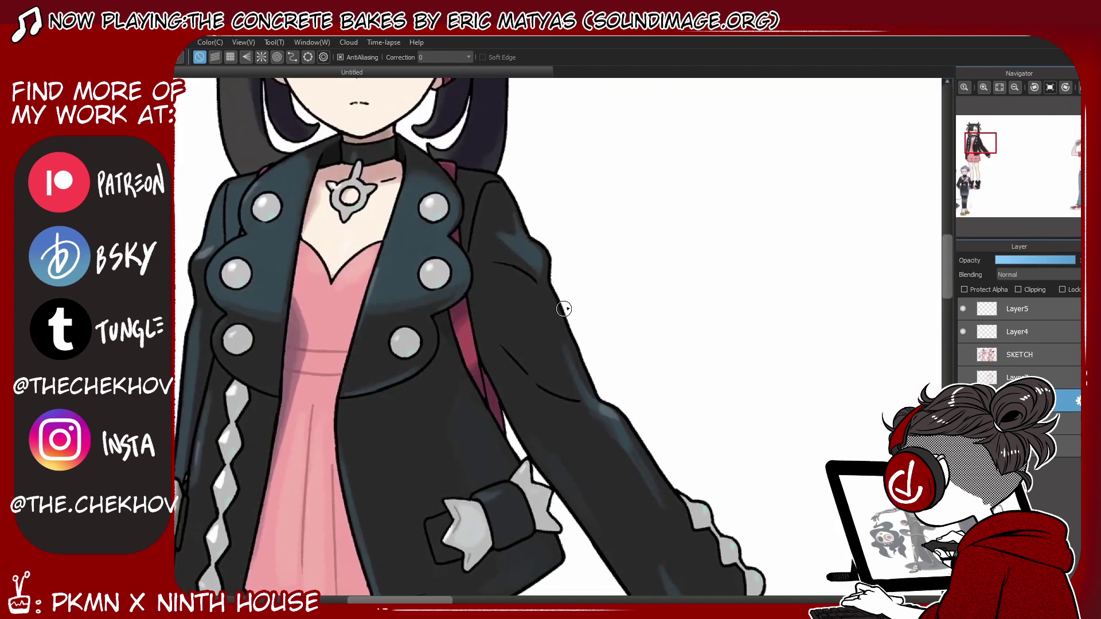
# Step: Draw sample broken contour strokes with tapered ends beside the reference girl's jacket sleeve, undoing the first attempt
pyautogui.moveTo(589, 281); pyautogui.dragTo(621, 362)
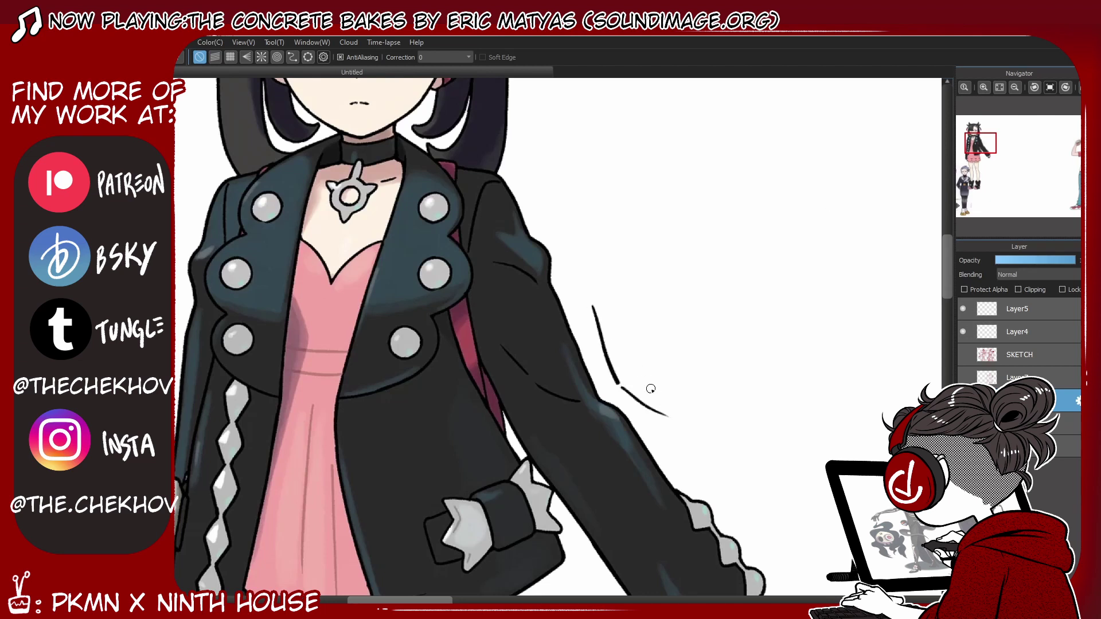
pyautogui.hotkey('ctrl', 'z')
pyautogui.moveTo(608, 306)
pyautogui.mouseDown()
pyautogui.moveTo(647, 366)
pyautogui.moveTo(673, 378)
pyautogui.mouseUp()
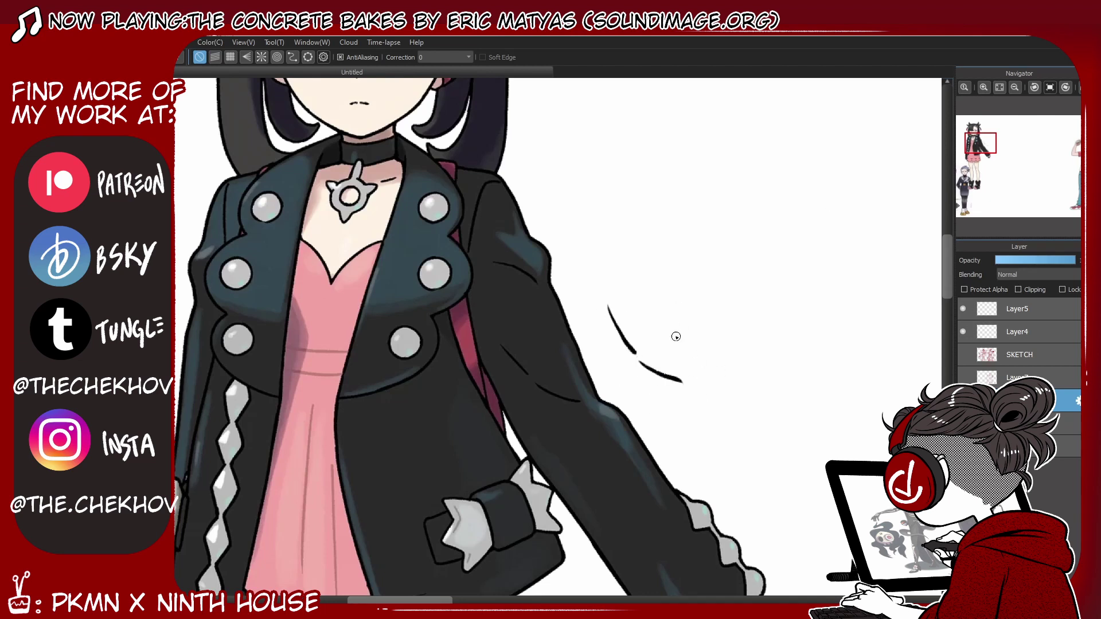
pyautogui.moveTo(599, 230); pyautogui.dragTo(625, 347)
# Step: Draw a red arrow to the reference girl's eye and a simplified eye study beside her face
pyautogui.moveTo(944, 290); pyautogui.dragTo(962, 253)
pyautogui.scroll(2, 965, 256)
pyautogui.scroll(-2, 966, 255)
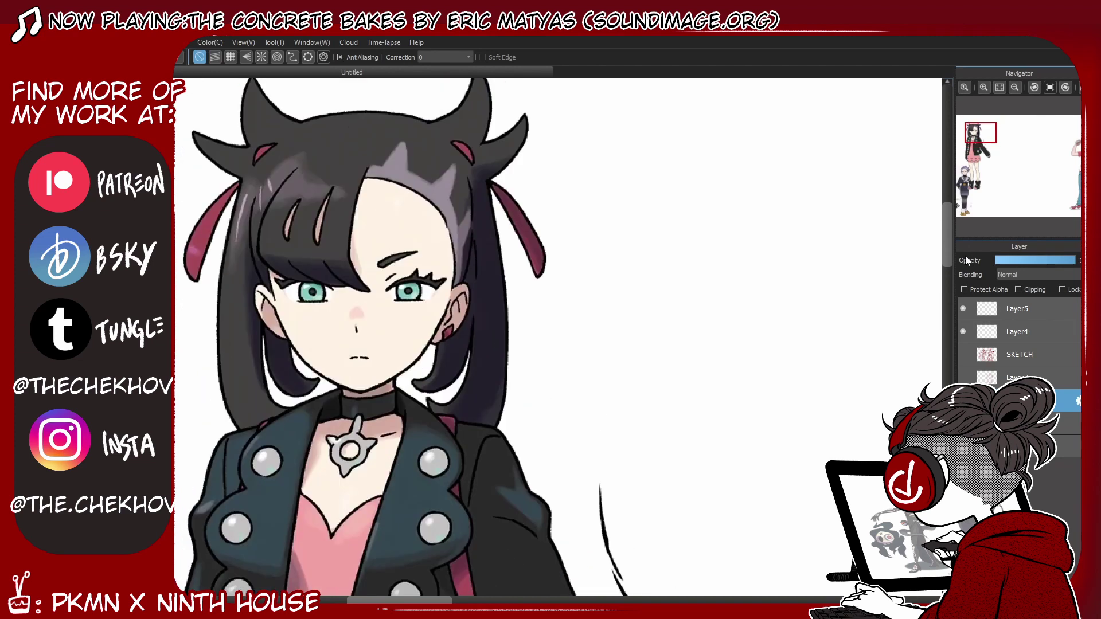
pyautogui.moveTo(947, 252)
pyautogui.mouseDown()
pyautogui.moveTo(952, 321)
pyautogui.moveTo(935, 242)
pyautogui.mouseUp()
pyautogui.moveTo(582, 417); pyautogui.dragTo(444, 426)
pyautogui.moveTo(466, 408); pyautogui.dragTo(459, 444)
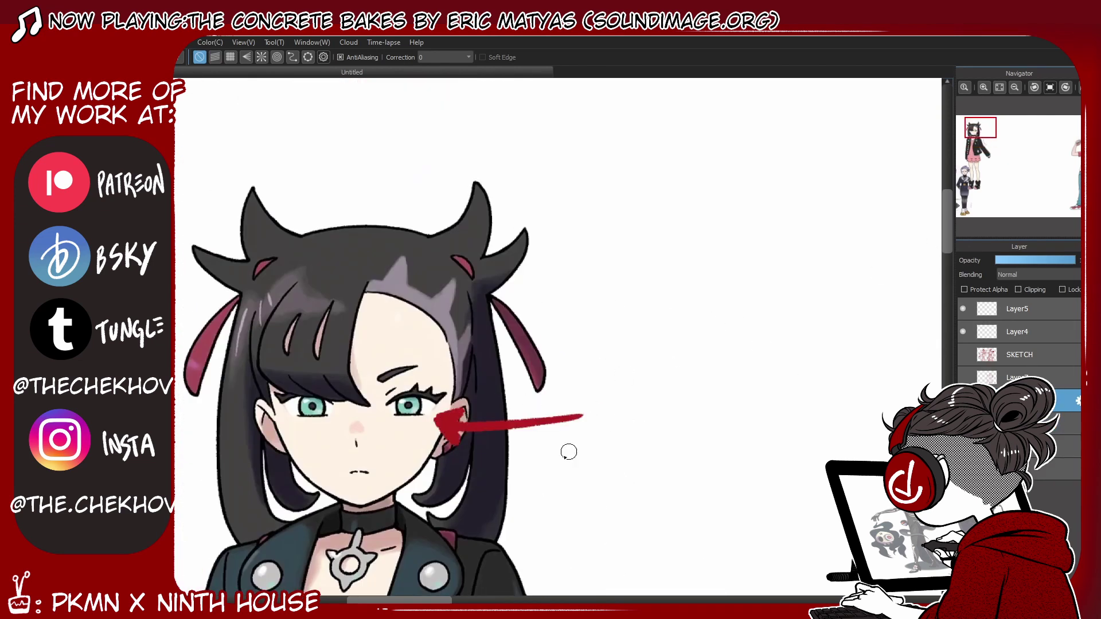
pyautogui.moveTo(587, 441)
pyautogui.mouseDown()
pyautogui.moveTo(615, 430)
pyautogui.moveTo(594, 434)
pyautogui.moveTo(619, 444)
pyautogui.moveTo(683, 429)
pyautogui.mouseUp()
pyautogui.hotkey('ctrl', 'z')
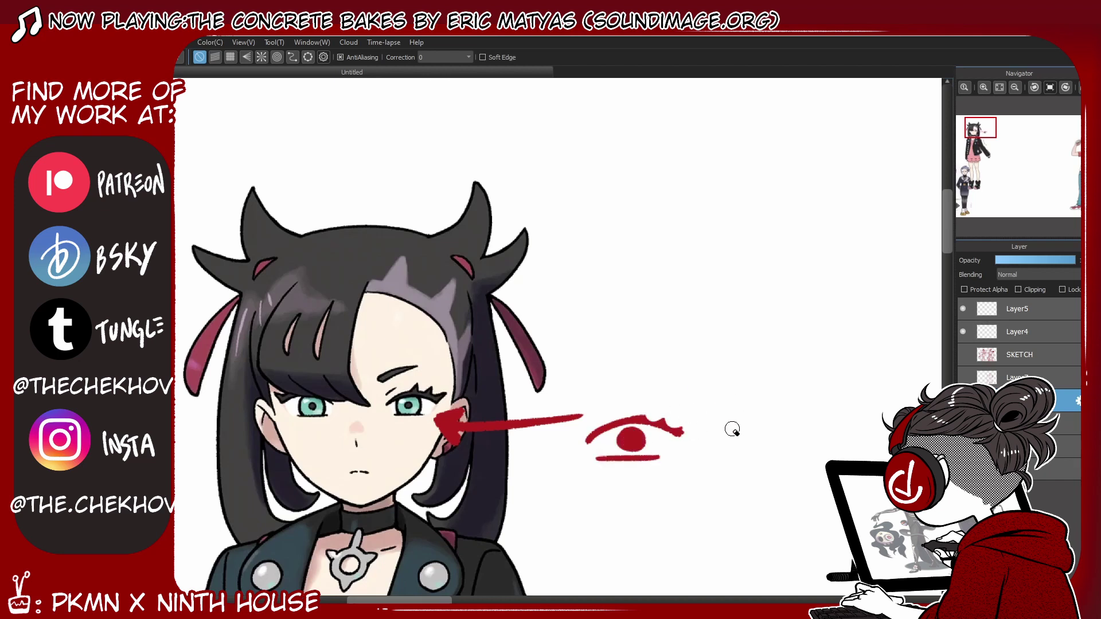
# Step: Mark the reference girl's nose and mouth with red arrows and simplified strokes, and give the eye study a ringed iris
pyautogui.scroll(-4, 732, 423)
pyautogui.moveTo(559, 403)
pyautogui.mouseDown()
pyautogui.moveTo(398, 351)
pyautogui.moveTo(408, 370)
pyautogui.moveTo(586, 421)
pyautogui.mouseUp()
pyautogui.moveTo(642, 452); pyautogui.dragTo(373, 386)
pyautogui.moveTo(396, 391)
pyautogui.mouseDown()
pyautogui.moveTo(370, 381)
pyautogui.moveTo(377, 403)
pyautogui.mouseUp()
pyautogui.moveTo(662, 446); pyautogui.dragTo(741, 443)
pyautogui.moveTo(629, 328)
pyautogui.mouseDown()
pyautogui.moveTo(639, 337)
pyautogui.moveTo(614, 317)
pyautogui.mouseUp()
pyautogui.click(626, 325)
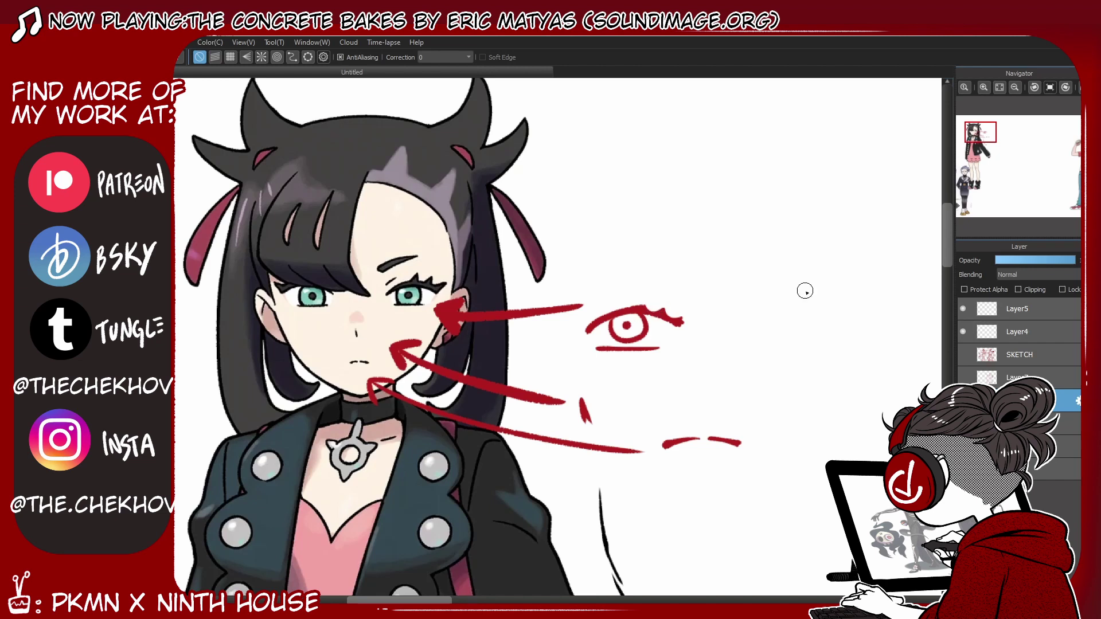
# Step: Clear the red annotations from the reference art and return to the faded sketch with Layer4 active
pyautogui.scroll(-10, 631, 321)
pyautogui.scroll(3, 630, 321)
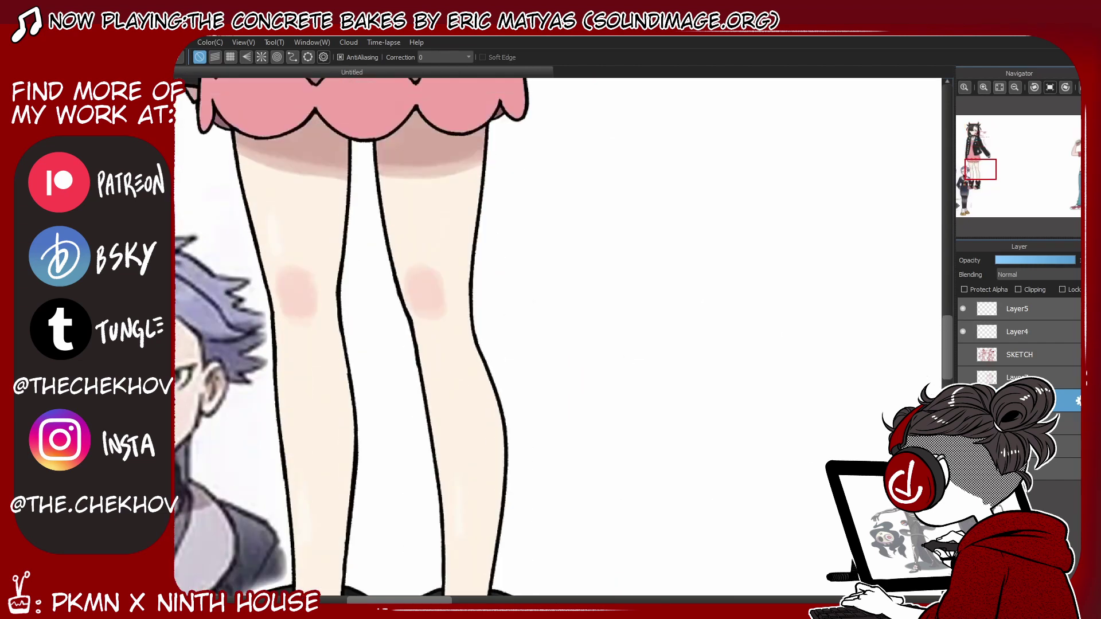
pyautogui.hscroll(5, 556, 339)
pyautogui.hscroll(-7, 556, 338)
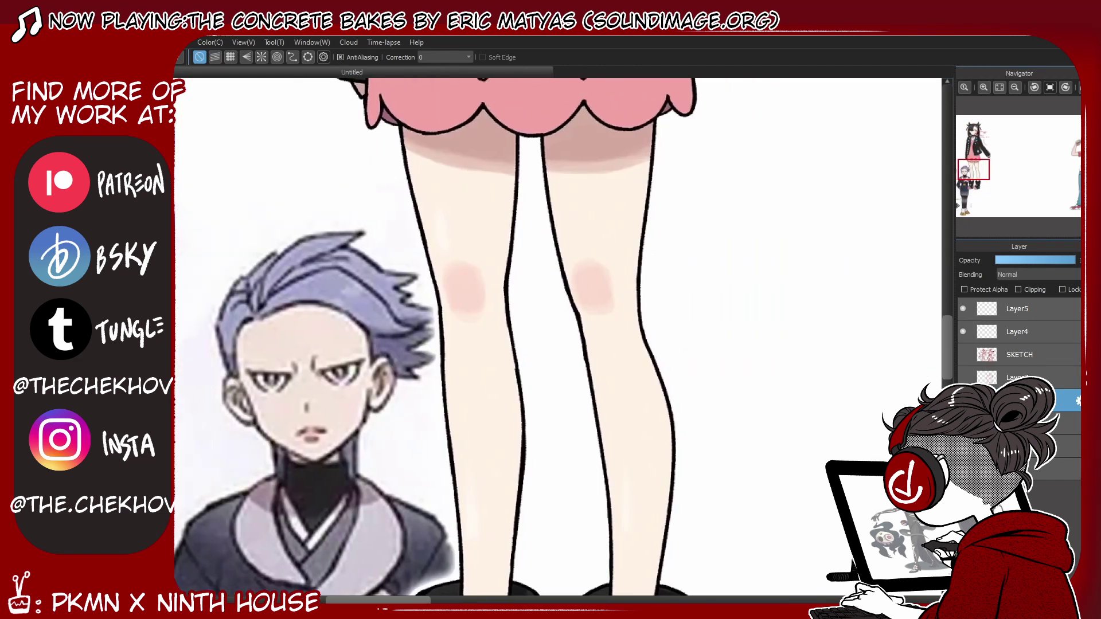
pyautogui.scroll(6, 556, 338)
pyautogui.hscroll(-3, 556, 338)
pyautogui.press('Delete')
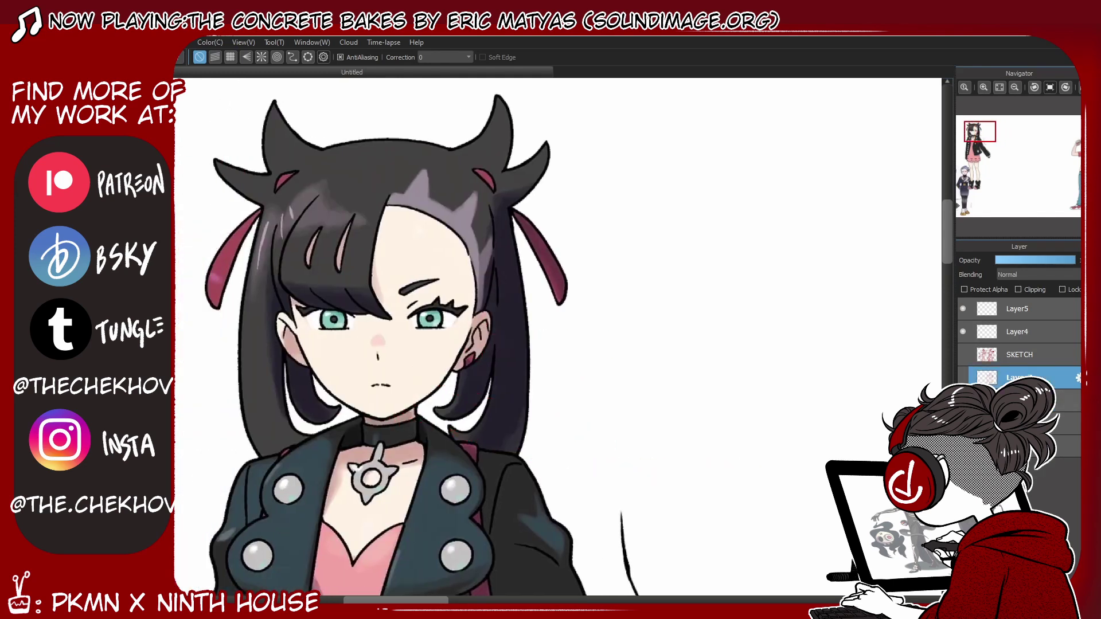
pyautogui.press('Down')
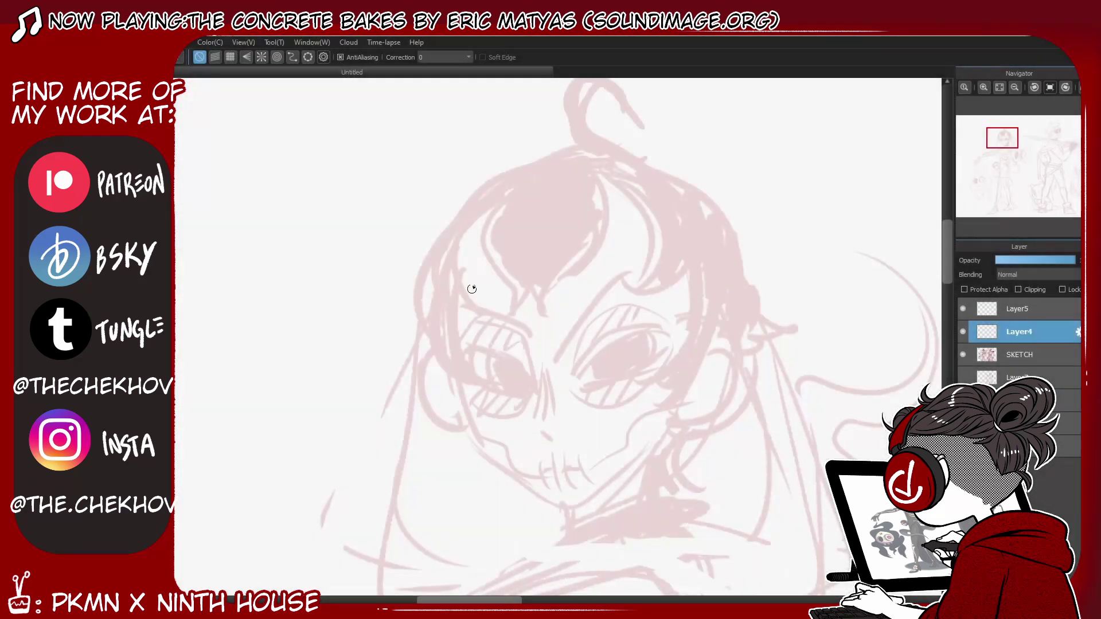
# Step: Ink the left figure's jaw contour, nose and both ears in black over the faded sketch
pyautogui.moveTo(449, 252)
pyautogui.mouseDown()
pyautogui.moveTo(461, 369)
pyautogui.moveTo(515, 478)
pyautogui.moveTo(559, 508)
pyautogui.moveTo(589, 504)
pyautogui.mouseUp()
pyautogui.moveTo(672, 426); pyautogui.dragTo(587, 505)
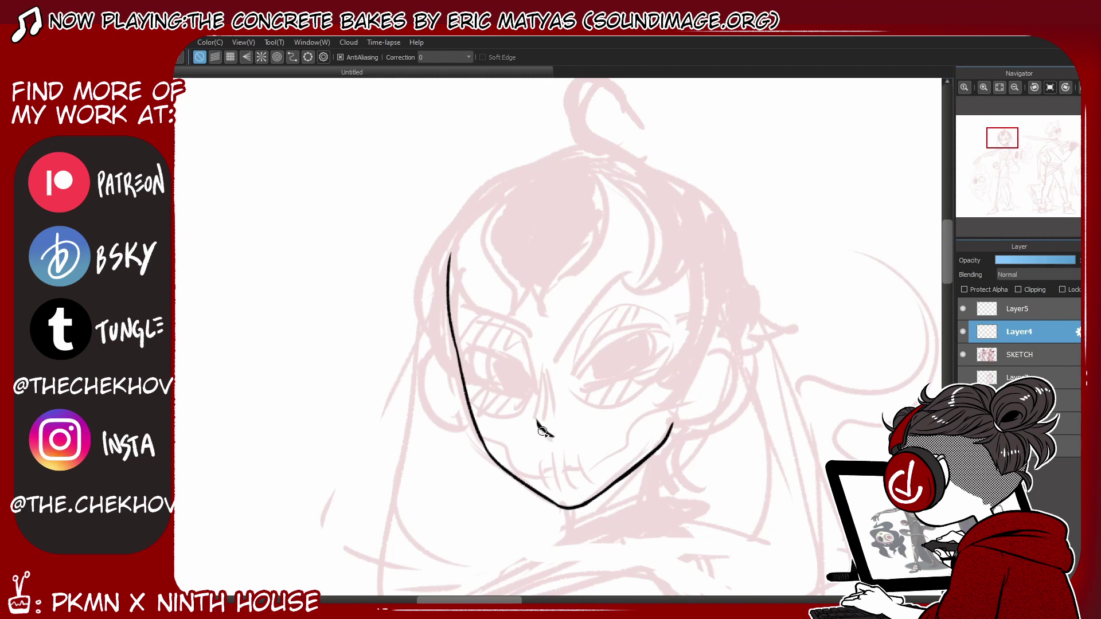
pyautogui.moveTo(542, 431); pyautogui.dragTo(552, 436)
pyautogui.moveTo(456, 354); pyautogui.dragTo(473, 432)
pyautogui.moveTo(691, 358)
pyautogui.mouseDown()
pyautogui.moveTo(736, 390)
pyautogui.moveTo(674, 426)
pyautogui.mouseUp()
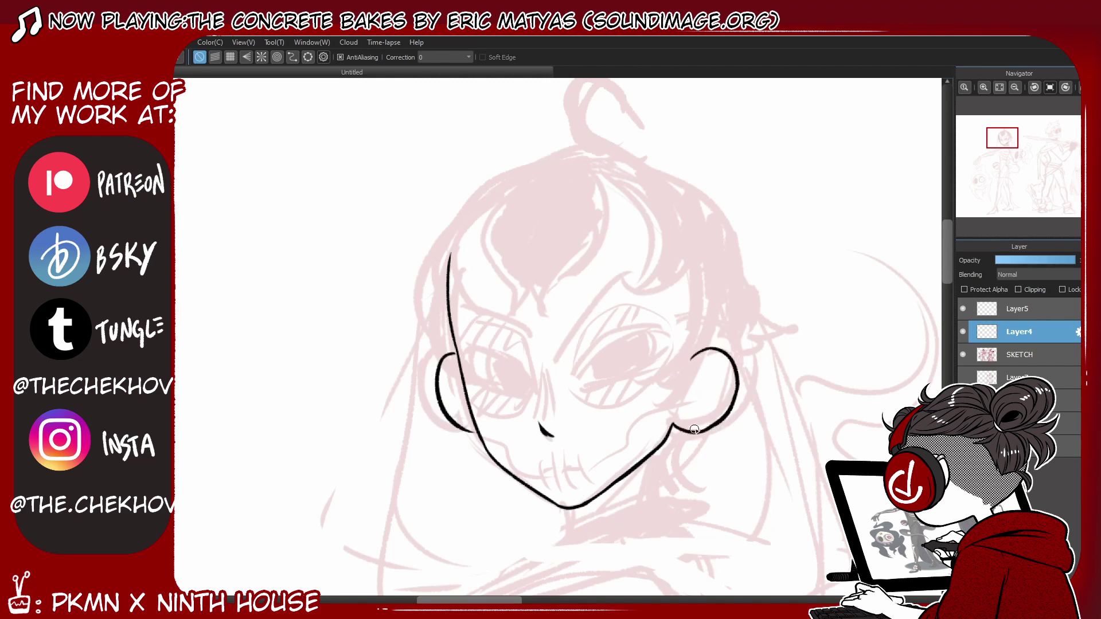
pyautogui.hotkey('ctrl', 'z')
pyautogui.moveTo(475, 431); pyautogui.dragTo(435, 373)
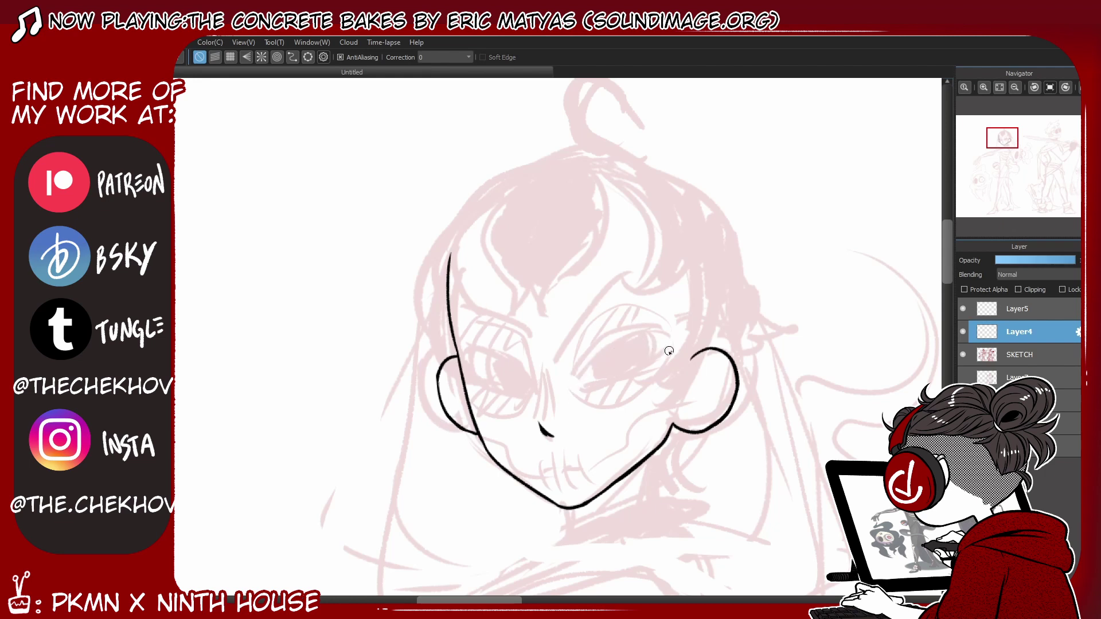
# Step: Ink the left figure's larger eye with an almond outline and a solid black iris, redoing unsatisfactory strokes
pyautogui.moveTo(669, 350)
pyautogui.mouseDown()
pyautogui.moveTo(614, 343)
pyautogui.moveTo(671, 357)
pyautogui.mouseUp()
pyautogui.hotkey('ctrl', 'z')
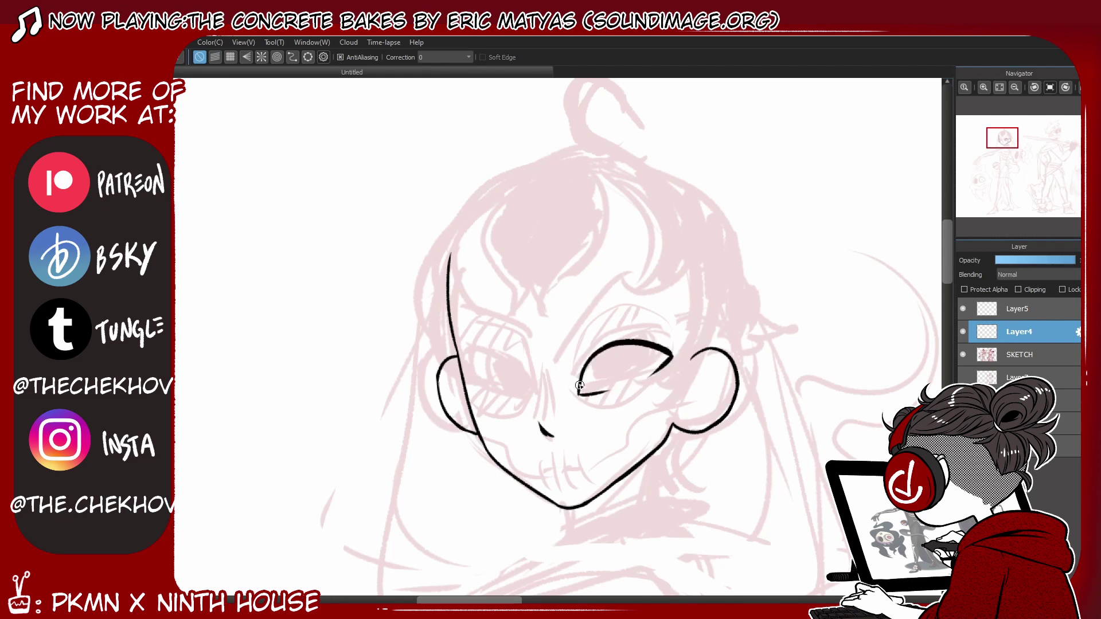
pyautogui.moveTo(579, 385)
pyautogui.mouseDown()
pyautogui.moveTo(663, 361)
pyautogui.moveTo(618, 353)
pyautogui.moveTo(636, 366)
pyautogui.moveTo(646, 347)
pyautogui.moveTo(609, 377)
pyautogui.moveTo(662, 339)
pyautogui.moveTo(636, 342)
pyautogui.moveTo(682, 352)
pyautogui.mouseUp()
pyautogui.hotkey('ctrl', 'z')
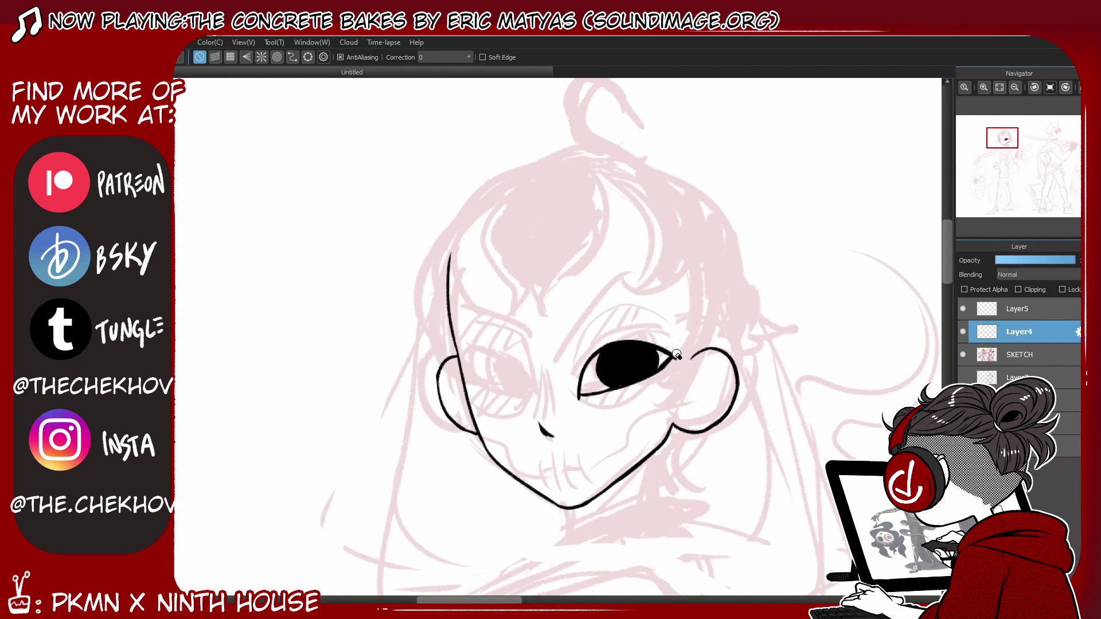
pyautogui.hotkey('ctrl', 'z')
pyautogui.hotkey('ctrl', 'z')
# Step: Ink the tapered eyebrow above the larger eye and draw the smaller eye with a solid black iris
pyautogui.moveTo(566, 340); pyautogui.dragTo(642, 294)
pyautogui.hotkey('ctrl', 'z')
pyautogui.moveTo(535, 392)
pyautogui.mouseDown()
pyautogui.moveTo(475, 361)
pyautogui.moveTo(534, 396)
pyautogui.mouseUp()
pyautogui.moveTo(471, 380)
pyautogui.mouseDown()
pyautogui.moveTo(490, 348)
pyautogui.moveTo(520, 376)
pyautogui.moveTo(497, 373)
pyautogui.moveTo(506, 391)
pyautogui.moveTo(528, 387)
pyautogui.moveTo(506, 365)
pyautogui.moveTo(529, 372)
pyautogui.mouseUp()
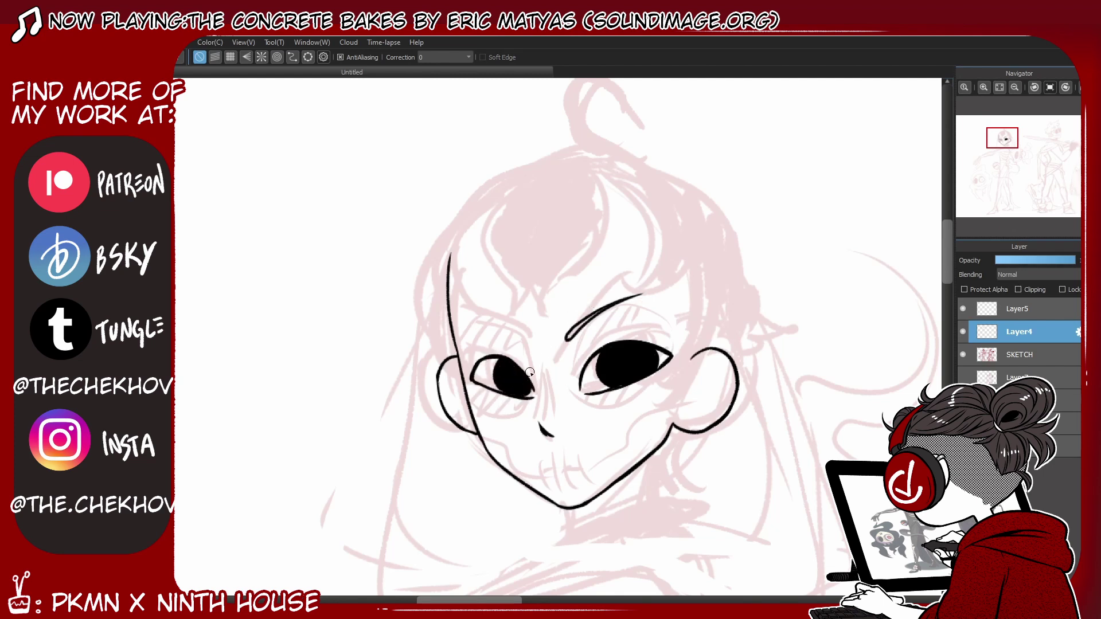
# Step: Add the inner fold lines to the larger ear and ink a short, straight mouth, cleaning up the strokes
pyautogui.press('e')
pyautogui.press('b')
pyautogui.moveTo(723, 377); pyautogui.dragTo(691, 409)
pyautogui.press('e')
pyautogui.press('b')
pyautogui.moveTo(542, 471); pyautogui.dragTo(582, 466)
pyautogui.press('e')
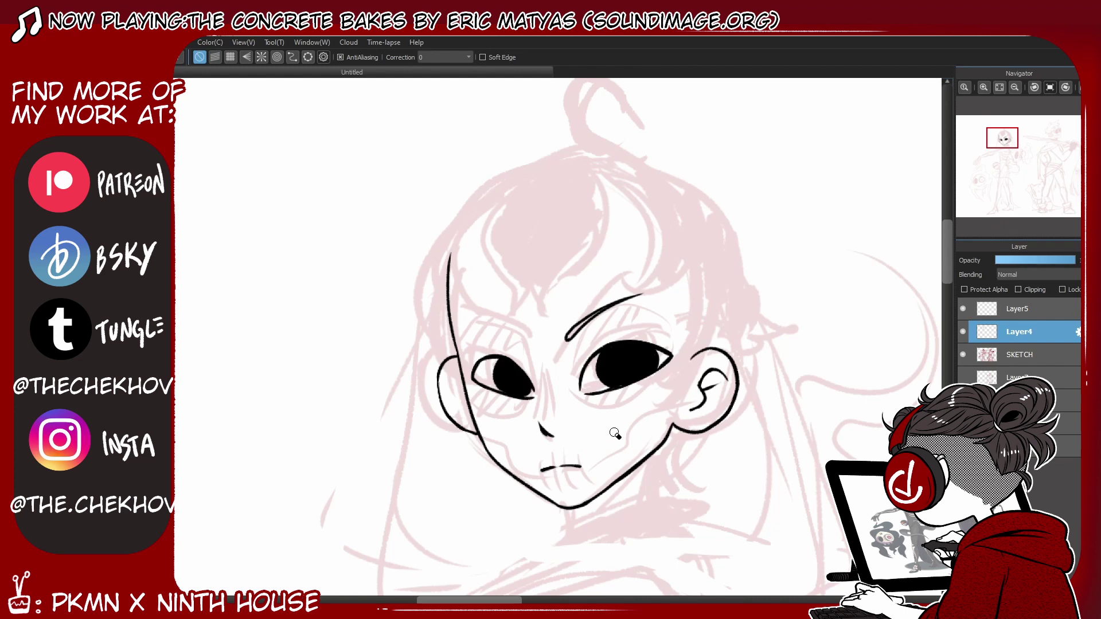
# Step: Ink the slanted eyebrow above the smaller eye, then select it and shift it slightly outward
pyautogui.press('b')
pyautogui.moveTo(468, 308); pyautogui.dragTo(532, 342)
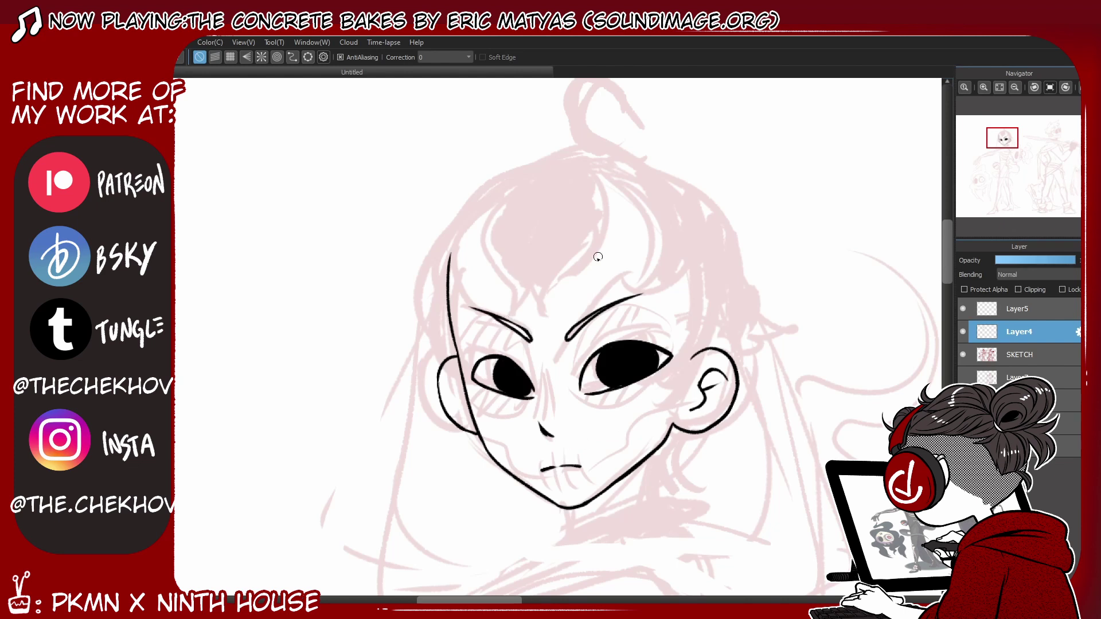
pyautogui.press('e')
pyautogui.press('m')
pyautogui.moveTo(510, 295)
pyautogui.mouseDown()
pyautogui.moveTo(476, 327)
pyautogui.moveTo(496, 324)
pyautogui.mouseUp()
pyautogui.hotkey('ctrl', 't')
pyautogui.press('Return')
pyautogui.hotkey('ctrl', 'd')
pyautogui.press('b')
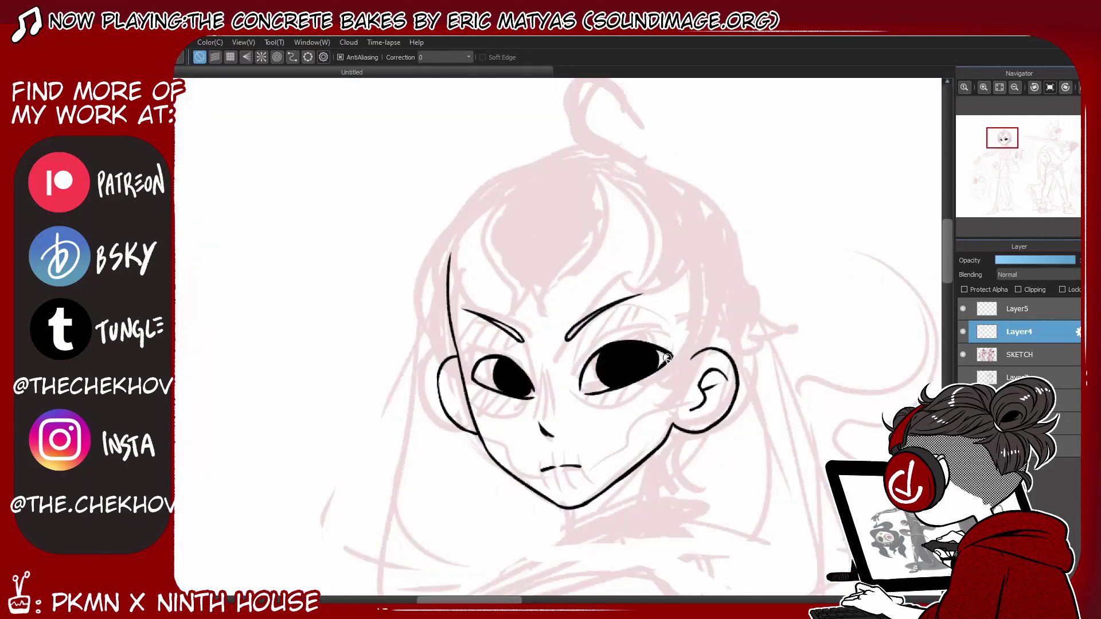
# Step: Ink the pointed central fringe and the curved lock framing the smaller-eye side of the forehead
pyautogui.moveTo(542, 168)
pyautogui.mouseDown()
pyautogui.moveTo(495, 258)
pyautogui.moveTo(538, 285)
pyautogui.moveTo(557, 332)
pyautogui.moveTo(584, 270)
pyautogui.moveTo(564, 304)
pyautogui.mouseUp()
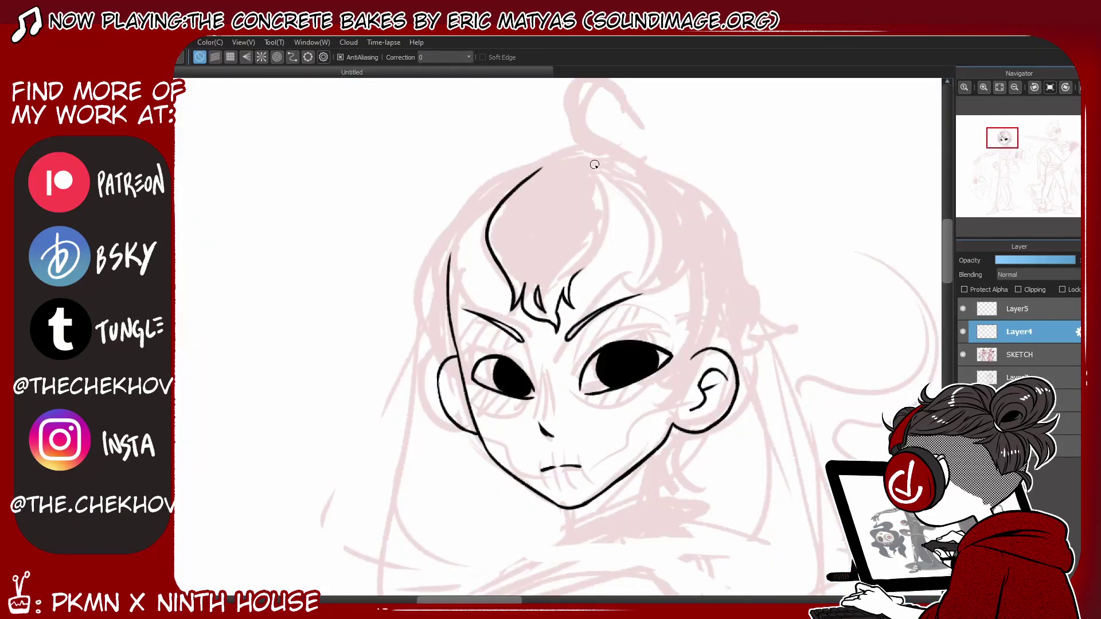
pyautogui.moveTo(593, 165); pyautogui.dragTo(589, 262)
pyautogui.moveTo(492, 211)
pyautogui.mouseDown()
pyautogui.moveTo(453, 298)
pyautogui.moveTo(476, 327)
pyautogui.mouseUp()
pyautogui.moveTo(524, 284); pyautogui.dragTo(530, 301)
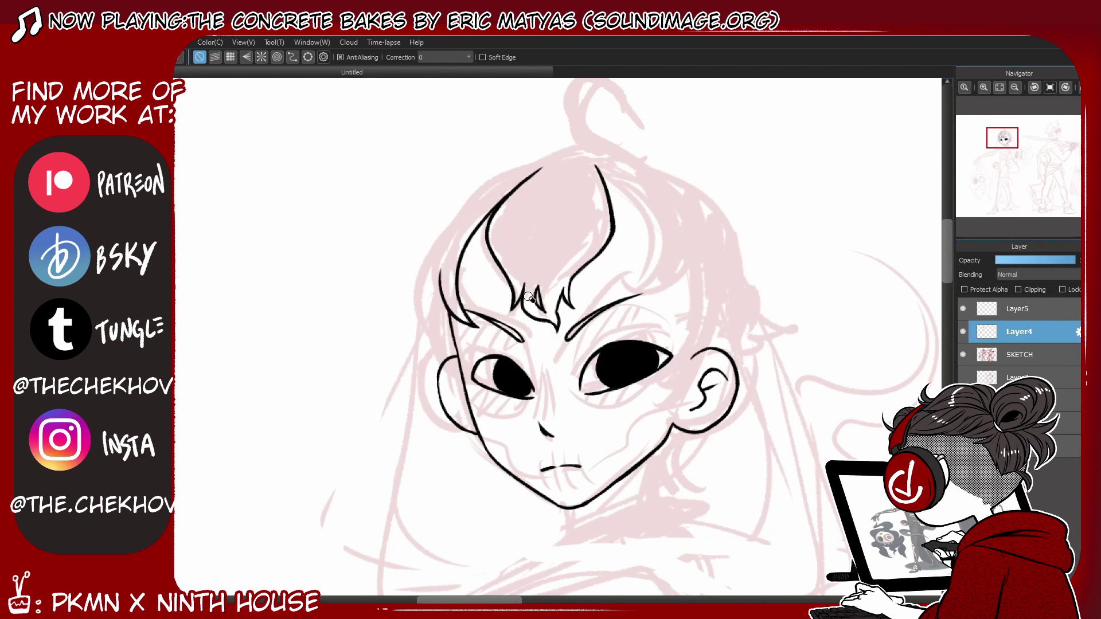
# Step: Ink the curved hair lock above the larger eye and clean up its tip at the parting
pyautogui.moveTo(599, 172); pyautogui.dragTo(660, 312)
pyautogui.moveTo(687, 274); pyautogui.dragTo(654, 317)
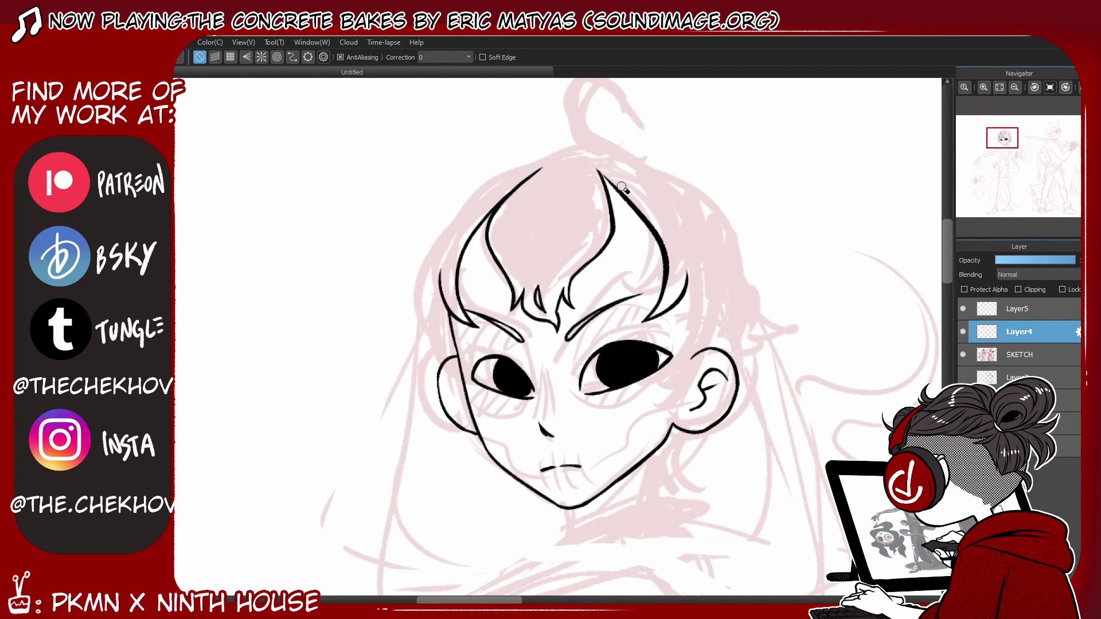
pyautogui.moveTo(596, 168); pyautogui.dragTo(603, 183)
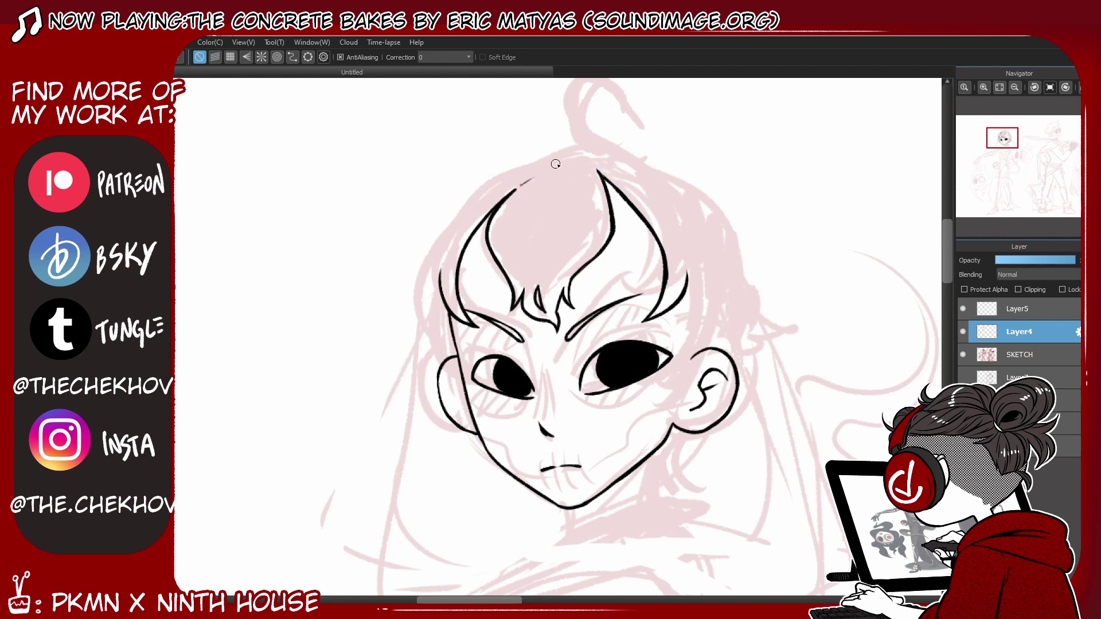
# Step: Ink the sharp side lock beside the larger ear and bone-shaped earrings with round studs on both ears
pyautogui.moveTo(687, 275); pyautogui.dragTo(653, 395)
pyautogui.moveTo(710, 319)
pyautogui.mouseDown()
pyautogui.moveTo(659, 410)
pyautogui.moveTo(711, 427)
pyautogui.moveTo(723, 404)
pyautogui.moveTo(676, 438)
pyautogui.moveTo(697, 450)
pyautogui.moveTo(685, 425)
pyautogui.mouseUp()
pyautogui.hotkey('ctrl', 'z')
pyautogui.moveTo(466, 424)
pyautogui.mouseDown()
pyautogui.moveTo(437, 407)
pyautogui.moveTo(456, 394)
pyautogui.mouseUp()
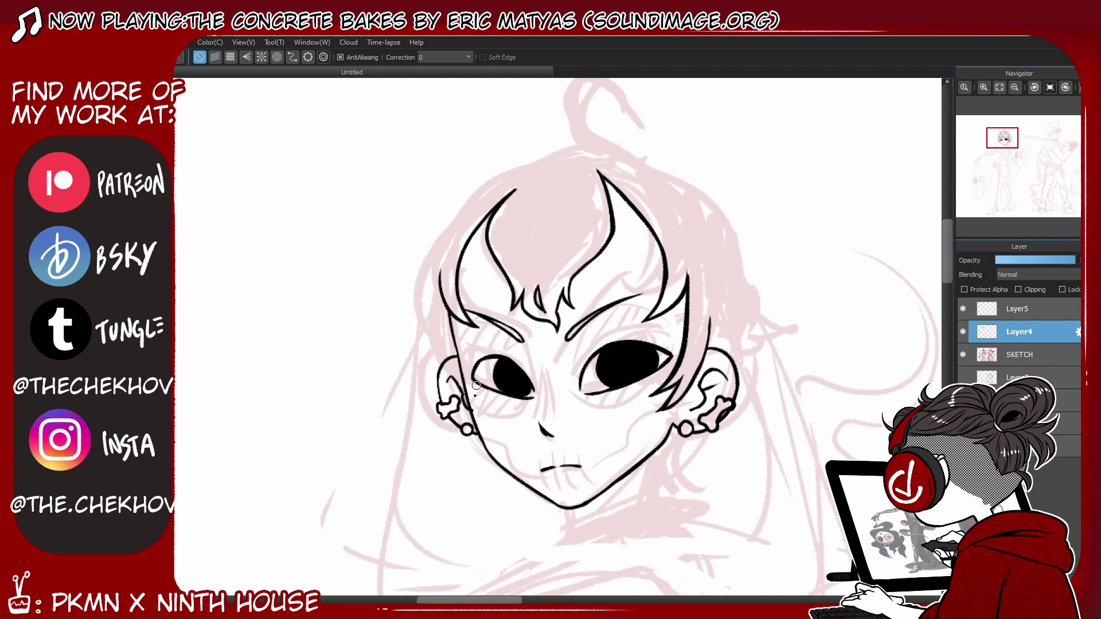
# Step: Ink the front neck line and the full outer hair contour, with a flicked tip beside the ear and a nape strand
pyautogui.moveTo(569, 532); pyautogui.dragTo(562, 545)
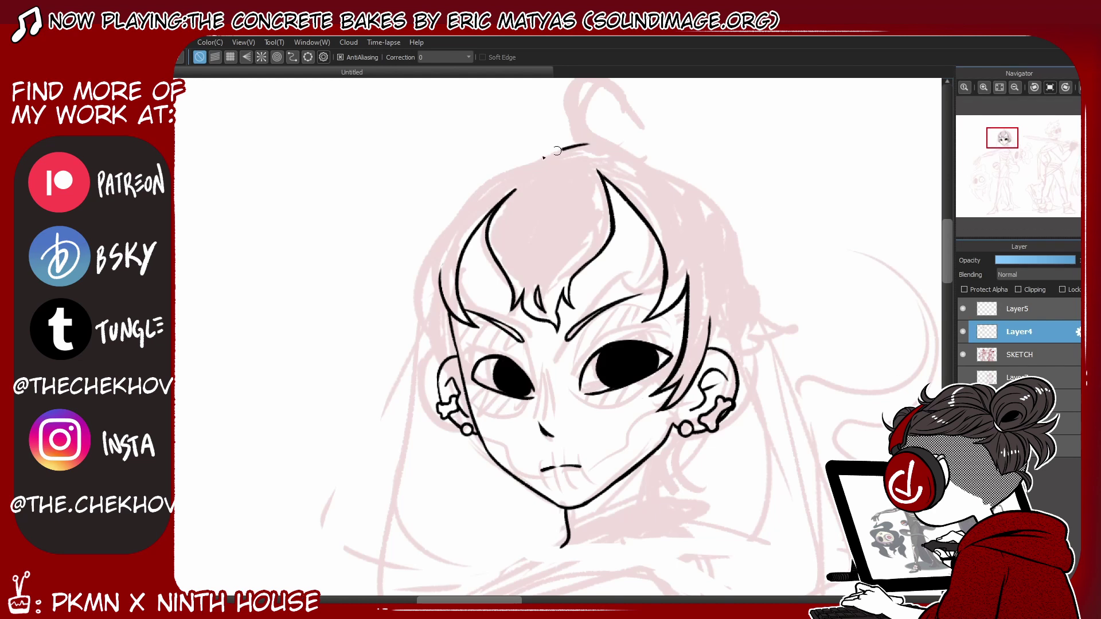
pyautogui.moveTo(571, 147)
pyautogui.mouseDown()
pyautogui.moveTo(431, 332)
pyautogui.moveTo(443, 359)
pyautogui.mouseUp()
pyautogui.moveTo(579, 144)
pyautogui.mouseDown()
pyautogui.moveTo(742, 238)
pyautogui.moveTo(800, 325)
pyautogui.mouseUp()
pyautogui.hotkey('ctrl', 'z')
pyautogui.moveTo(746, 247)
pyautogui.mouseDown()
pyautogui.moveTo(800, 330)
pyautogui.moveTo(748, 344)
pyautogui.mouseUp()
pyautogui.moveTo(748, 344); pyautogui.dragTo(741, 378)
pyautogui.moveTo(685, 438)
pyautogui.mouseDown()
pyautogui.moveTo(673, 474)
pyautogui.moveTo(702, 487)
pyautogui.mouseUp()
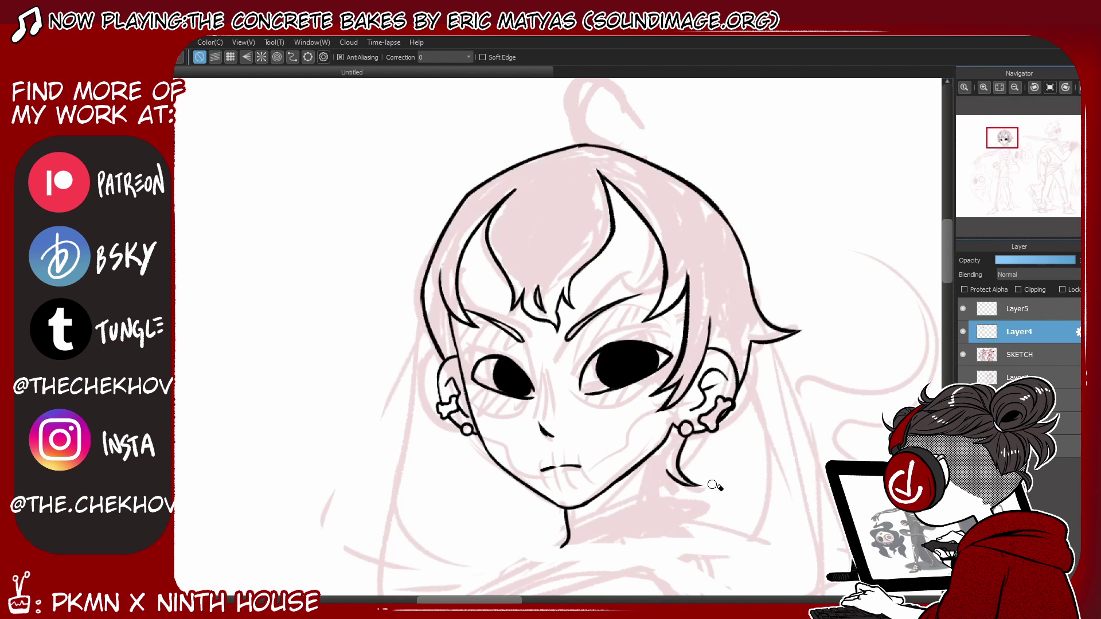
# Step: Ink the back neck line and the pointed upright collar below the chin
pyautogui.scroll(-3, 688, 487)
pyautogui.moveTo(660, 333); pyautogui.dragTo(658, 261)
pyautogui.moveTo(585, 329)
pyautogui.mouseDown()
pyautogui.moveTo(566, 362)
pyautogui.moveTo(709, 311)
pyautogui.moveTo(669, 365)
pyautogui.mouseUp()
# Step: Add strand lines above the larger ear and ink the curled hair tuft on top of the head
pyautogui.scroll(5, 688, 298)
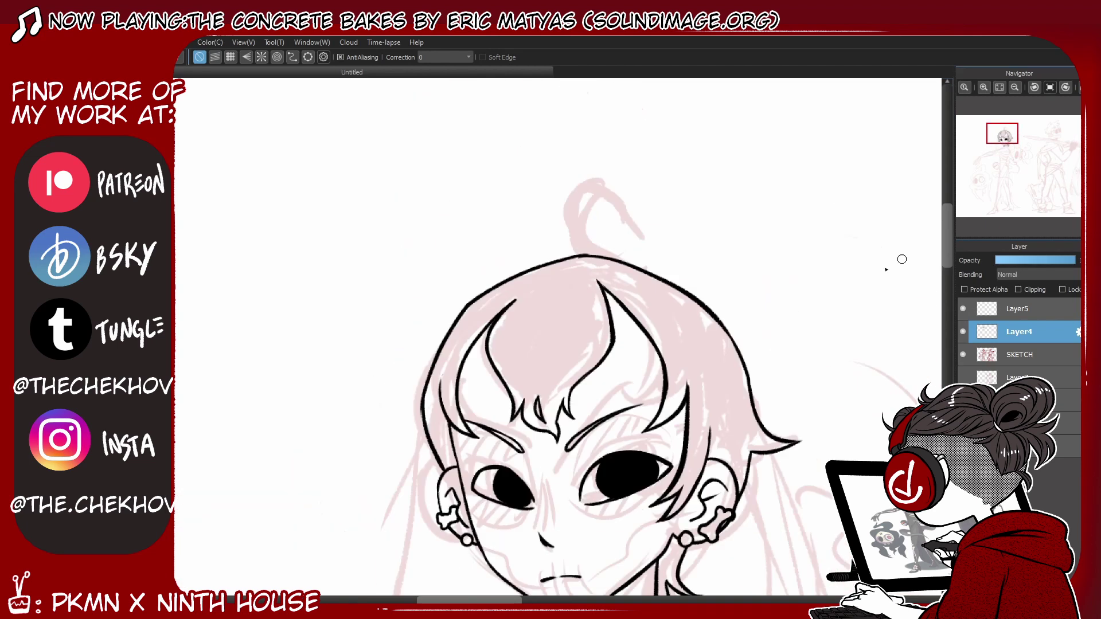
pyautogui.moveTo(731, 408); pyautogui.dragTo(734, 472)
pyautogui.moveTo(721, 381); pyautogui.dragTo(729, 417)
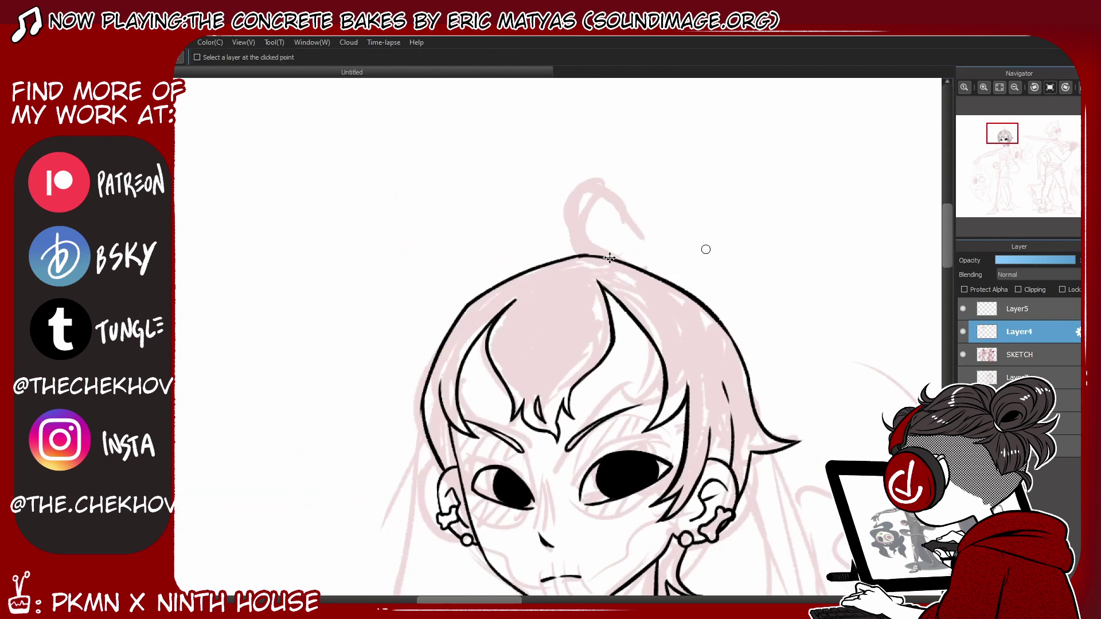
pyautogui.moveTo(595, 195)
pyautogui.mouseDown()
pyautogui.moveTo(609, 258)
pyautogui.moveTo(572, 194)
pyautogui.moveTo(626, 185)
pyautogui.moveTo(624, 232)
pyautogui.mouseUp()
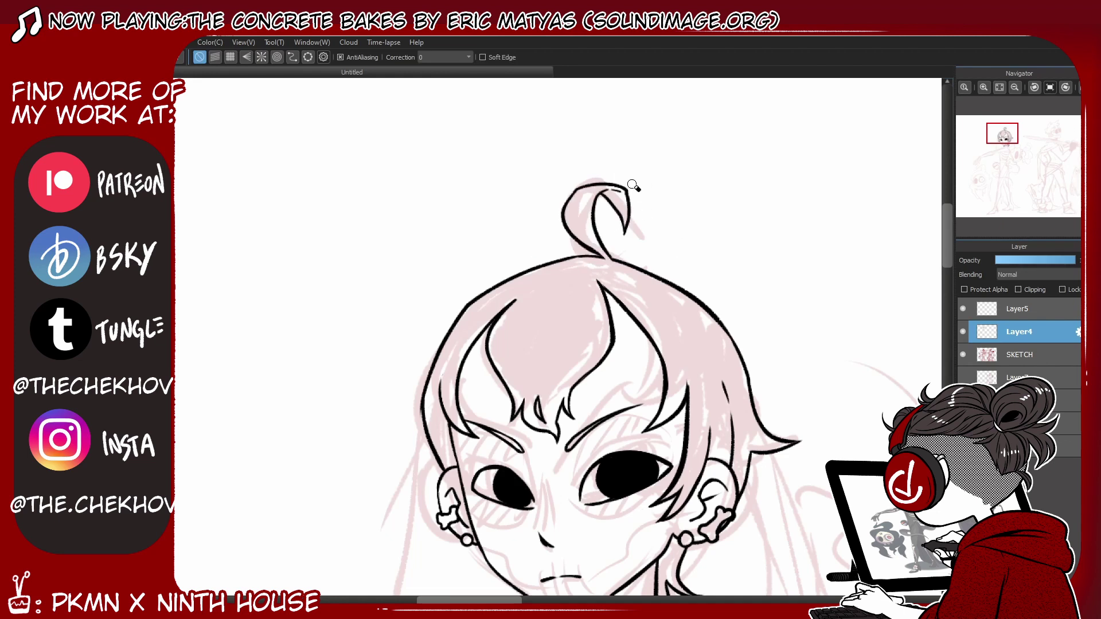
# Step: Ink a pointed side lock beside the smaller ear, undoing the first attempt
pyautogui.scroll(-2, 654, 253)
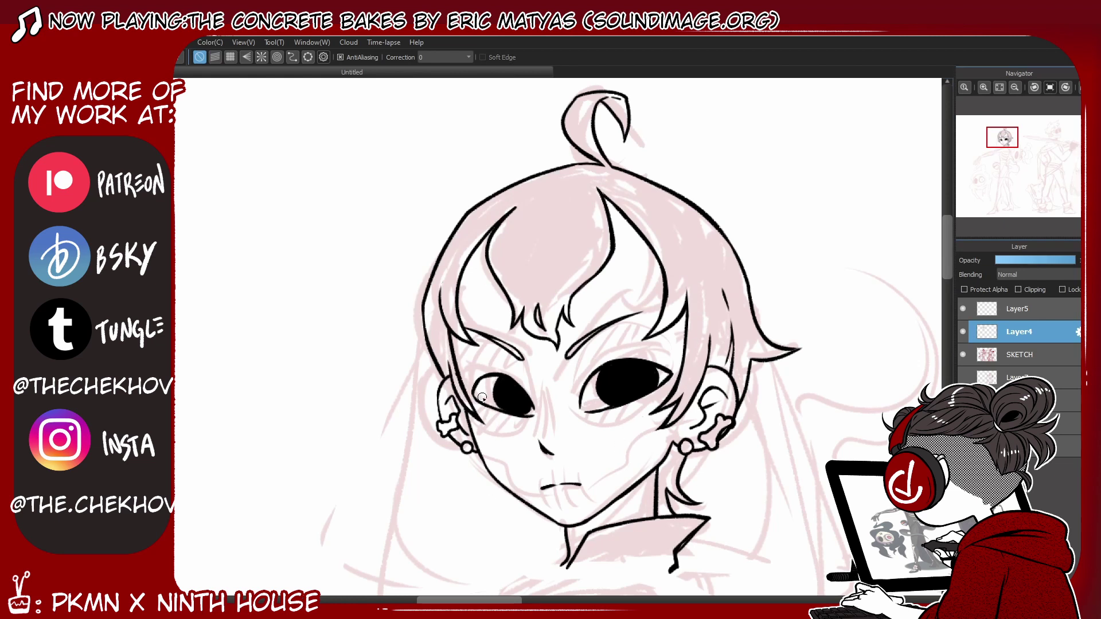
pyautogui.moveTo(475, 425); pyautogui.dragTo(462, 399)
pyautogui.hotkey('ctrl', 'z')
pyautogui.moveTo(453, 356); pyautogui.dragTo(463, 423)
# Step: Ink the outstretched arm's shoulder curve and the upper and lower contours of the upper arm
pyautogui.scroll(-5, 463, 406)
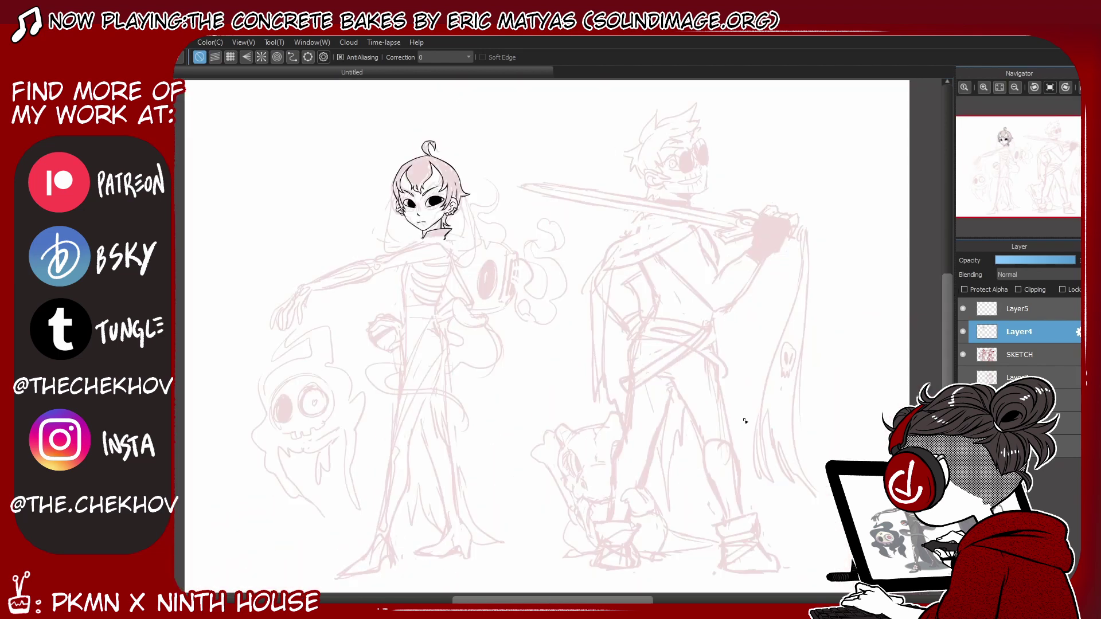
pyautogui.scroll(5, 432, 232)
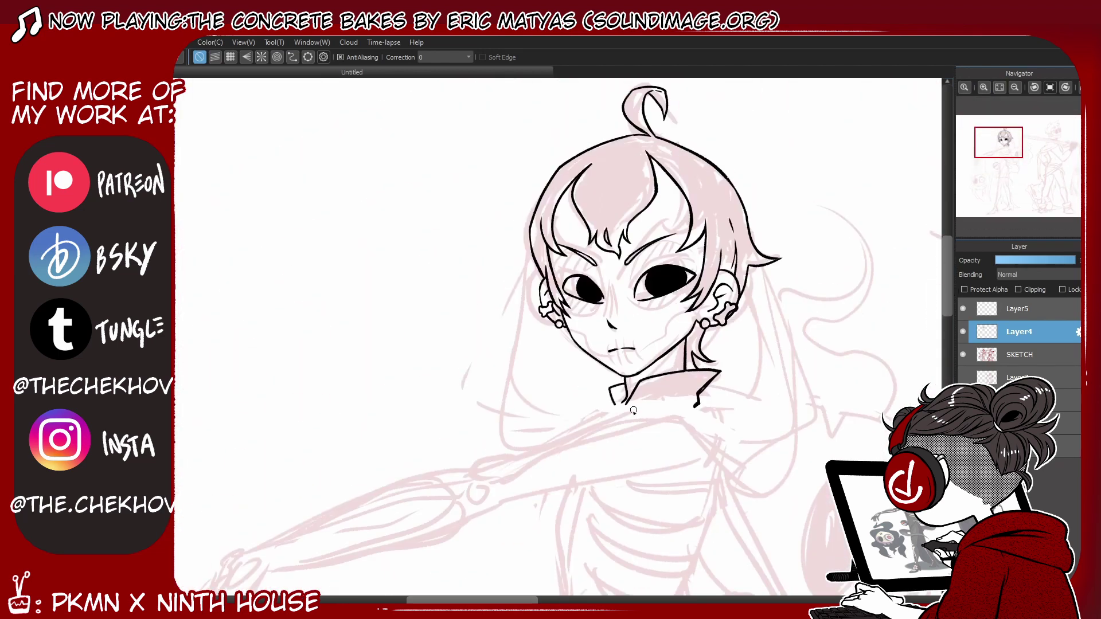
pyautogui.moveTo(601, 415); pyautogui.dragTo(681, 392)
pyautogui.moveTo(573, 429); pyautogui.dragTo(695, 404)
pyautogui.hotkey('ctrl', 'z')
pyautogui.moveTo(492, 458)
pyautogui.mouseDown()
pyautogui.moveTo(636, 409)
pyautogui.moveTo(729, 438)
pyautogui.mouseUp()
pyautogui.hotkey('ctrl', 'z')
pyautogui.moveTo(695, 405); pyautogui.dragTo(725, 476)
pyautogui.moveTo(507, 499); pyautogui.dragTo(688, 470)
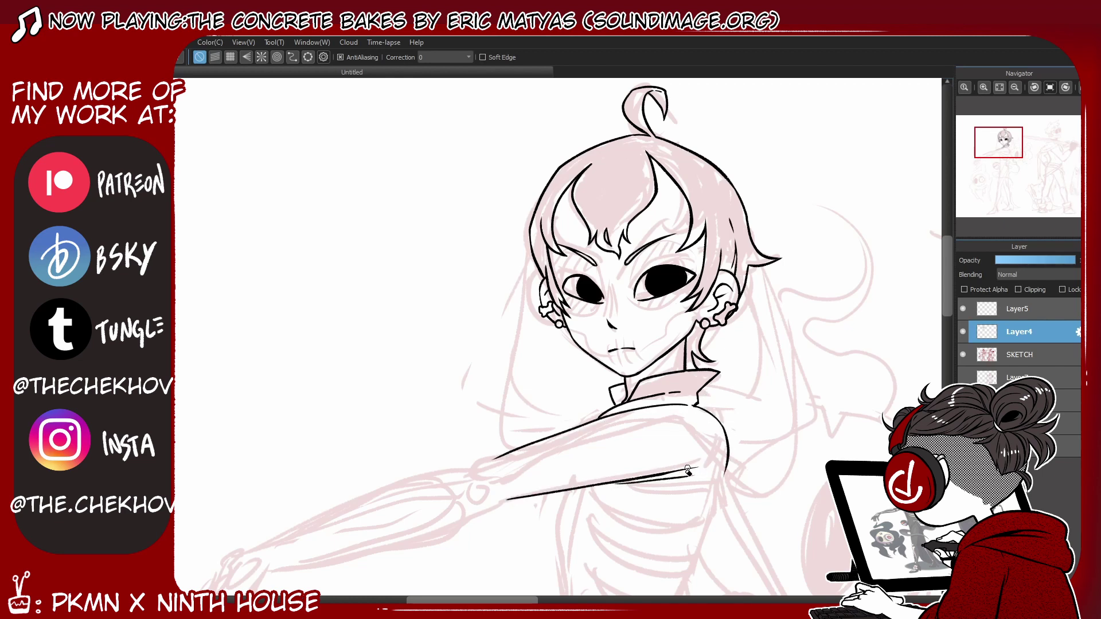
pyautogui.moveTo(621, 483); pyautogui.dragTo(678, 478)
pyautogui.press('e')
pyautogui.press('p')
# Step: Ink the outstretched forearm's upper and lower contours from elbow to wrist, redoing the first strokes
pyautogui.scroll(-3, 802, 458)
pyautogui.moveTo(481, 331); pyautogui.dragTo(272, 410)
pyautogui.moveTo(513, 366); pyautogui.dragTo(284, 437)
pyautogui.hotkey('ctrl', 'z')
pyautogui.hotkey('ctrl', 'z')
pyautogui.hotkey('ctrl', 'z')
pyautogui.moveTo(514, 321); pyautogui.dragTo(467, 336)
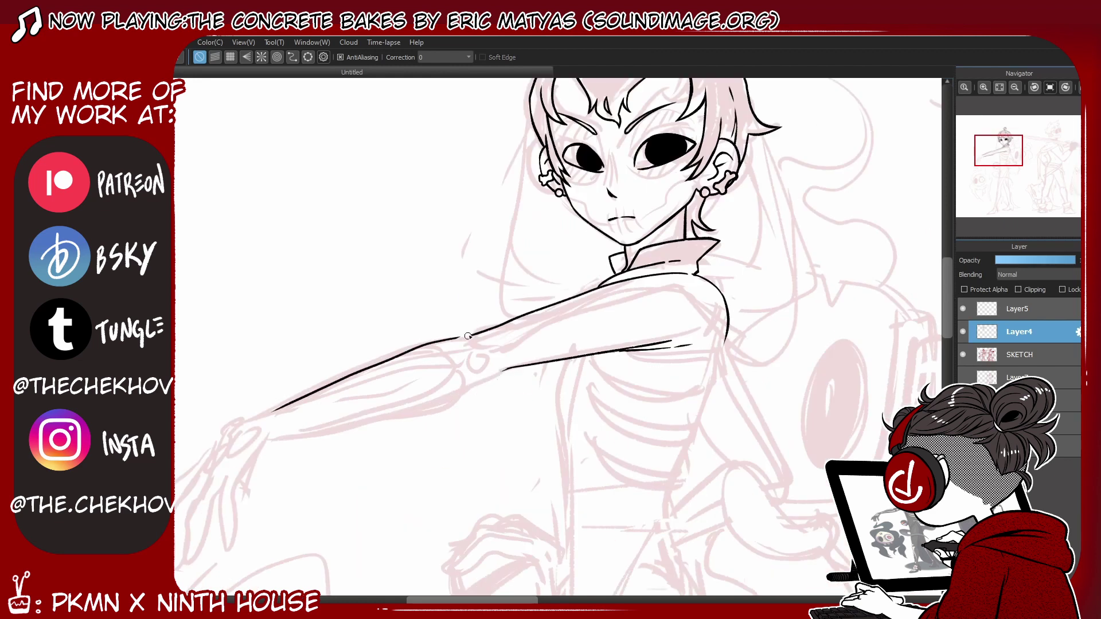
pyautogui.press('e')
pyautogui.moveTo(507, 368)
pyautogui.mouseDown()
pyautogui.moveTo(301, 430)
pyautogui.moveTo(437, 399)
pyautogui.mouseUp()
pyautogui.hotkey('ctrl', 'z')
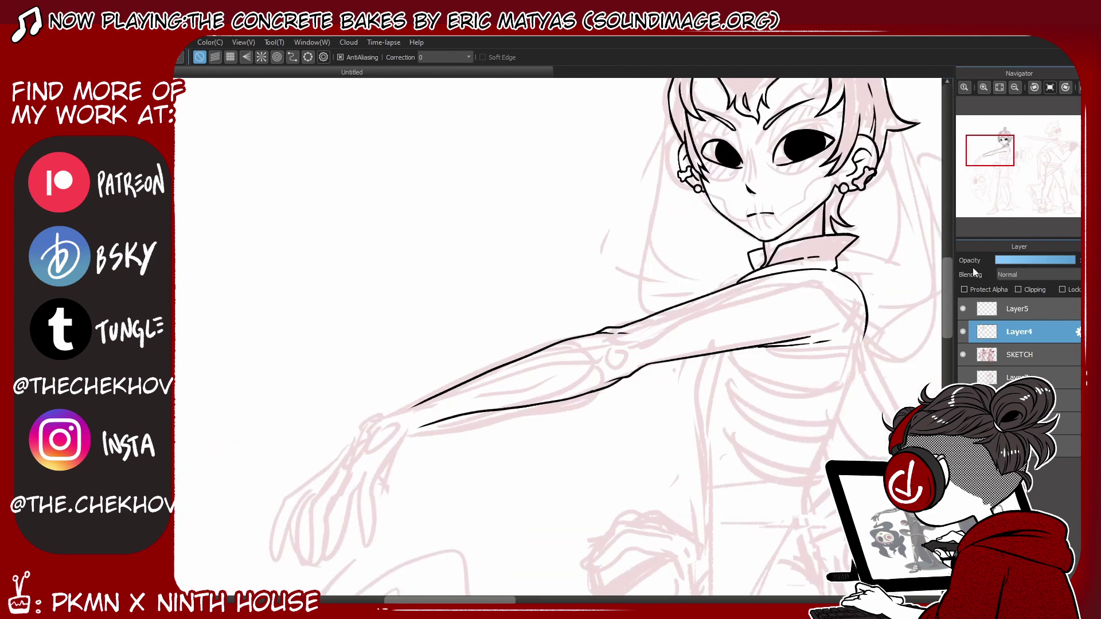
# Step: Ink the sleeve cuff at the elbow and start the outstretched hand's first finger
pyautogui.click(999, 87)
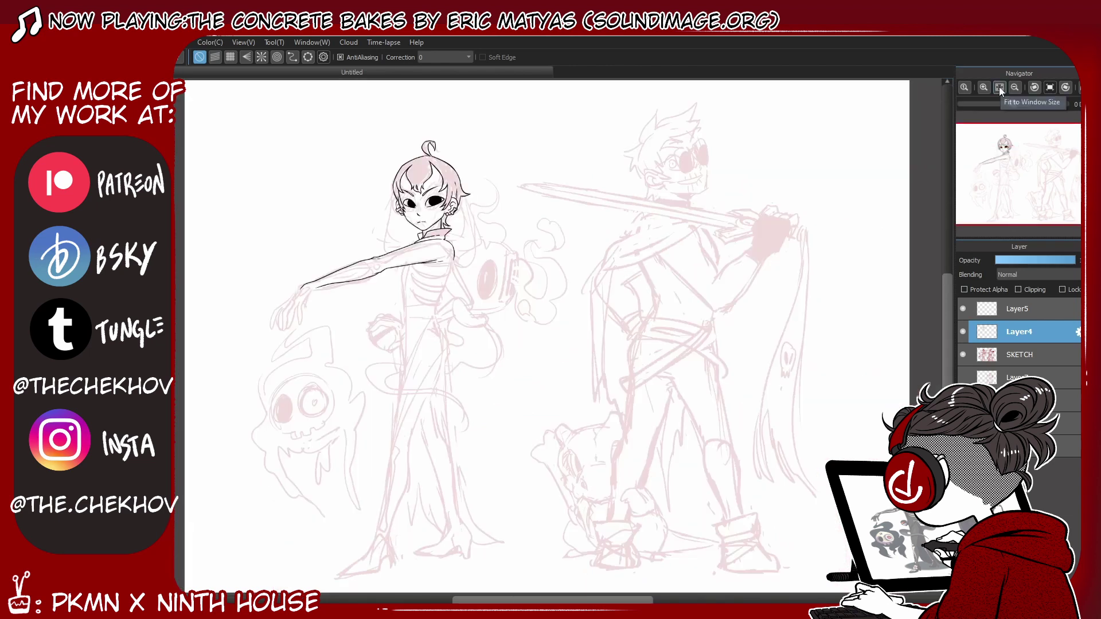
pyautogui.click(983, 87)
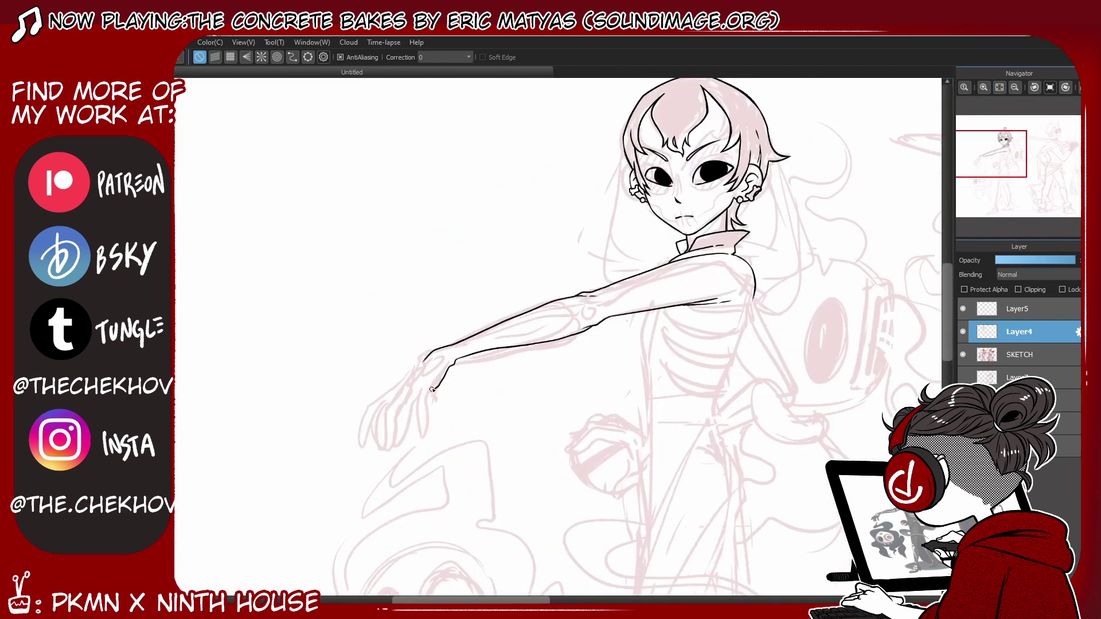
pyautogui.moveTo(596, 293)
pyautogui.mouseDown()
pyautogui.moveTo(614, 315)
pyautogui.moveTo(603, 324)
pyautogui.mouseUp()
pyautogui.moveTo(422, 387); pyautogui.dragTo(428, 427)
# Step: Switch to Discord, reply "I LOVE HIM" in the open direct message, and return to the drawing
pyautogui.hotkey('alt', 'Tab')
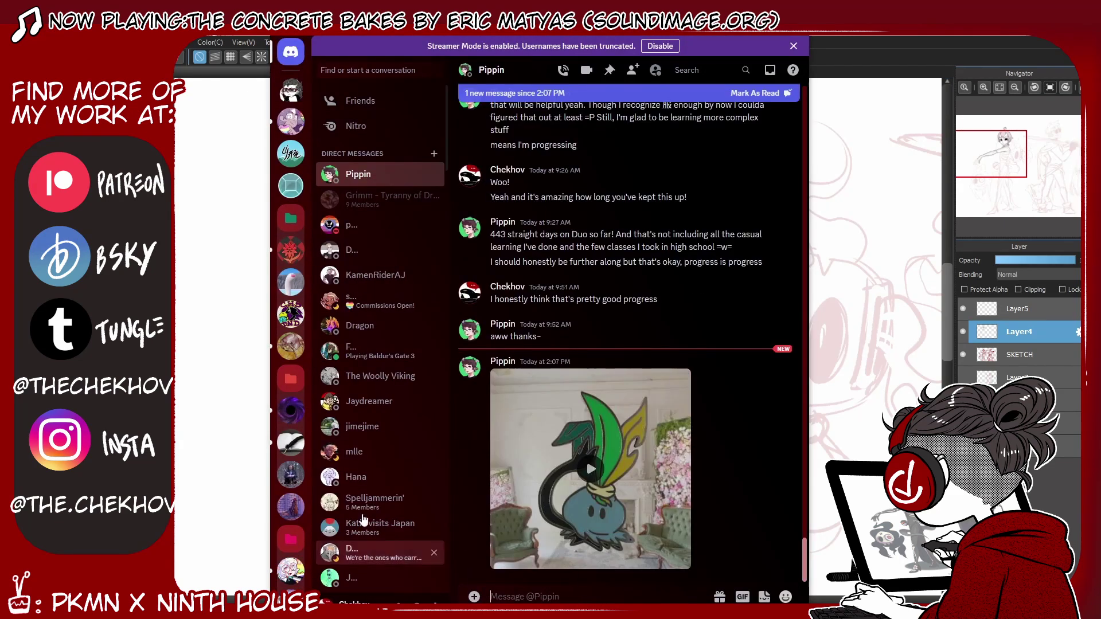
pyautogui.write('I LOVE HIM')
pyautogui.press('Return')
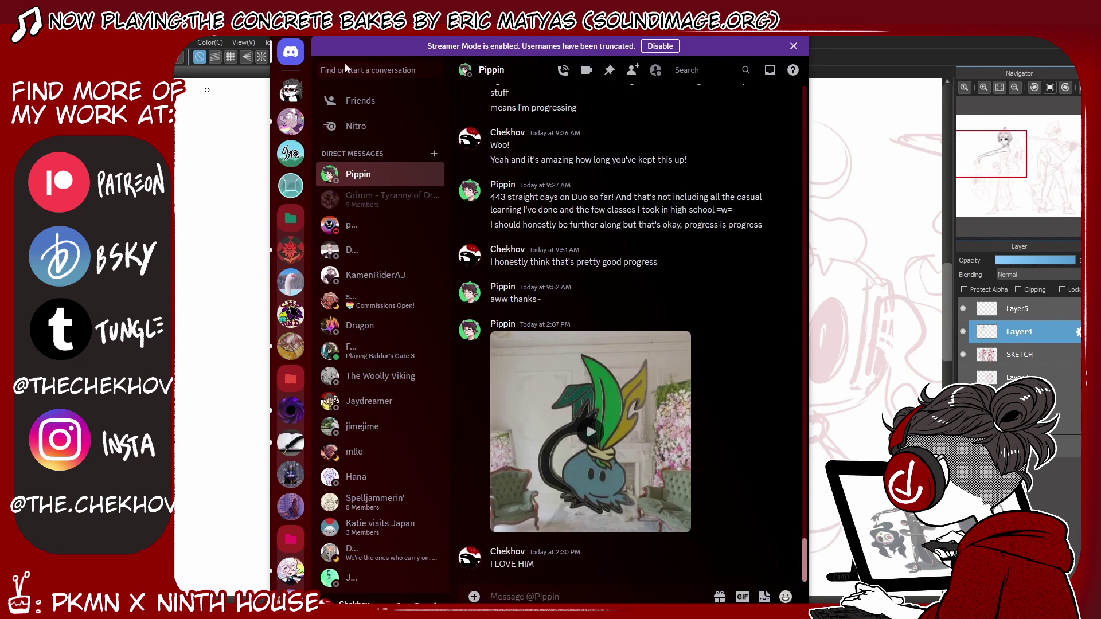
pyautogui.hotkey('alt', 'Tab')
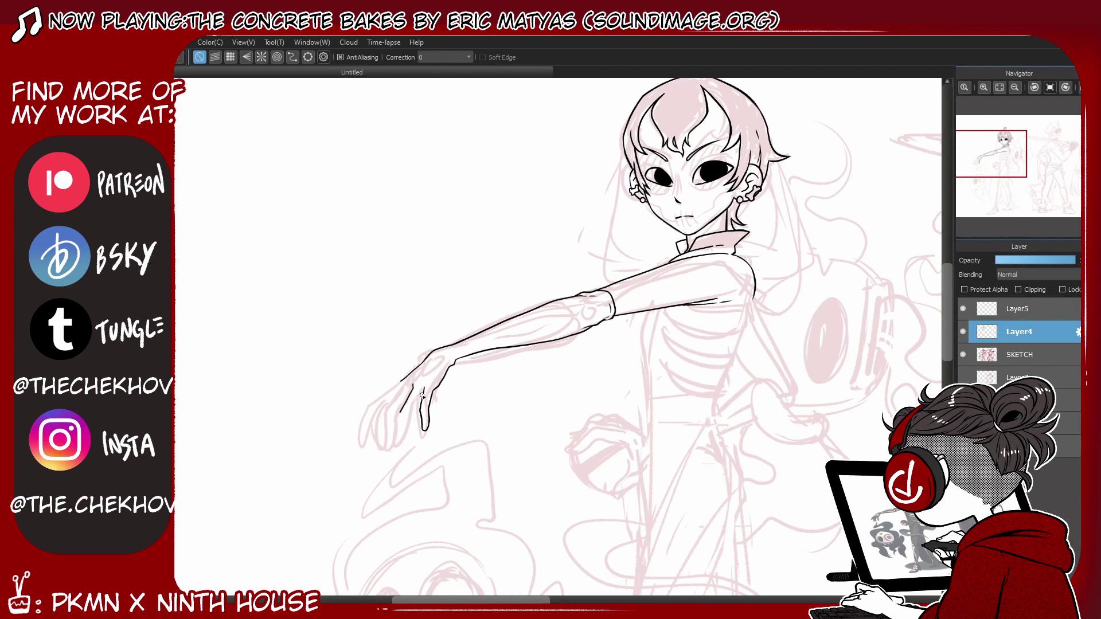
# Step: Ink the remaining fingers of the outstretched hand
pyautogui.moveTo(412, 389); pyautogui.dragTo(400, 432)
pyautogui.moveTo(405, 383); pyautogui.dragTo(389, 437)
pyautogui.moveTo(401, 381)
pyautogui.mouseDown()
pyautogui.moveTo(372, 417)
pyautogui.moveTo(387, 409)
pyautogui.mouseUp()
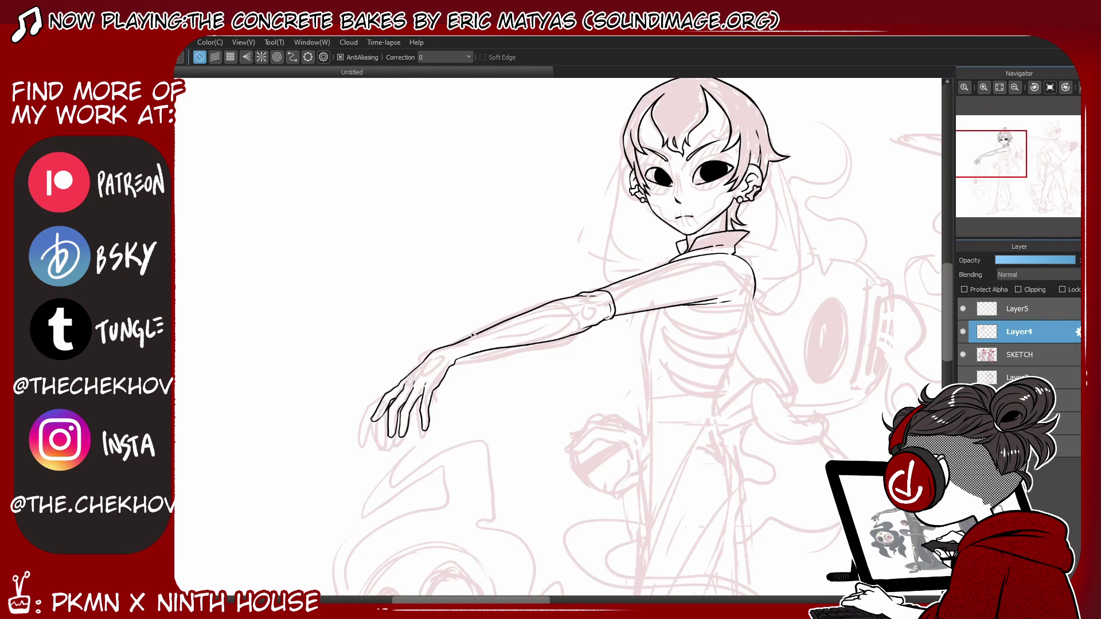
# Step: Ink the torso's front and back contours from the armpit past the waist to the hip
pyautogui.moveTo(651, 309)
pyautogui.mouseDown()
pyautogui.moveTo(652, 336)
pyautogui.moveTo(662, 308)
pyautogui.moveTo(659, 337)
pyautogui.moveTo(655, 311)
pyautogui.moveTo(662, 320)
pyautogui.moveTo(659, 311)
pyautogui.moveTo(649, 407)
pyautogui.mouseUp()
pyautogui.moveTo(754, 291); pyautogui.dragTo(719, 396)
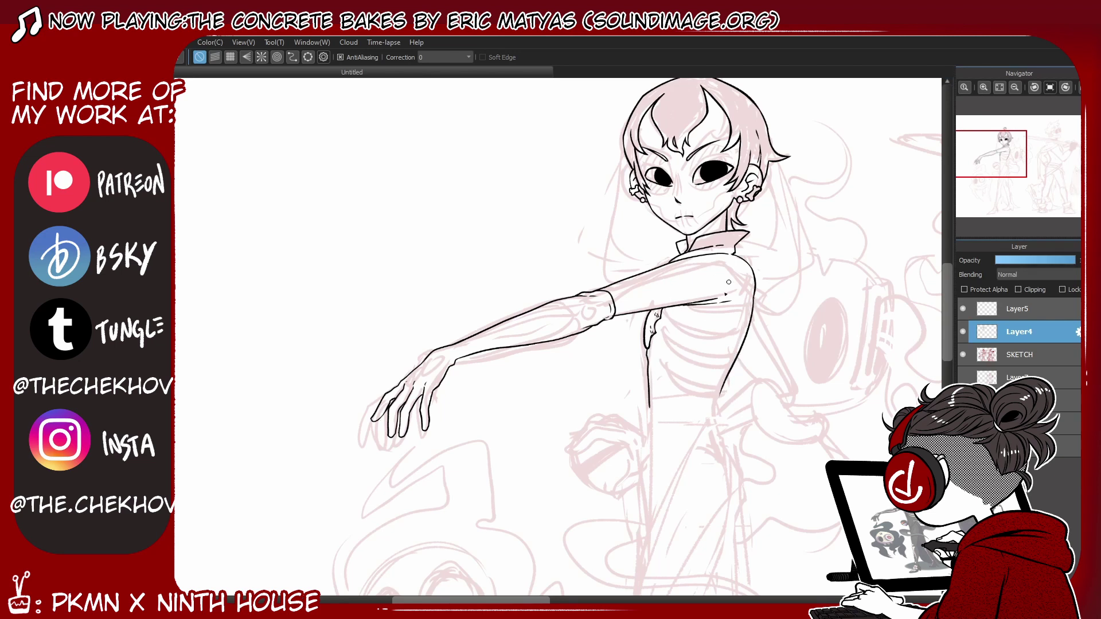
pyautogui.moveTo(649, 404); pyautogui.dragTo(645, 525)
pyautogui.moveTo(718, 396); pyautogui.dragTo(739, 479)
# Step: Ink the rear upper arm's two contours from the shoulder down to the elbow
pyautogui.scroll(-1, 952, 339)
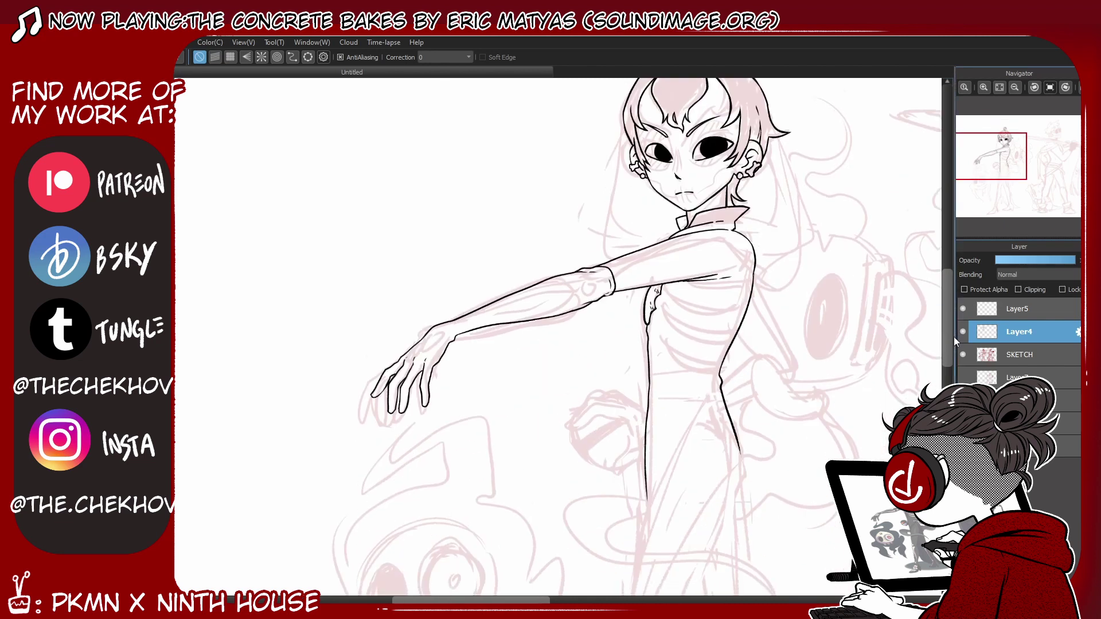
pyautogui.scroll(-1, 954, 336)
pyautogui.moveTo(752, 249); pyautogui.dragTo(793, 344)
pyautogui.moveTo(737, 309)
pyautogui.mouseDown()
pyautogui.moveTo(754, 336)
pyautogui.moveTo(793, 343)
pyautogui.mouseUp()
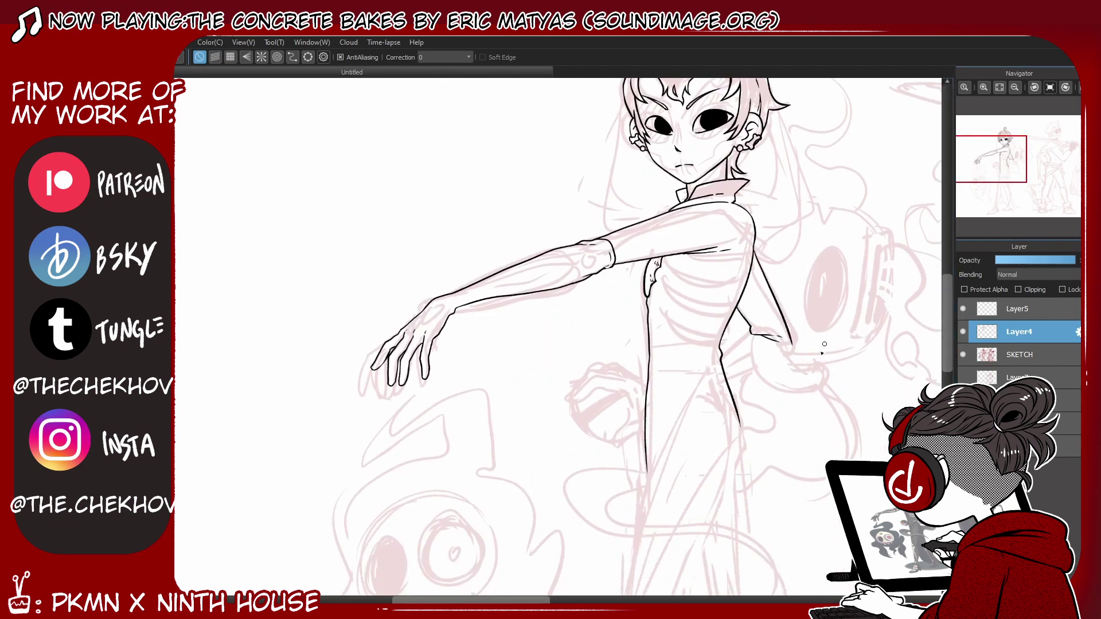
# Step: Ink a small bone clasp at the waist and the diagonal robe edge running down from it
pyautogui.scroll(-4, 767, 222)
pyautogui.moveTo(692, 264)
pyautogui.mouseDown()
pyautogui.moveTo(721, 257)
pyautogui.moveTo(652, 328)
pyautogui.moveTo(644, 361)
pyautogui.moveTo(670, 313)
pyautogui.moveTo(639, 375)
pyautogui.mouseUp()
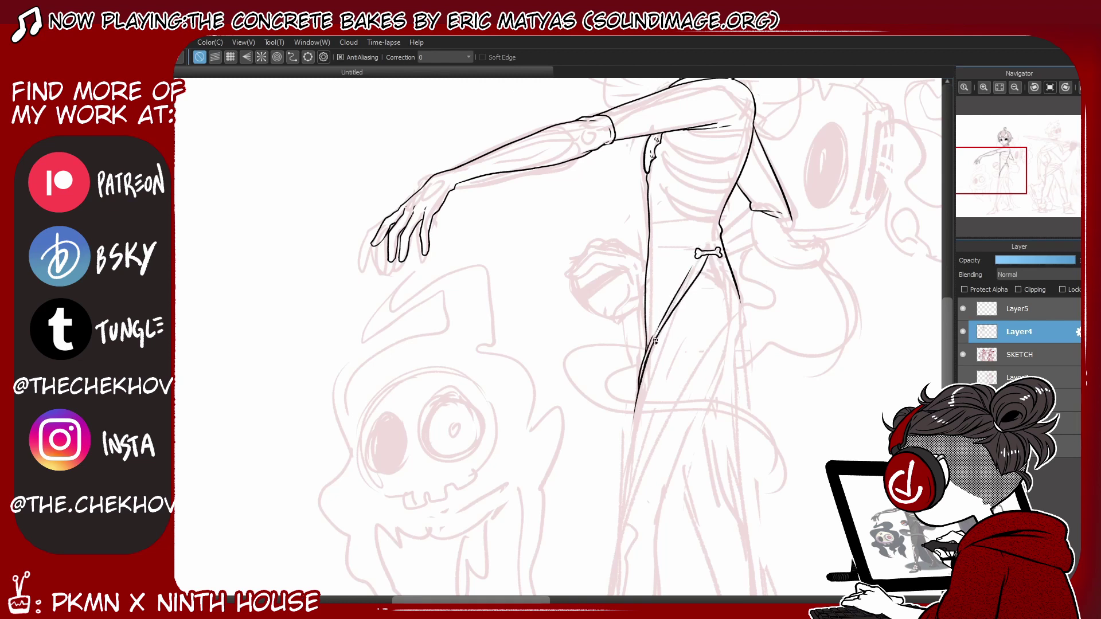
# Step: Ink the front leg's thigh contours down to the knee and the long rear hip line running down from the waist clasp
pyautogui.moveTo(665, 317); pyautogui.dragTo(649, 351)
pyautogui.moveTo(648, 298); pyautogui.dragTo(640, 369)
pyautogui.moveTo(654, 332); pyautogui.dragTo(644, 365)
pyautogui.scroll(-1, 693, 367)
pyautogui.moveTo(723, 321)
pyautogui.mouseDown()
pyautogui.moveTo(695, 373)
pyautogui.moveTo(660, 504)
pyautogui.mouseUp()
pyautogui.hotkey('ctrl', 'z')
pyautogui.hotkey('ctrl', 'z')
pyautogui.moveTo(640, 367); pyautogui.dragTo(621, 489)
pyautogui.moveTo(711, 229); pyautogui.dragTo(737, 449)
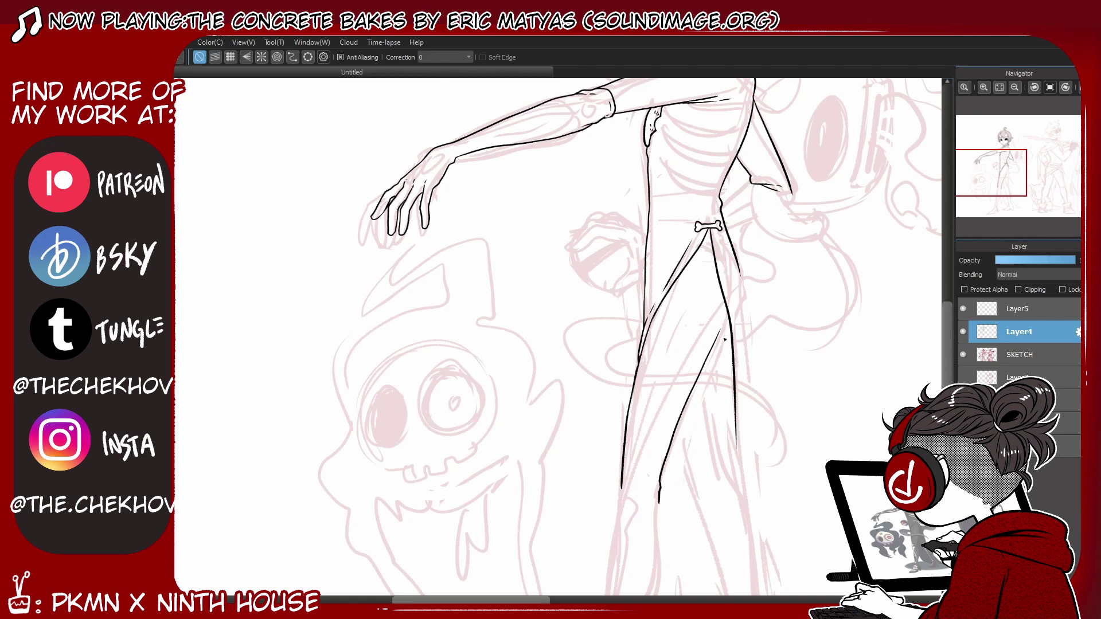
pyautogui.hotkey('ctrl', 'z')
pyautogui.moveTo(711, 229)
pyautogui.mouseDown()
pyautogui.moveTo(740, 321)
pyautogui.moveTo(740, 468)
pyautogui.mouseUp()
# Step: Flip the canvas view and ink the hand behind the torso with its fingers curled around a round ball
pyautogui.scroll(3, 712, 300)
pyautogui.press('h')
pyautogui.moveTo(451, 400); pyautogui.dragTo(472, 420)
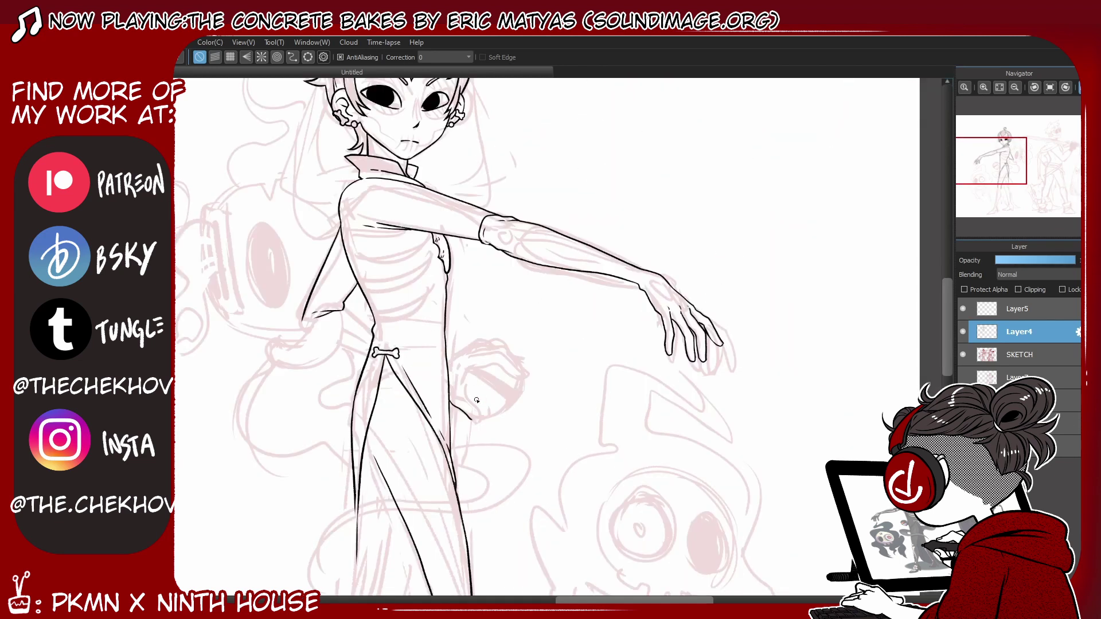
pyautogui.hotkey('ctrl', 'z')
pyautogui.moveTo(521, 371)
pyautogui.mouseDown()
pyautogui.moveTo(458, 402)
pyautogui.moveTo(484, 418)
pyautogui.mouseUp()
pyautogui.moveTo(450, 379)
pyautogui.mouseDown()
pyautogui.moveTo(490, 357)
pyautogui.moveTo(466, 396)
pyautogui.moveTo(476, 418)
pyautogui.mouseUp()
pyautogui.click(199, 57)
pyautogui.hotkey('ctrl', 'z')
pyautogui.hotkey('ctrl', 'z')
pyautogui.moveTo(468, 377)
pyautogui.mouseDown()
pyautogui.moveTo(507, 362)
pyautogui.moveTo(476, 370)
pyautogui.moveTo(476, 355)
pyautogui.moveTo(469, 372)
pyautogui.moveTo(524, 375)
pyautogui.mouseUp()
pyautogui.moveTo(466, 351)
pyautogui.mouseDown()
pyautogui.moveTo(516, 346)
pyautogui.moveTo(503, 369)
pyautogui.moveTo(461, 342)
pyautogui.moveTo(472, 420)
pyautogui.moveTo(455, 404)
pyautogui.moveTo(695, 328)
pyautogui.moveTo(658, 353)
pyautogui.moveTo(520, 376)
pyautogui.moveTo(579, 302)
pyautogui.moveTo(490, 348)
pyautogui.mouseUp()
pyautogui.press('m')
pyautogui.hotkey('ctrl', 't')
pyautogui.press('Return')
pyautogui.press('b')
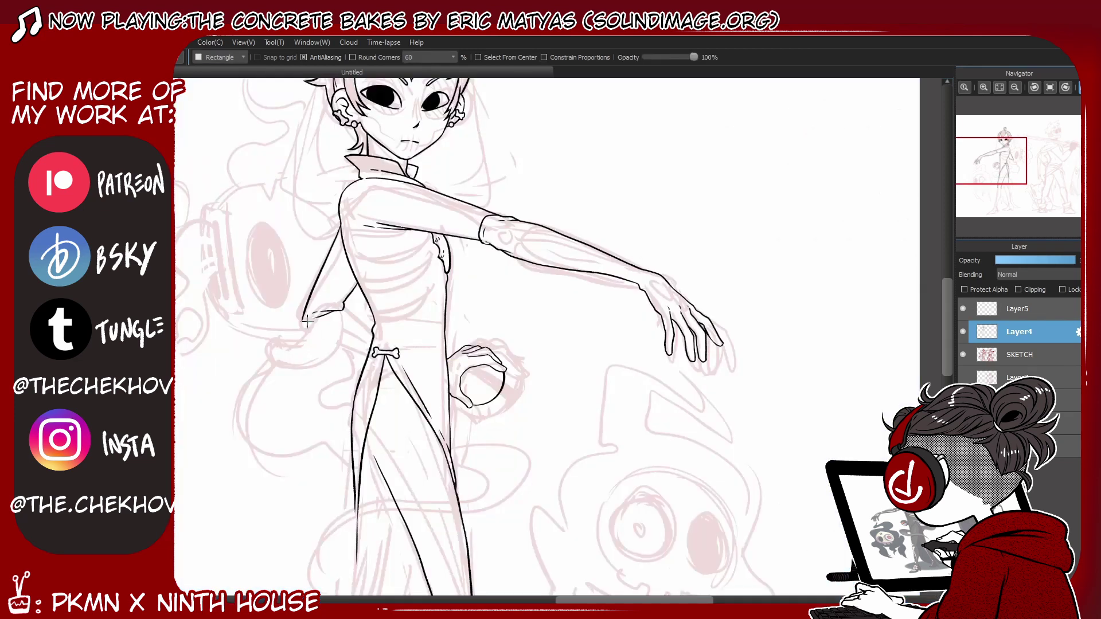
# Step: Ink the bent elbow, sleeve edge and forearm of the rear arm, running back to the waist
pyautogui.moveTo(303, 321); pyautogui.dragTo(368, 351)
pyautogui.moveTo(342, 312); pyautogui.dragTo(374, 331)
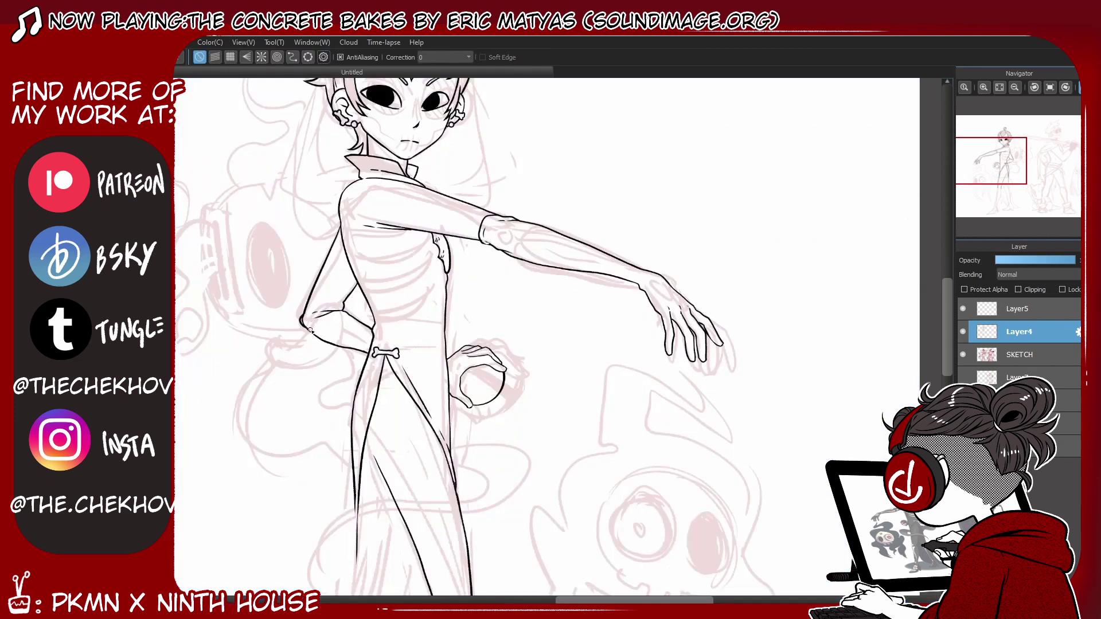
pyautogui.moveTo(300, 319); pyautogui.dragTo(345, 309)
# Step: Ink the straight parallel band across the held ball using parallel snapping, and finish the ball's edge
pyautogui.click(215, 56)
pyautogui.moveTo(467, 370); pyautogui.dragTo(497, 391)
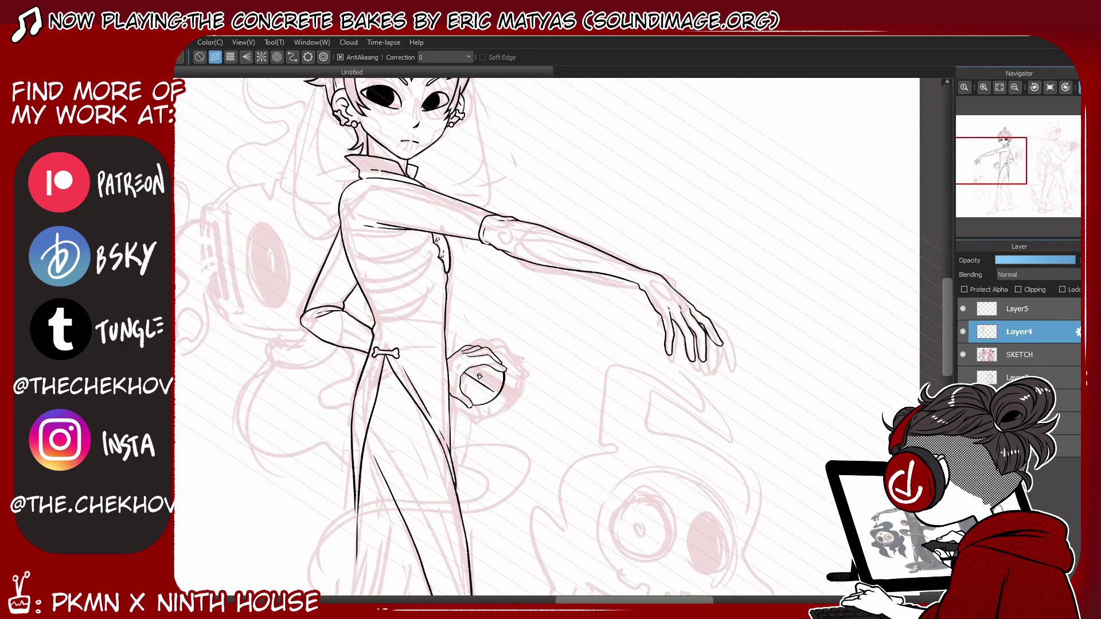
pyautogui.press('Escape')
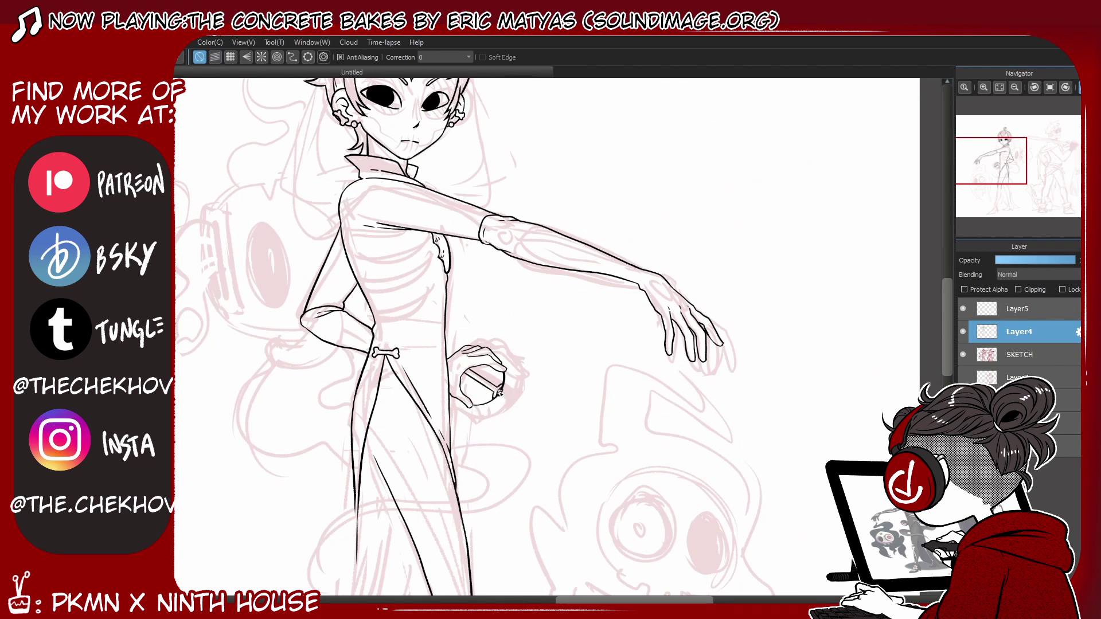
pyautogui.moveTo(501, 390); pyautogui.dragTo(500, 395)
# Step: Ink the knobbly spine bumps along the back and the row of curved ribs across the torso
pyautogui.moveTo(351, 183)
pyautogui.mouseDown()
pyautogui.moveTo(328, 208)
pyautogui.moveTo(336, 214)
pyautogui.moveTo(345, 197)
pyautogui.moveTo(332, 237)
pyautogui.moveTo(352, 274)
pyautogui.mouseUp()
pyautogui.moveTo(343, 235)
pyautogui.mouseDown()
pyautogui.moveTo(403, 234)
pyautogui.moveTo(383, 222)
pyautogui.moveTo(382, 246)
pyautogui.moveTo(361, 254)
pyautogui.moveTo(431, 243)
pyautogui.mouseUp()
pyautogui.hotkey('ctrl', 'z')
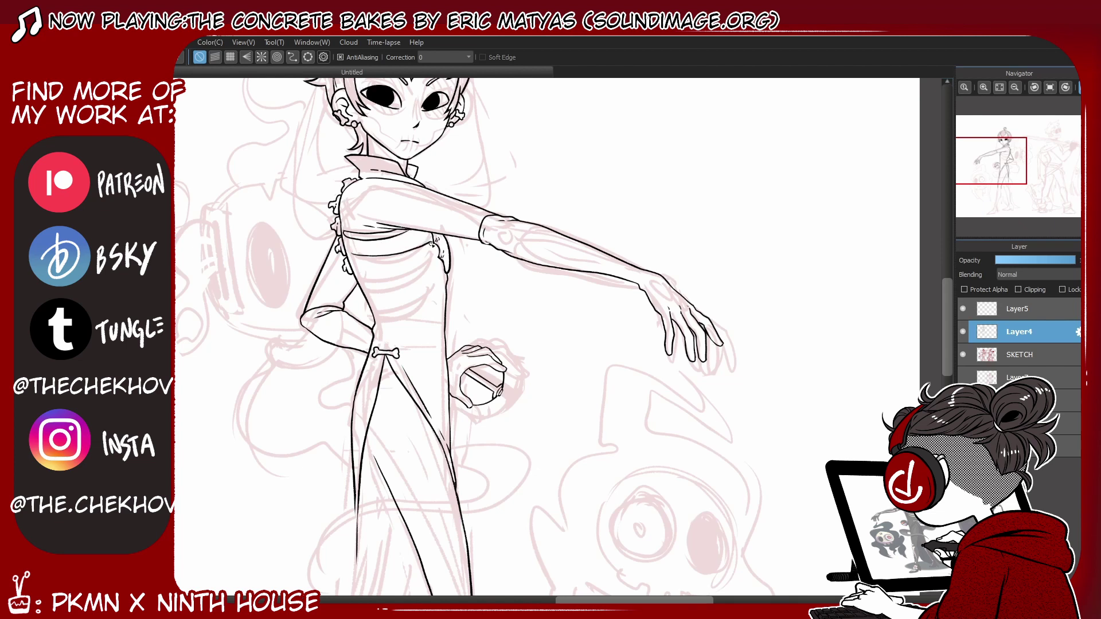
pyautogui.moveTo(344, 249); pyautogui.dragTo(424, 246)
pyautogui.moveTo(355, 274)
pyautogui.mouseDown()
pyautogui.moveTo(368, 310)
pyautogui.moveTo(357, 276)
pyautogui.moveTo(431, 262)
pyautogui.mouseUp()
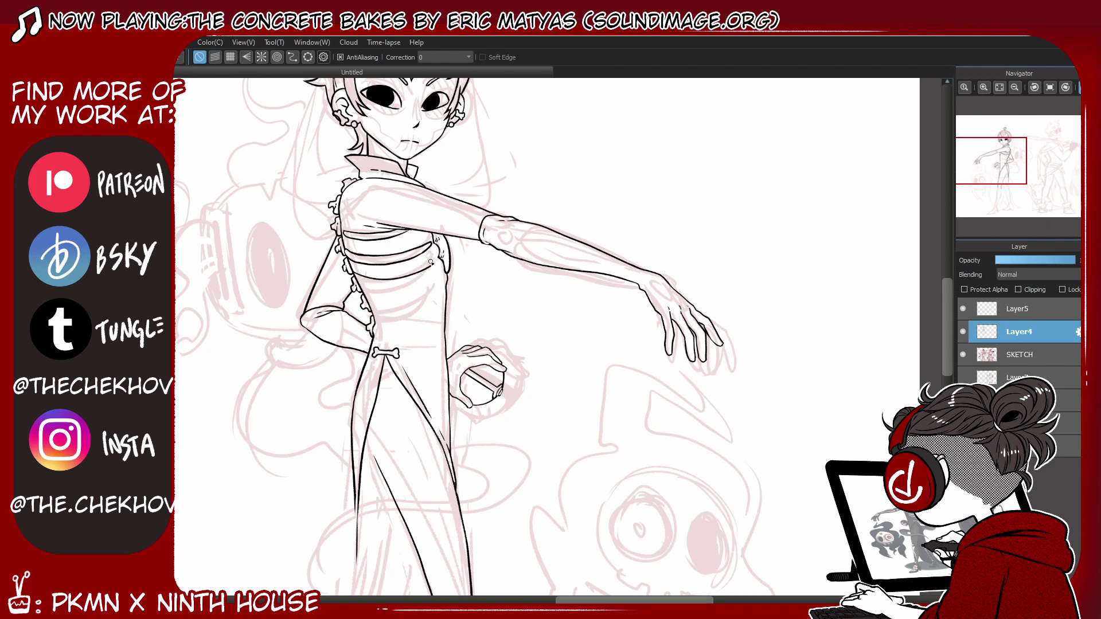
pyautogui.moveTo(360, 285)
pyautogui.mouseDown()
pyautogui.moveTo(438, 266)
pyautogui.moveTo(425, 284)
pyautogui.mouseUp()
pyautogui.moveTo(365, 309)
pyautogui.mouseDown()
pyautogui.moveTo(423, 290)
pyautogui.moveTo(441, 262)
pyautogui.mouseUp()
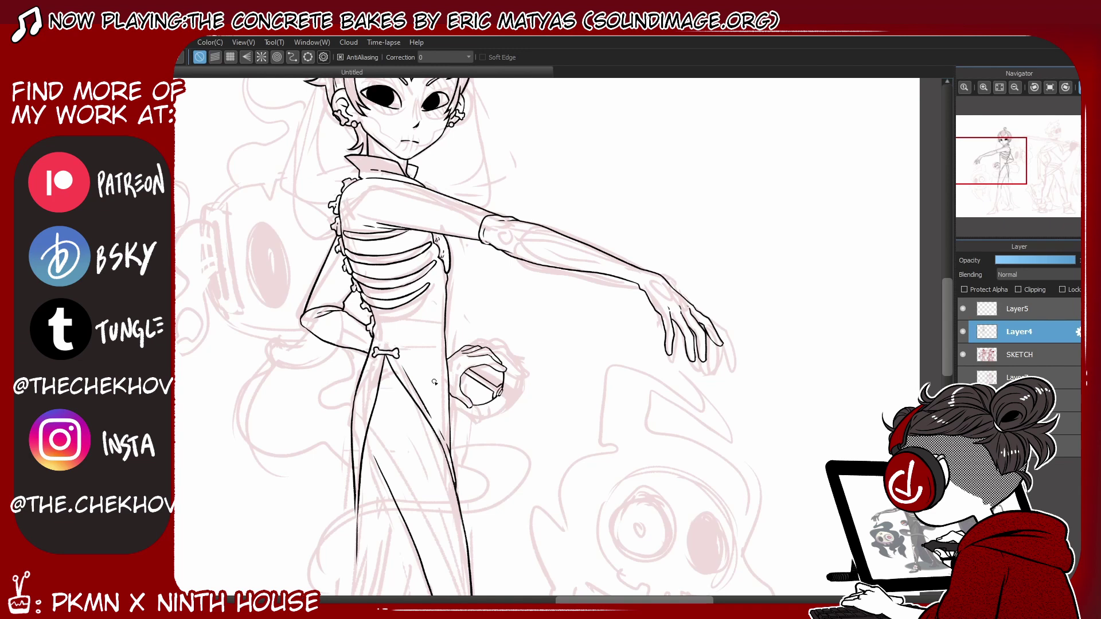
# Step: Ink the front lower leg's contours down to the ankle, with a kneecap and two slender shin bones
pyautogui.scroll(-3, 434, 382)
pyautogui.scroll(-3, 434, 381)
pyautogui.moveTo(434, 302)
pyautogui.mouseDown()
pyautogui.moveTo(448, 398)
pyautogui.moveTo(478, 481)
pyautogui.mouseUp()
pyautogui.moveTo(472, 289); pyautogui.dragTo(505, 487)
pyautogui.moveTo(476, 299)
pyautogui.mouseDown()
pyautogui.moveTo(460, 309)
pyautogui.moveTo(489, 410)
pyautogui.mouseUp()
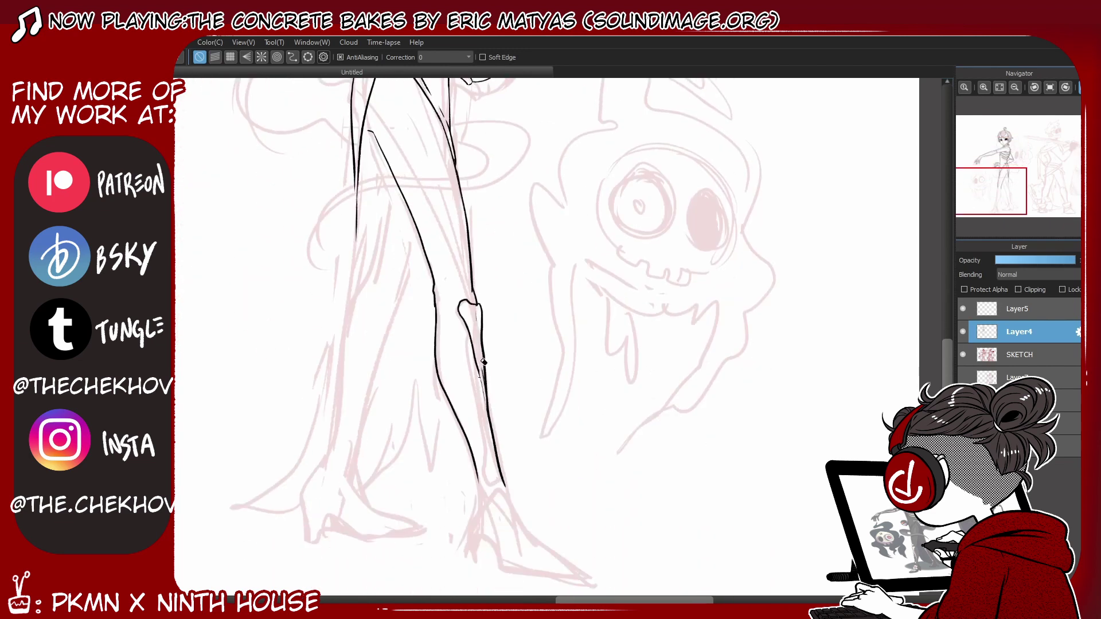
pyautogui.moveTo(470, 337); pyautogui.dragTo(487, 462)
pyautogui.moveTo(483, 358)
pyautogui.mouseDown()
pyautogui.moveTo(493, 419)
pyautogui.moveTo(495, 403)
pyautogui.moveTo(481, 440)
pyautogui.moveTo(500, 480)
pyautogui.mouseUp()
pyautogui.moveTo(470, 299); pyautogui.dragTo(475, 281)
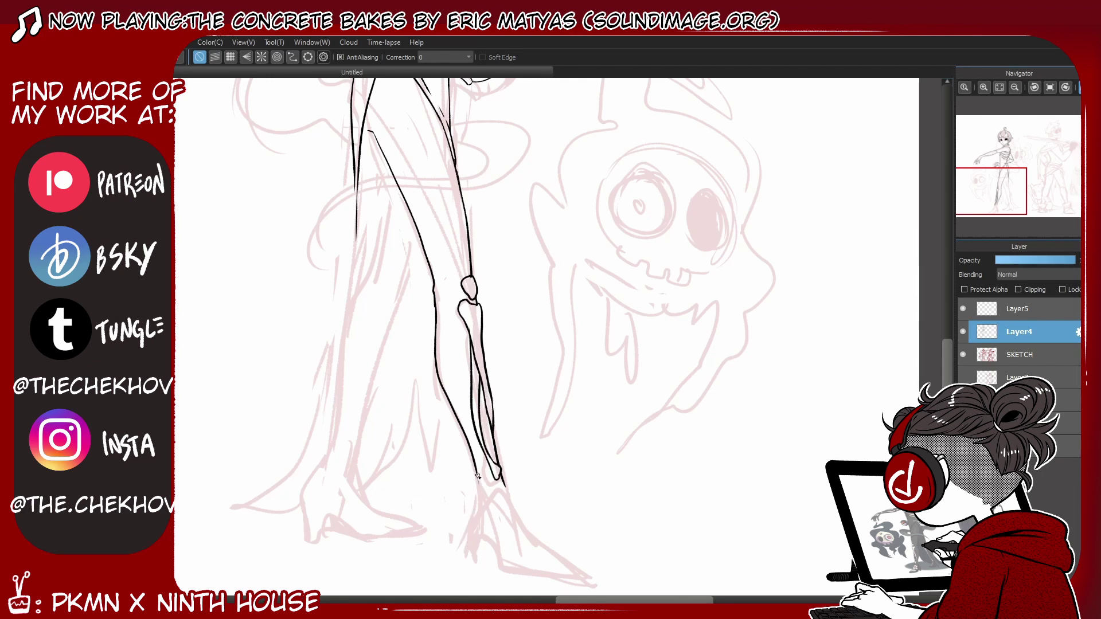
# Step: Ink the small wrist bones, the two long forearm bones and the elbow joint on the outstretched arm
pyautogui.moveTo(946, 384); pyautogui.dragTo(946, 298)
pyautogui.moveTo(195, 360); pyautogui.dragTo(482, 360)
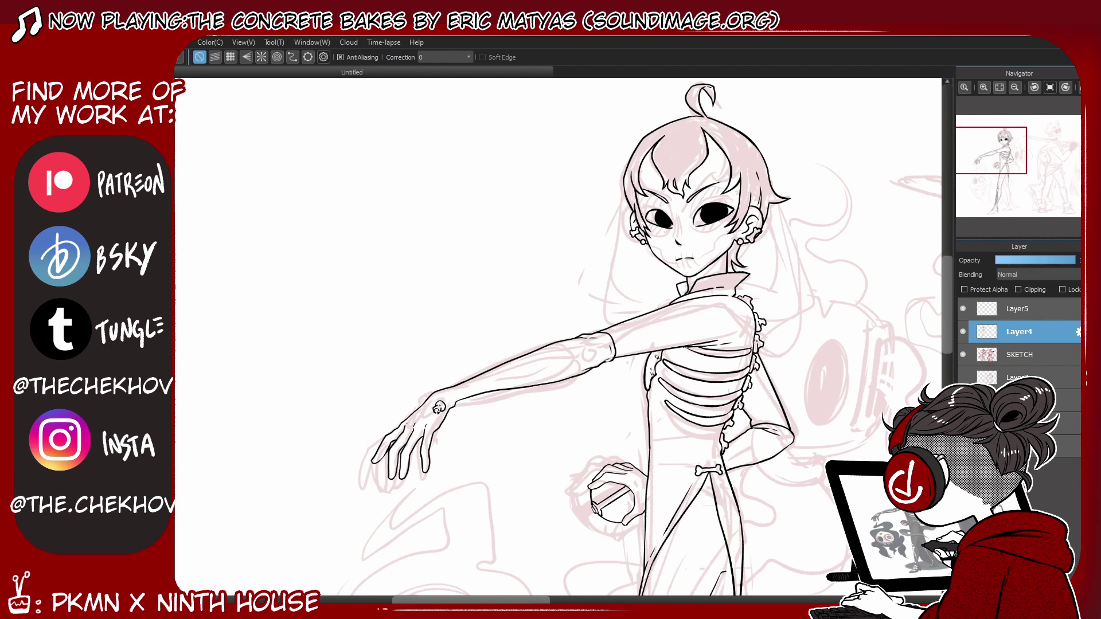
pyautogui.moveTo(441, 402); pyautogui.dragTo(417, 421)
pyautogui.moveTo(590, 354)
pyautogui.mouseDown()
pyautogui.moveTo(601, 361)
pyautogui.moveTo(465, 388)
pyautogui.moveTo(585, 359)
pyautogui.moveTo(468, 378)
pyautogui.mouseUp()
pyautogui.hotkey('ctrl', 'z')
pyautogui.moveTo(572, 337); pyautogui.dragTo(538, 349)
pyautogui.hotkey('ctrl', 'z')
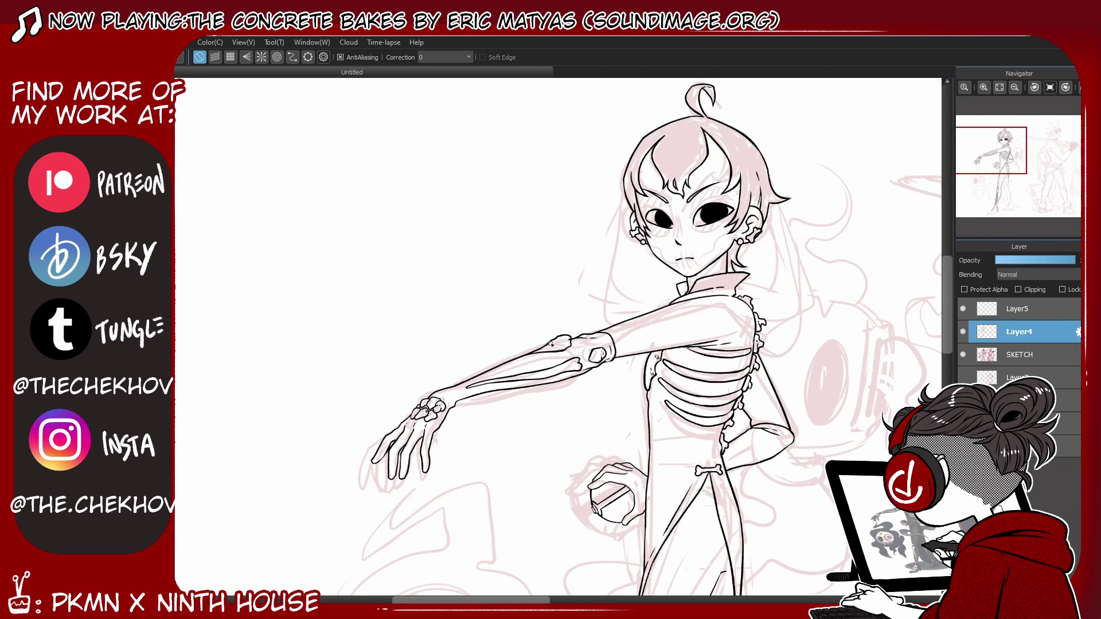
pyautogui.hotkey('ctrl', 'z')
pyautogui.moveTo(557, 338)
pyautogui.mouseDown()
pyautogui.moveTo(572, 343)
pyautogui.moveTo(538, 346)
pyautogui.mouseUp()
pyautogui.hotkey('ctrl', 'z')
pyautogui.moveTo(487, 384); pyautogui.dragTo(462, 391)
pyautogui.moveTo(547, 345)
pyautogui.mouseDown()
pyautogui.moveTo(497, 366)
pyautogui.moveTo(553, 343)
pyautogui.moveTo(519, 351)
pyautogui.mouseUp()
# Step: Ink the front foot's pointed heeled shoe with a cluster of rounded ankle bones on its instep
pyautogui.moveTo(762, 410); pyautogui.dragTo(555, 410)
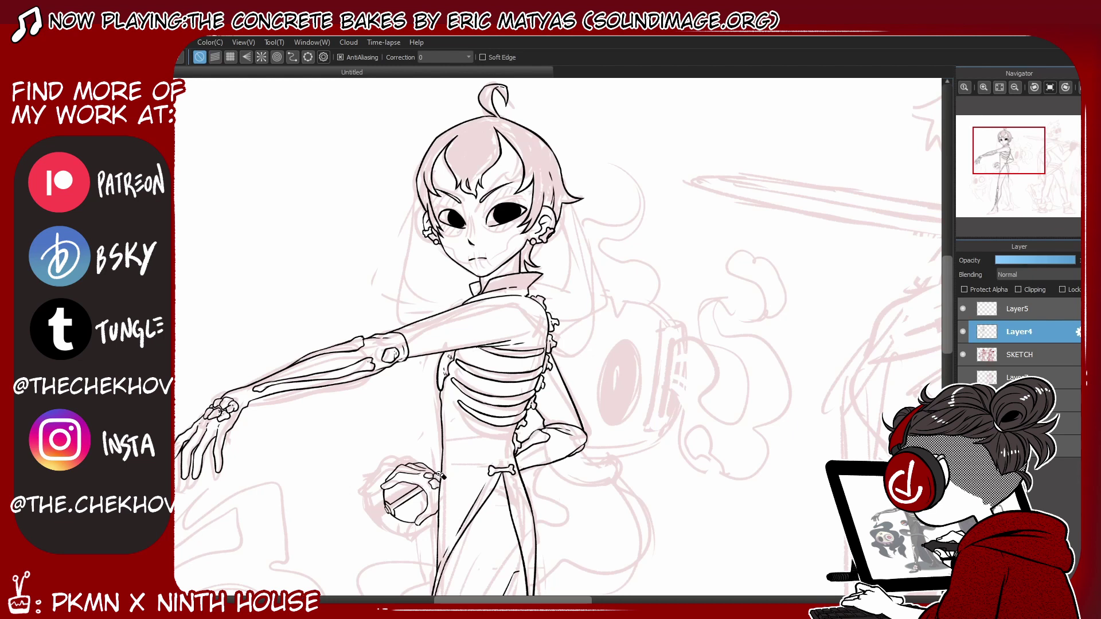
pyautogui.moveTo(425, 477); pyautogui.dragTo(425, 153)
pyautogui.scroll(-3, 358, 573)
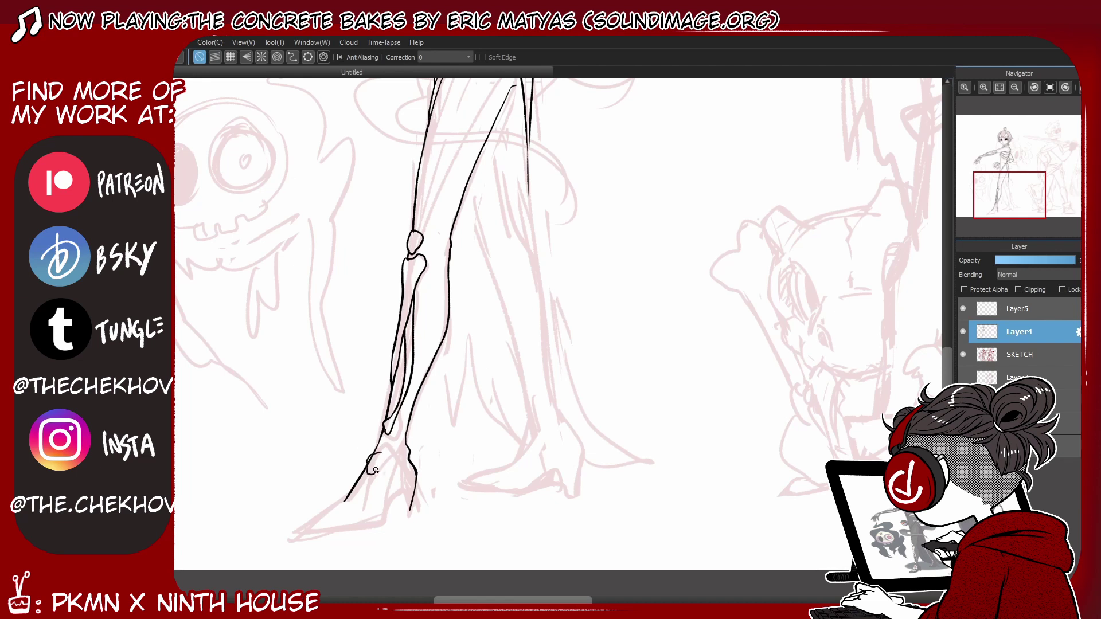
pyautogui.moveTo(394, 460)
pyautogui.mouseDown()
pyautogui.moveTo(376, 455)
pyautogui.moveTo(374, 485)
pyautogui.moveTo(363, 474)
pyautogui.mouseUp()
pyautogui.moveTo(346, 498)
pyautogui.mouseDown()
pyautogui.moveTo(313, 526)
pyautogui.moveTo(386, 520)
pyautogui.moveTo(312, 522)
pyautogui.moveTo(386, 520)
pyautogui.moveTo(315, 532)
pyautogui.moveTo(408, 511)
pyautogui.mouseUp()
pyautogui.hotkey('ctrl', 'z')
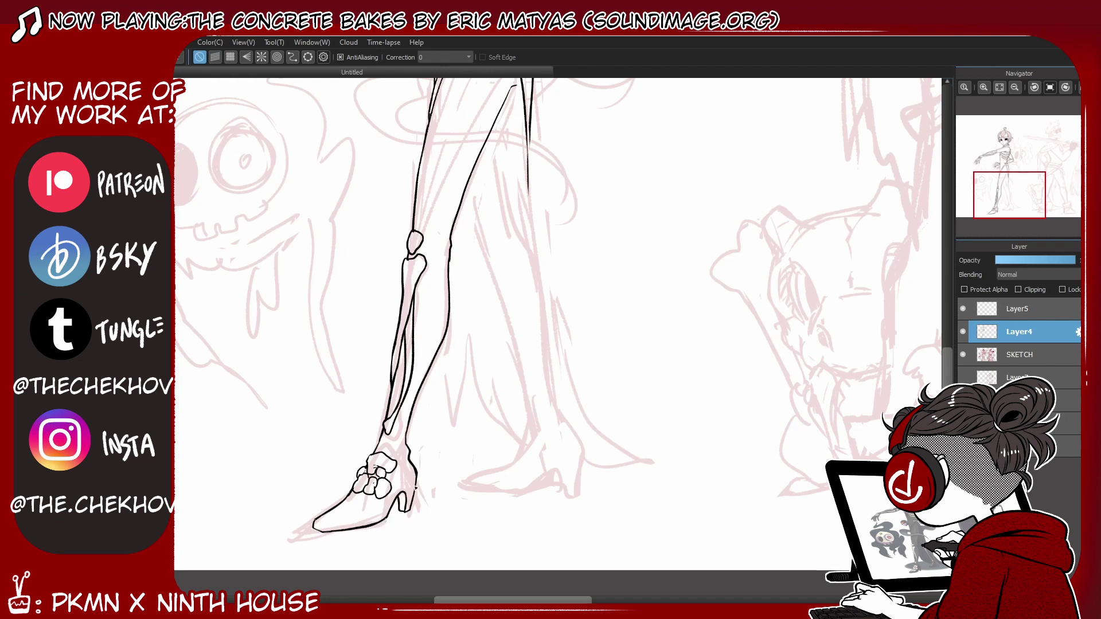
# Step: Ink the long, thin foot bones reaching toward the toe of the front shoe
pyautogui.scroll(-5, 415, 486)
pyautogui.scroll(5, 508, 452)
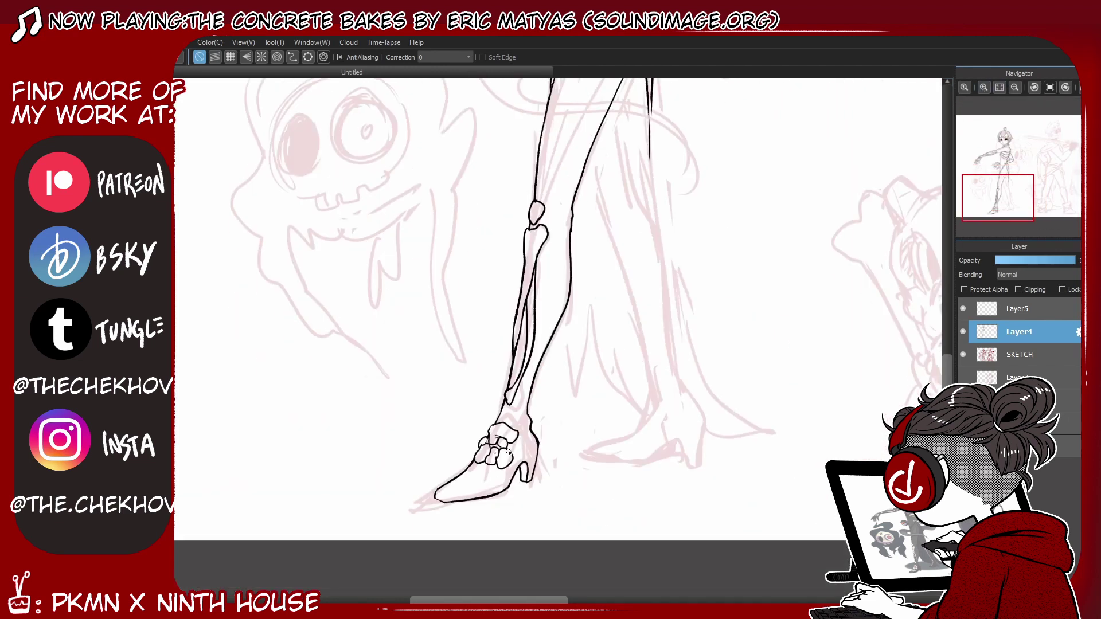
pyautogui.moveTo(460, 487)
pyautogui.mouseDown()
pyautogui.moveTo(479, 467)
pyautogui.moveTo(484, 483)
pyautogui.mouseUp()
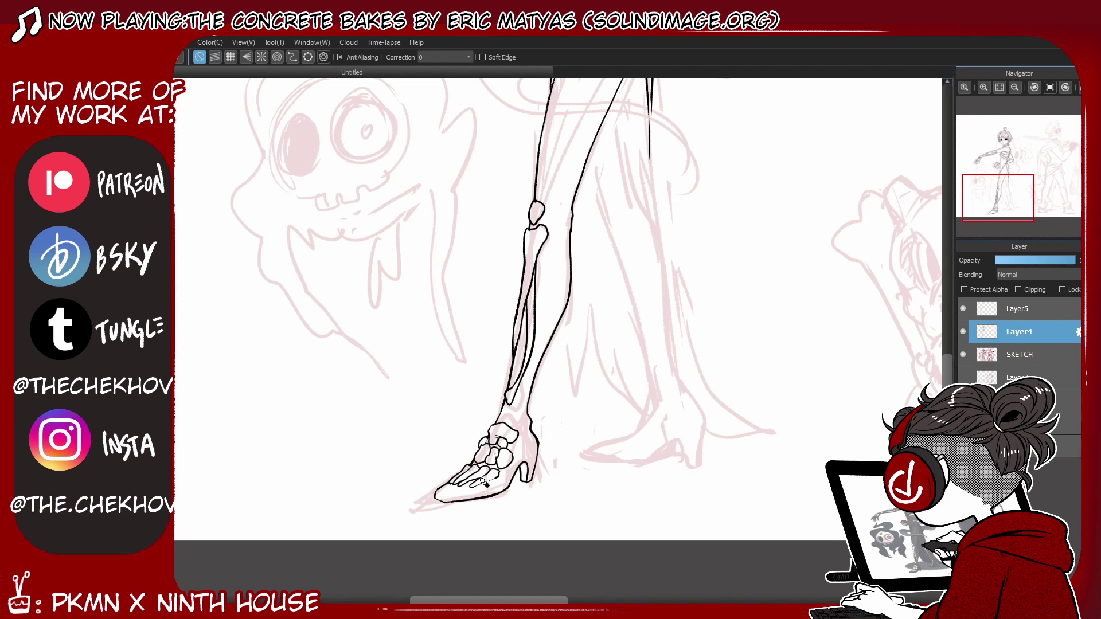
pyautogui.scroll(-5, 930, 199)
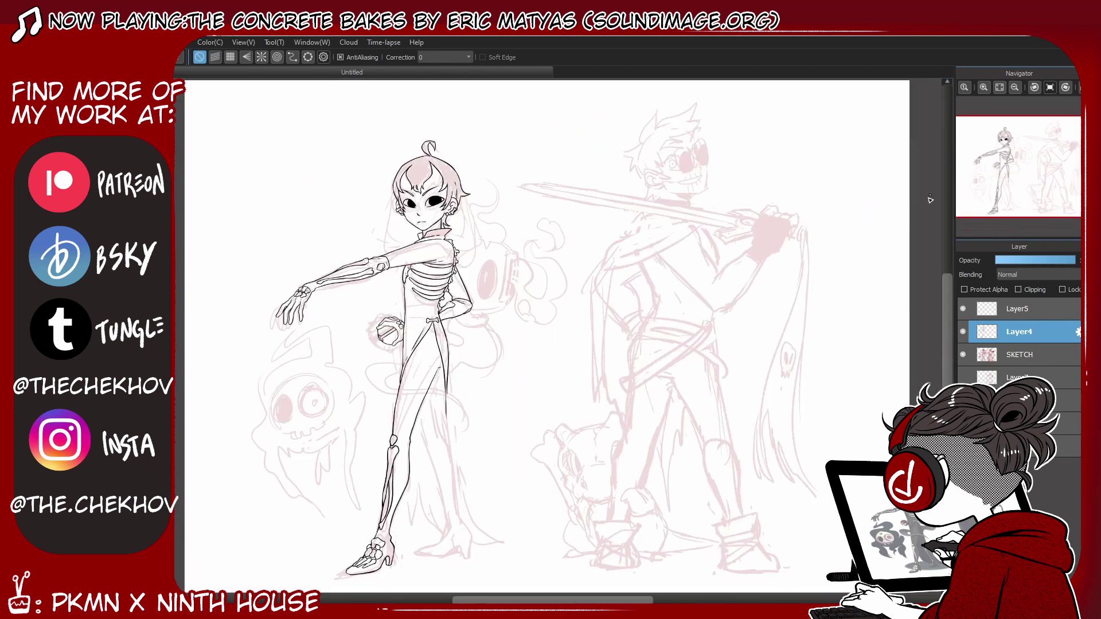
# Step: Ink the rear leg's front and back contours from the thigh down to the ankle
pyautogui.click(983, 87)
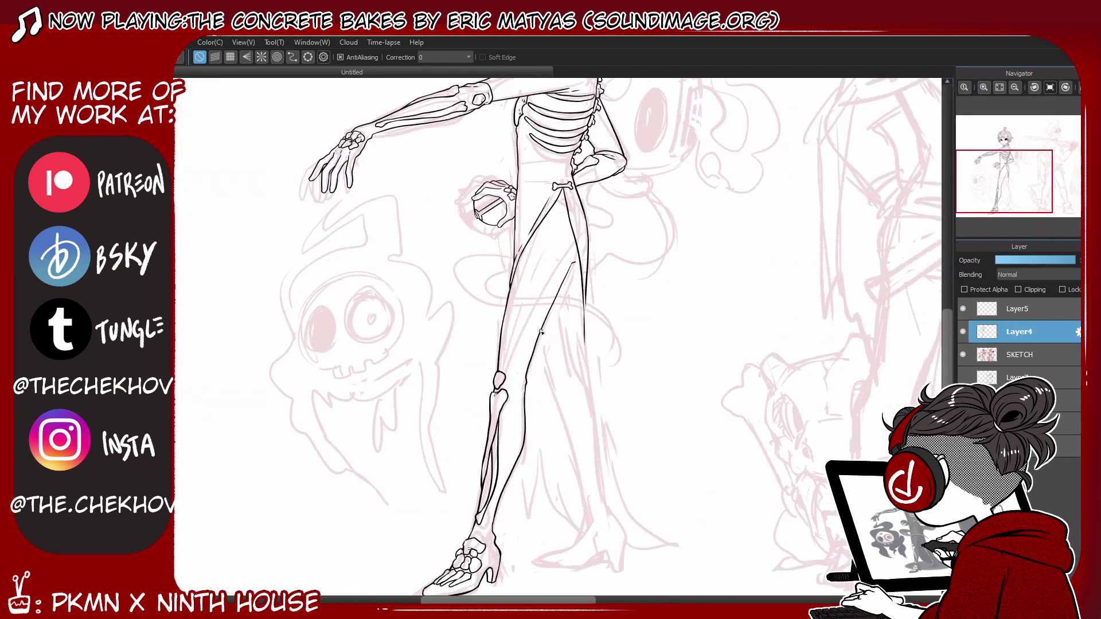
pyautogui.moveTo(551, 376); pyautogui.dragTo(544, 327)
pyautogui.hotkey('ctrl', 'z')
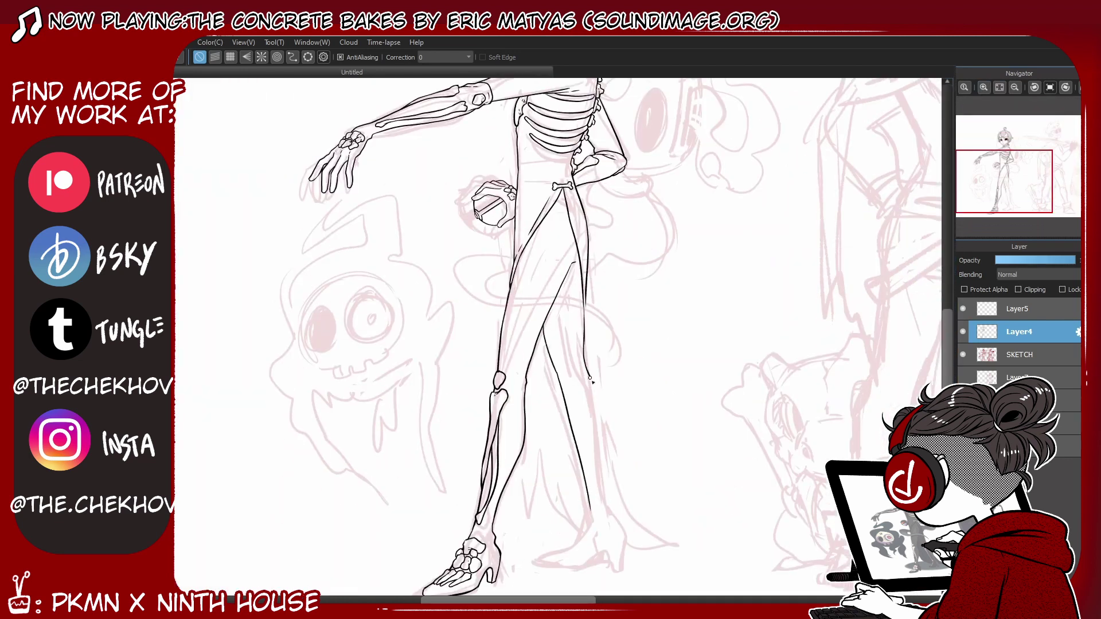
pyautogui.moveTo(556, 374)
pyautogui.mouseDown()
pyautogui.moveTo(542, 329)
pyautogui.moveTo(589, 518)
pyautogui.mouseUp()
pyautogui.moveTo(584, 322); pyautogui.dragTo(612, 520)
pyautogui.hotkey('ctrl', 'z')
# Step: Ink the heel and sole of the rear foot's pointed shoe
pyautogui.scroll(-3, 545, 459)
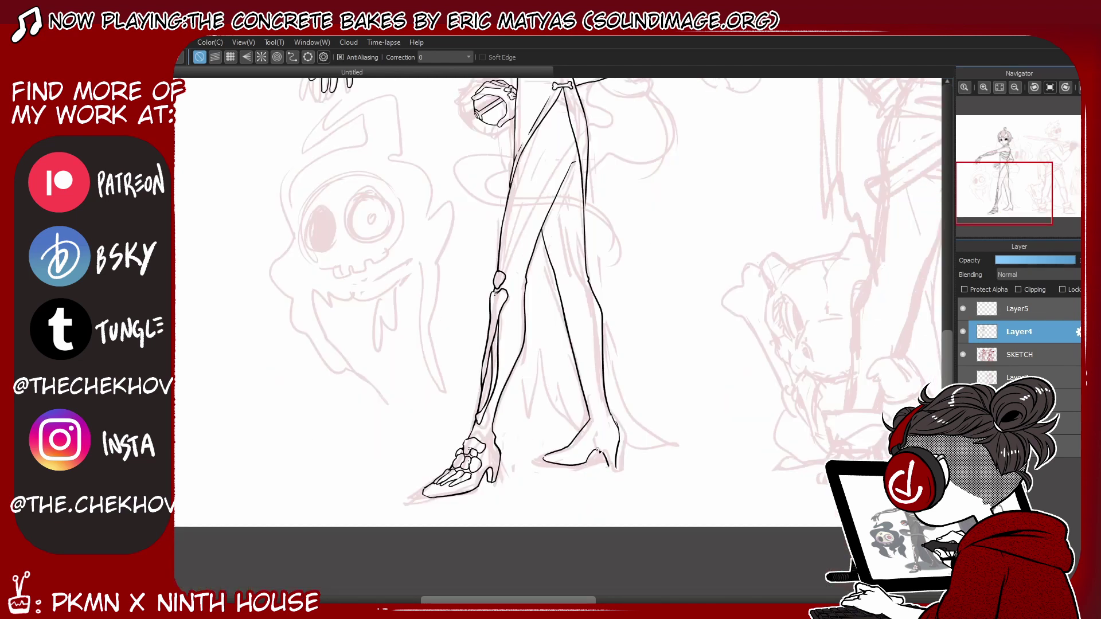
pyautogui.moveTo(597, 451); pyautogui.dragTo(614, 469)
pyautogui.moveTo(598, 450)
pyautogui.mouseDown()
pyautogui.moveTo(548, 456)
pyautogui.moveTo(596, 463)
pyautogui.mouseUp()
pyautogui.scroll(-5, 669, 365)
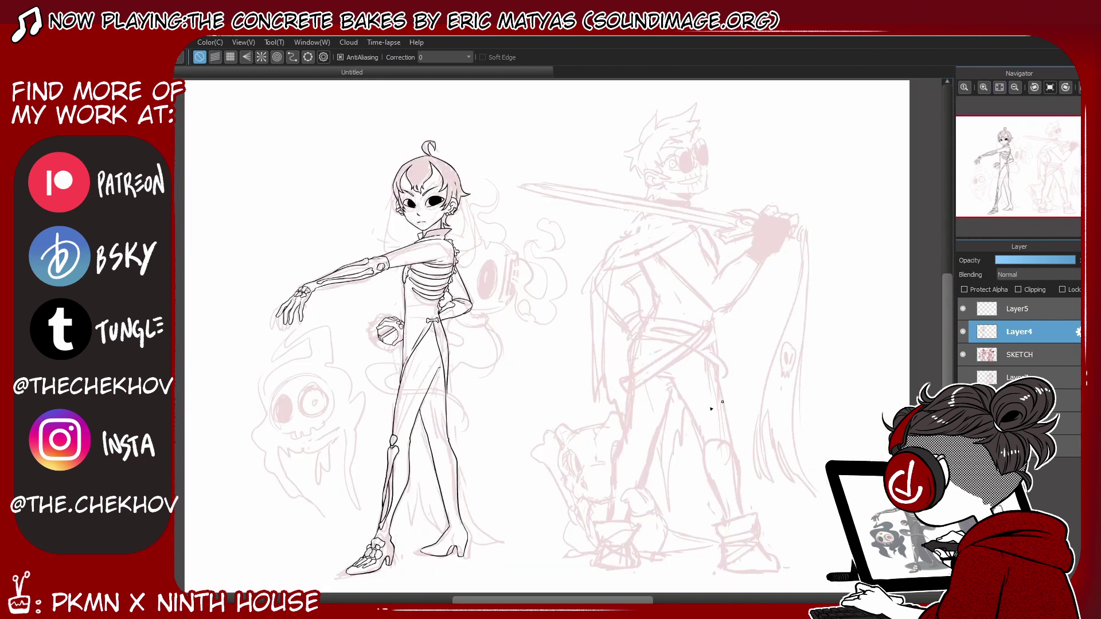
# Step: Select the rear foot's shoe and transform it to a slightly smaller size
pyautogui.scroll(5, 669, 365)
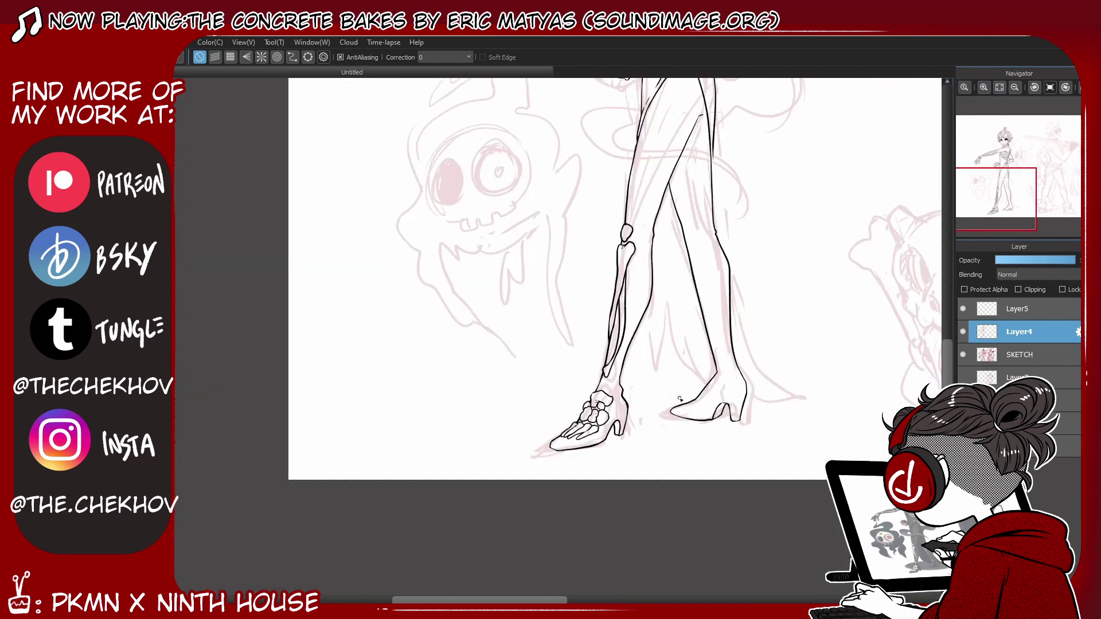
pyautogui.press('l')
pyautogui.moveTo(754, 368)
pyautogui.mouseDown()
pyautogui.moveTo(714, 371)
pyautogui.moveTo(654, 418)
pyautogui.moveTo(768, 432)
pyautogui.moveTo(734, 386)
pyautogui.moveTo(789, 425)
pyautogui.mouseUp()
pyautogui.hotkey('ctrl', 't')
pyautogui.press('Return')
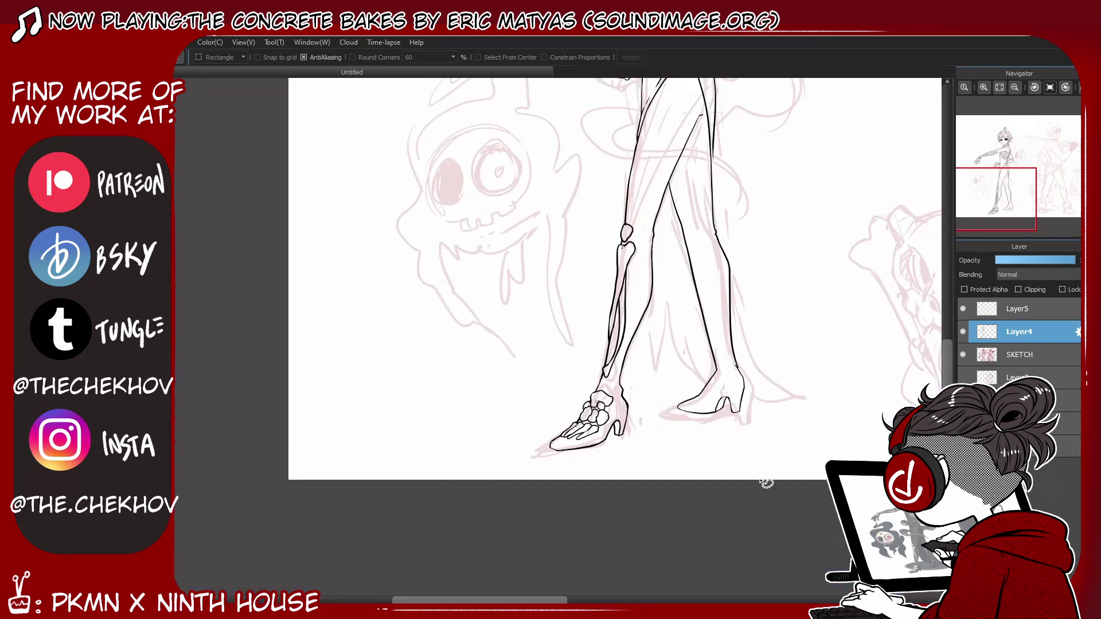
# Step: Ink the rear leg's foot bones, kneecap and shin bone along its front contour
pyautogui.press('b')
pyautogui.moveTo(716, 371); pyautogui.dragTo(700, 398)
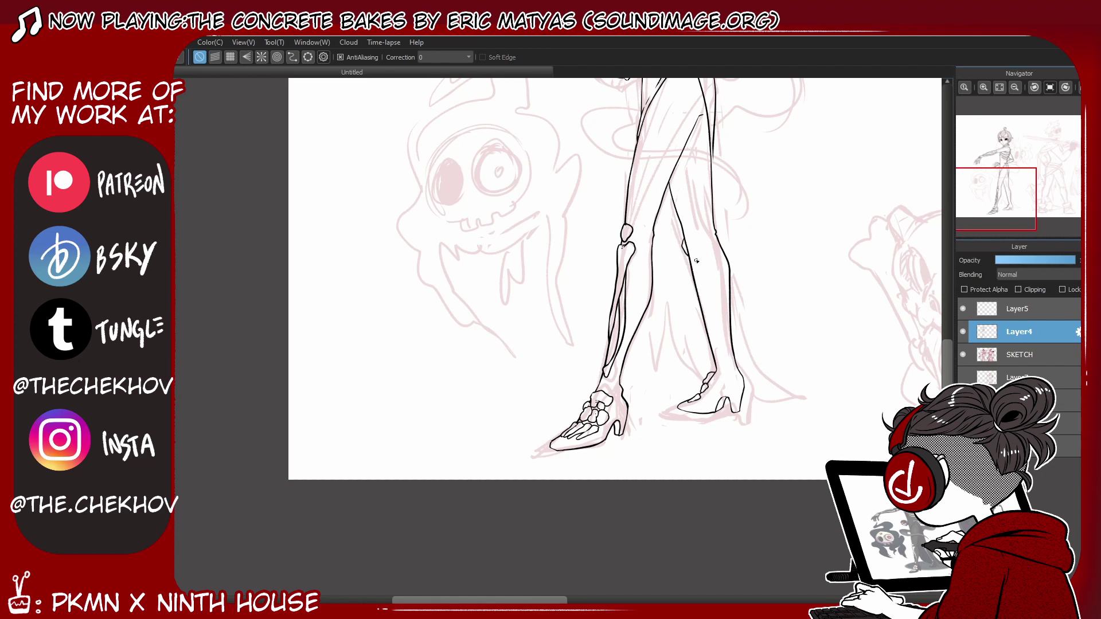
pyautogui.moveTo(691, 258); pyautogui.dragTo(716, 370)
pyautogui.hotkey('ctrl', 'z')
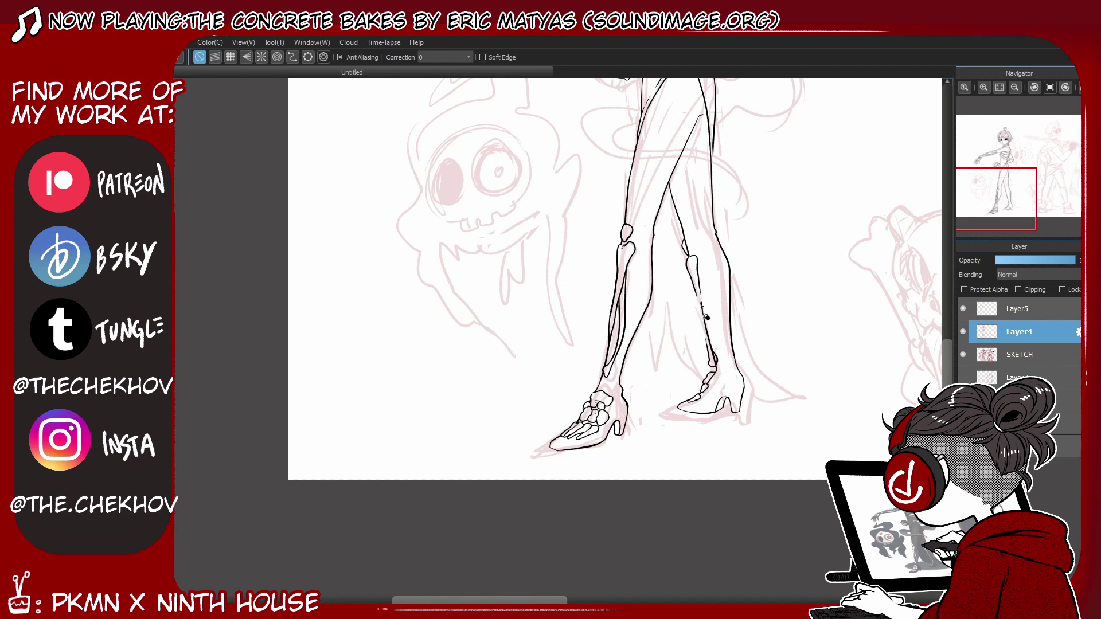
pyautogui.moveTo(694, 289); pyautogui.dragTo(711, 354)
pyautogui.hotkey('ctrl', '-')
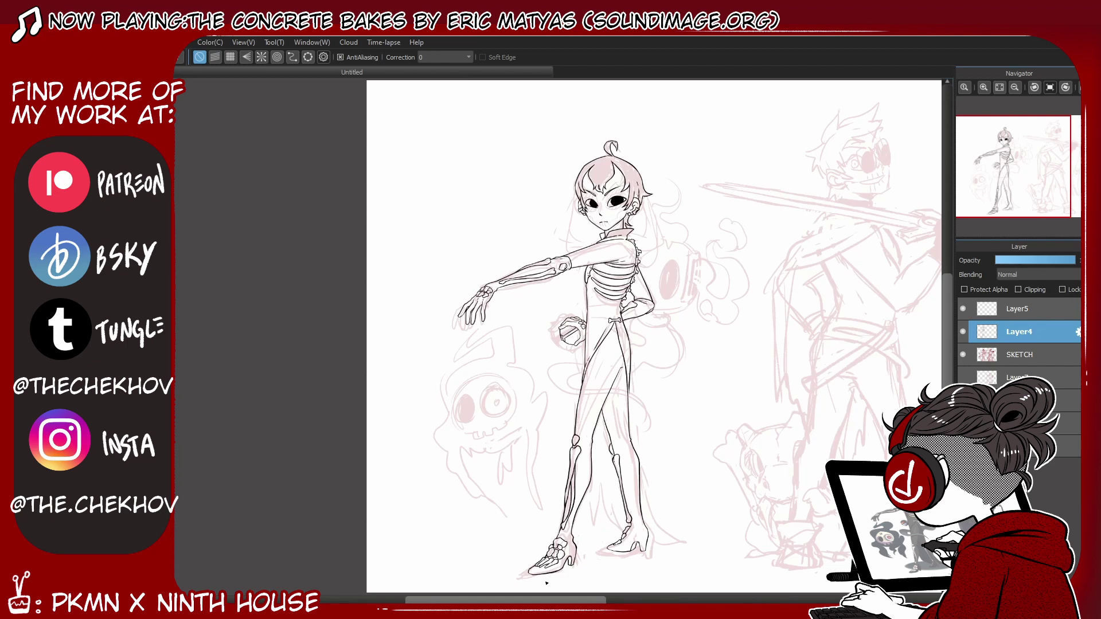
# Step: Ink the robe's hanging cloth and its curved folds between the two legs
pyautogui.hotkey('ctrl', '+')
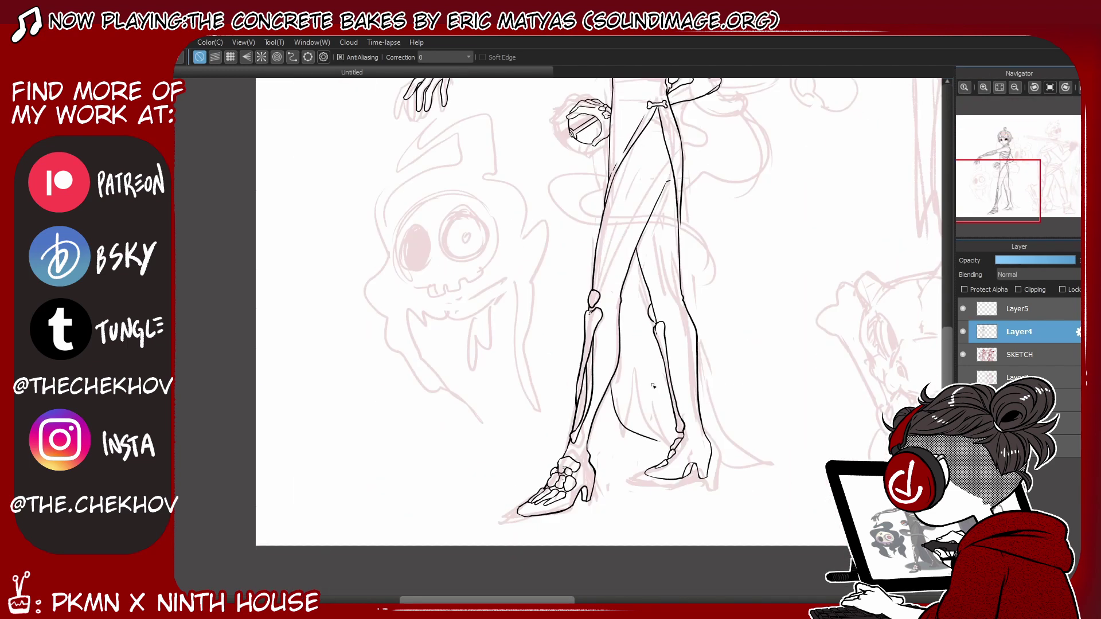
pyautogui.press('ctrl')
pyautogui.moveTo(630, 269); pyautogui.dragTo(644, 419)
pyautogui.moveTo(633, 351); pyautogui.dragTo(643, 406)
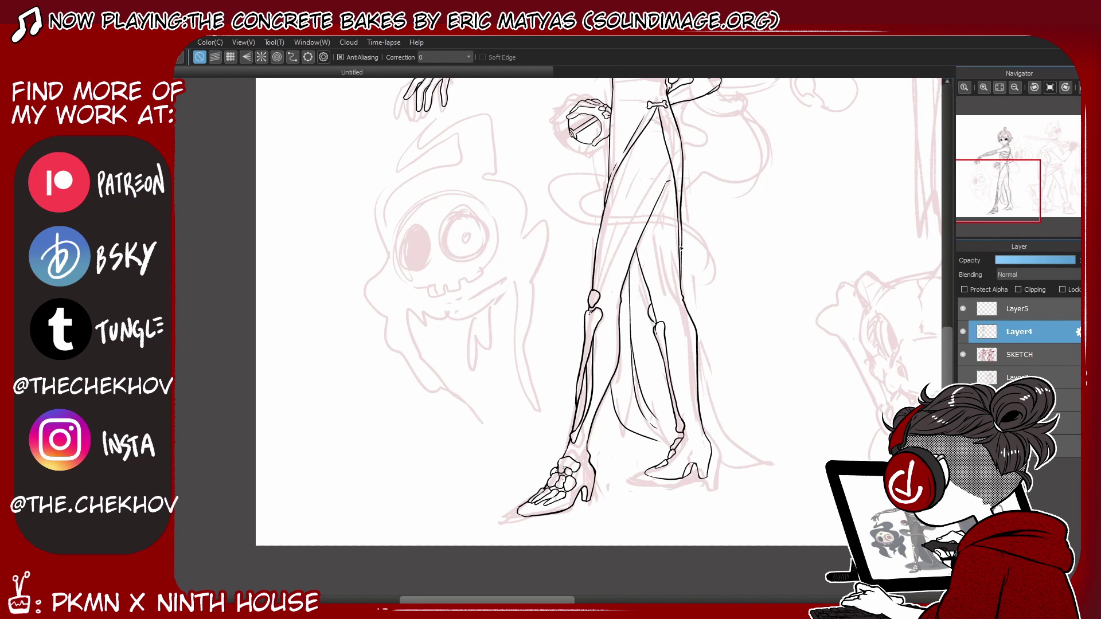
# Step: Ink the robe's trailing hem sweeping out behind the rear foot to a ragged tip, and clean up its lines
pyautogui.moveTo(660, 106); pyautogui.dragTo(693, 293)
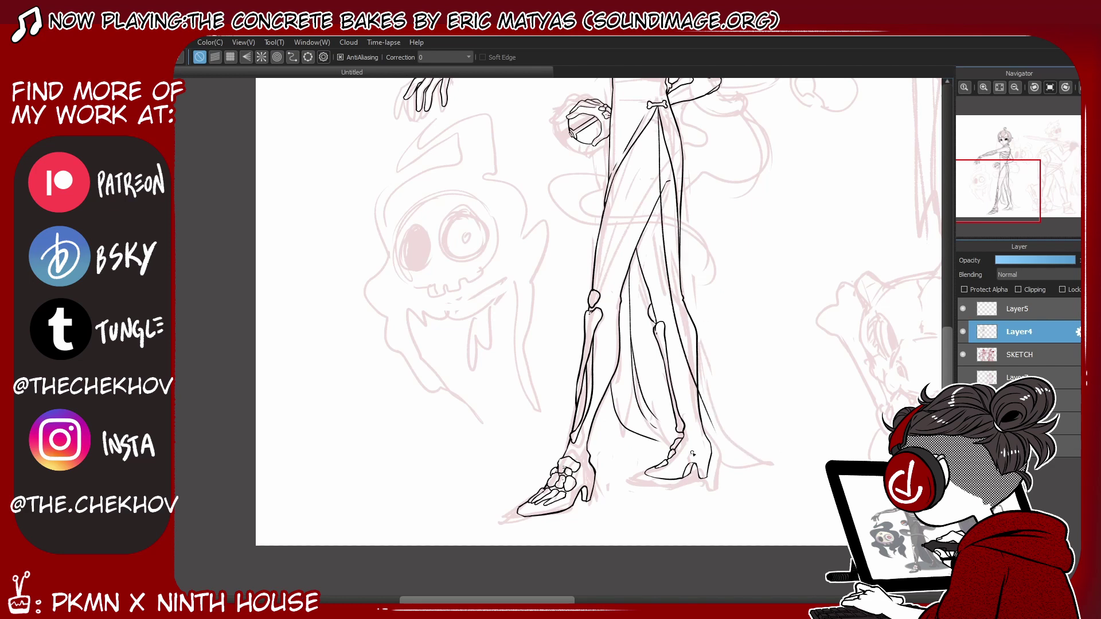
pyautogui.moveTo(698, 390); pyautogui.dragTo(788, 453)
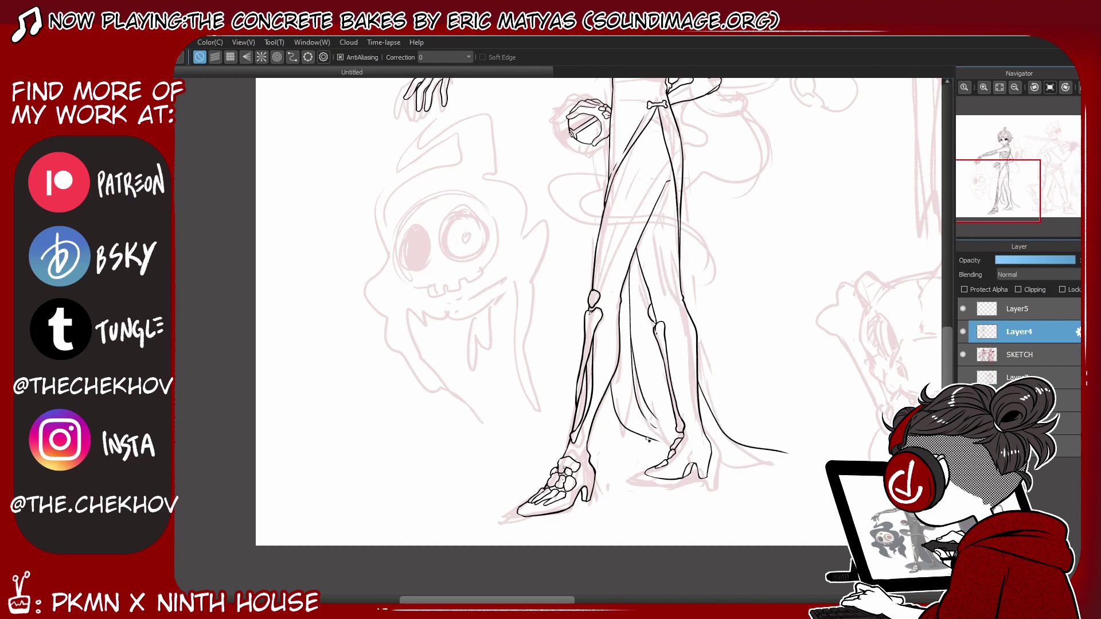
pyautogui.moveTo(674, 447)
pyautogui.mouseDown()
pyautogui.moveTo(632, 424)
pyautogui.moveTo(660, 443)
pyautogui.moveTo(843, 437)
pyautogui.moveTo(792, 452)
pyautogui.moveTo(821, 441)
pyautogui.mouseUp()
pyautogui.hotkey('ctrl', 'z')
pyautogui.hotkey('ctrl', 'z')
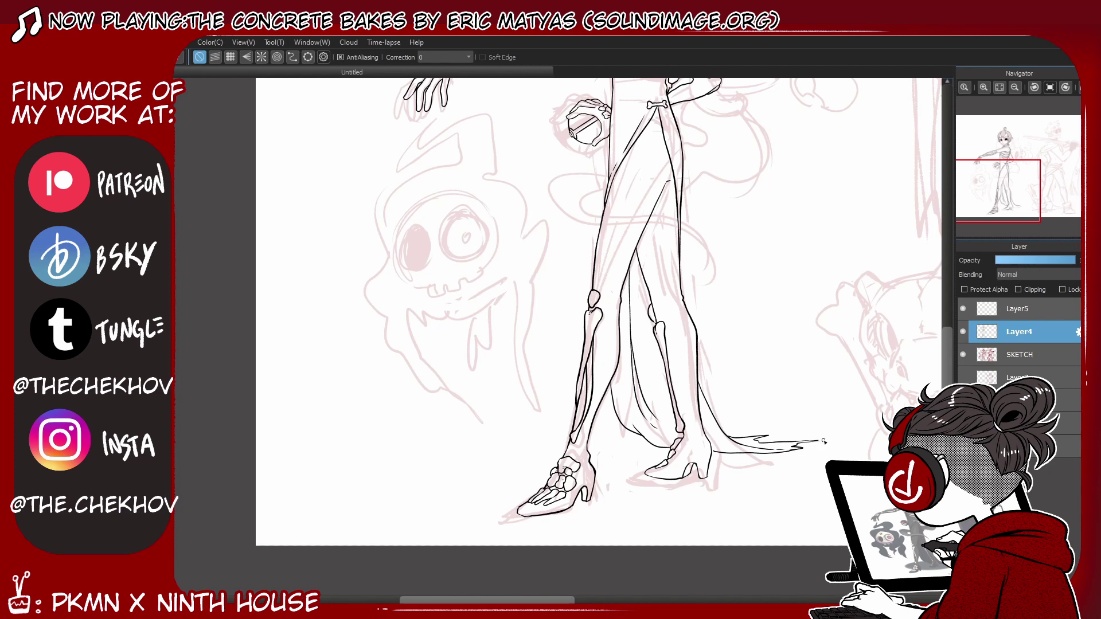
pyautogui.press('e')
pyautogui.press('n')
pyautogui.scroll(2, 944, 324)
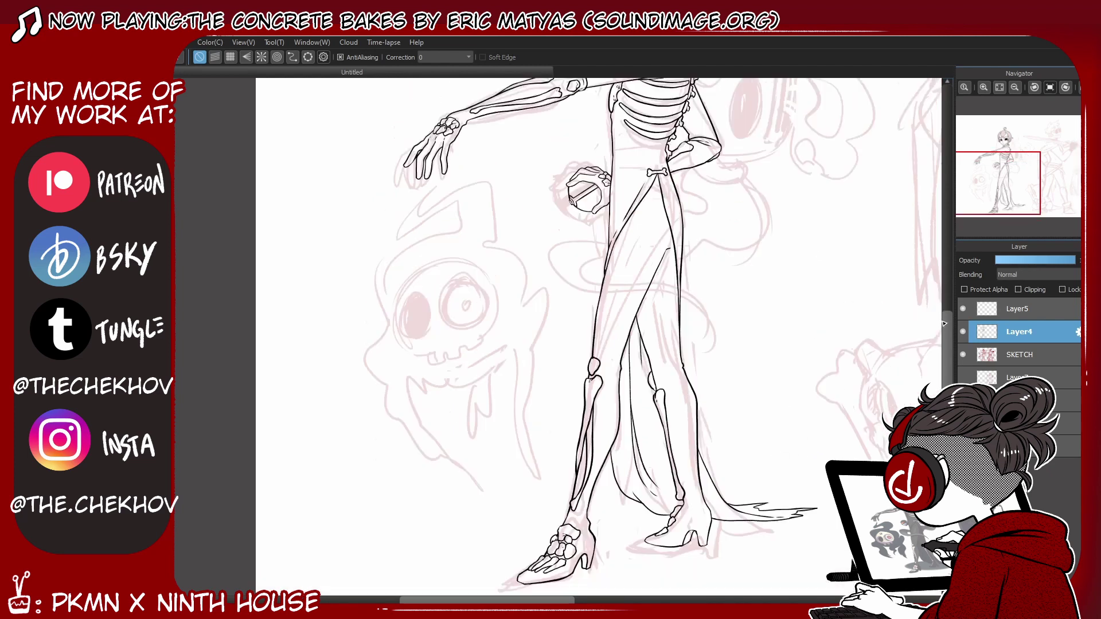
pyautogui.hscroll(-3, 944, 324)
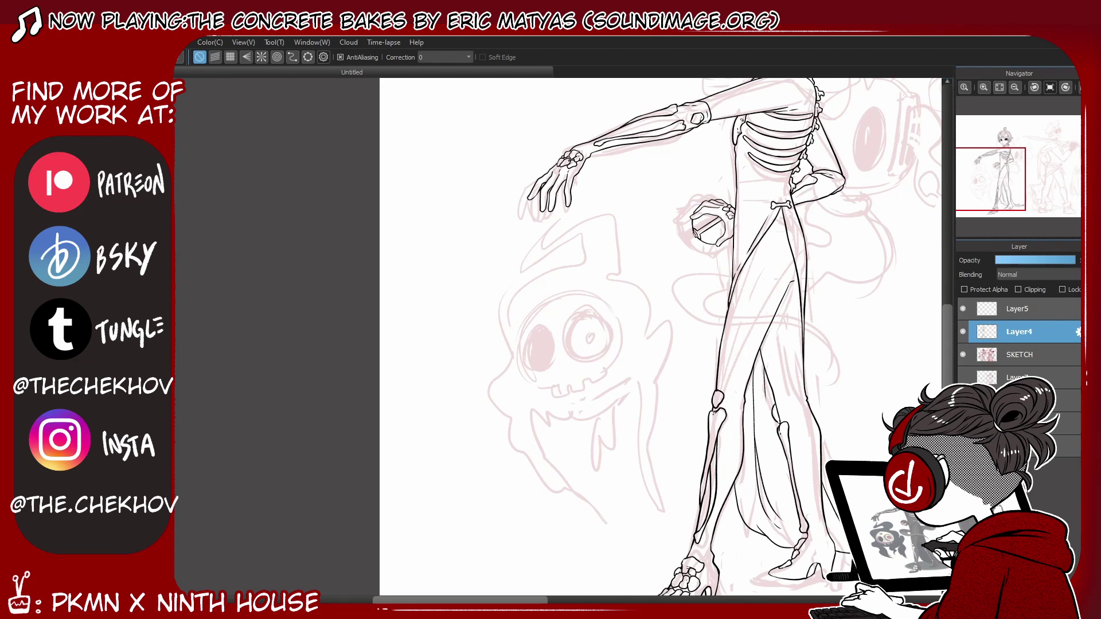
# Step: Ink the floating skull's rounded outline and teeth, its first eye socket, and the numeral IX on its forehead
pyautogui.moveTo(533, 379)
pyautogui.mouseDown()
pyautogui.moveTo(602, 298)
pyautogui.moveTo(621, 346)
pyautogui.moveTo(609, 370)
pyautogui.moveTo(554, 392)
pyautogui.moveTo(563, 395)
pyautogui.mouseUp()
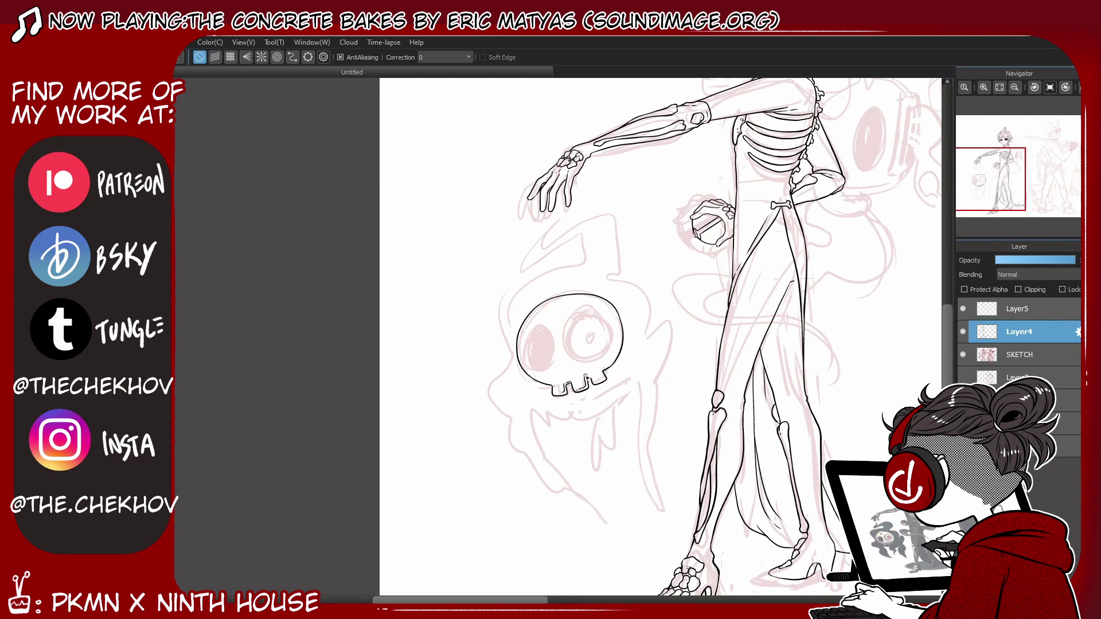
pyautogui.moveTo(605, 373); pyautogui.dragTo(600, 382)
pyautogui.moveTo(586, 313); pyautogui.dragTo(580, 362)
pyautogui.moveTo(579, 314); pyautogui.dragTo(615, 337)
pyautogui.moveTo(552, 306); pyautogui.dragTo(551, 314)
pyautogui.moveTo(555, 303); pyautogui.dragTo(563, 313)
pyautogui.moveTo(562, 304)
pyautogui.mouseDown()
pyautogui.moveTo(555, 314)
pyautogui.moveTo(591, 360)
pyautogui.mouseUp()
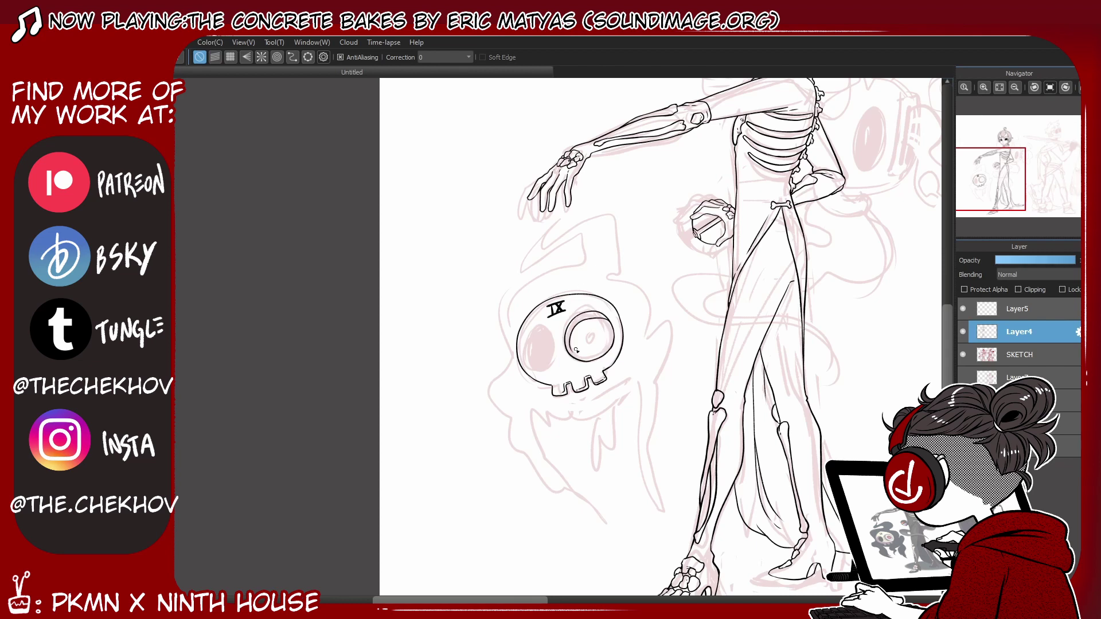
# Step: Ink the floating skull's second eye socket, the inner rims of both sockets, and a pointed peak above the numeral
pyautogui.moveTo(596, 317); pyautogui.dragTo(579, 362)
pyautogui.click(582, 325)
pyautogui.hotkey('ctrl', 'z')
pyautogui.moveTo(591, 293)
pyautogui.mouseDown()
pyautogui.moveTo(558, 290)
pyautogui.moveTo(575, 294)
pyautogui.mouseUp()
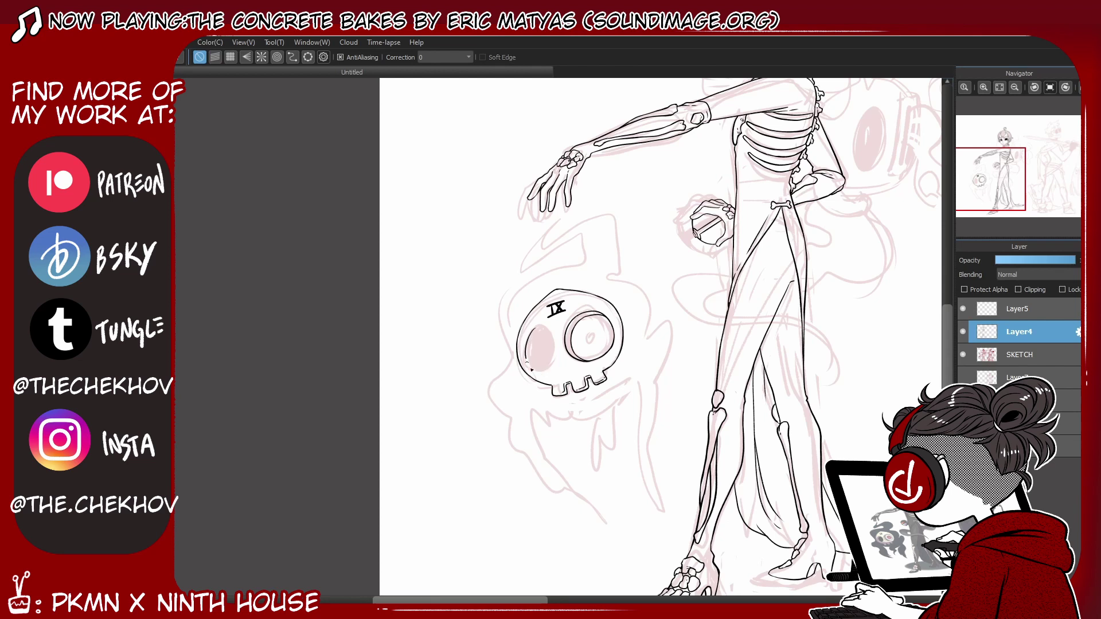
pyautogui.moveTo(531, 368)
pyautogui.mouseDown()
pyautogui.moveTo(555, 351)
pyautogui.moveTo(534, 366)
pyautogui.moveTo(549, 357)
pyautogui.mouseUp()
# Step: Ink the wavy flame outline around the skull, from the curl beneath the figure's hand to the trailing tips
pyautogui.moveTo(512, 351)
pyautogui.mouseDown()
pyautogui.moveTo(584, 258)
pyautogui.moveTo(554, 214)
pyautogui.moveTo(588, 216)
pyautogui.moveTo(614, 281)
pyautogui.moveTo(568, 489)
pyautogui.moveTo(507, 429)
pyautogui.moveTo(579, 490)
pyautogui.mouseUp()
pyautogui.hotkey('ctrl', 'z')
pyautogui.moveTo(607, 280)
pyautogui.mouseDown()
pyautogui.moveTo(651, 291)
pyautogui.moveTo(669, 405)
pyautogui.moveTo(640, 389)
pyautogui.moveTo(665, 492)
pyautogui.mouseUp()
pyautogui.moveTo(635, 385)
pyautogui.mouseDown()
pyautogui.moveTo(647, 504)
pyautogui.moveTo(666, 514)
pyautogui.mouseUp()
pyautogui.hotkey('ctrl', 'z')
pyautogui.hotkey('ctrl', 'z')
pyautogui.moveTo(640, 381); pyautogui.dragTo(634, 467)
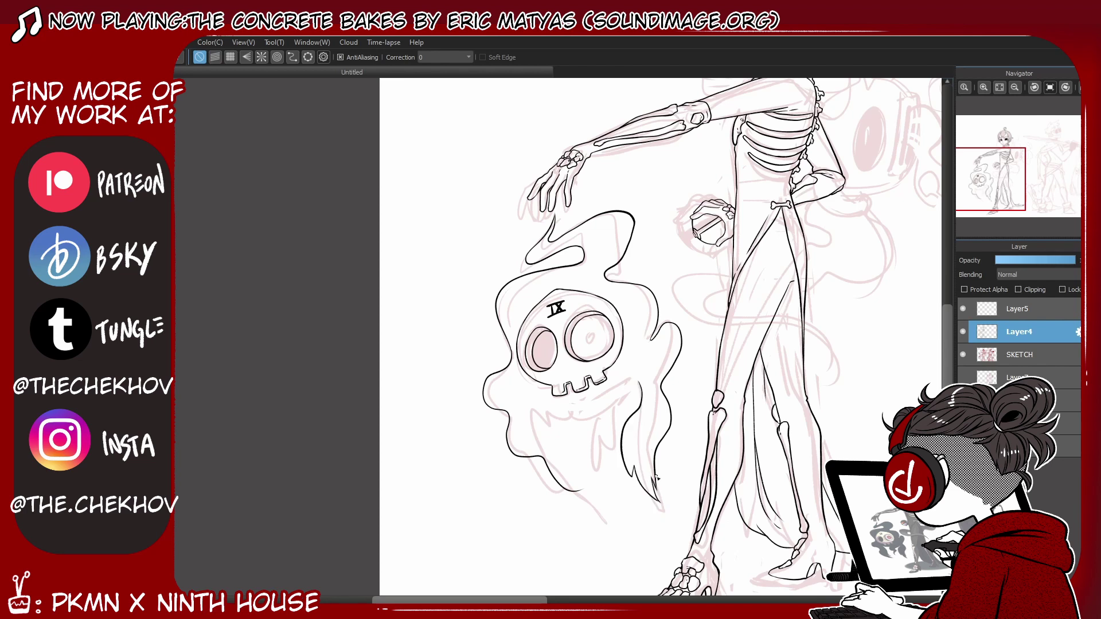
# Step: Erase the flame's lower left contour below the skull and reshape the outer bulge of its upper curl
pyautogui.press('e')
pyautogui.moveTo(502, 410); pyautogui.dragTo(579, 490)
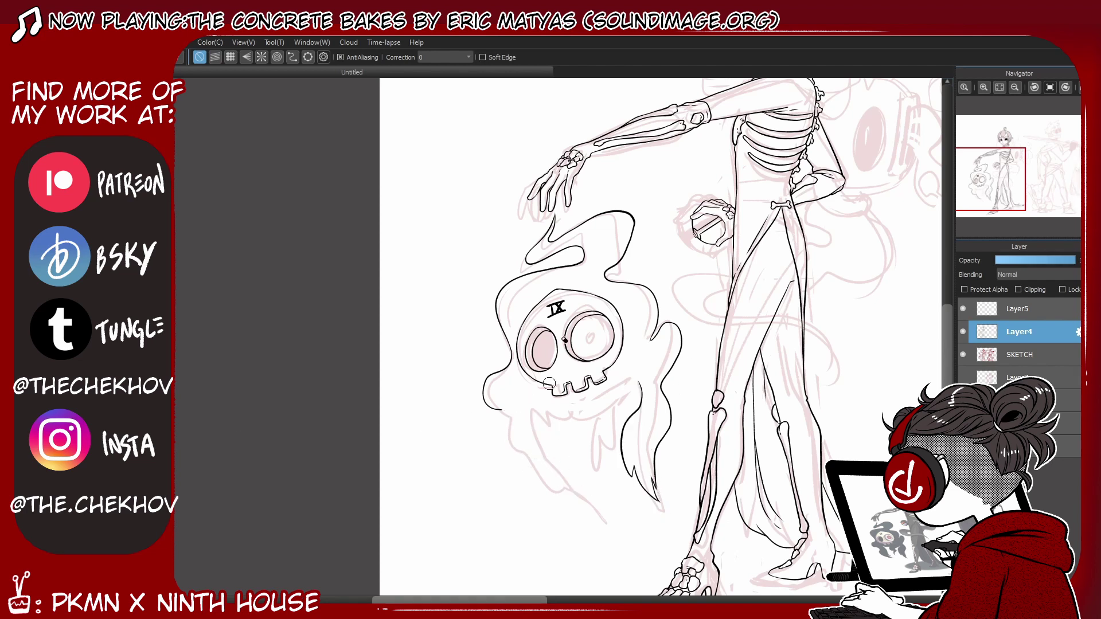
pyautogui.moveTo(633, 216); pyautogui.dragTo(627, 267)
pyautogui.press('b')
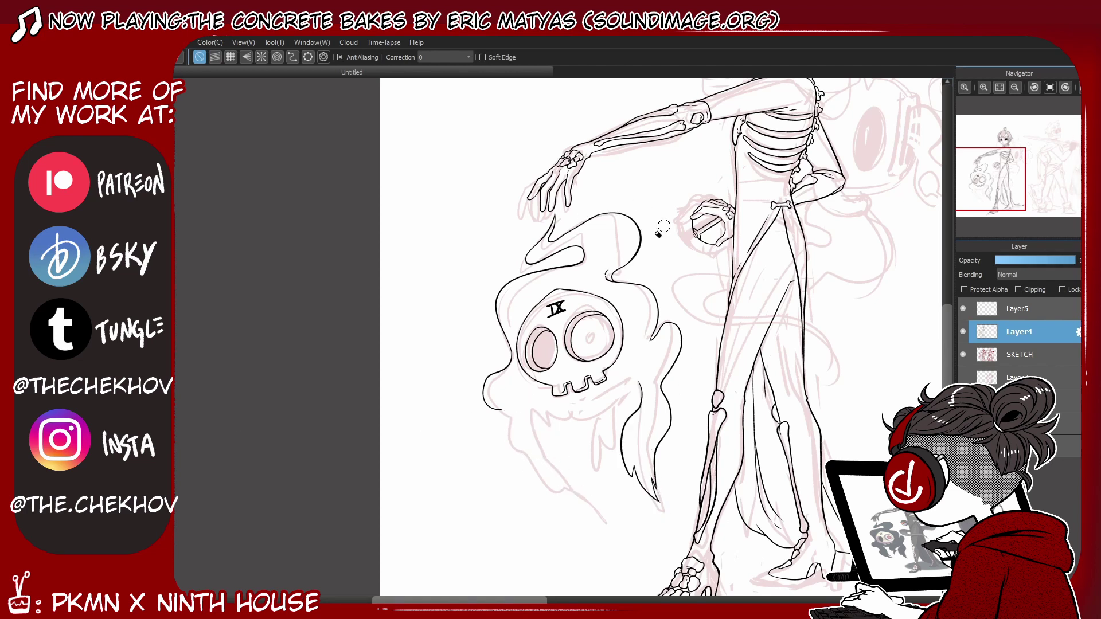
# Step: Re-ink the flame's lower left strand with a fuller curve and a ragged pointed tip
pyautogui.moveTo(502, 410); pyautogui.dragTo(571, 498)
pyautogui.hotkey('ctrl', 'z')
pyautogui.moveTo(542, 403); pyautogui.dragTo(570, 482)
pyautogui.moveTo(559, 428)
pyautogui.mouseDown()
pyautogui.moveTo(547, 405)
pyautogui.moveTo(556, 479)
pyautogui.moveTo(578, 495)
pyautogui.moveTo(566, 473)
pyautogui.mouseUp()
pyautogui.press('b')
pyautogui.press('e')
pyautogui.press('b')
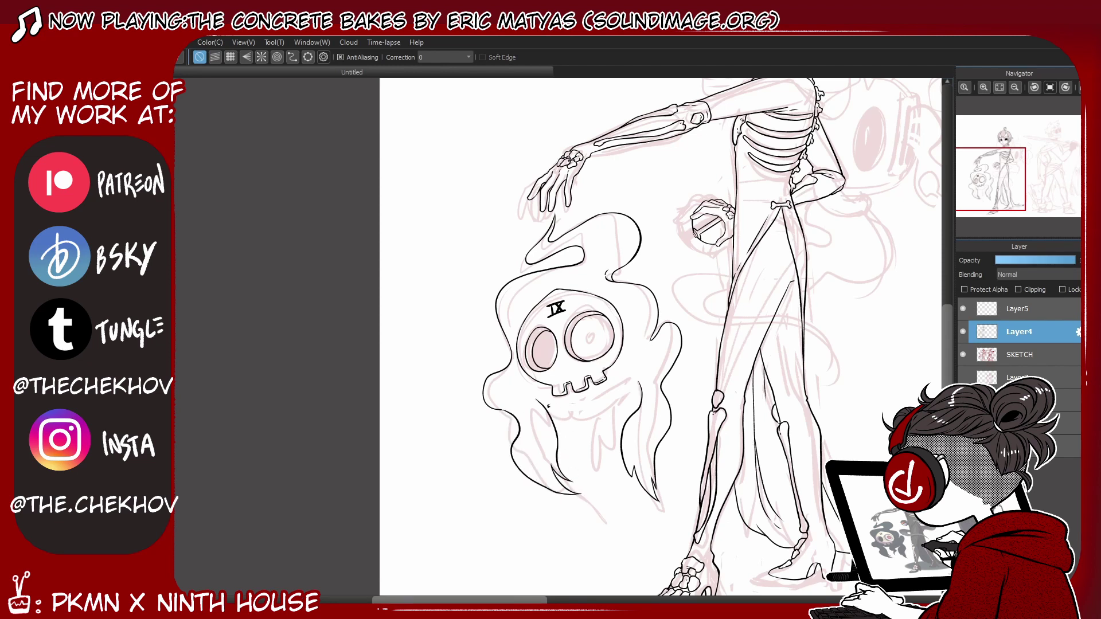
# Step: Ink the flame's inner edge and the hanging drip shapes directly beneath the skull's teeth
pyautogui.moveTo(539, 404)
pyautogui.mouseDown()
pyautogui.moveTo(626, 395)
pyautogui.moveTo(598, 475)
pyautogui.mouseUp()
pyautogui.moveTo(642, 394); pyautogui.dragTo(606, 430)
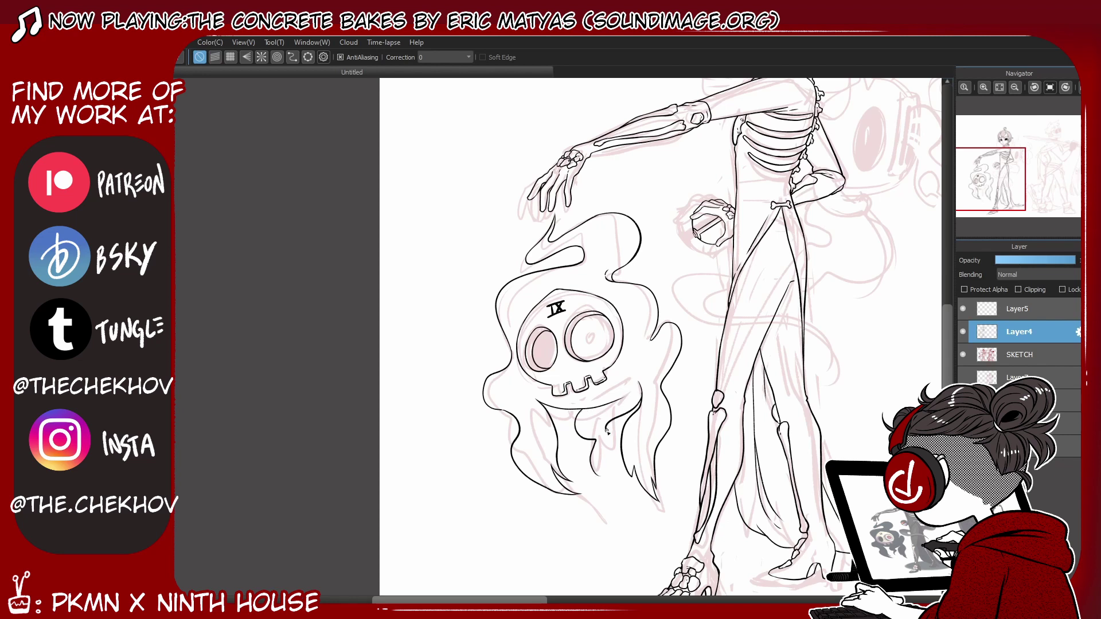
pyautogui.press('e')
pyautogui.hotkey('ctrl', '0')
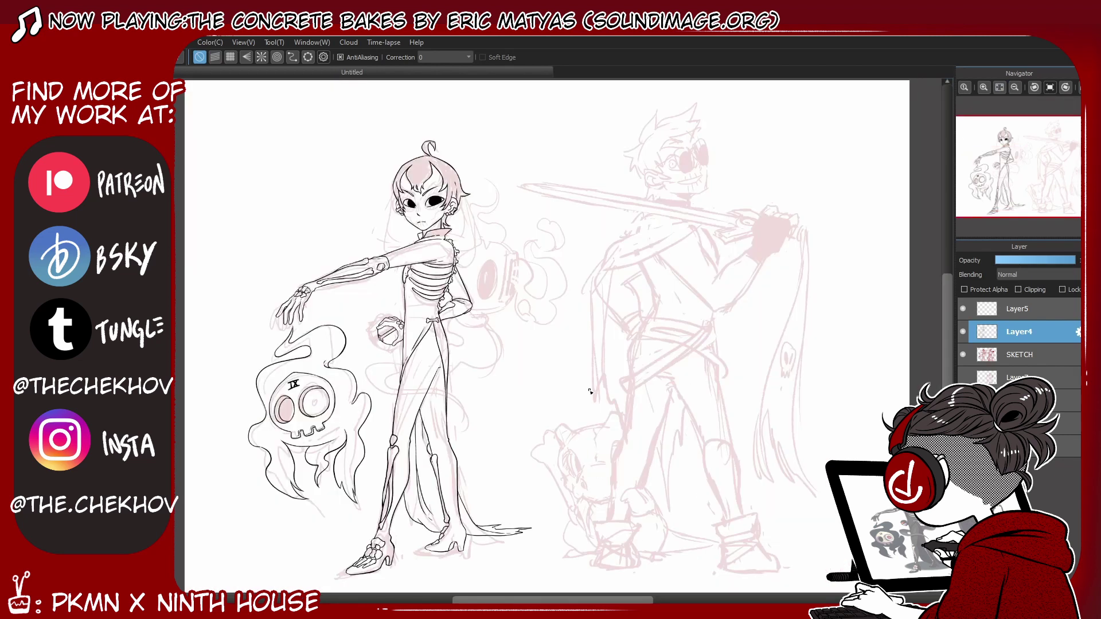
# Step: Save the drawing in the Pictures folder 2023 as PKMNHARROW_NGIDEON_wip in MediBang Paint Pro (*.mdp) format
pyautogui.hotkey('ctrl', 's')
pyautogui.click(483, 119)
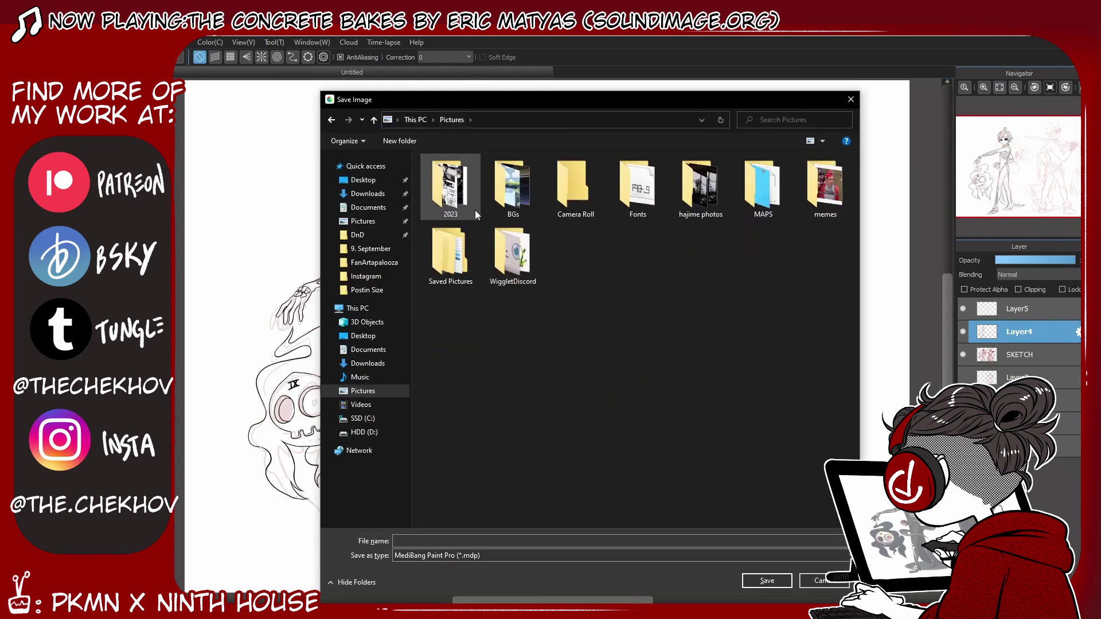
pyautogui.click(453, 541)
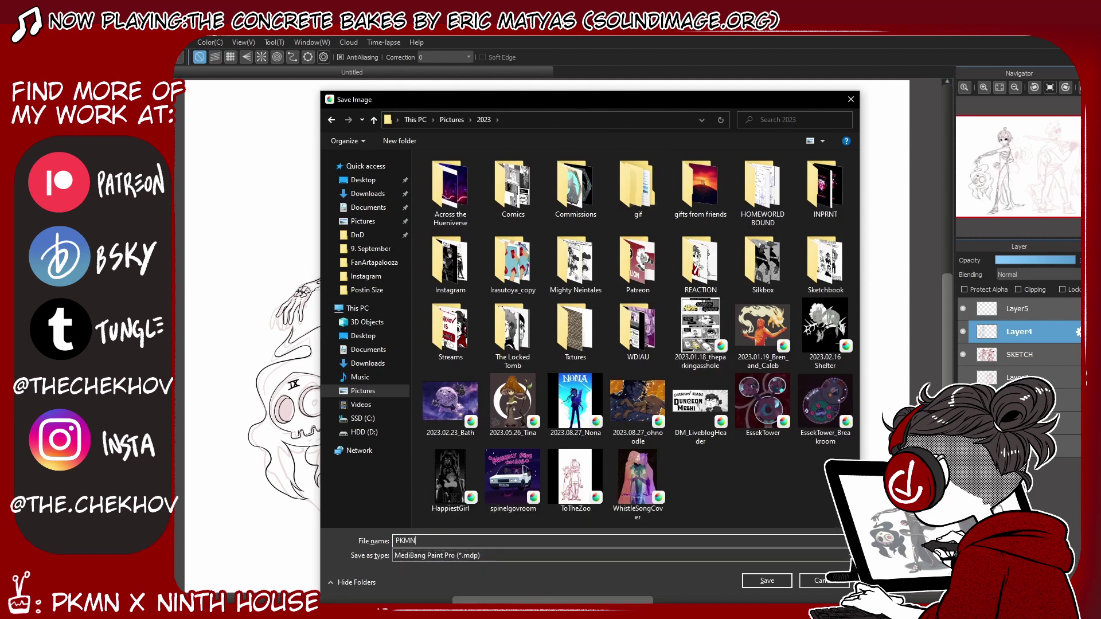
pyautogui.write('PKMNHARROW_NGIDEON_')
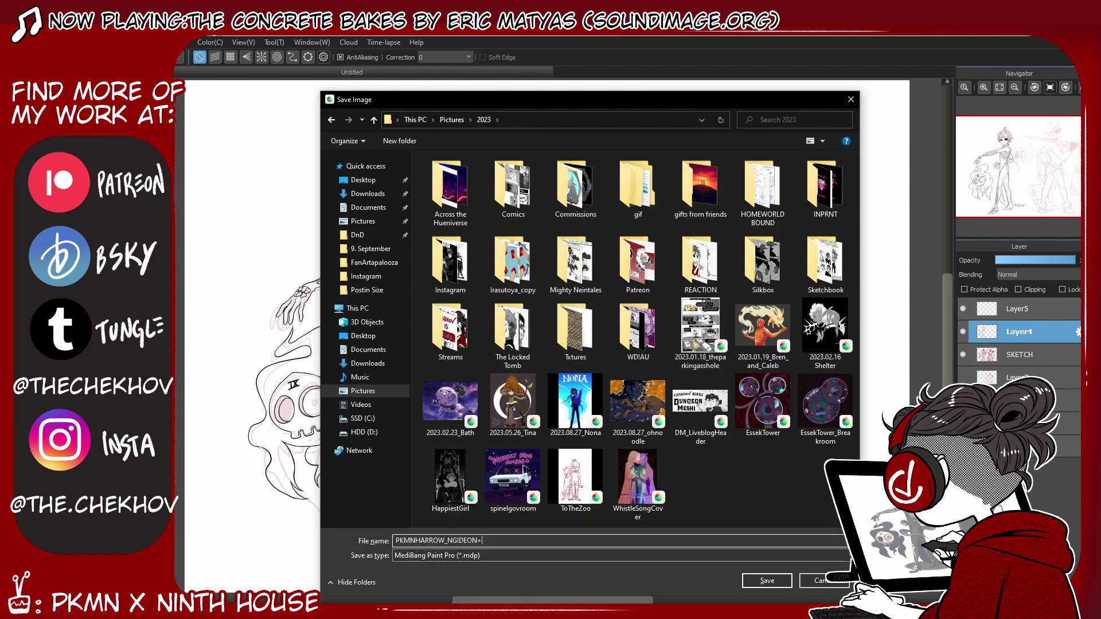
pyautogui.write('wip')
pyautogui.press('Return')
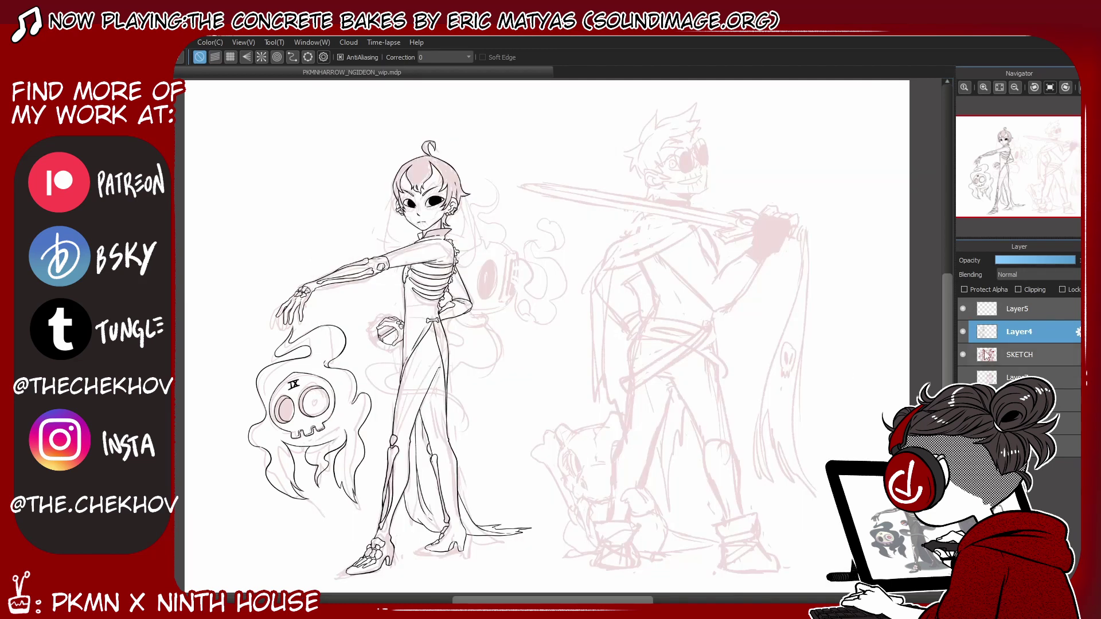
# Step: Ink the veil hanging from the left side of the figure's head to the shoulder, including its folds
pyautogui.scroll(3, 950, 343)
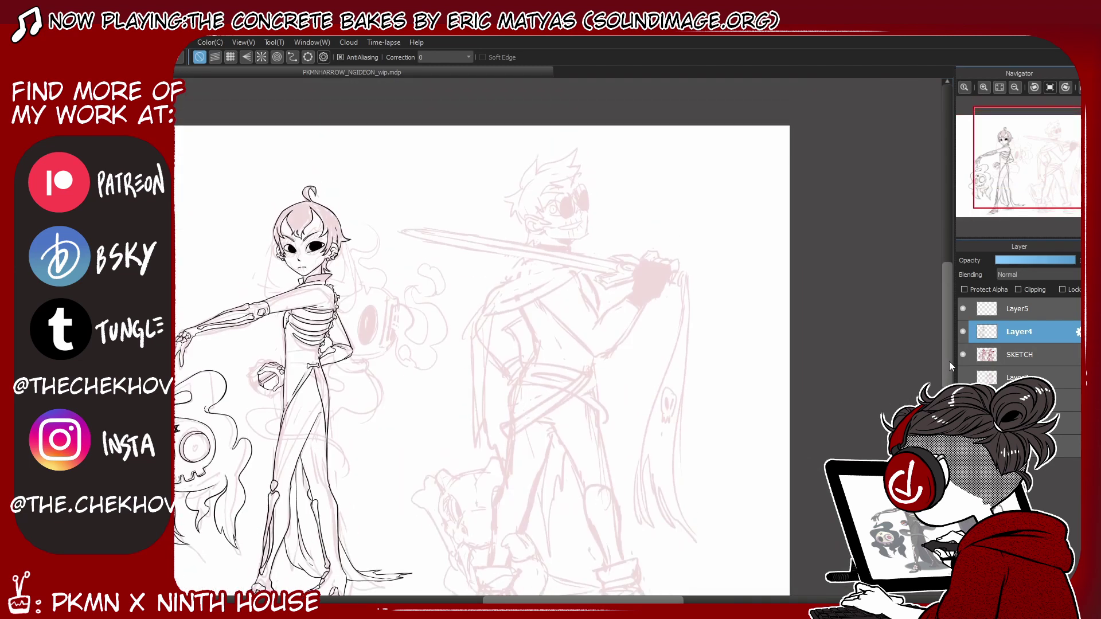
pyautogui.scroll(3, 950, 359)
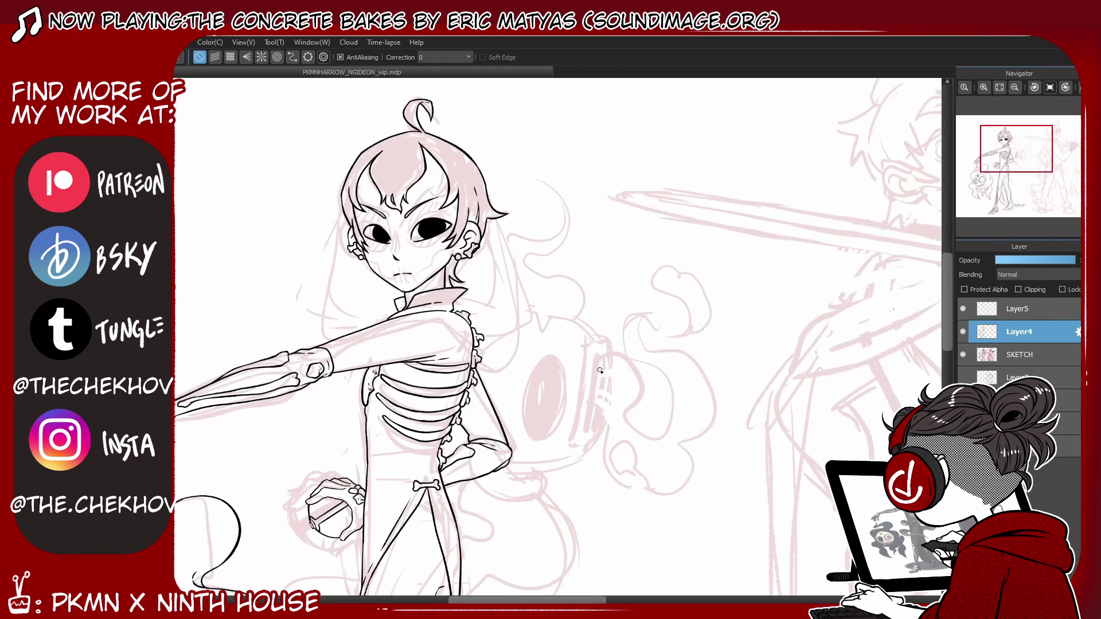
pyautogui.moveTo(345, 179)
pyautogui.mouseDown()
pyautogui.moveTo(314, 321)
pyautogui.moveTo(333, 340)
pyautogui.mouseUp()
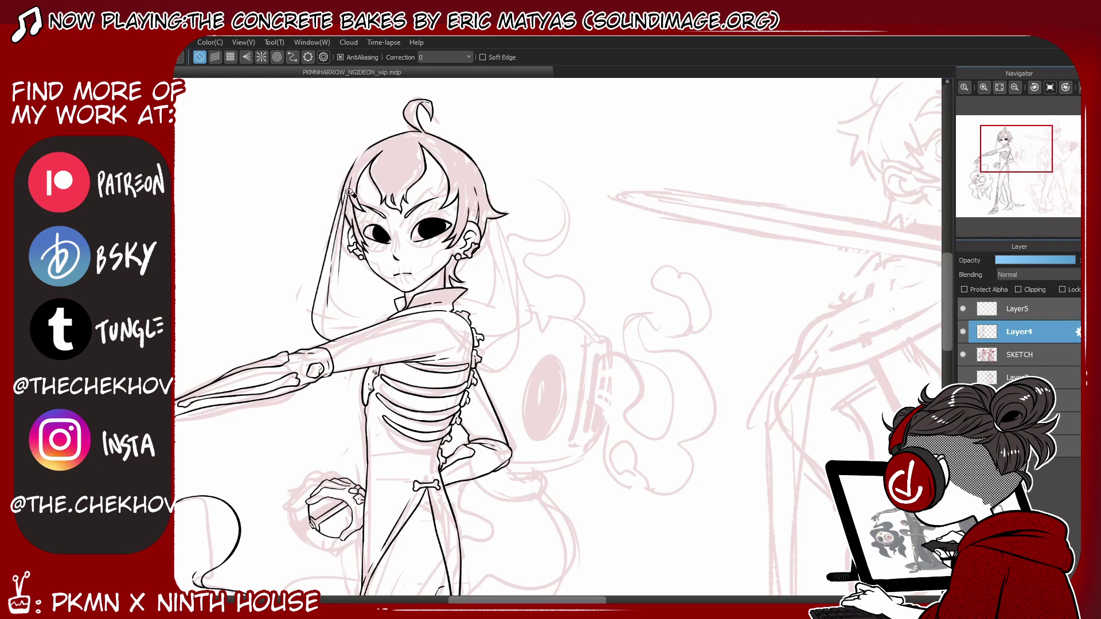
pyautogui.moveTo(369, 160); pyautogui.dragTo(361, 152)
pyautogui.moveTo(351, 189)
pyautogui.mouseDown()
pyautogui.moveTo(341, 310)
pyautogui.moveTo(372, 316)
pyautogui.mouseUp()
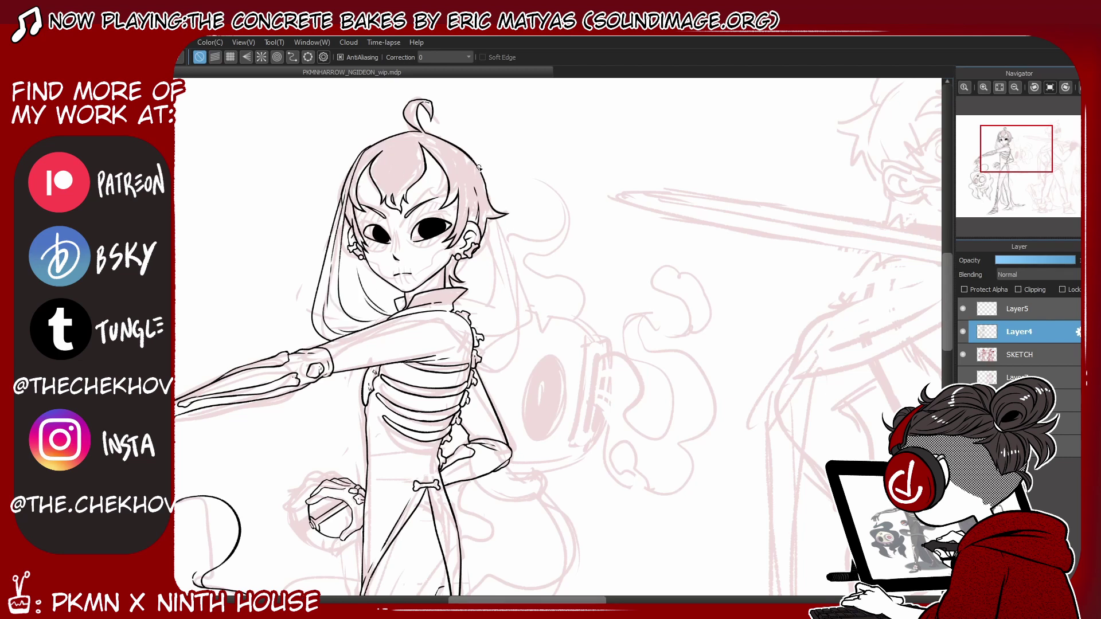
# Step: Ink the veil on the right side of the figure's head, falling behind the ear to the back shoulder
pyautogui.moveTo(497, 219); pyautogui.dragTo(514, 321)
pyautogui.hotkey('ctrl', 'z')
pyautogui.moveTo(496, 219)
pyautogui.mouseDown()
pyautogui.moveTo(506, 330)
pyautogui.moveTo(514, 306)
pyautogui.moveTo(504, 328)
pyautogui.mouseUp()
pyautogui.hotkey('ctrl', 'z')
pyautogui.hotkey('ctrl', 'z')
pyautogui.moveTo(490, 226)
pyautogui.mouseDown()
pyautogui.moveTo(487, 299)
pyautogui.moveTo(477, 250)
pyautogui.mouseUp()
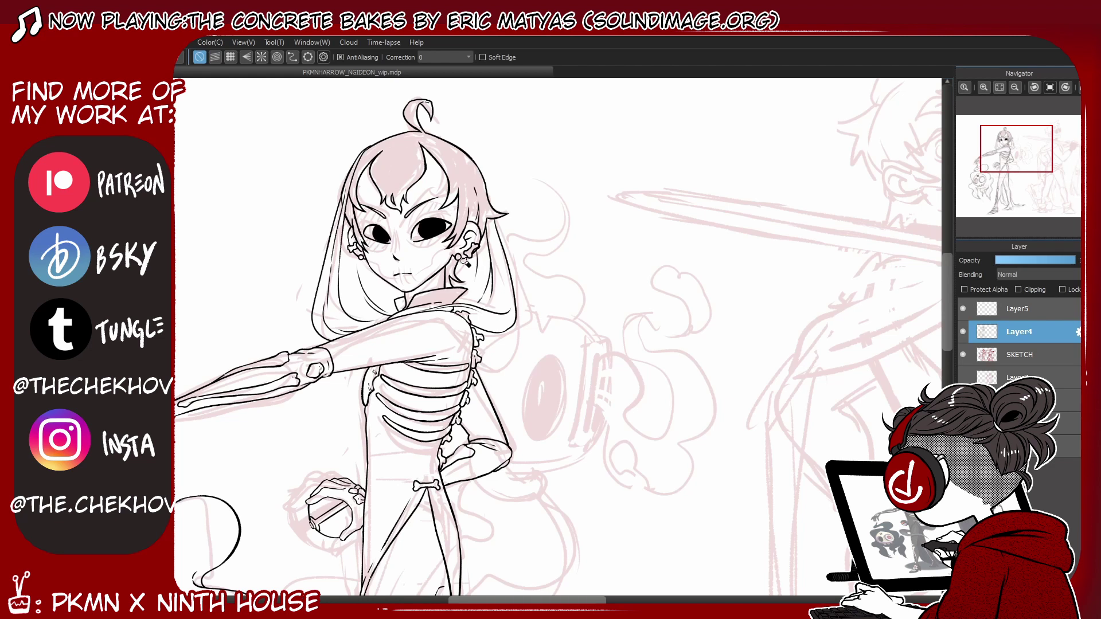
# Step: Ink the outline of the one-eyed creature's boxy head behind the figure's shoulder and flip the canvas view horizontally
pyautogui.moveTo(518, 313)
pyautogui.mouseDown()
pyautogui.moveTo(579, 325)
pyautogui.moveTo(599, 413)
pyautogui.mouseUp()
pyautogui.hotkey('ctrl', 'z')
pyautogui.hotkey('ctrl', 'z')
pyautogui.hotkey('ctrl', 'z')
pyautogui.moveTo(576, 323)
pyautogui.mouseDown()
pyautogui.moveTo(590, 333)
pyautogui.moveTo(567, 461)
pyautogui.moveTo(583, 464)
pyautogui.mouseUp()
pyautogui.hotkey('ctrl', 'z')
pyautogui.press('h')
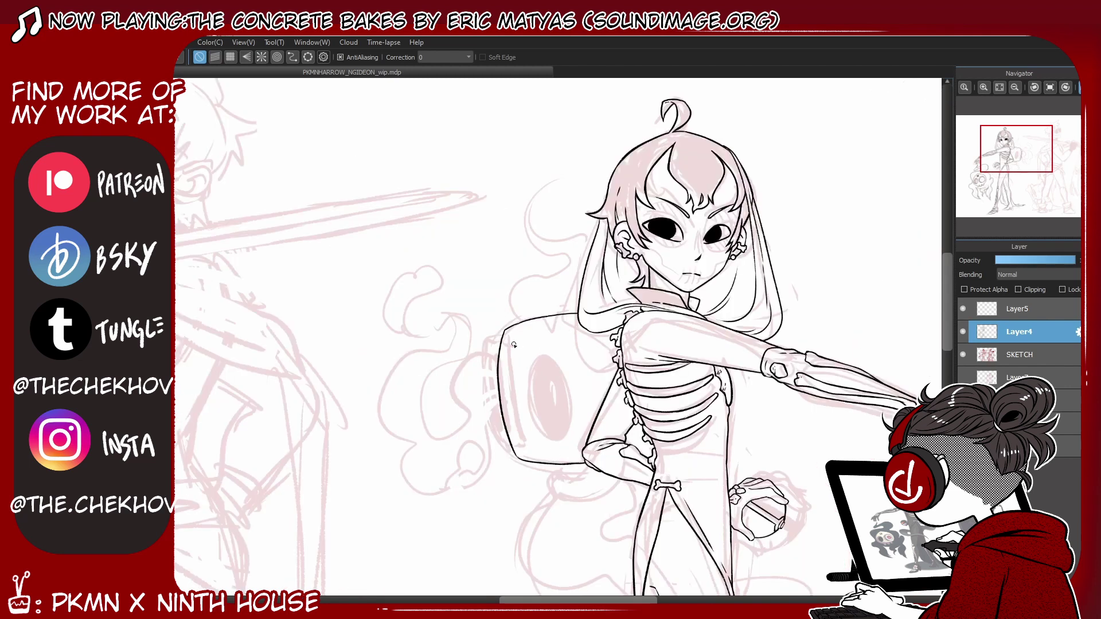
# Step: Ink the narrow rectangular frame and its inner slot near the front edge of the creature's boxy head
pyautogui.moveTo(506, 337); pyautogui.dragTo(531, 439)
pyautogui.hotkey('ctrl', 'z')
pyautogui.moveTo(519, 334); pyautogui.dragTo(539, 454)
pyautogui.moveTo(503, 339); pyautogui.dragTo(516, 453)
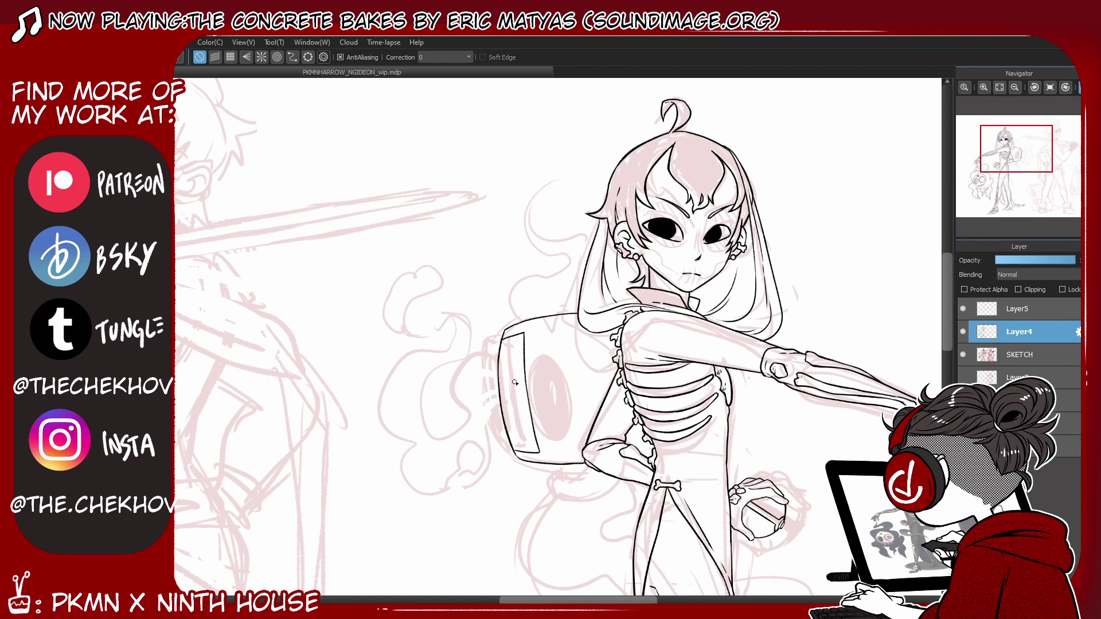
pyautogui.moveTo(512, 346); pyautogui.dragTo(523, 442)
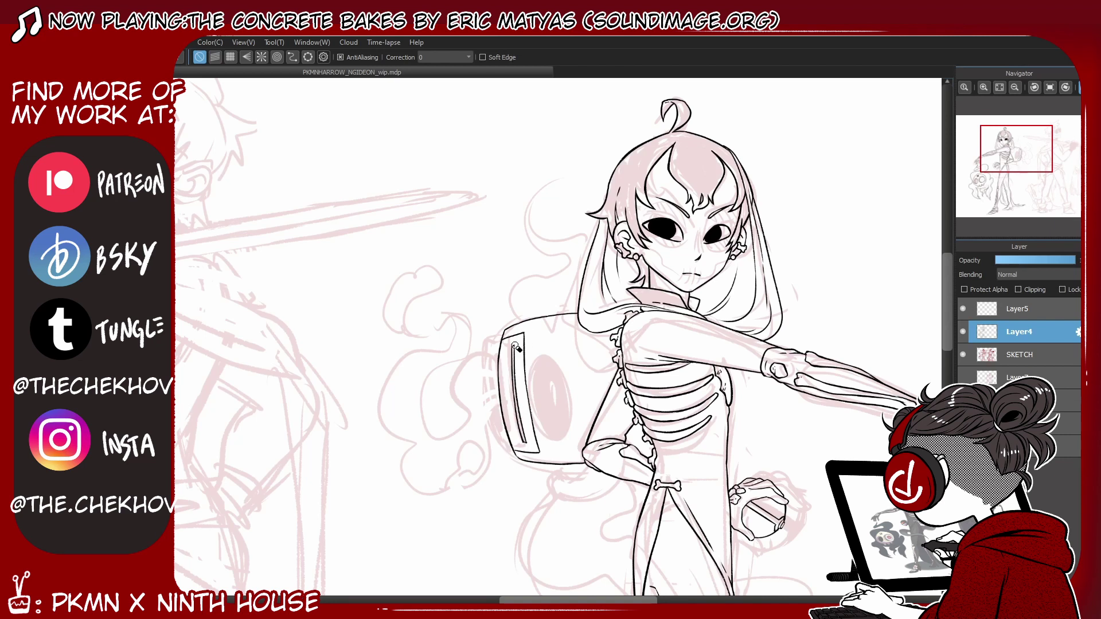
# Step: Ink thin parallel lines along the outer front edge of the creature's boxy head, redoing uneven strokes
pyautogui.moveTo(499, 348); pyautogui.dragTo(512, 438)
pyautogui.hotkey('ctrl', 'z')
pyautogui.hotkey('ctrl', 'z')
pyautogui.moveTo(499, 351); pyautogui.dragTo(503, 409)
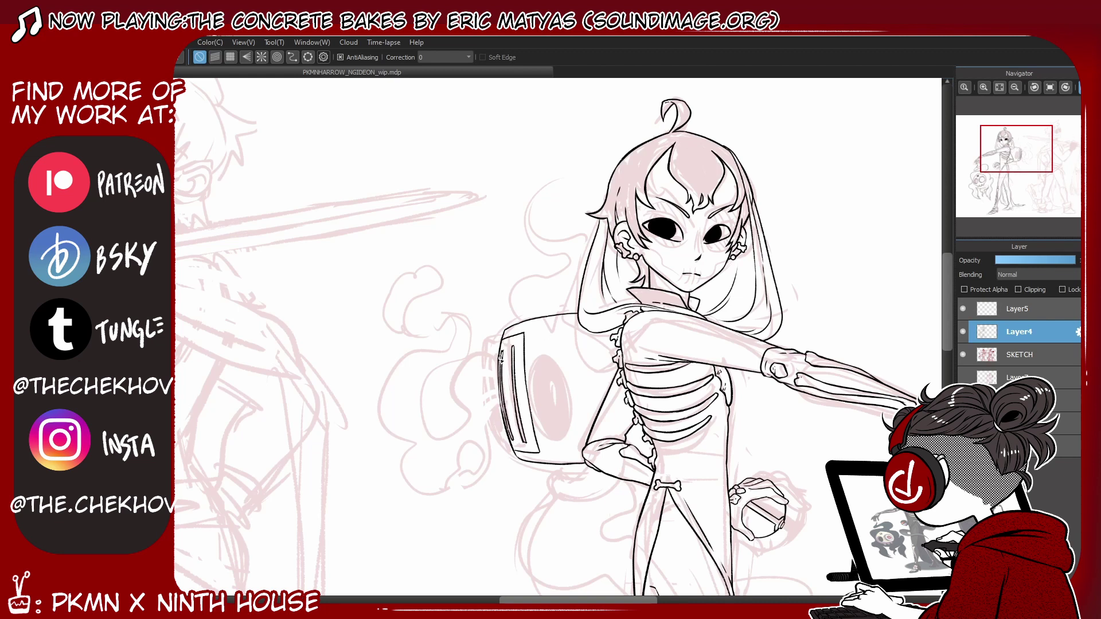
pyautogui.hotkey('ctrl', 'z')
pyautogui.moveTo(498, 361); pyautogui.dragTo(510, 441)
pyautogui.hotkey('ctrl', 'z')
pyautogui.hotkey('ctrl', 'z')
pyautogui.moveTo(499, 391); pyautogui.dragTo(510, 440)
pyautogui.hotkey('ctrl', 'z')
pyautogui.moveTo(499, 351); pyautogui.dragTo(506, 401)
pyautogui.hotkey('ctrl', 'z')
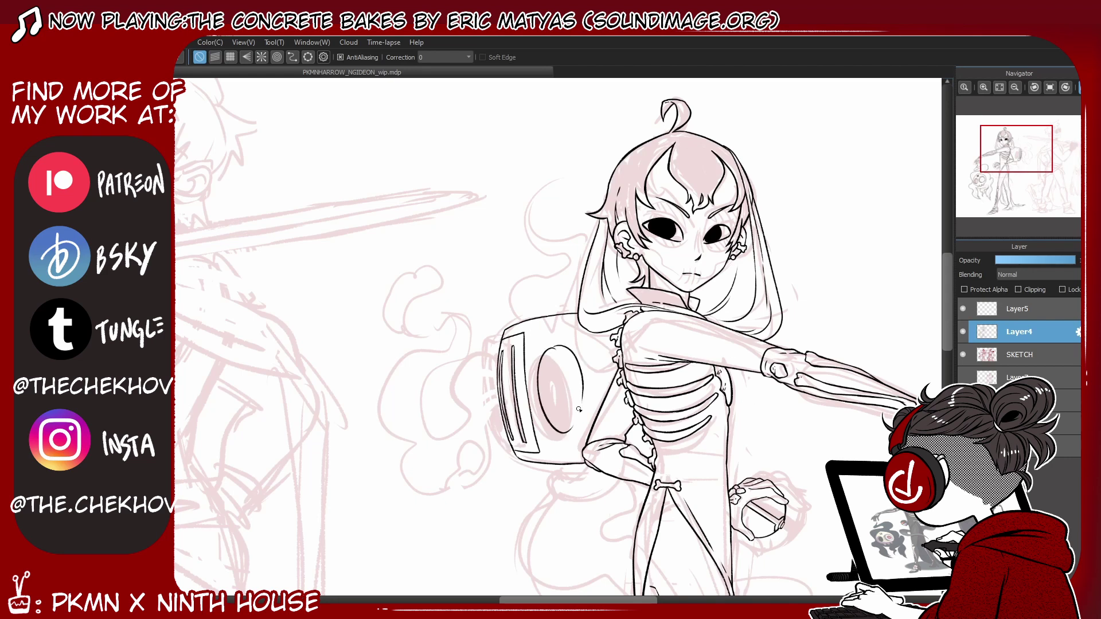
# Step: Ink the large oval eye on the creature's boxy head with a narrow slit pupil
pyautogui.moveTo(556, 352)
pyautogui.mouseDown()
pyautogui.moveTo(539, 359)
pyautogui.moveTo(544, 390)
pyautogui.mouseUp()
pyautogui.hotkey('ctrl', 'z')
pyautogui.press('e')
pyautogui.moveTo(563, 370)
pyautogui.mouseDown()
pyautogui.moveTo(564, 396)
pyautogui.moveTo(551, 400)
pyautogui.mouseUp()
pyautogui.hotkey('ctrl', 'z')
pyautogui.hotkey('ctrl', 'z')
# Step: Ink the creature's curled collar and bulging body below its boxy head, plus the flame wisp rising above it
pyautogui.moveTo(618, 454)
pyautogui.mouseDown()
pyautogui.moveTo(561, 481)
pyautogui.moveTo(594, 500)
pyautogui.moveTo(619, 458)
pyautogui.moveTo(527, 573)
pyautogui.mouseUp()
pyautogui.moveTo(581, 477); pyautogui.dragTo(565, 472)
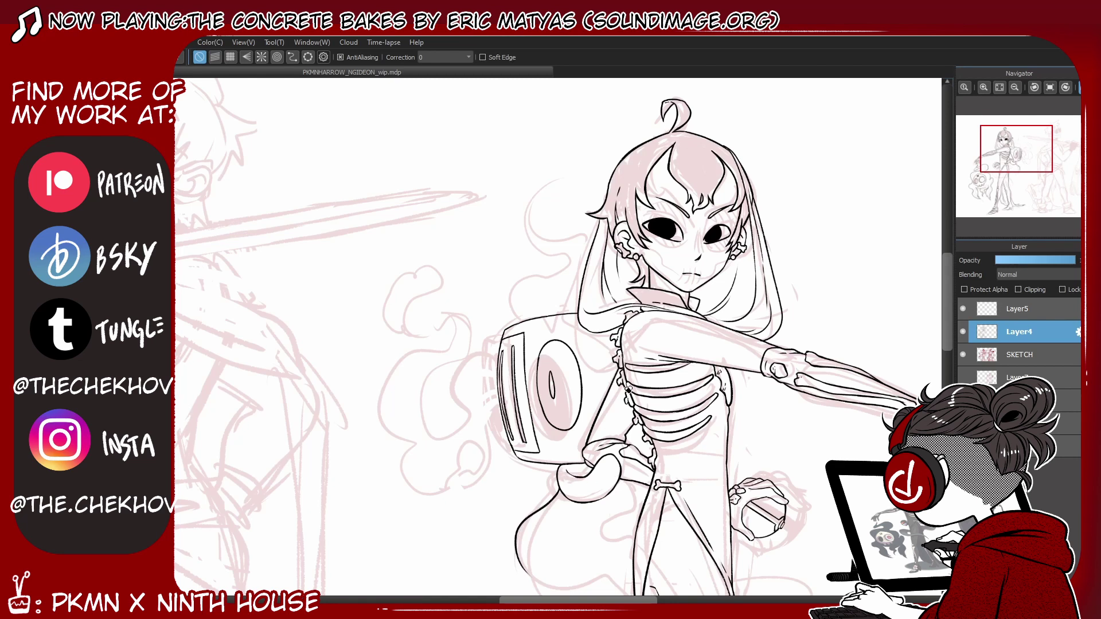
pyautogui.moveTo(511, 319)
pyautogui.mouseDown()
pyautogui.moveTo(567, 255)
pyautogui.moveTo(572, 186)
pyautogui.moveTo(550, 235)
pyautogui.moveTo(589, 241)
pyautogui.mouseUp()
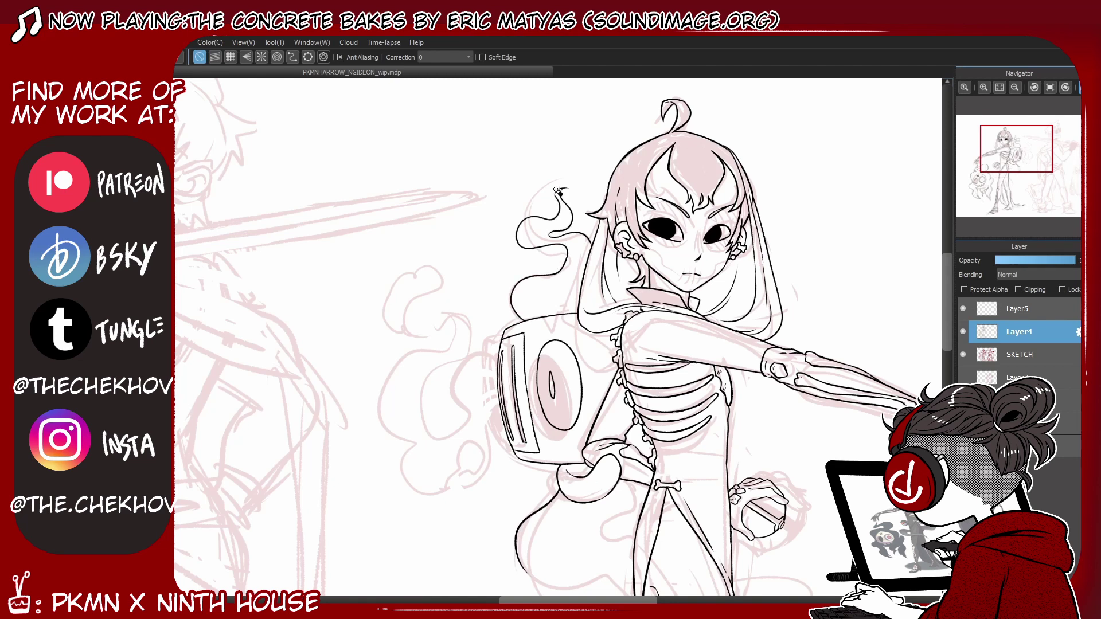
pyautogui.scroll(-5, 602, 298)
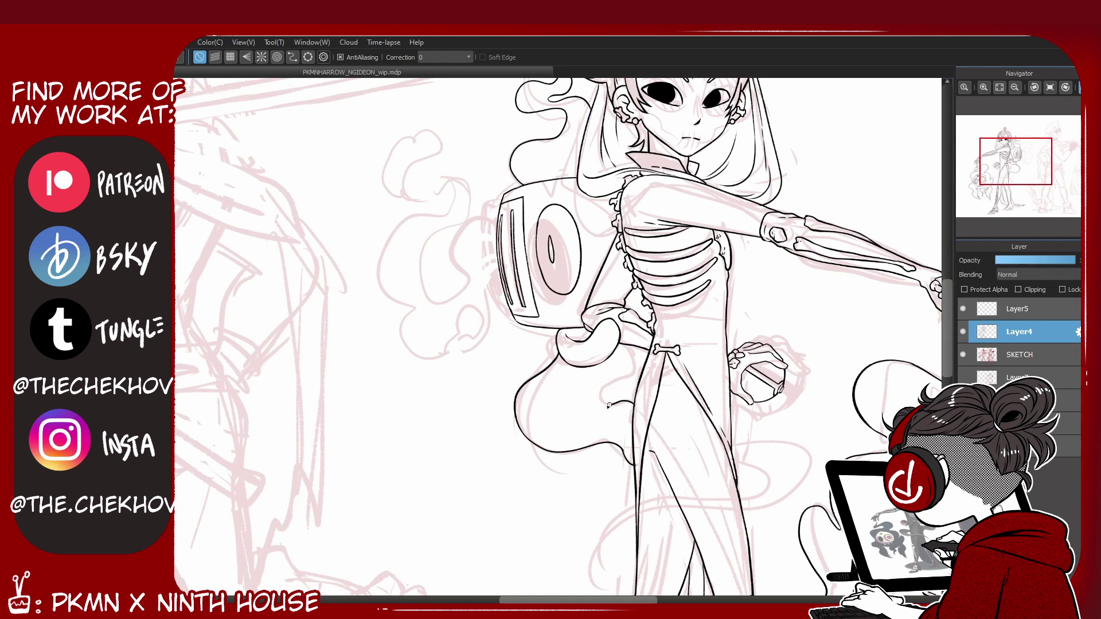
pyautogui.moveTo(633, 383); pyautogui.dragTo(633, 402)
pyautogui.moveTo(642, 305); pyautogui.dragTo(635, 295)
# Step: Ink the creature's long tail looping behind the figure and wrapping across the thighs to a pointed tip
pyautogui.scroll(-3, 745, 248)
pyautogui.moveTo(818, 336)
pyautogui.mouseDown()
pyautogui.moveTo(677, 381)
pyautogui.moveTo(606, 444)
pyautogui.mouseUp()
pyautogui.moveTo(763, 357)
pyautogui.mouseDown()
pyautogui.moveTo(691, 368)
pyautogui.moveTo(608, 437)
pyautogui.mouseUp()
pyautogui.hotkey('ctrl', 'z')
pyautogui.hotkey('ctrl', 'z')
pyautogui.moveTo(658, 382); pyautogui.dragTo(606, 441)
pyautogui.hotkey('ctrl', 'z')
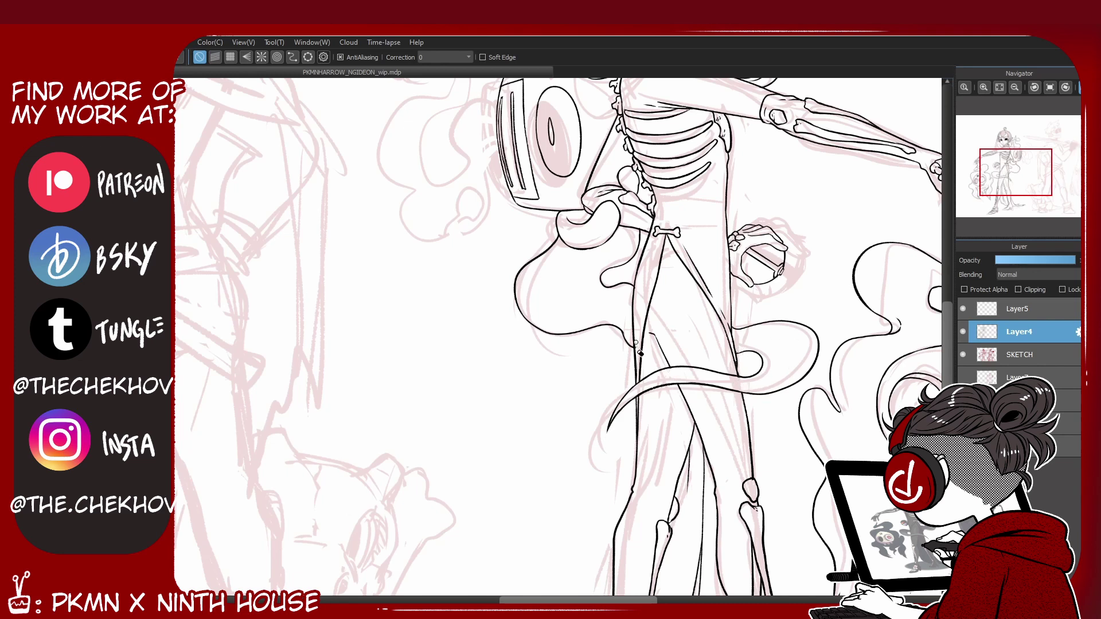
# Step: Hide the SKETCH layer to check the clean line art of the whole figure, and show the layer again
pyautogui.scroll(4, 639, 348)
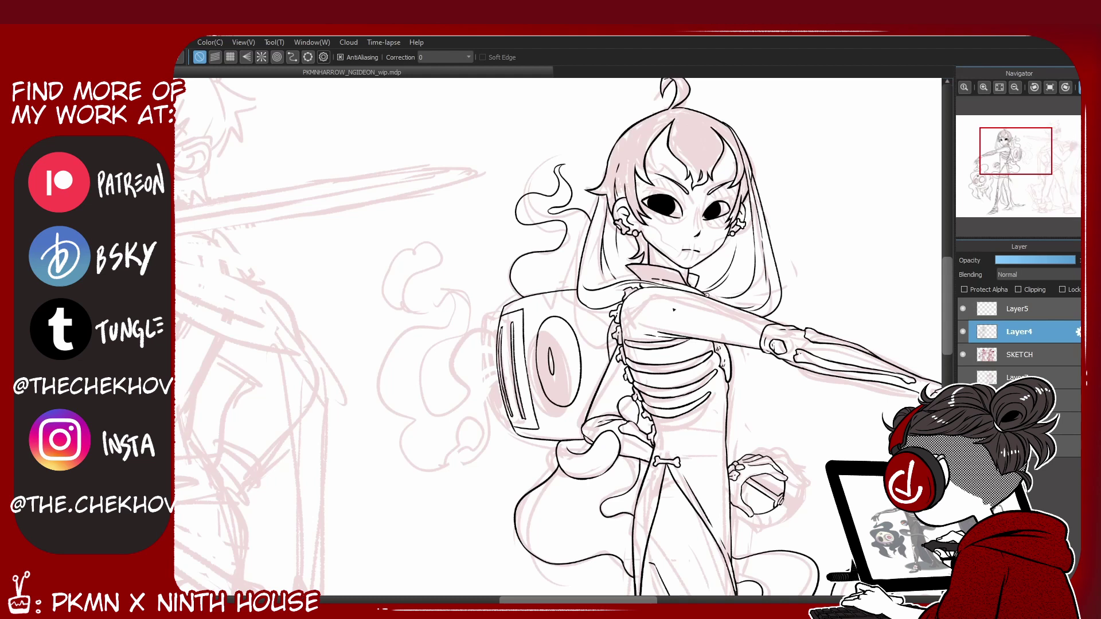
pyautogui.hotkey('ctrl', '-')
pyautogui.hotkey('ctrl', '+')
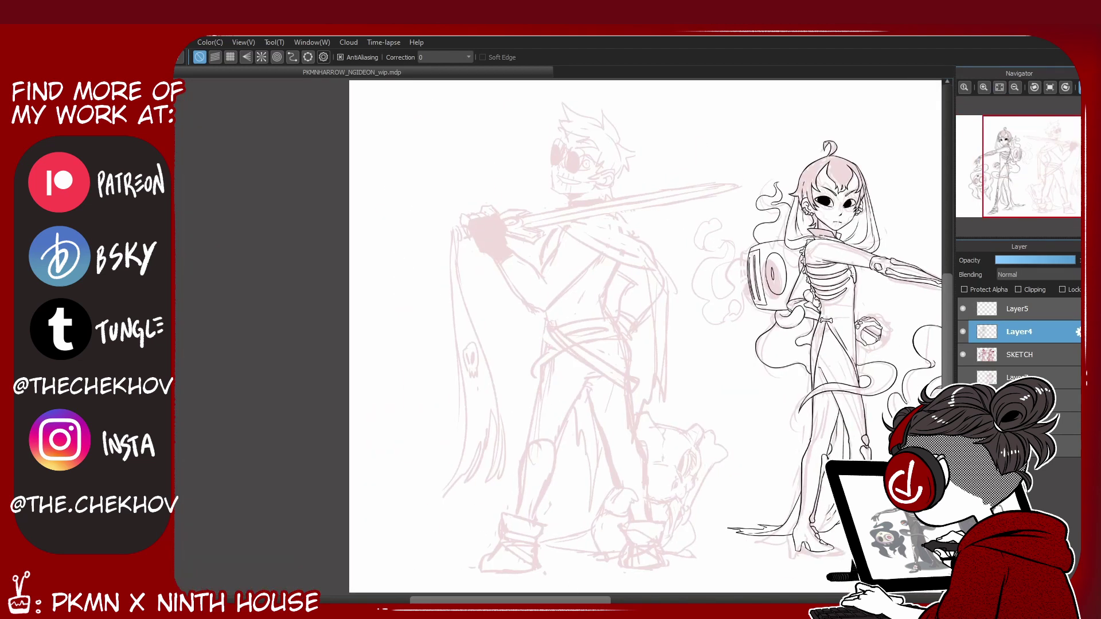
pyautogui.click(963, 355)
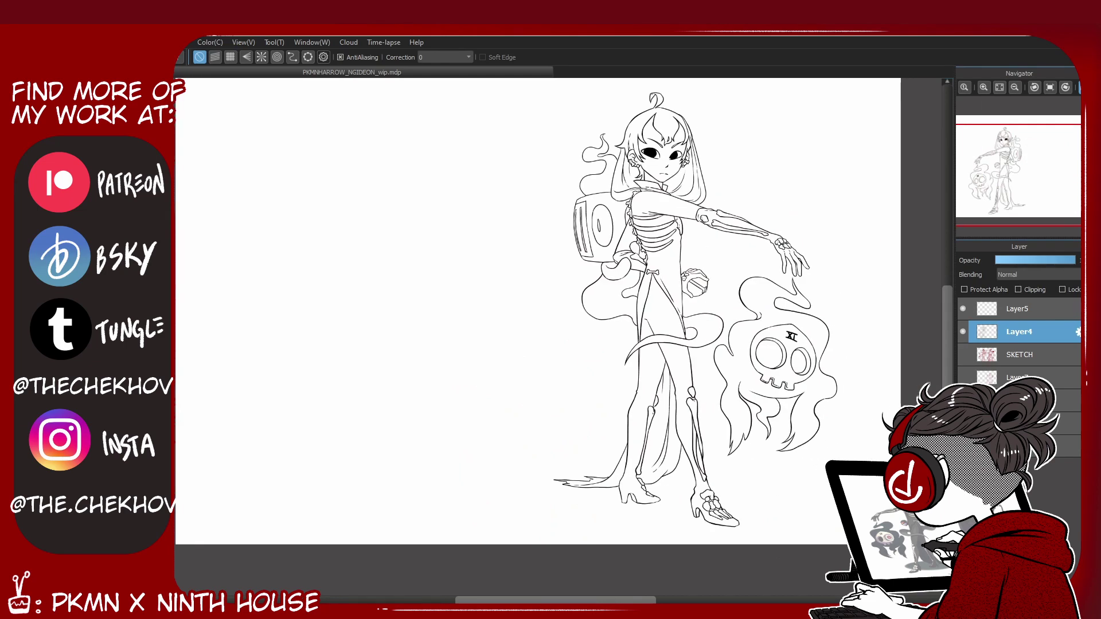
pyautogui.click(963, 355)
# Step: Ink the sword-bearing figure's two sunglasses lenses, jawline and ear
pyautogui.click(984, 87)
pyautogui.scroll(3, 574, 344)
pyautogui.moveTo(547, 335)
pyautogui.mouseDown()
pyautogui.moveTo(541, 367)
pyautogui.moveTo(586, 350)
pyautogui.moveTo(534, 336)
pyautogui.mouseUp()
pyautogui.hotkey('ctrl', 'z')
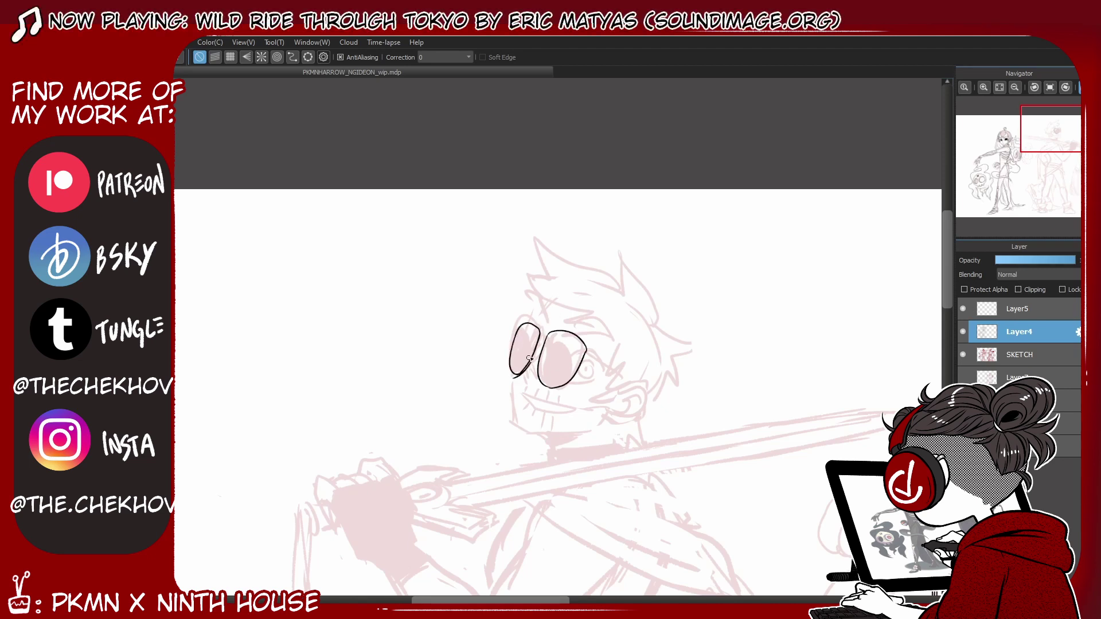
pyautogui.moveTo(512, 373)
pyautogui.mouseDown()
pyautogui.moveTo(512, 423)
pyautogui.moveTo(607, 414)
pyautogui.mouseUp()
pyautogui.hotkey('ctrl', 'z')
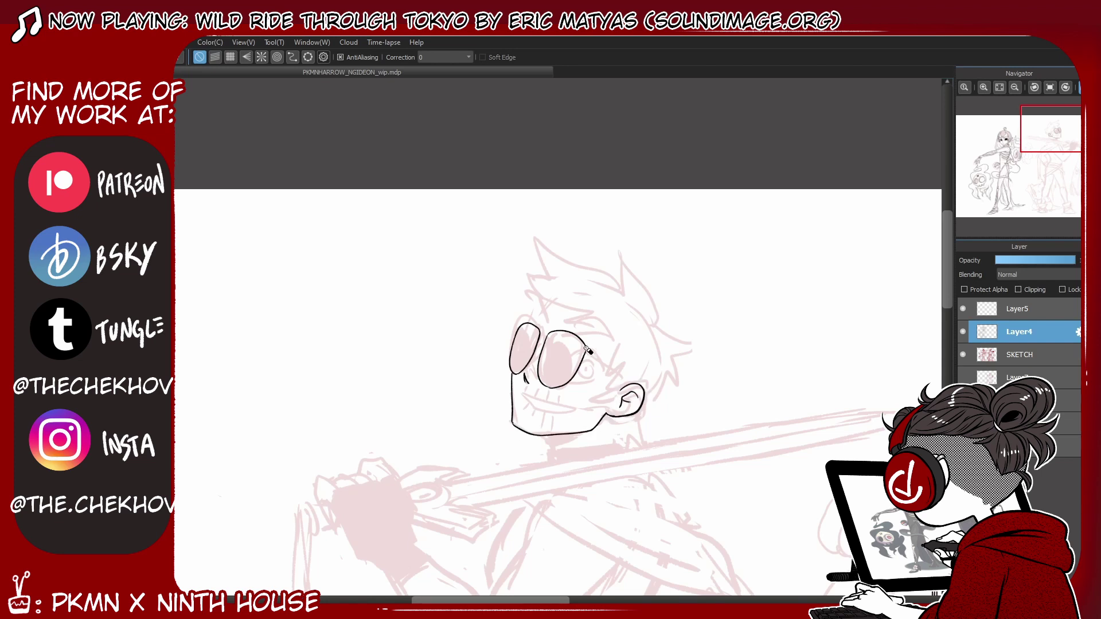
# Step: Ink the sunglasses' bridge and temple arm, the visible eye, and the jagged fringe, sideburn and rear hair spikes
pyautogui.moveTo(538, 327)
pyautogui.mouseDown()
pyautogui.moveTo(553, 331)
pyautogui.moveTo(539, 344)
pyautogui.moveTo(601, 373)
pyautogui.mouseUp()
pyautogui.moveTo(656, 326); pyautogui.dragTo(620, 283)
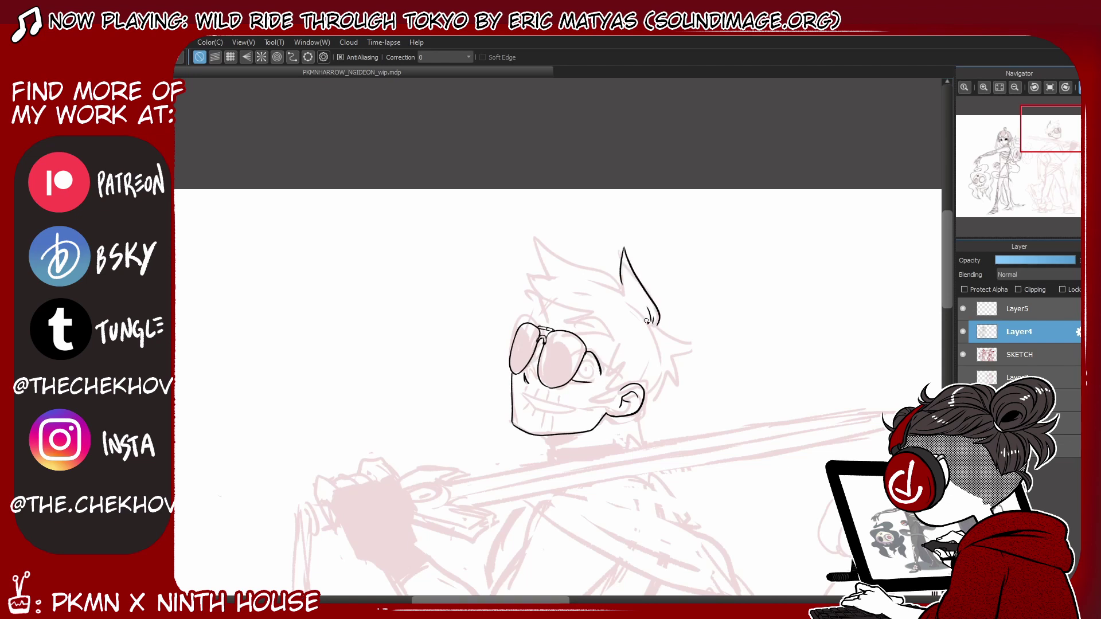
pyautogui.moveTo(657, 326)
pyautogui.mouseDown()
pyautogui.moveTo(672, 361)
pyautogui.moveTo(628, 363)
pyautogui.moveTo(608, 374)
pyautogui.moveTo(630, 365)
pyautogui.moveTo(606, 398)
pyautogui.mouseUp()
pyautogui.hotkey('ctrl', 'z')
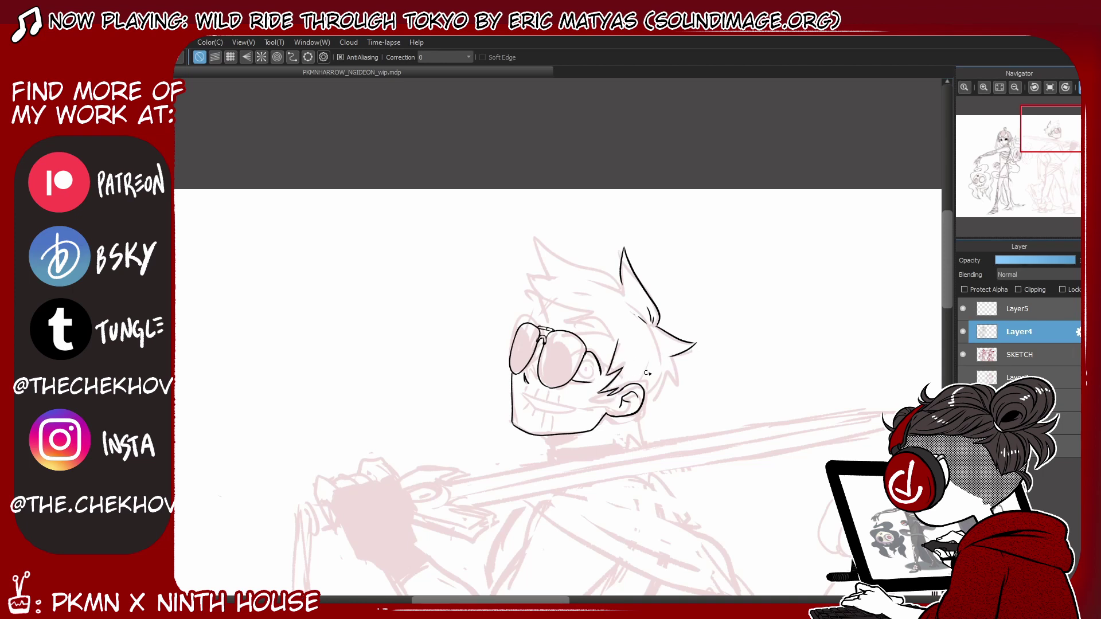
pyautogui.moveTo(586, 350)
pyautogui.mouseDown()
pyautogui.moveTo(627, 385)
pyautogui.moveTo(590, 364)
pyautogui.moveTo(578, 338)
pyautogui.moveTo(618, 334)
pyautogui.mouseUp()
pyautogui.moveTo(609, 347)
pyautogui.mouseDown()
pyautogui.moveTo(618, 334)
pyautogui.moveTo(523, 296)
pyautogui.moveTo(539, 324)
pyautogui.mouseUp()
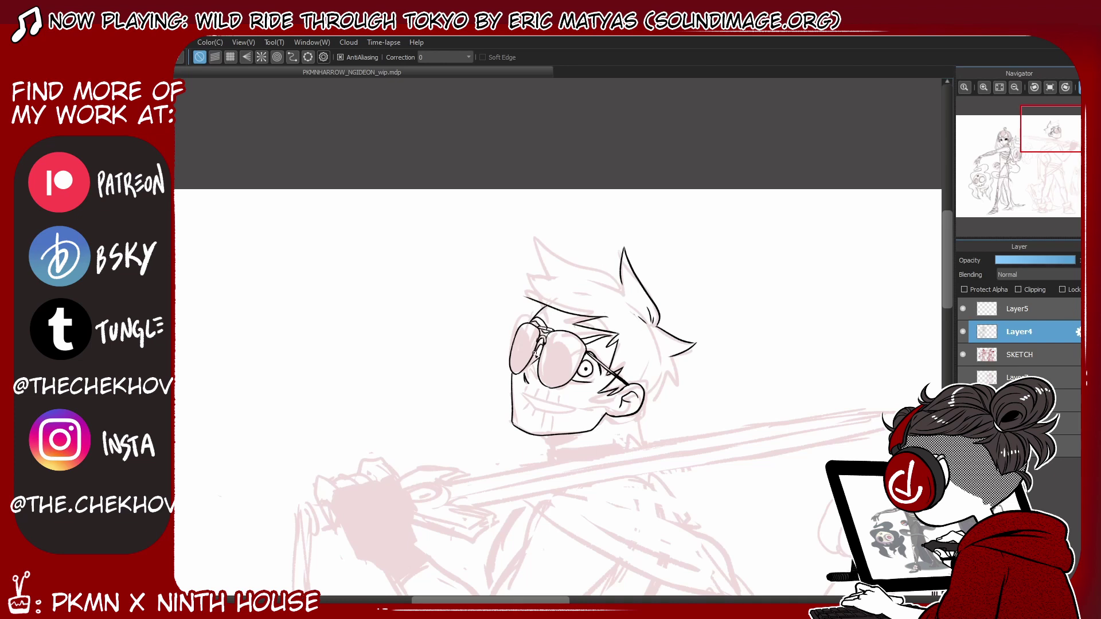
# Step: Ink the grinning mouth and neck, and complete the spiky hair along the crown, forehead and nape
pyautogui.moveTo(522, 395); pyautogui.dragTo(573, 405)
pyautogui.moveTo(617, 434); pyautogui.dragTo(617, 445)
pyautogui.moveTo(623, 281)
pyautogui.mouseDown()
pyautogui.moveTo(573, 259)
pyautogui.moveTo(552, 277)
pyautogui.moveTo(555, 294)
pyautogui.moveTo(507, 310)
pyautogui.mouseUp()
pyautogui.moveTo(536, 315); pyautogui.dragTo(499, 323)
pyautogui.moveTo(672, 364)
pyautogui.mouseDown()
pyautogui.moveTo(681, 385)
pyautogui.moveTo(644, 408)
pyautogui.mouseUp()
pyautogui.moveTo(657, 326); pyautogui.dragTo(647, 342)
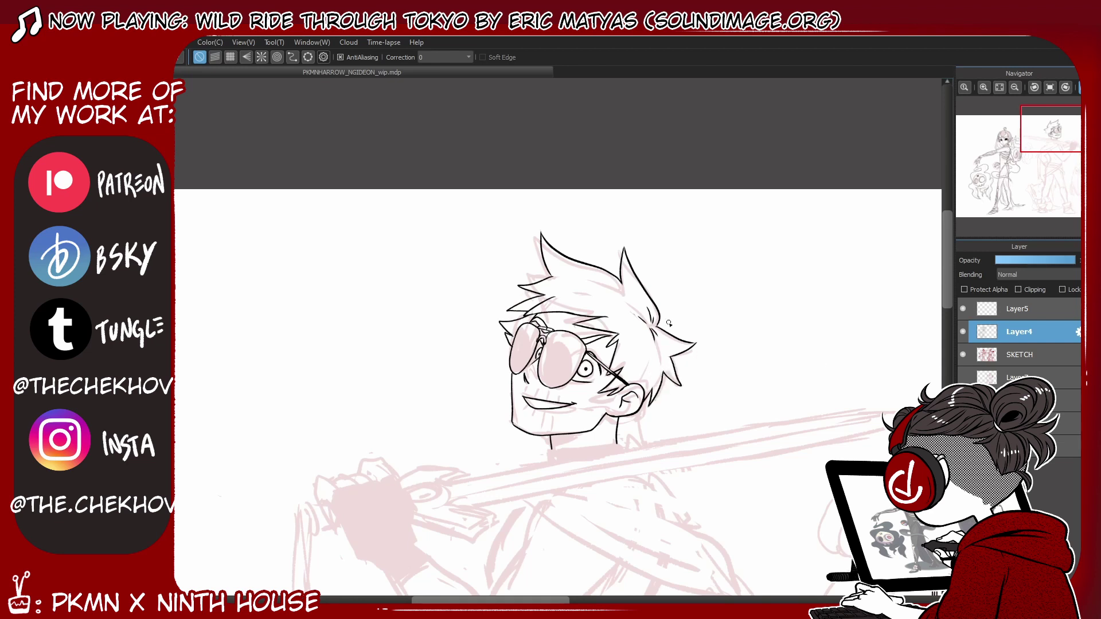
# Step: Ink the high collar around the sword-bearing figure's neck
pyautogui.scroll(-3, 905, 370)
pyautogui.moveTo(548, 380); pyautogui.dragTo(619, 371)
pyautogui.moveTo(548, 380); pyautogui.dragTo(546, 393)
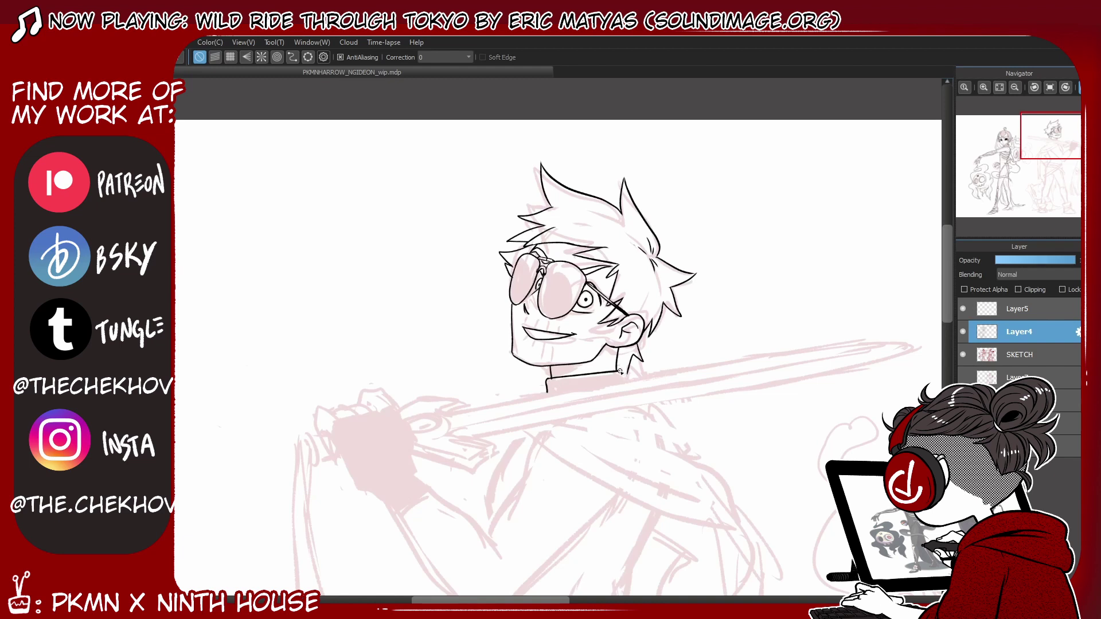
# Step: With the canvas mirrored, ink the gloved hand's palm and wrist cuff, plus the thumb and curled fingers
pyautogui.scroll(-1, 647, 371)
pyautogui.press('h')
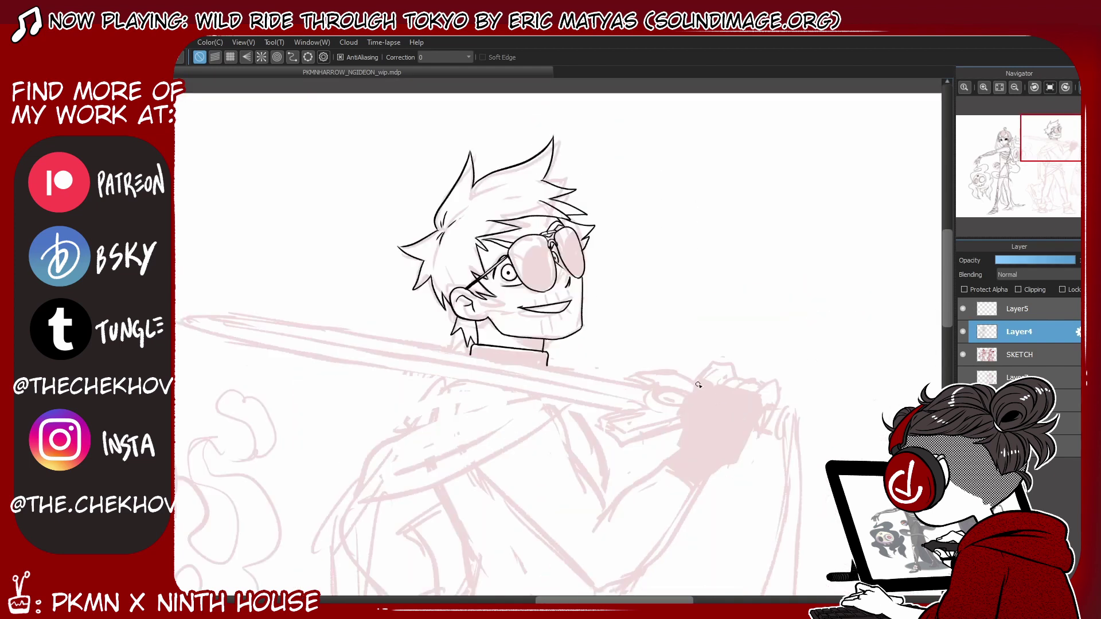
pyautogui.moveTo(698, 383); pyautogui.dragTo(677, 453)
pyautogui.moveTo(751, 418); pyautogui.dragTo(723, 463)
pyautogui.moveTo(689, 402)
pyautogui.mouseDown()
pyautogui.moveTo(670, 440)
pyautogui.moveTo(705, 490)
pyautogui.mouseUp()
pyautogui.moveTo(662, 463)
pyautogui.mouseDown()
pyautogui.moveTo(698, 492)
pyautogui.moveTo(725, 445)
pyautogui.moveTo(712, 454)
pyautogui.mouseUp()
pyautogui.hotkey('ctrl', 'z')
pyautogui.hotkey('ctrl', 'z')
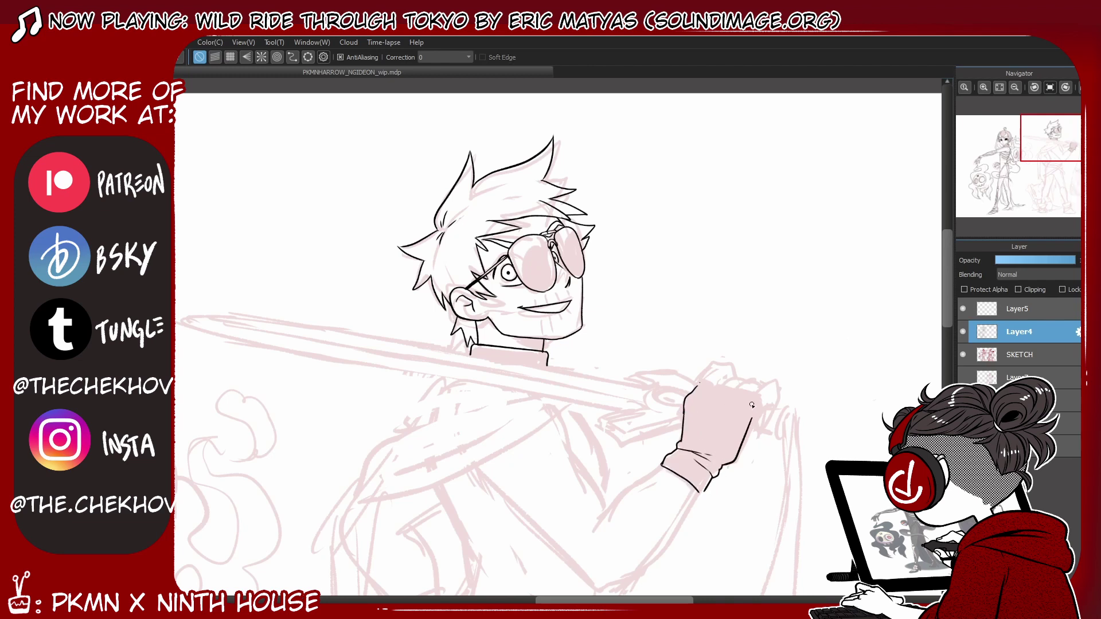
pyautogui.moveTo(739, 401); pyautogui.dragTo(767, 404)
pyautogui.moveTo(701, 397)
pyautogui.mouseDown()
pyautogui.moveTo(746, 378)
pyautogui.moveTo(729, 382)
pyautogui.mouseUp()
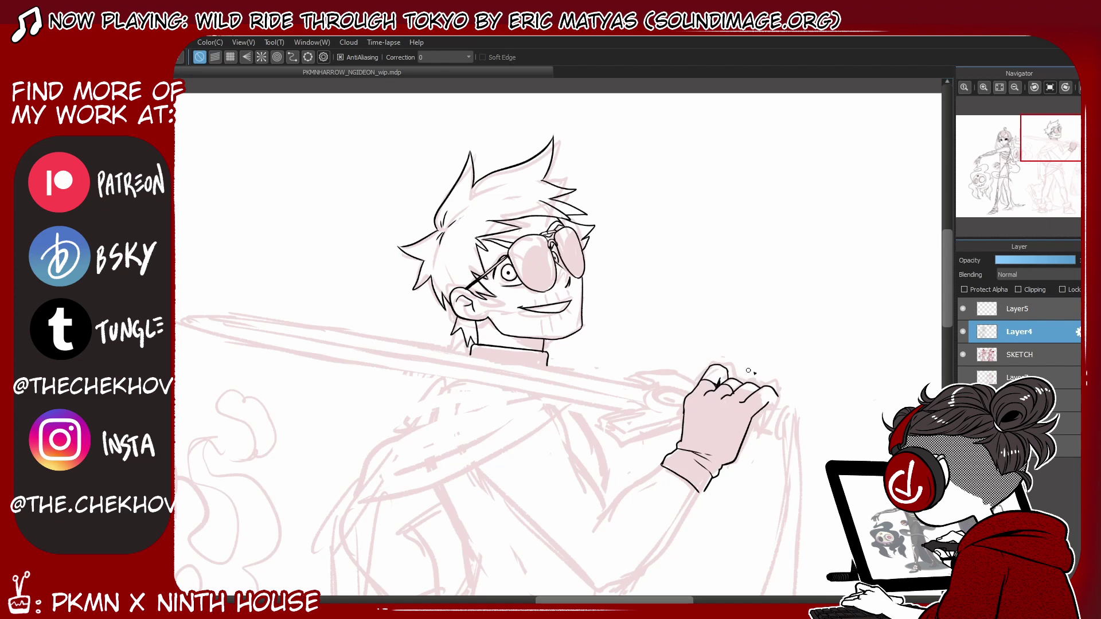
# Step: Ink the raised arm's forearm, elbow and upper arm from the glove cuff up to the shoulder
pyautogui.scroll(-3, 764, 400)
pyautogui.moveTo(701, 345)
pyautogui.mouseDown()
pyautogui.moveTo(646, 420)
pyautogui.moveTo(613, 441)
pyautogui.mouseUp()
pyautogui.moveTo(662, 319); pyautogui.dragTo(596, 384)
pyautogui.hotkey('ctrl', 'z')
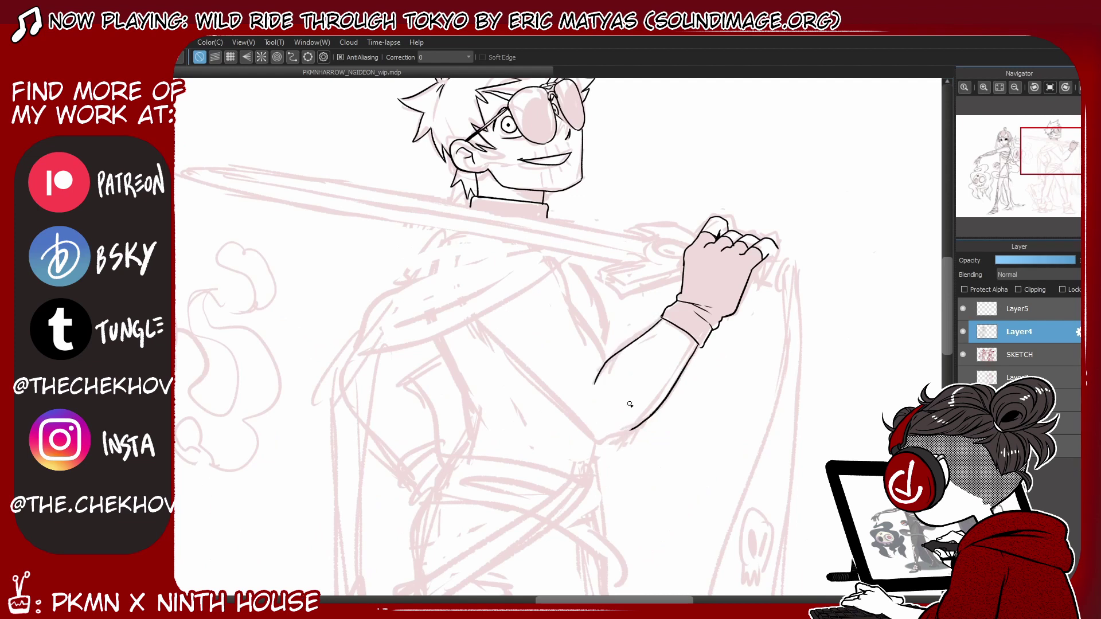
pyautogui.press('h')
pyautogui.moveTo(464, 430)
pyautogui.mouseDown()
pyautogui.moveTo(501, 435)
pyautogui.moveTo(619, 321)
pyautogui.mouseUp()
pyautogui.hotkey('ctrl', 'z')
pyautogui.moveTo(539, 274); pyautogui.dragTo(487, 360)
pyautogui.hotkey('ctrl', '0')
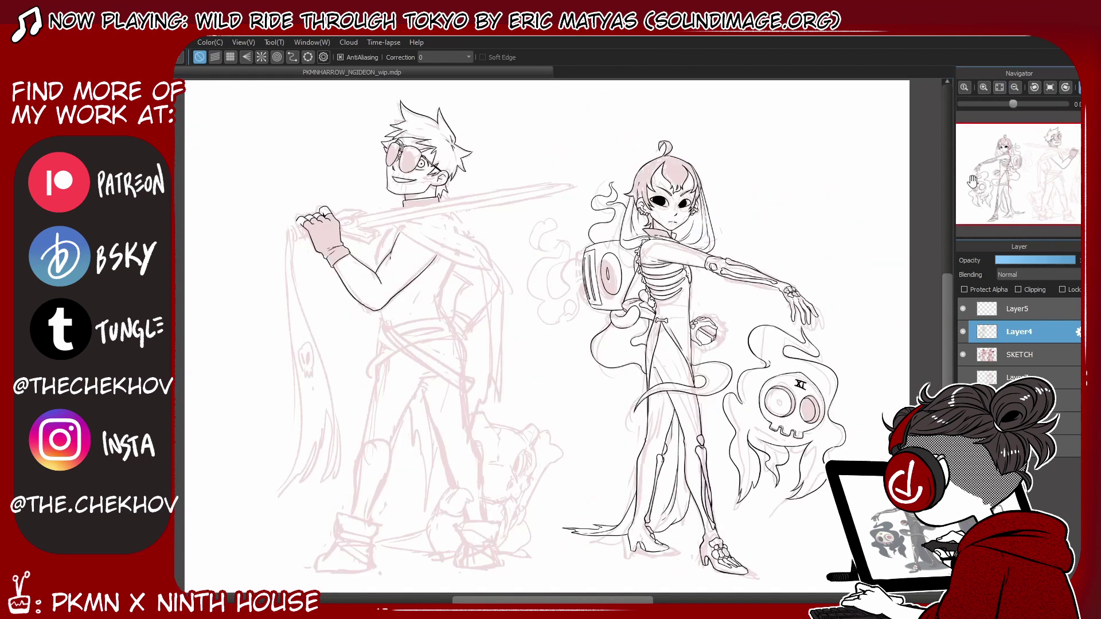
# Step: Select the inked gloved hand, scale it down slightly with a transform, and clear the selection
pyautogui.scroll(3, 344, 241)
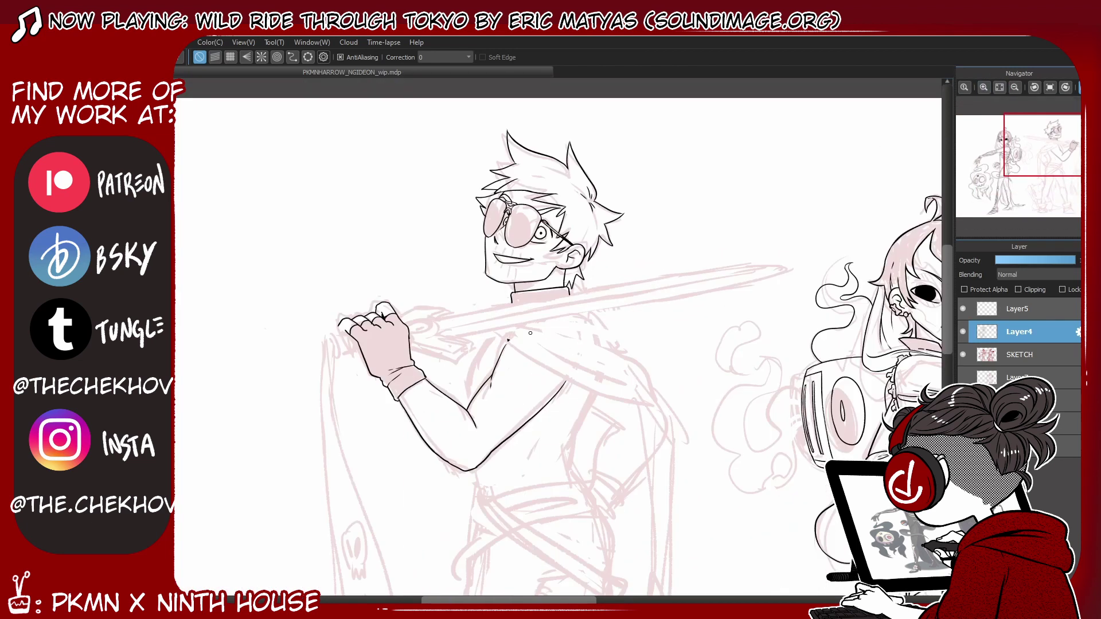
pyautogui.press('m')
pyautogui.moveTo(427, 378)
pyautogui.mouseDown()
pyautogui.moveTo(437, 357)
pyautogui.moveTo(430, 325)
pyautogui.moveTo(378, 294)
pyautogui.mouseUp()
pyautogui.moveTo(447, 344)
pyautogui.mouseDown()
pyautogui.moveTo(432, 279)
pyautogui.moveTo(357, 404)
pyautogui.moveTo(384, 402)
pyautogui.moveTo(401, 387)
pyautogui.mouseUp()
pyautogui.hotkey('ctrl', 't')
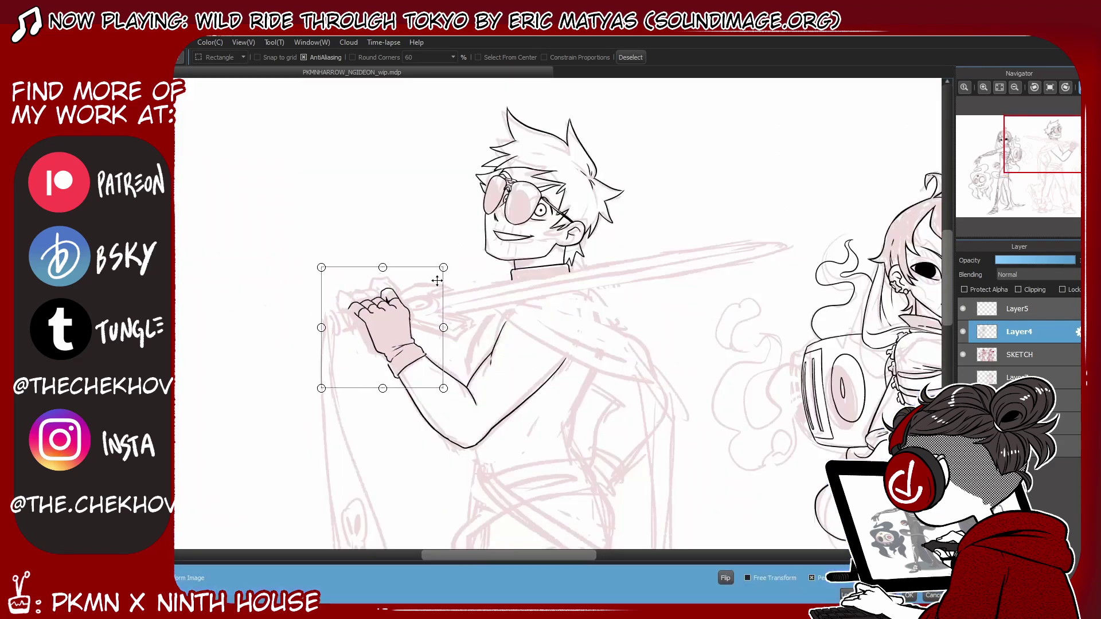
pyautogui.press('Return')
pyautogui.hotkey('ctrl', 'd')
pyautogui.press('b')
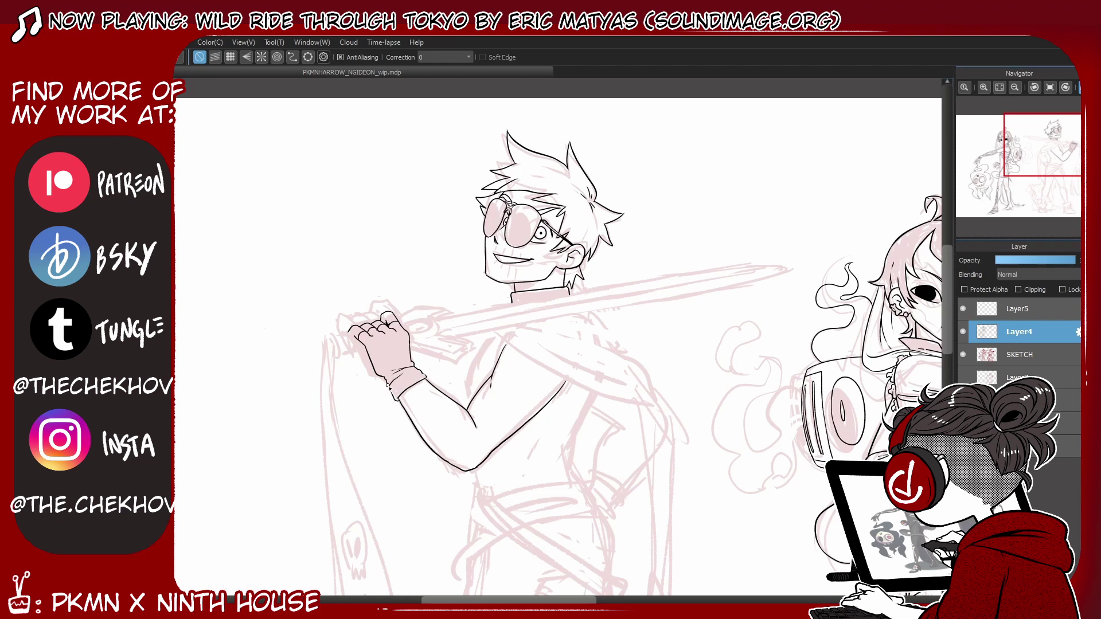
# Step: Ink the sword's grip edges and long straight blade using the parallel snap, and finish its pointed tip and central groove freehand
pyautogui.click(215, 57)
pyautogui.moveTo(547, 336); pyautogui.dragTo(781, 293)
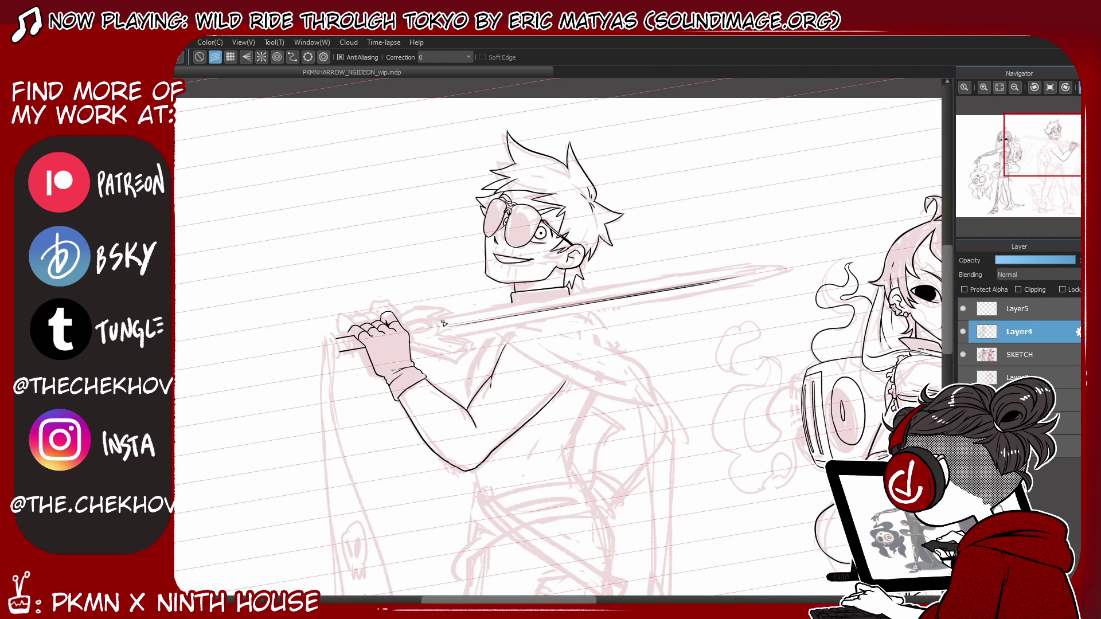
pyautogui.moveTo(438, 318); pyautogui.dragTo(753, 268)
pyautogui.moveTo(450, 338)
pyautogui.mouseDown()
pyautogui.moveTo(788, 283)
pyautogui.moveTo(786, 267)
pyautogui.moveTo(787, 279)
pyautogui.mouseUp()
pyautogui.click(199, 57)
pyautogui.hotkey('ctrl', 'z')
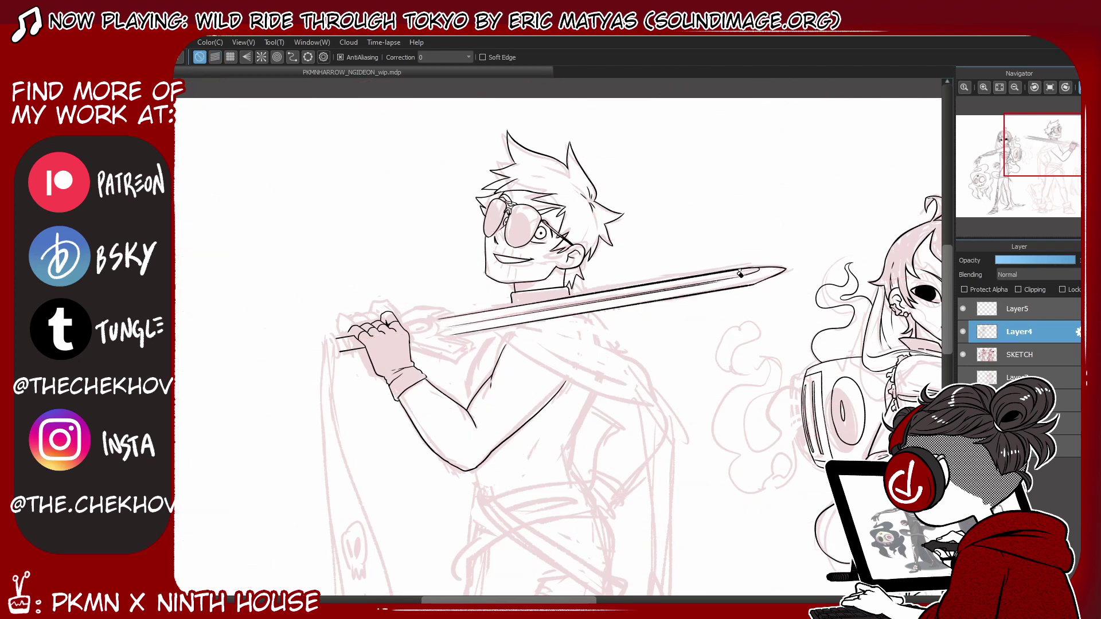
pyautogui.hotkey('ctrl', 'z')
pyautogui.hotkey('ctrl', 'z')
pyautogui.moveTo(705, 274); pyautogui.dragTo(584, 294)
# Step: Ink the sword's oval guard ornament, block-shaped crossguard and wrapped grip end, and start the cloth hanging from it
pyautogui.moveTo(421, 328); pyautogui.dragTo(430, 326)
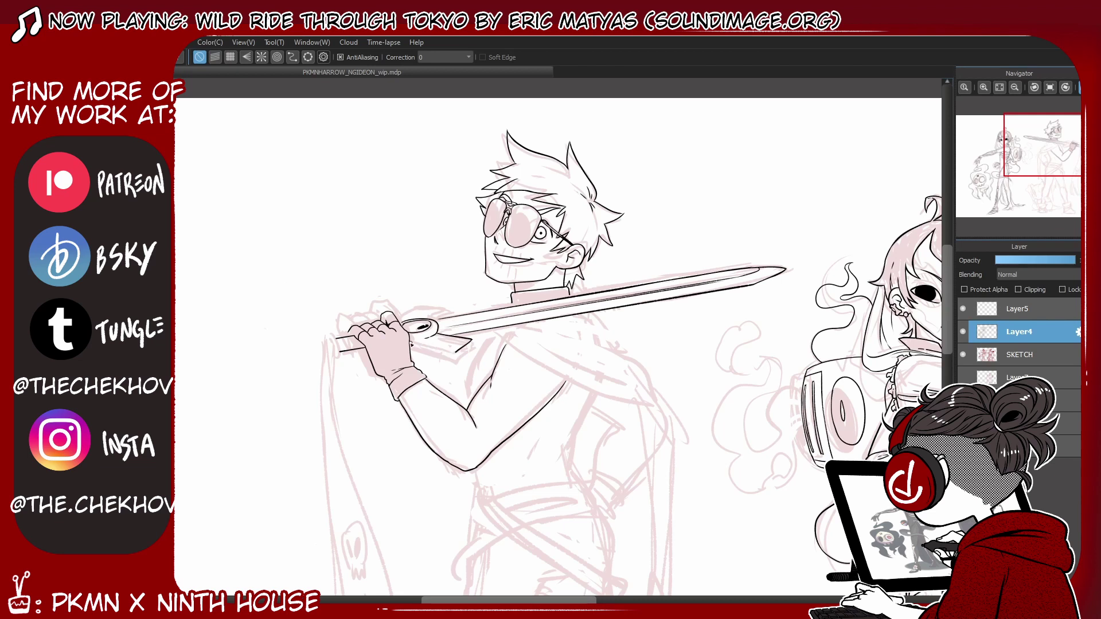
pyautogui.scroll(2, 470, 344)
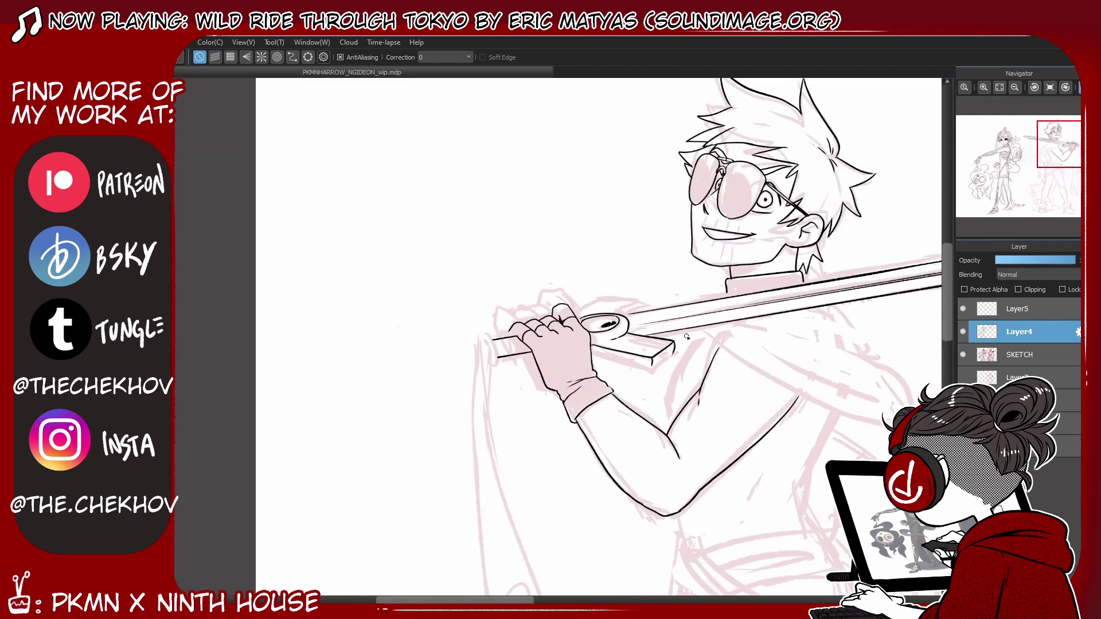
pyautogui.press('h')
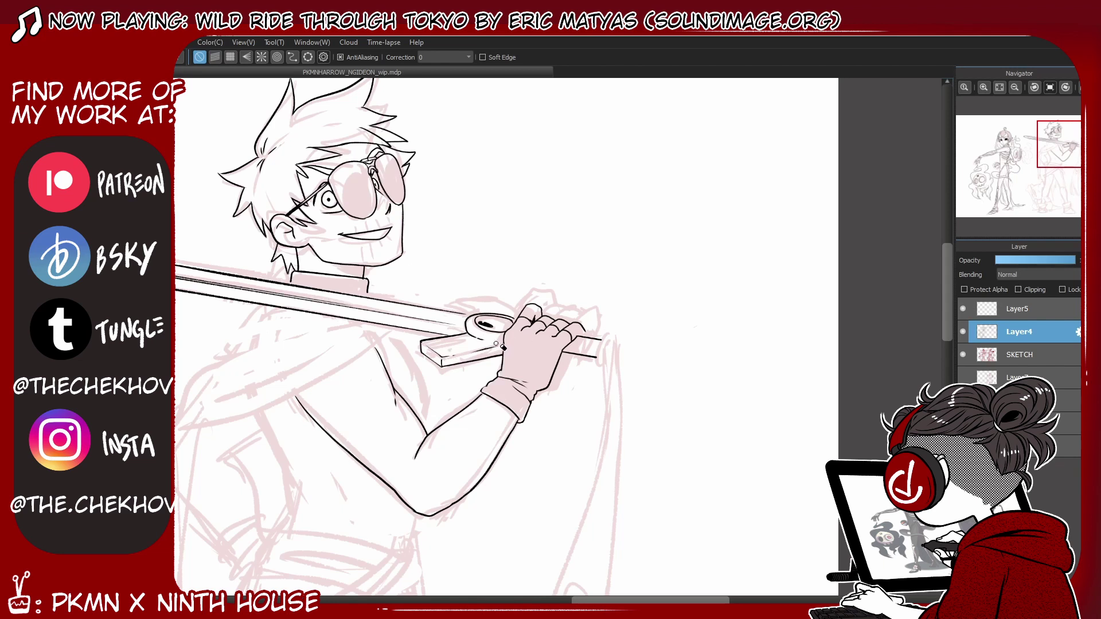
pyautogui.moveTo(475, 308)
pyautogui.mouseDown()
pyautogui.moveTo(517, 316)
pyautogui.moveTo(514, 307)
pyautogui.moveTo(525, 323)
pyautogui.mouseUp()
pyautogui.moveTo(609, 340); pyautogui.dragTo(605, 451)
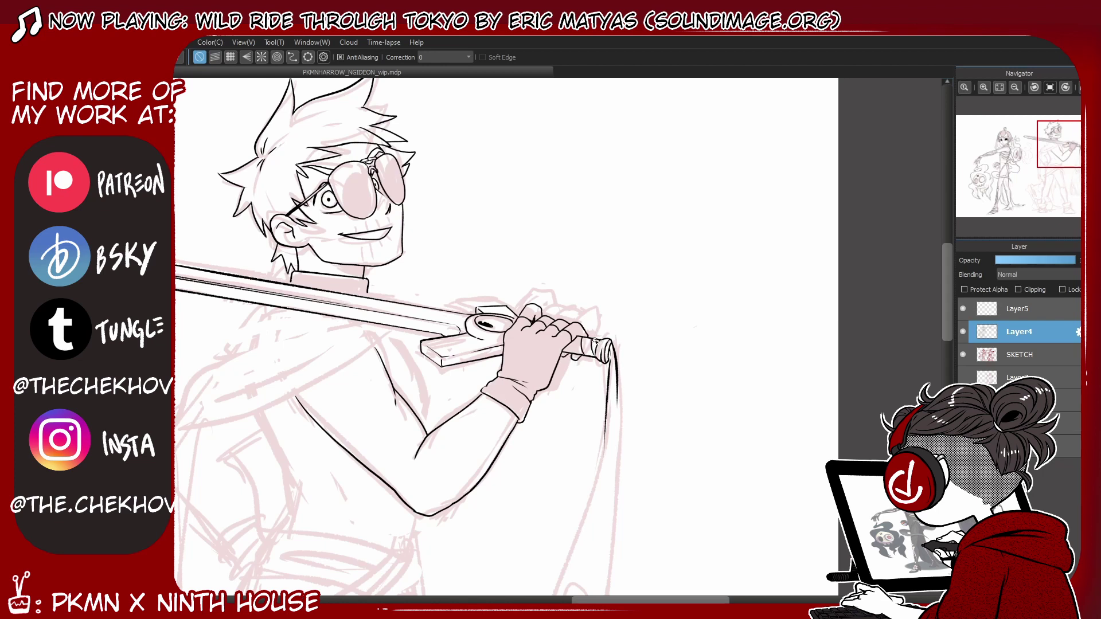
# Step: Ink the cape draped over the shoulders beneath the sword, including its lower edge and curved folds
pyautogui.hotkey('ctrl', '-')
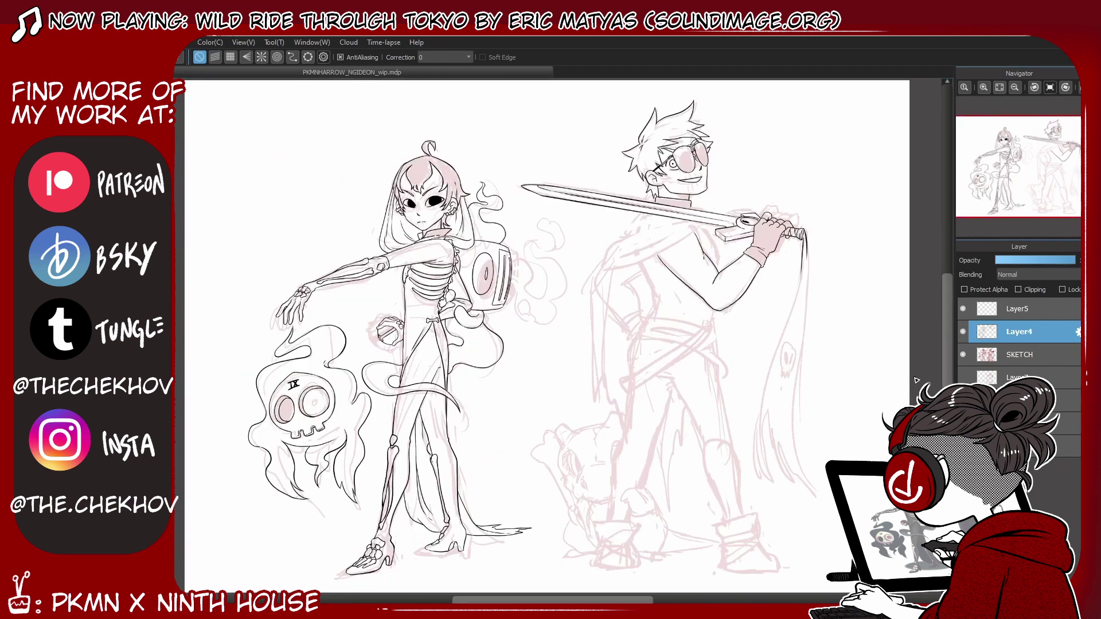
pyautogui.press('h')
pyautogui.hotkey('ctrl', '+')
pyautogui.hotkey('ctrl', '+')
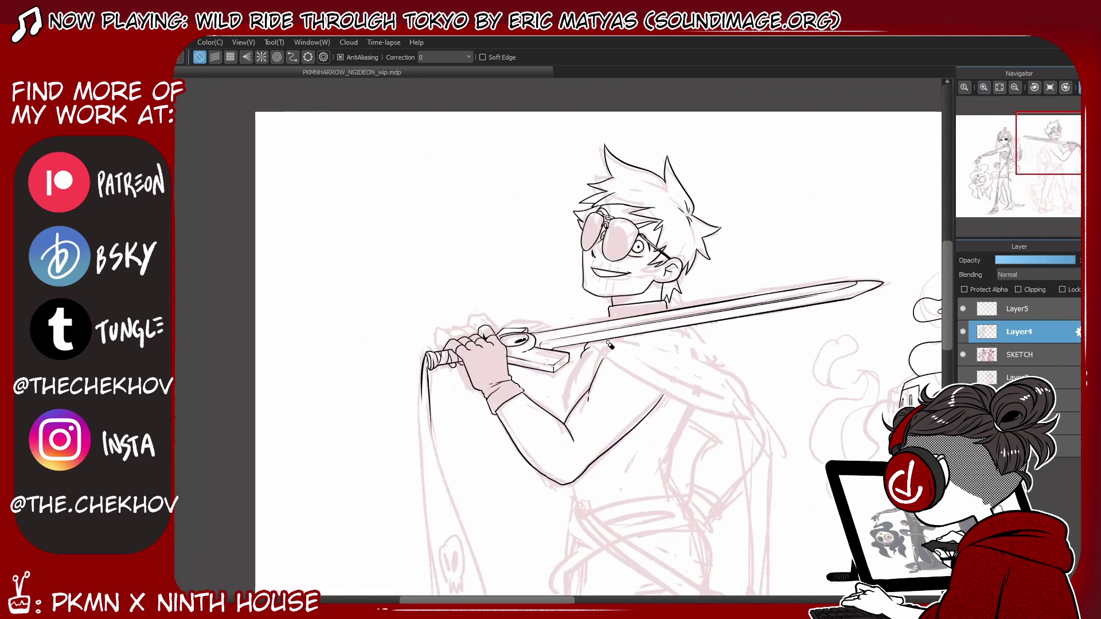
pyautogui.moveTo(694, 327); pyautogui.dragTo(740, 375)
pyautogui.moveTo(648, 342)
pyautogui.mouseDown()
pyautogui.moveTo(691, 356)
pyautogui.moveTo(760, 415)
pyautogui.mouseUp()
pyautogui.moveTo(582, 350)
pyautogui.mouseDown()
pyautogui.moveTo(764, 424)
pyautogui.moveTo(654, 370)
pyautogui.mouseUp()
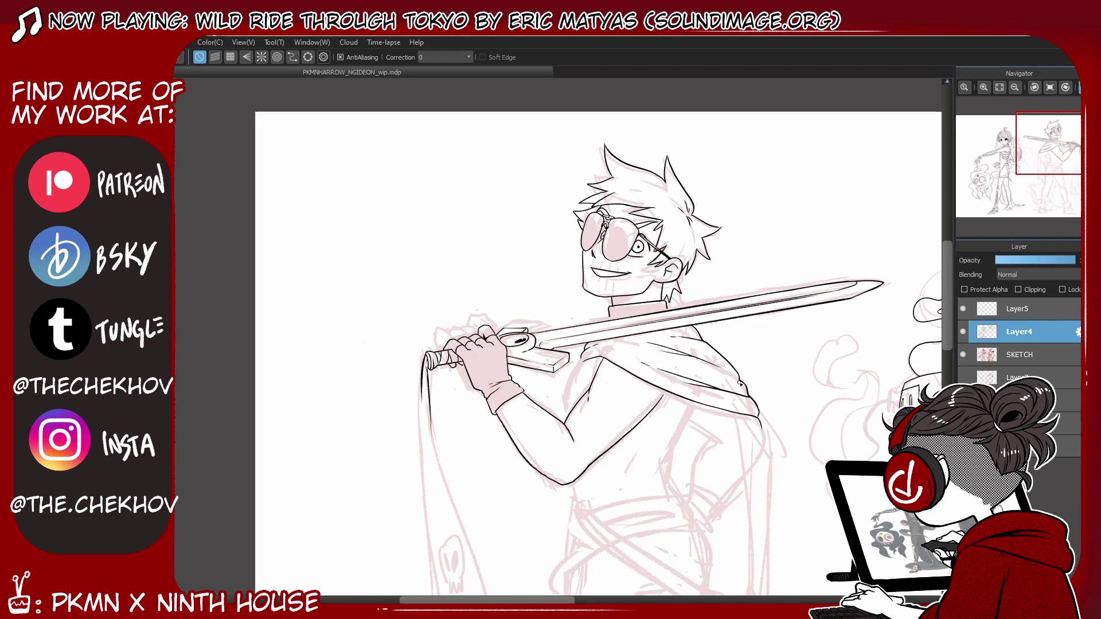
pyautogui.moveTo(745, 387); pyautogui.dragTo(691, 365)
# Step: Ink the far arm bent behind the hip and the sides of the torso down to the waist
pyautogui.scroll(-3, 619, 299)
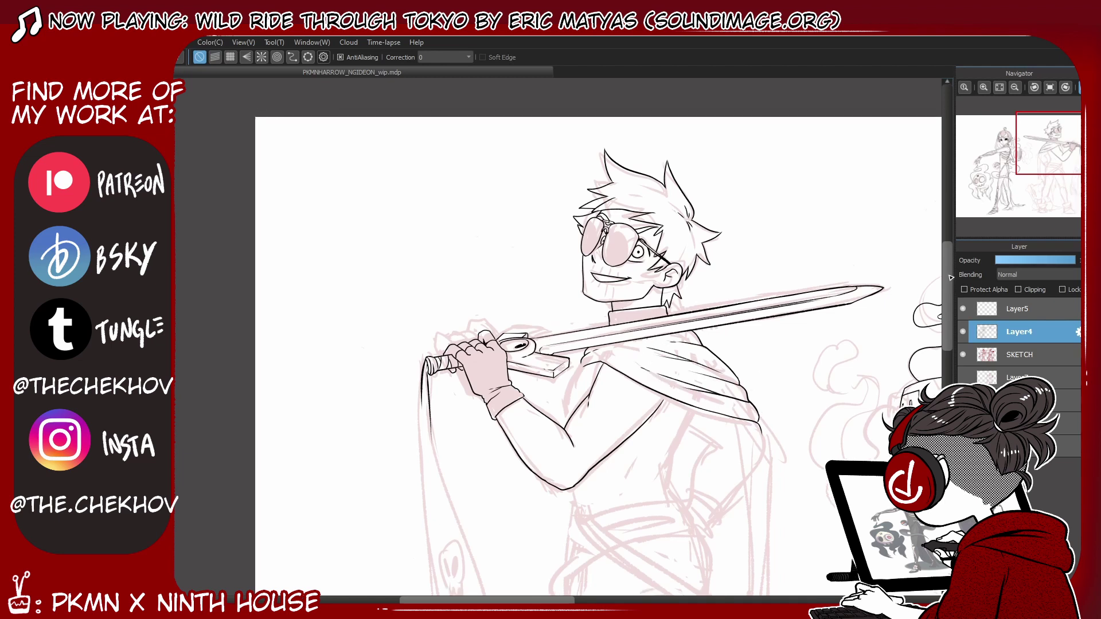
pyautogui.moveTo(563, 343); pyautogui.dragTo(581, 280)
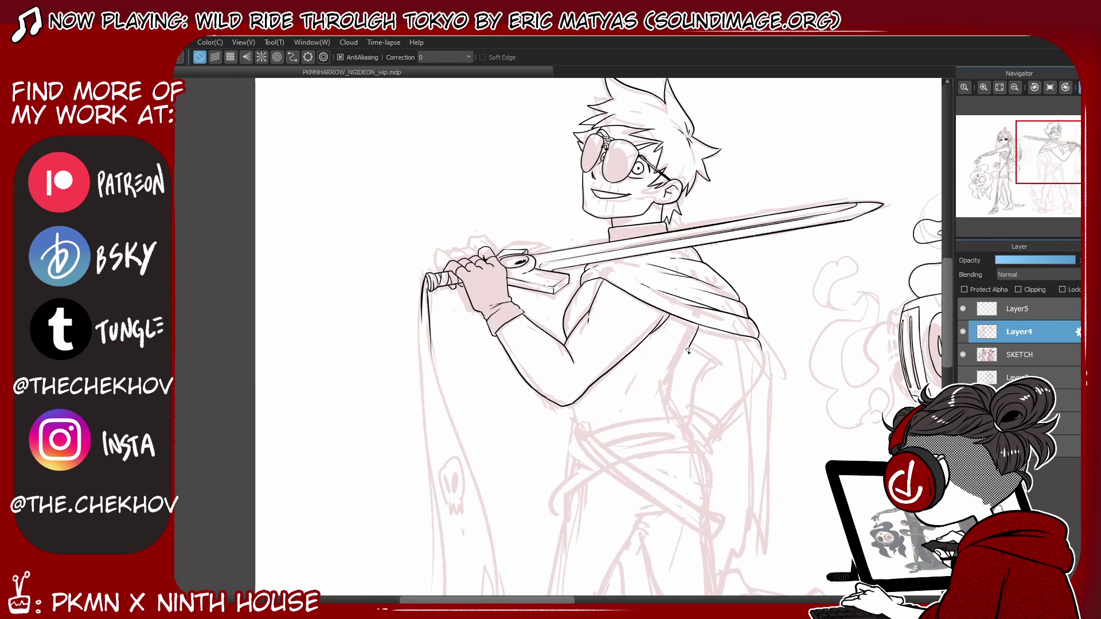
pyautogui.moveTo(702, 325); pyautogui.dragTo(669, 392)
pyautogui.moveTo(759, 346)
pyautogui.mouseDown()
pyautogui.moveTo(750, 385)
pyautogui.moveTo(691, 410)
pyautogui.mouseUp()
pyautogui.moveTo(755, 327); pyautogui.dragTo(764, 346)
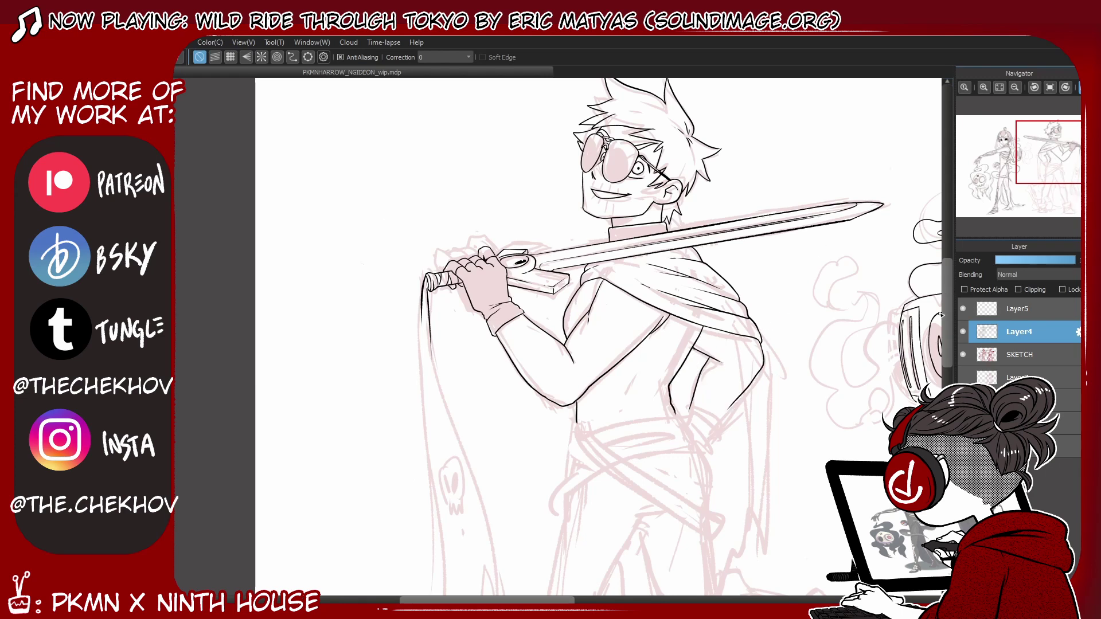
# Step: Ink the two long curved edges of the cloth hanging from the sword's grip
pyautogui.moveTo(947, 314); pyautogui.dragTo(947, 349)
pyautogui.moveTo(427, 166); pyautogui.dragTo(509, 450)
pyautogui.moveTo(425, 144); pyautogui.dragTo(440, 488)
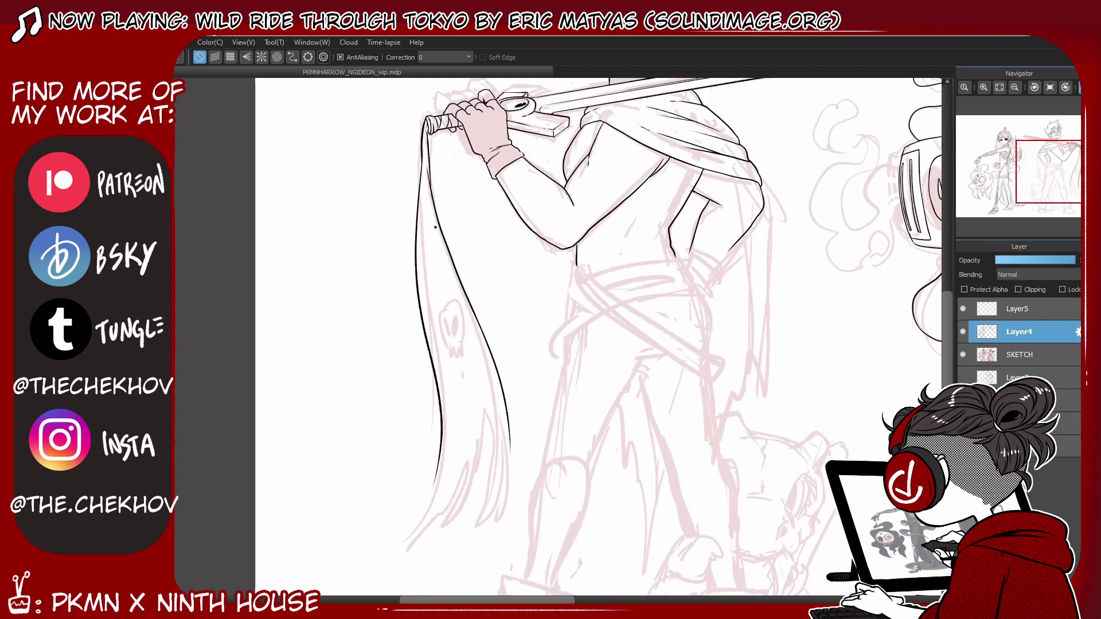
# Step: Ink a fold and the skull emblem on the hanging cloth, plus its ragged, torn lower hem
pyautogui.moveTo(450, 297); pyautogui.dragTo(437, 343)
pyautogui.moveTo(426, 240); pyautogui.dragTo(435, 332)
pyautogui.moveTo(449, 314)
pyautogui.mouseDown()
pyautogui.moveTo(449, 350)
pyautogui.moveTo(457, 343)
pyautogui.mouseUp()
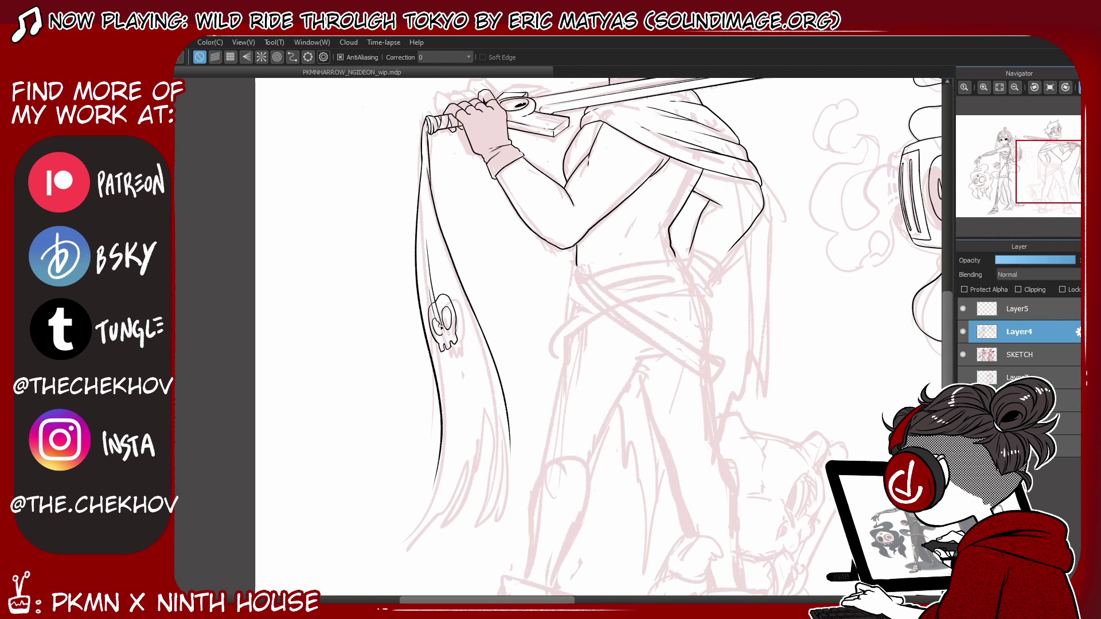
pyautogui.moveTo(439, 326); pyautogui.dragTo(438, 324)
pyautogui.moveTo(505, 442)
pyautogui.mouseDown()
pyautogui.moveTo(509, 500)
pyautogui.moveTo(498, 413)
pyautogui.moveTo(450, 528)
pyautogui.moveTo(474, 473)
pyautogui.moveTo(425, 525)
pyautogui.mouseUp()
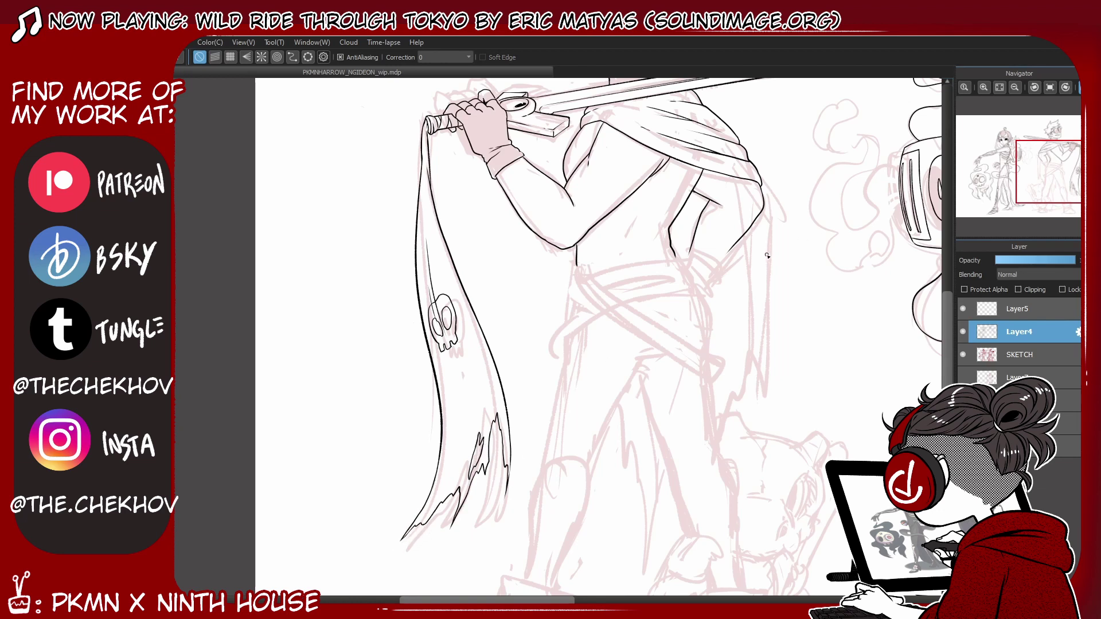
# Step: Ink the waist belt with its narrow loops and small punched holes
pyautogui.hotkey('ctrl', '-')
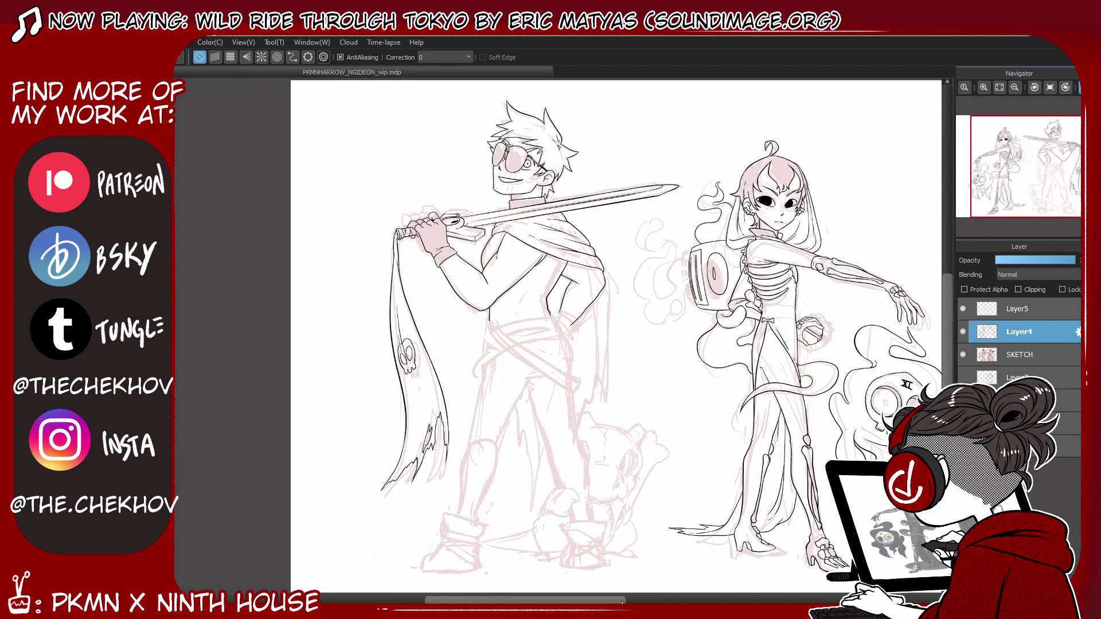
pyautogui.hotkey('ctrl', '+')
pyautogui.moveTo(685, 303)
pyautogui.mouseDown()
pyautogui.moveTo(576, 325)
pyautogui.moveTo(662, 317)
pyautogui.mouseUp()
pyautogui.moveTo(656, 303)
pyautogui.mouseDown()
pyautogui.moveTo(661, 318)
pyautogui.moveTo(693, 315)
pyautogui.mouseUp()
pyautogui.moveTo(688, 303)
pyautogui.mouseDown()
pyautogui.moveTo(692, 316)
pyautogui.moveTo(673, 317)
pyautogui.mouseUp()
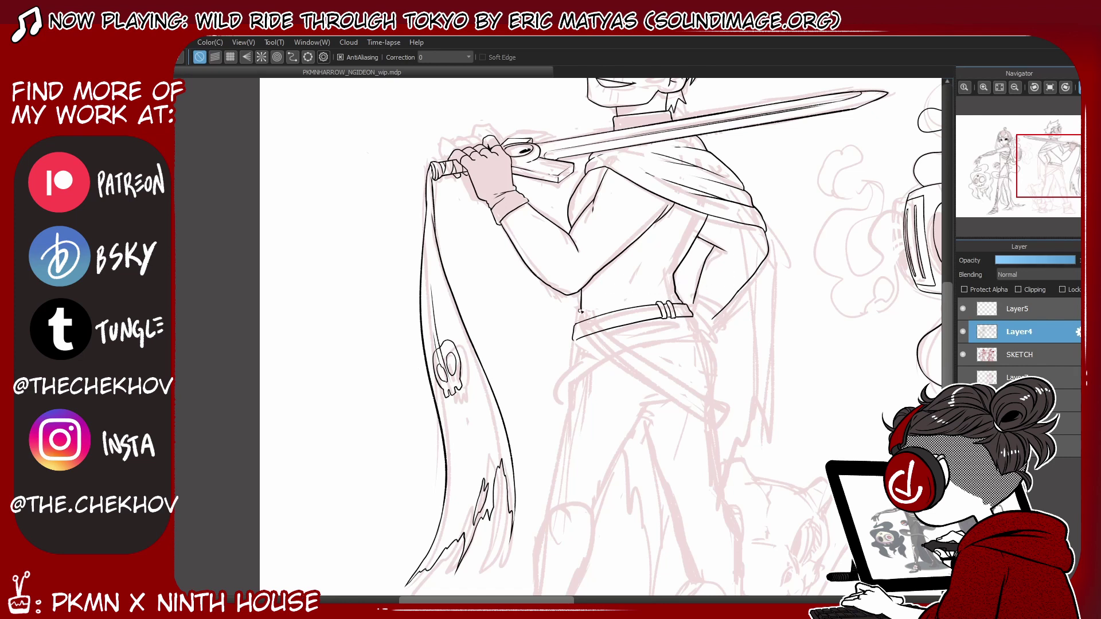
# Step: Ink the hip and the inner and outer contours of both trouser legs down toward the knees
pyautogui.moveTo(691, 317); pyautogui.dragTo(721, 477)
pyautogui.hotkey('ctrl', 'z')
pyautogui.moveTo(704, 395); pyautogui.dragTo(726, 500)
pyautogui.moveTo(643, 416); pyautogui.dragTo(672, 499)
pyautogui.moveTo(665, 403); pyautogui.dragTo(593, 507)
pyautogui.moveTo(578, 340); pyautogui.dragTo(545, 520)
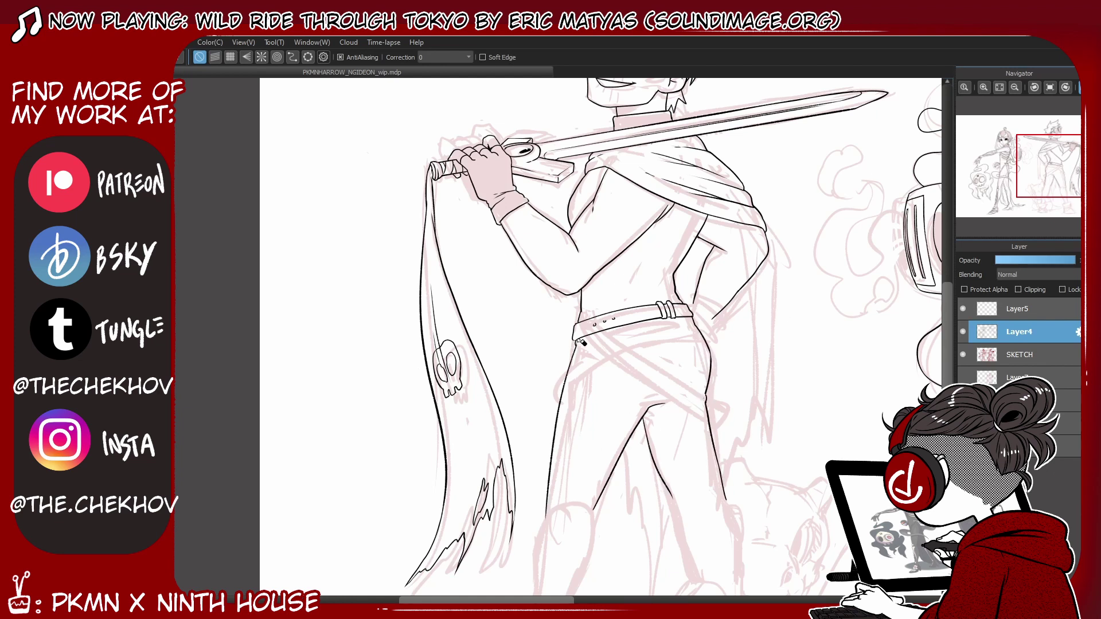
# Step: Ink the slanted strap and second band wrapped around the hips below the belt, adding a small knotted loop
pyautogui.moveTo(564, 380); pyautogui.dragTo(695, 327)
pyautogui.hotkey('ctrl', 'z')
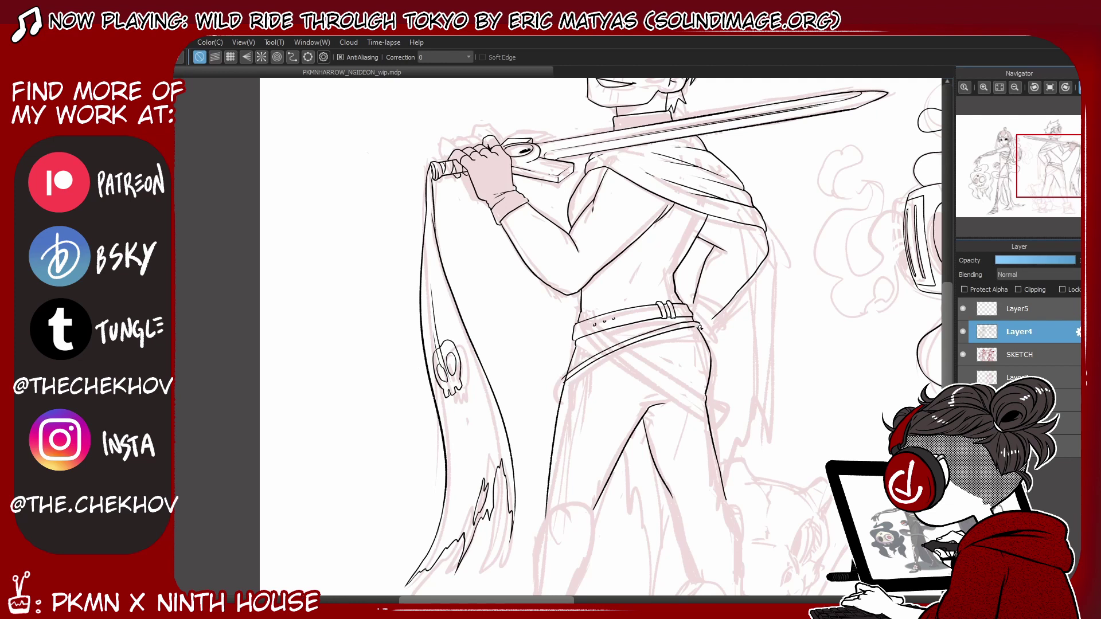
pyautogui.scroll(2, 699, 327)
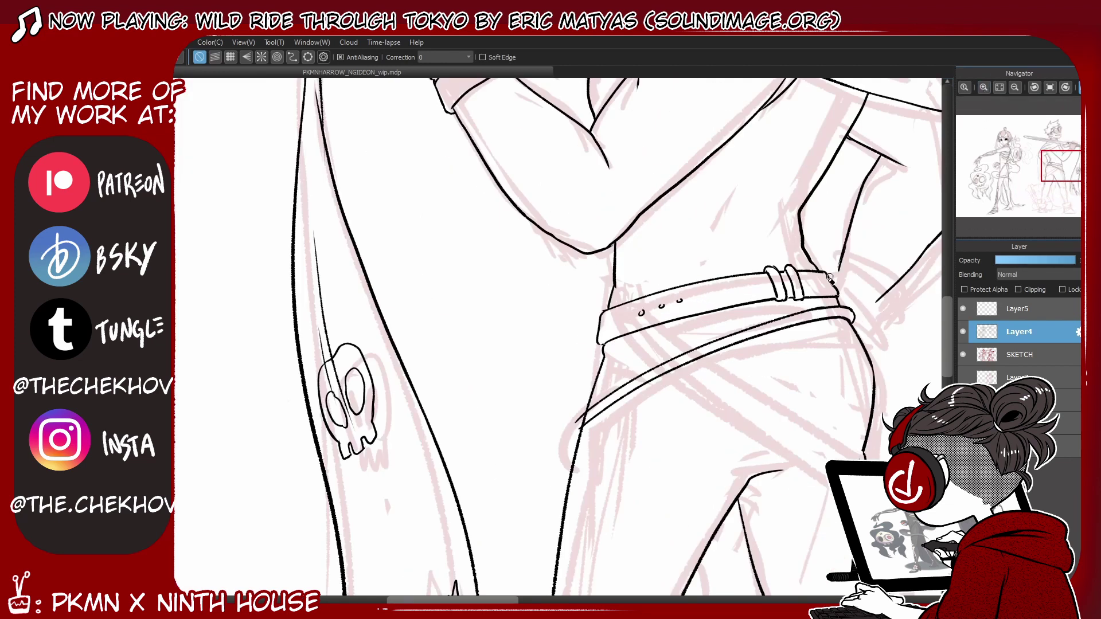
pyautogui.moveTo(830, 277); pyautogui.dragTo(835, 291)
pyautogui.moveTo(595, 372)
pyautogui.mouseDown()
pyautogui.moveTo(880, 352)
pyautogui.moveTo(795, 325)
pyautogui.mouseUp()
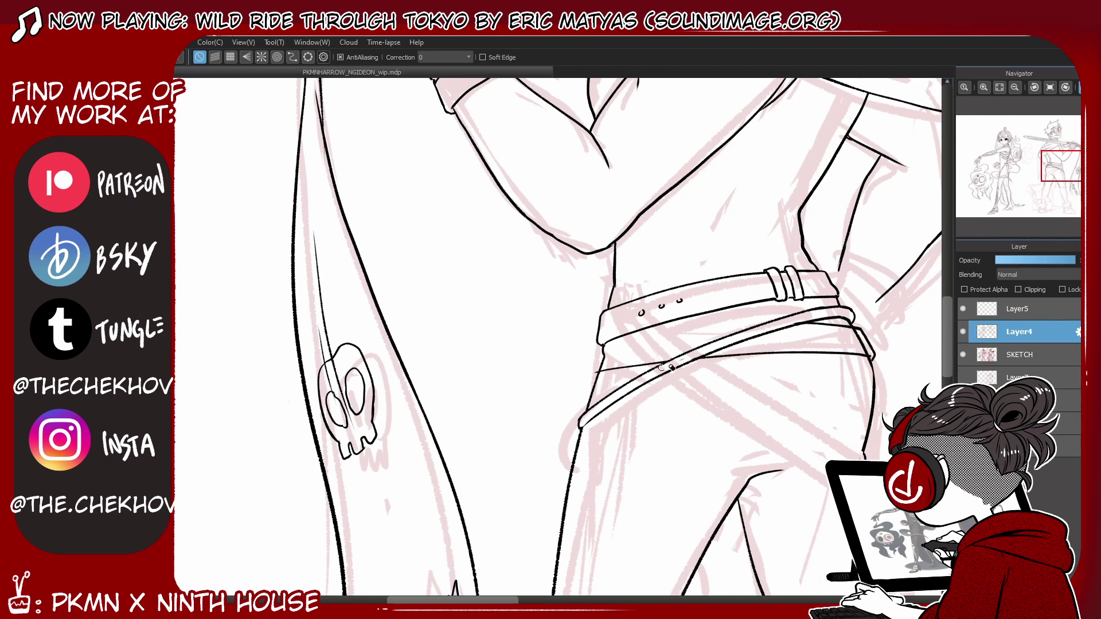
pyautogui.moveTo(762, 323)
pyautogui.mouseDown()
pyautogui.moveTo(597, 359)
pyautogui.moveTo(636, 404)
pyautogui.moveTo(621, 409)
pyautogui.moveTo(630, 408)
pyautogui.moveTo(626, 391)
pyautogui.moveTo(630, 407)
pyautogui.moveTo(643, 396)
pyautogui.moveTo(639, 409)
pyautogui.mouseUp()
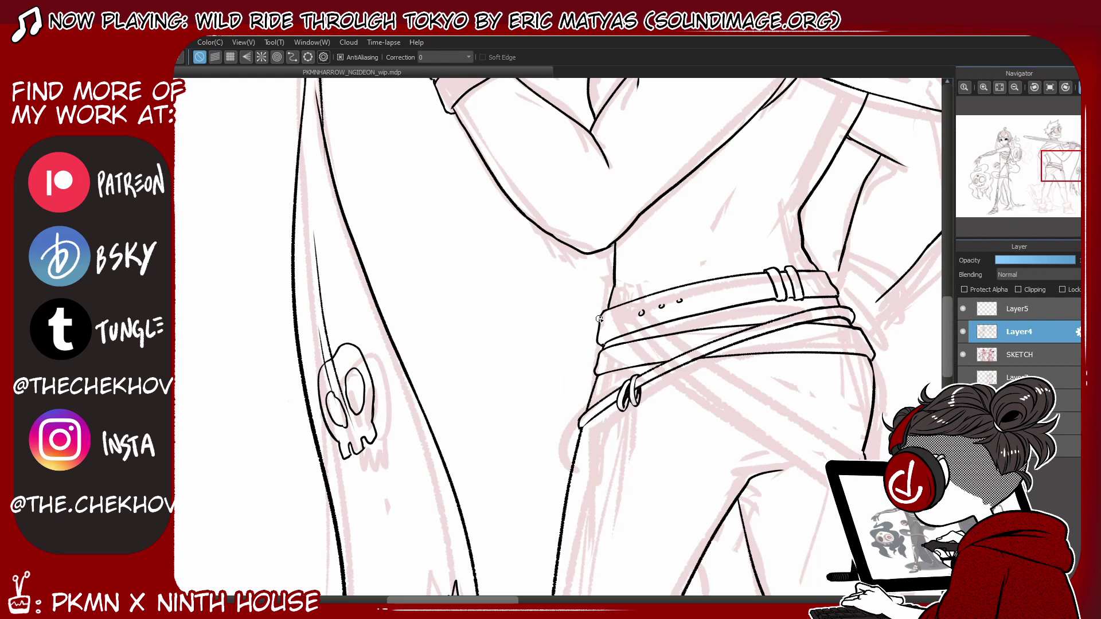
# Step: Try to ink a round buckle at the outer end of the waist belt using the concentric circle snap
pyautogui.click(277, 57)
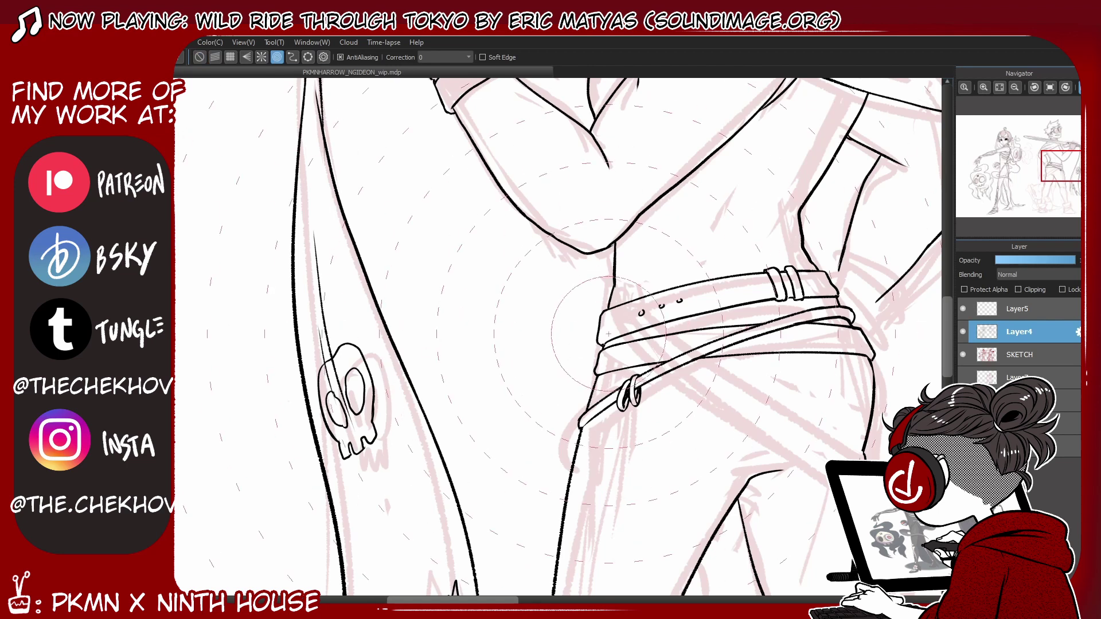
pyautogui.scroll(-5, 520, 336)
pyautogui.click(199, 57)
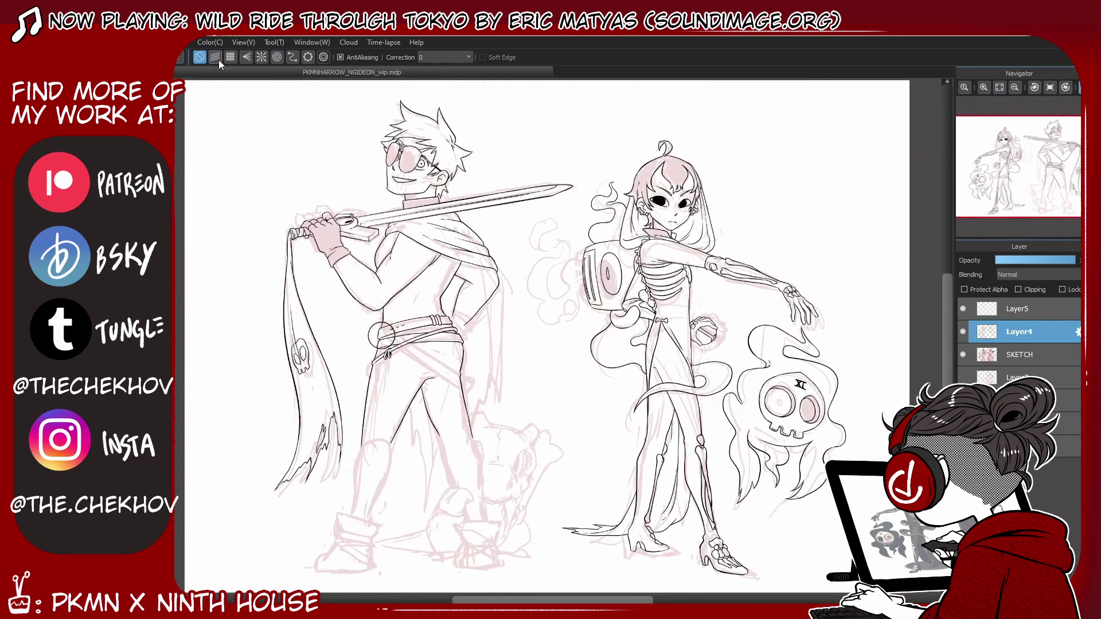
pyautogui.scroll(4, 601, 291)
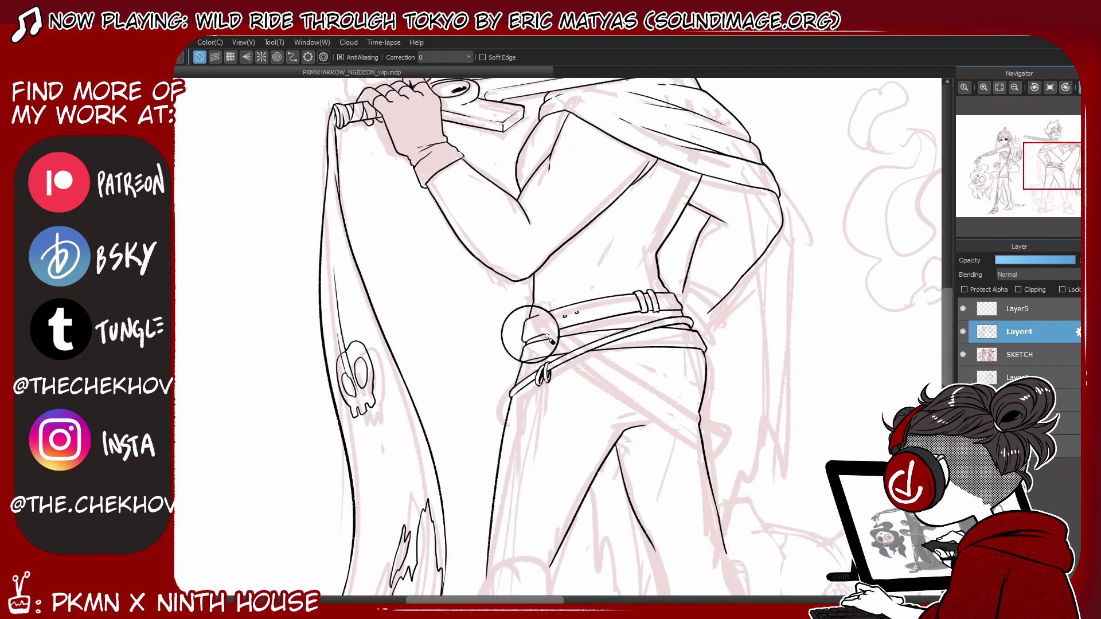
# Step: Ink a round buckle at the middle of the waist belt, guided by the concentric circle snap
pyautogui.click(277, 57)
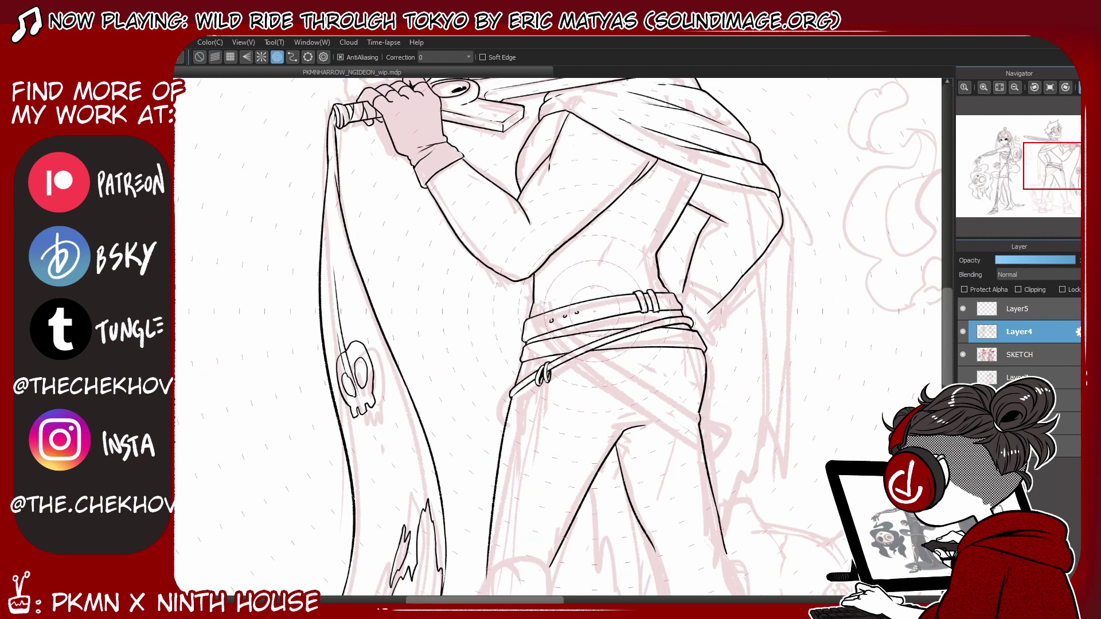
pyautogui.press('Escape')
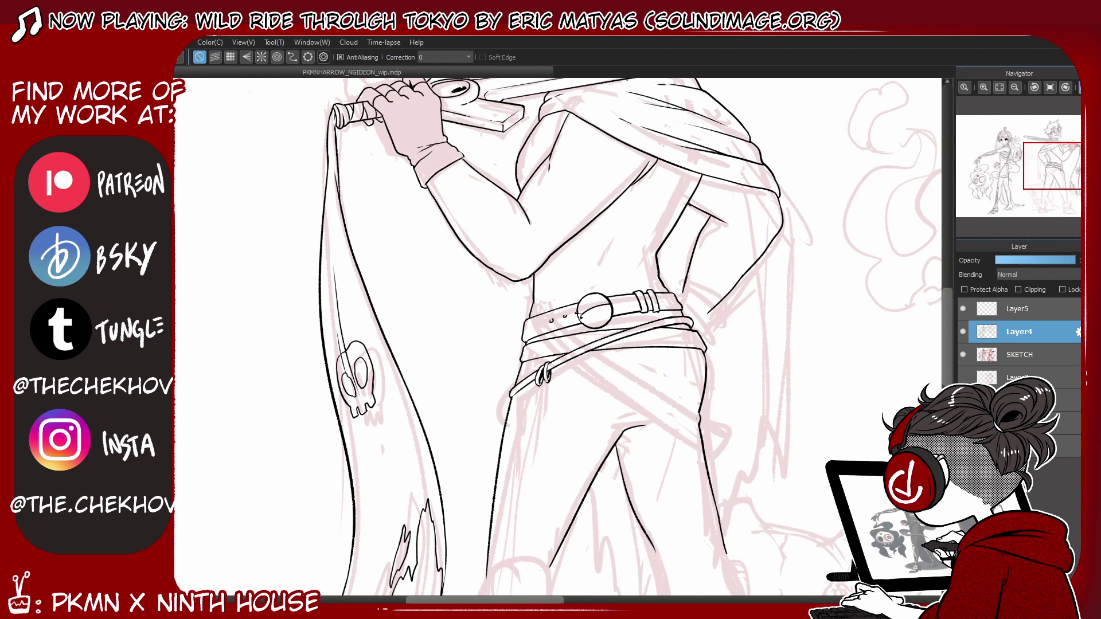
pyautogui.hotkey('ctrl', 'z')
pyautogui.scroll(-5, 747, 264)
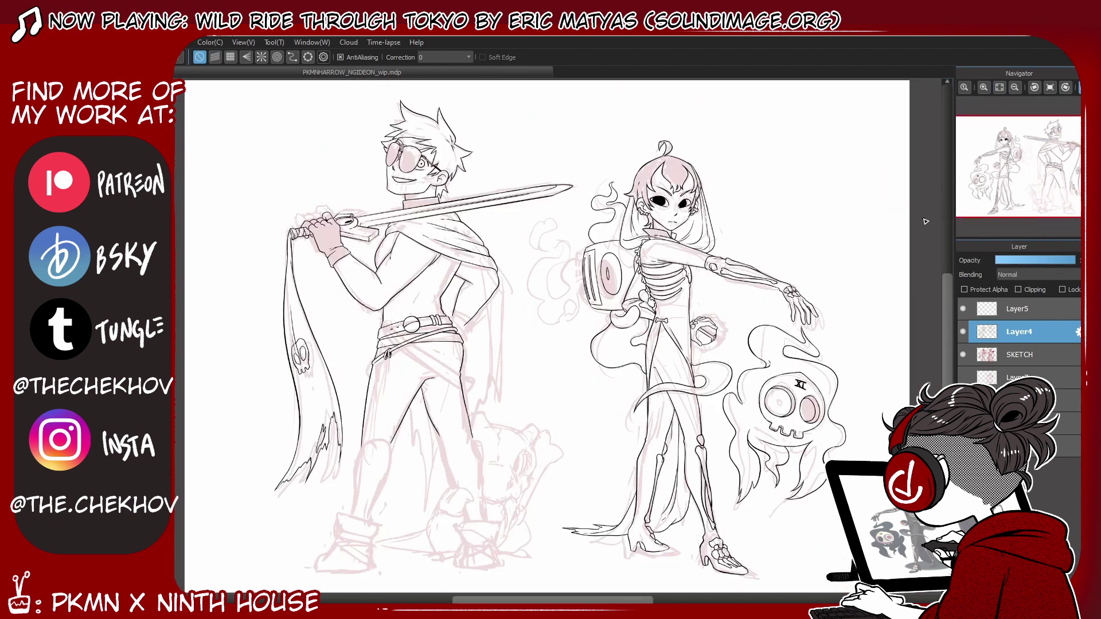
pyautogui.scroll(5, 721, 315)
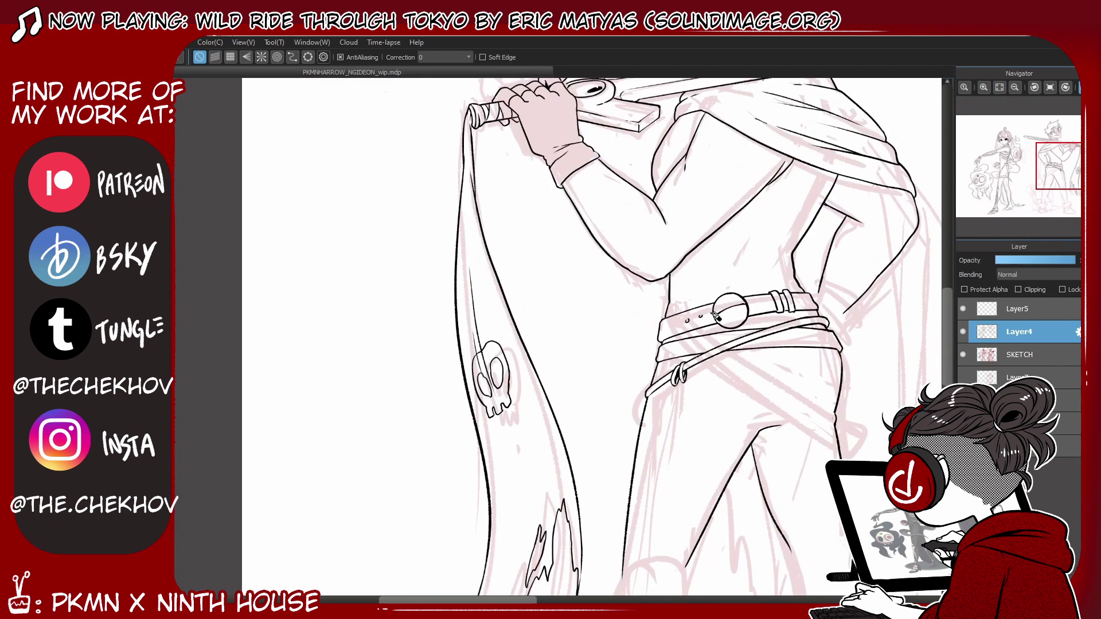
# Step: Ink both calf contours and the knee crease of the leg nearest the hanging cloth, down to the boot
pyautogui.scroll(-1, 721, 315)
pyautogui.scroll(-5, 674, 296)
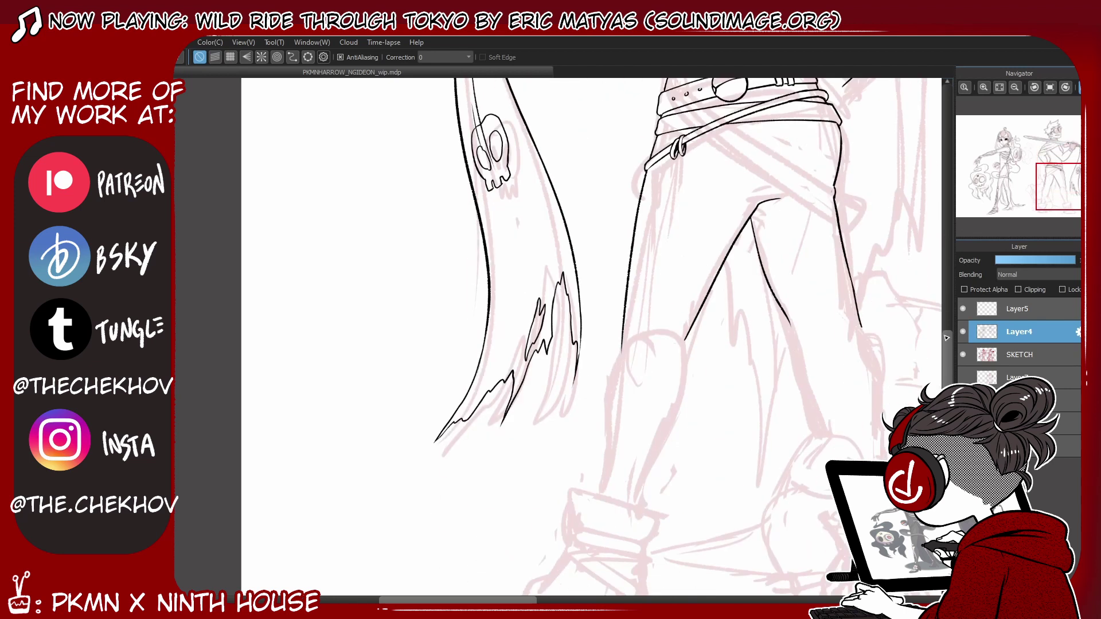
pyautogui.moveTo(688, 344); pyautogui.dragTo(646, 502)
pyautogui.moveTo(623, 344); pyautogui.dragTo(599, 499)
pyautogui.scroll(-4, 602, 493)
pyautogui.moveTo(685, 216); pyautogui.dragTo(648, 215)
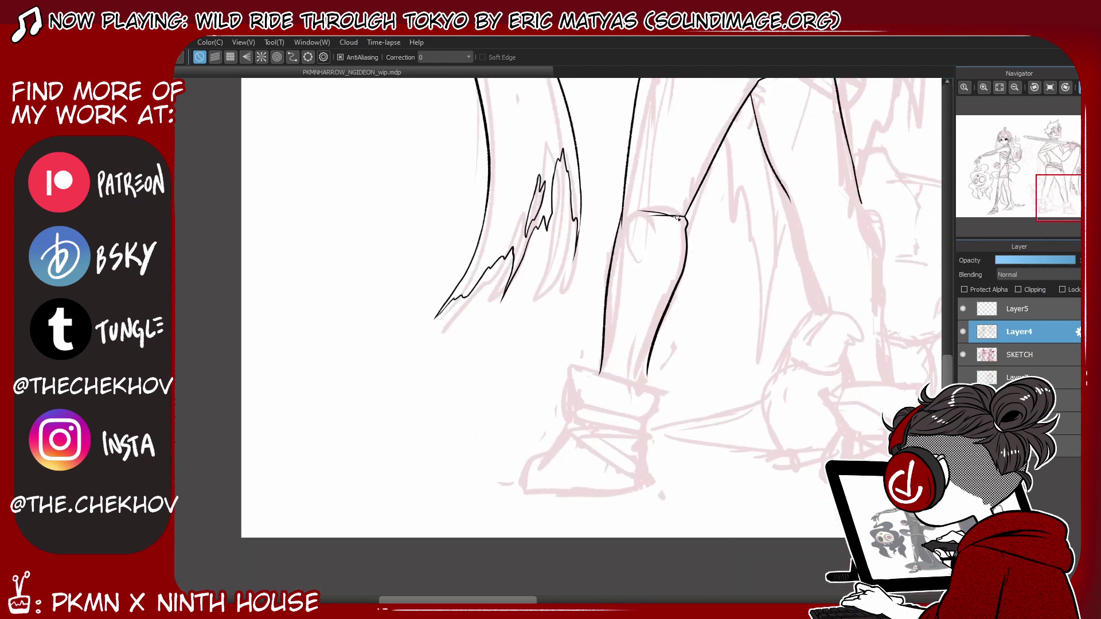
# Step: Ink the folded cuff at the top of that leg's boot and the first wrap below it
pyautogui.moveTo(647, 366); pyautogui.dragTo(648, 381)
pyautogui.moveTo(579, 371)
pyautogui.mouseDown()
pyautogui.moveTo(663, 387)
pyautogui.moveTo(577, 409)
pyautogui.mouseUp()
pyautogui.moveTo(663, 388); pyautogui.dragTo(647, 424)
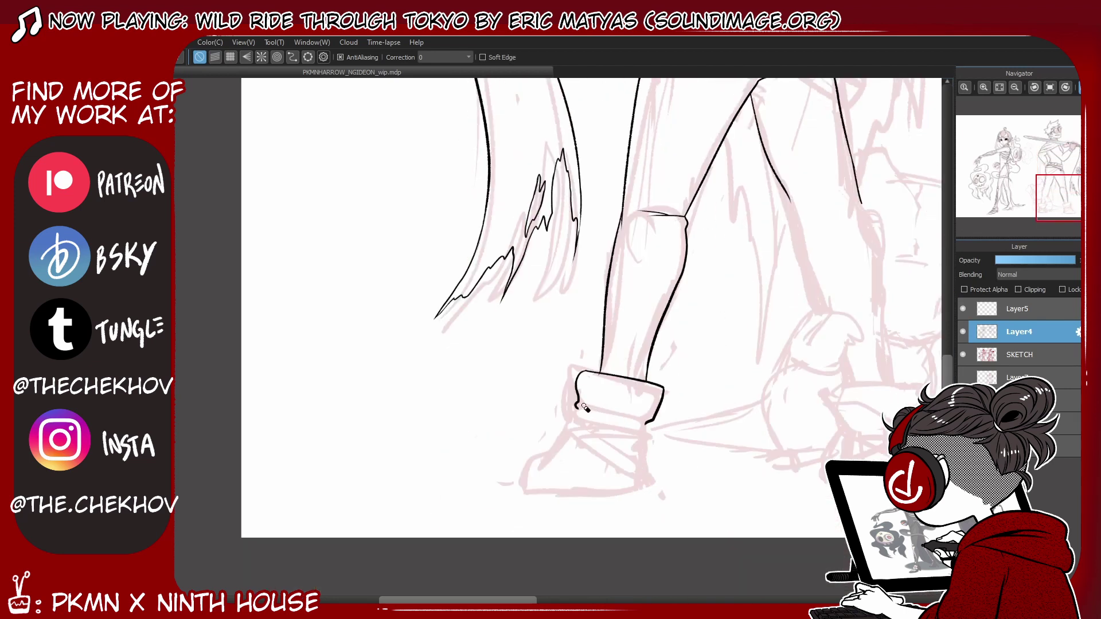
pyautogui.moveTo(579, 409); pyautogui.dragTo(645, 417)
pyautogui.moveTo(638, 415)
pyautogui.mouseDown()
pyautogui.moveTo(609, 413)
pyautogui.moveTo(644, 430)
pyautogui.mouseUp()
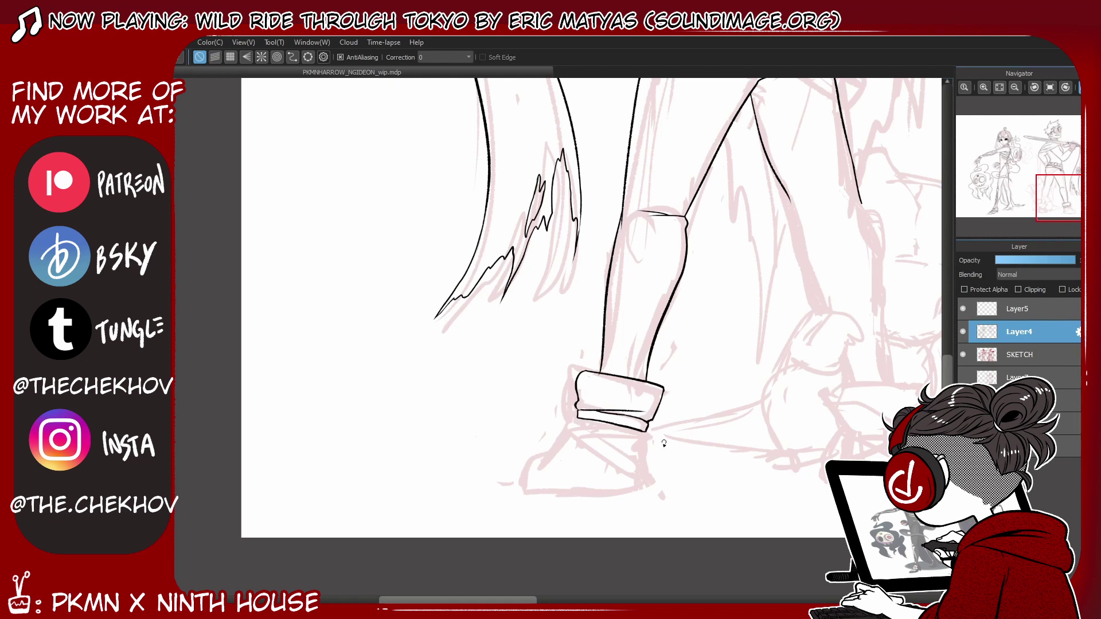
# Step: Ink the rest of the boot: the crossed ankle straps, the rounded shoe and its thin sole
pyautogui.moveTo(562, 443)
pyautogui.mouseDown()
pyautogui.moveTo(633, 434)
pyautogui.moveTo(559, 442)
pyautogui.moveTo(621, 449)
pyautogui.moveTo(602, 440)
pyautogui.moveTo(648, 461)
pyautogui.moveTo(645, 436)
pyautogui.moveTo(566, 430)
pyautogui.mouseUp()
pyautogui.moveTo(644, 462)
pyautogui.mouseDown()
pyautogui.moveTo(645, 493)
pyautogui.moveTo(536, 489)
pyautogui.mouseUp()
pyautogui.moveTo(565, 442); pyautogui.dragTo(526, 481)
pyautogui.hotkey('ctrl', 'z')
pyautogui.hotkey('ctrl', '-')
pyautogui.hotkey('ctrl', '-')
pyautogui.click(984, 87)
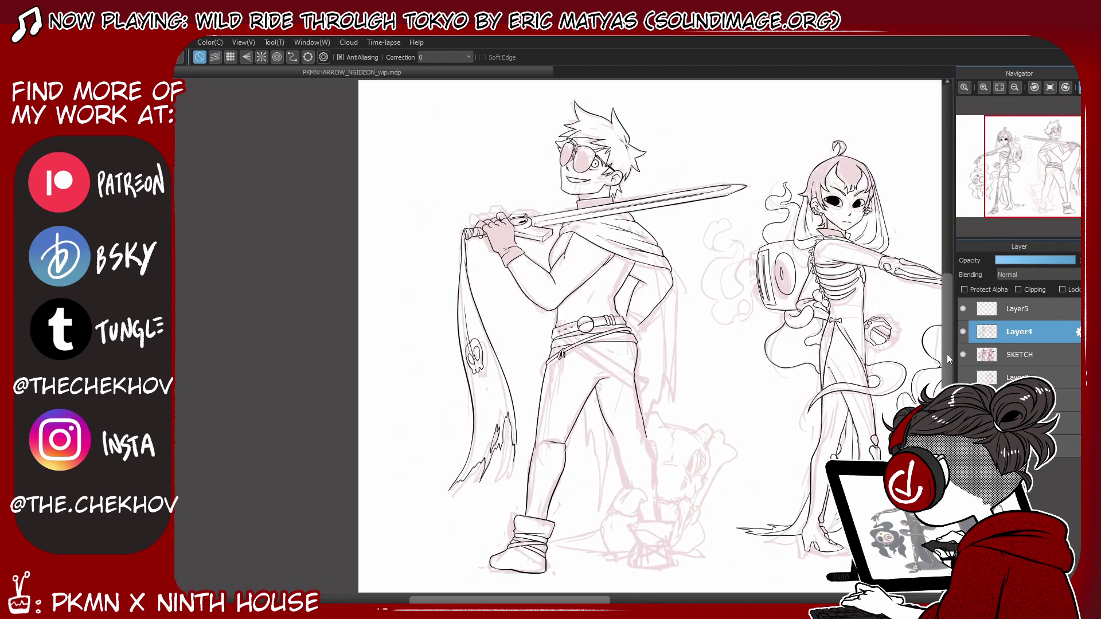
pyautogui.click(984, 87)
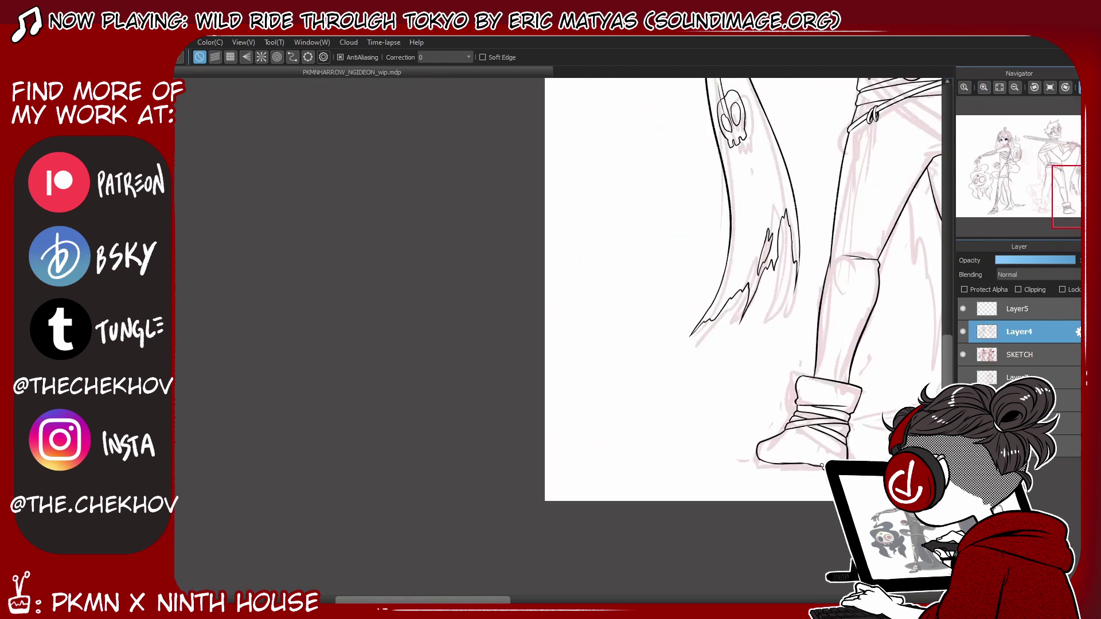
pyautogui.moveTo(759, 459); pyautogui.dragTo(825, 464)
pyautogui.hscroll(8, 596, 335)
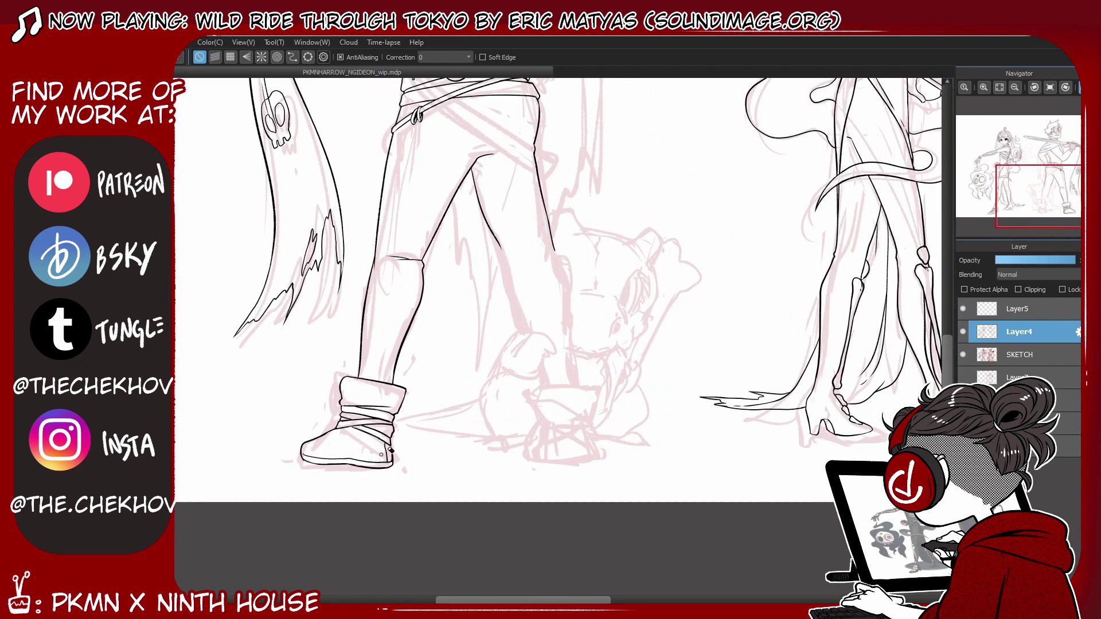
# Step: Ink the knee crease and the shin contours of the sword-bearer's other leg
pyautogui.hscroll(-6, 508, 594)
pyautogui.hscroll(4, 507, 594)
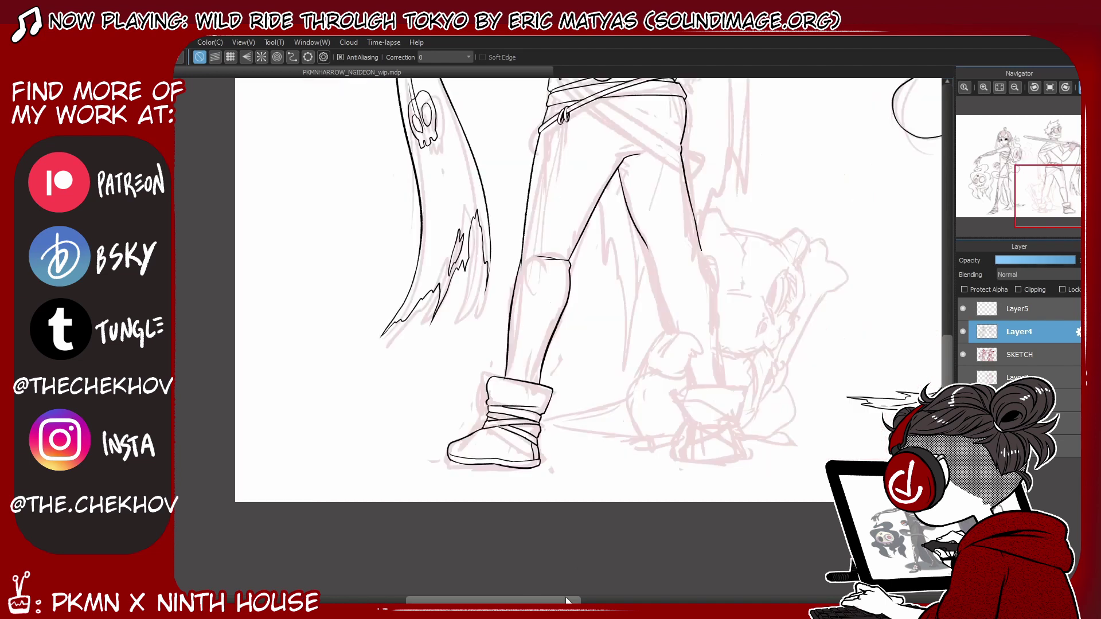
pyautogui.scroll(3, 460, 388)
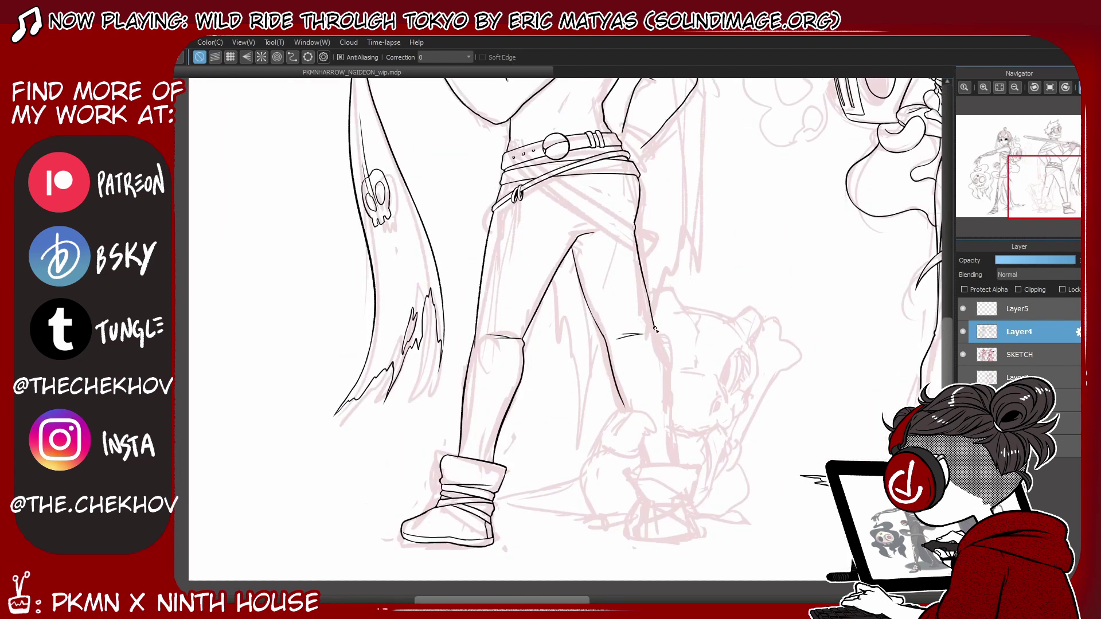
pyautogui.moveTo(655, 328); pyautogui.dragTo(676, 464)
# Step: Ink the hand resting on the hip and the long straight edges of the cape hanging behind it
pyautogui.scroll(9, 565, 337)
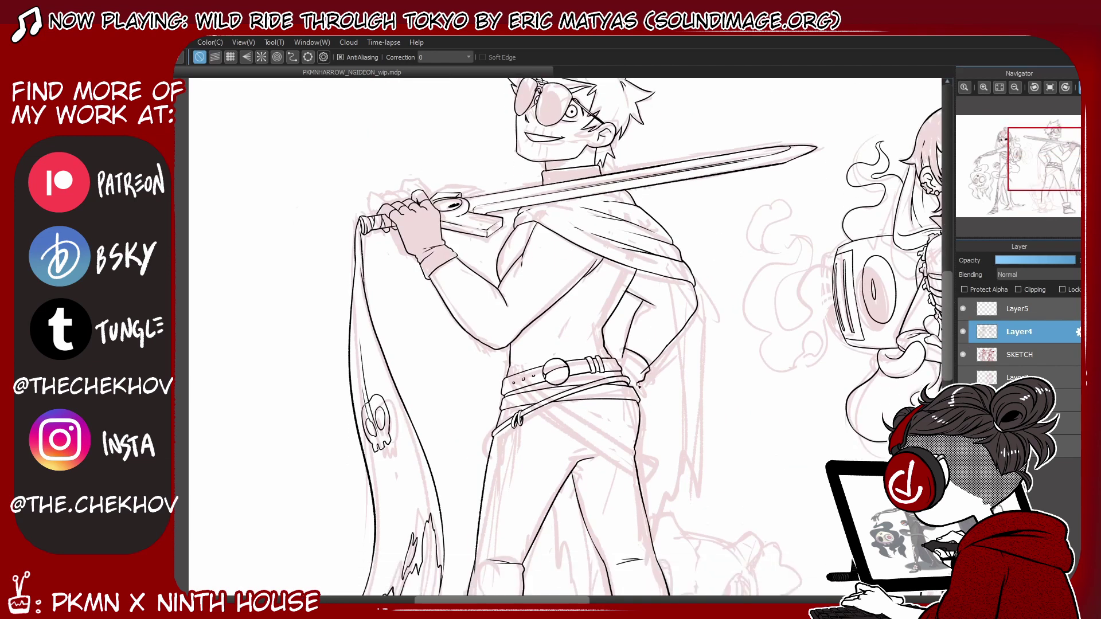
pyautogui.moveTo(615, 347)
pyautogui.mouseDown()
pyautogui.moveTo(642, 351)
pyautogui.moveTo(648, 367)
pyautogui.moveTo(626, 363)
pyautogui.moveTo(641, 382)
pyautogui.moveTo(621, 360)
pyautogui.mouseUp()
pyautogui.click(230, 57)
pyautogui.moveTo(695, 313)
pyautogui.mouseDown()
pyautogui.moveTo(694, 465)
pyautogui.moveTo(668, 493)
pyautogui.moveTo(654, 553)
pyautogui.mouseUp()
pyautogui.click(199, 57)
pyautogui.moveTo(675, 336); pyautogui.dragTo(671, 459)
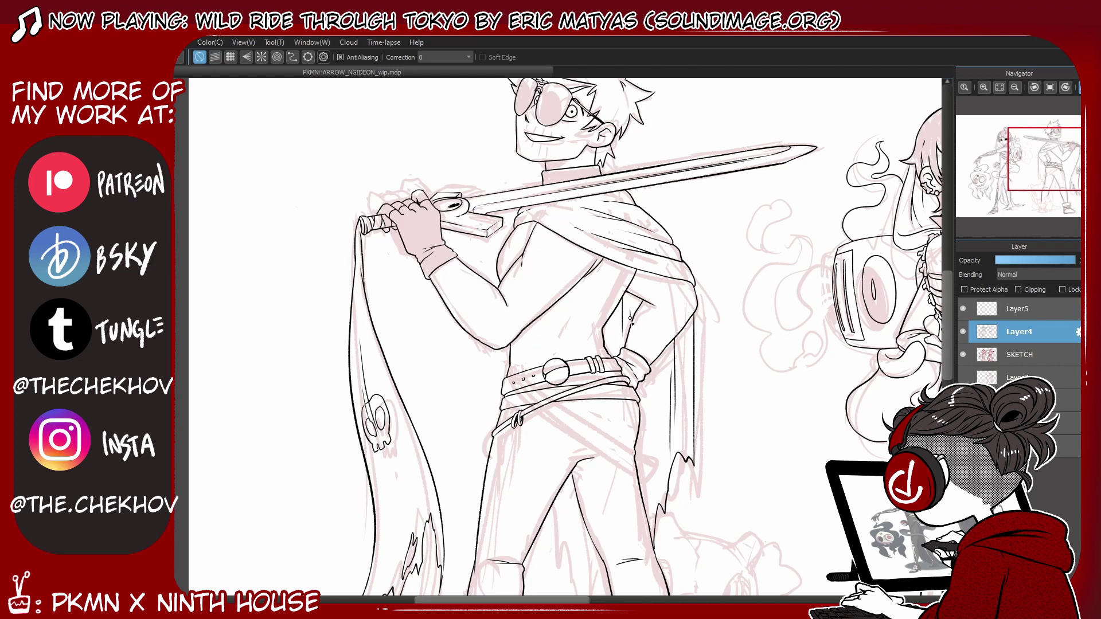
# Step: Ink the cape's ragged lower hem beside the hip and between the legs, adding small torn holes
pyautogui.scroll(-3, 625, 321)
pyautogui.moveTo(555, 372); pyautogui.dragTo(582, 476)
pyautogui.moveTo(582, 508)
pyautogui.mouseDown()
pyautogui.moveTo(595, 424)
pyautogui.moveTo(571, 419)
pyautogui.mouseUp()
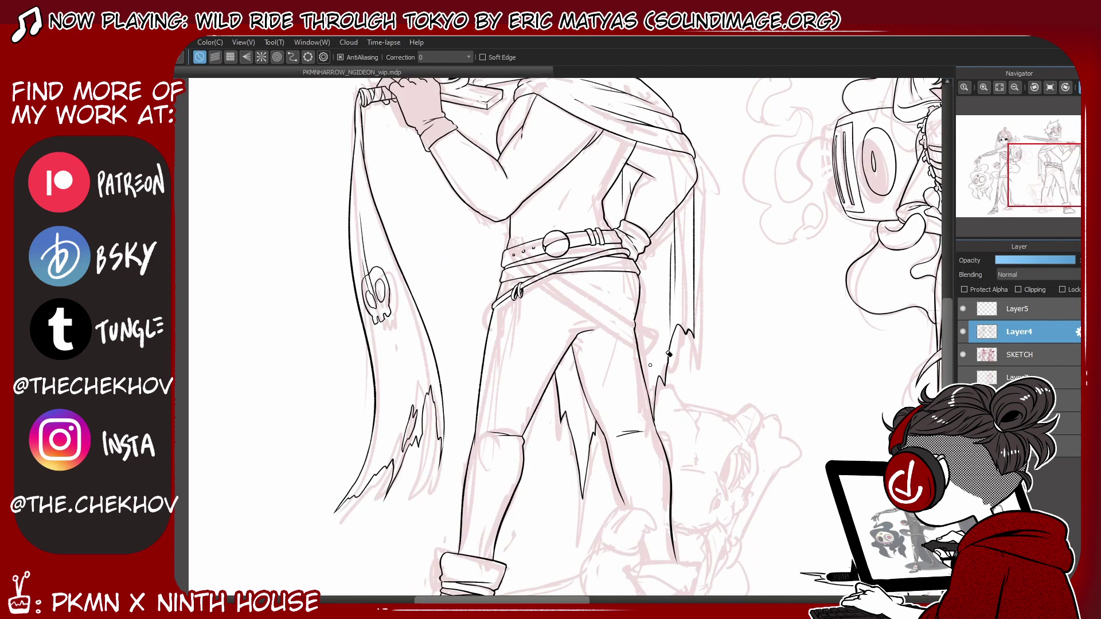
pyautogui.moveTo(693, 328)
pyautogui.mouseDown()
pyautogui.moveTo(672, 339)
pyautogui.moveTo(642, 395)
pyautogui.mouseUp()
pyautogui.moveTo(659, 335); pyautogui.dragTo(654, 364)
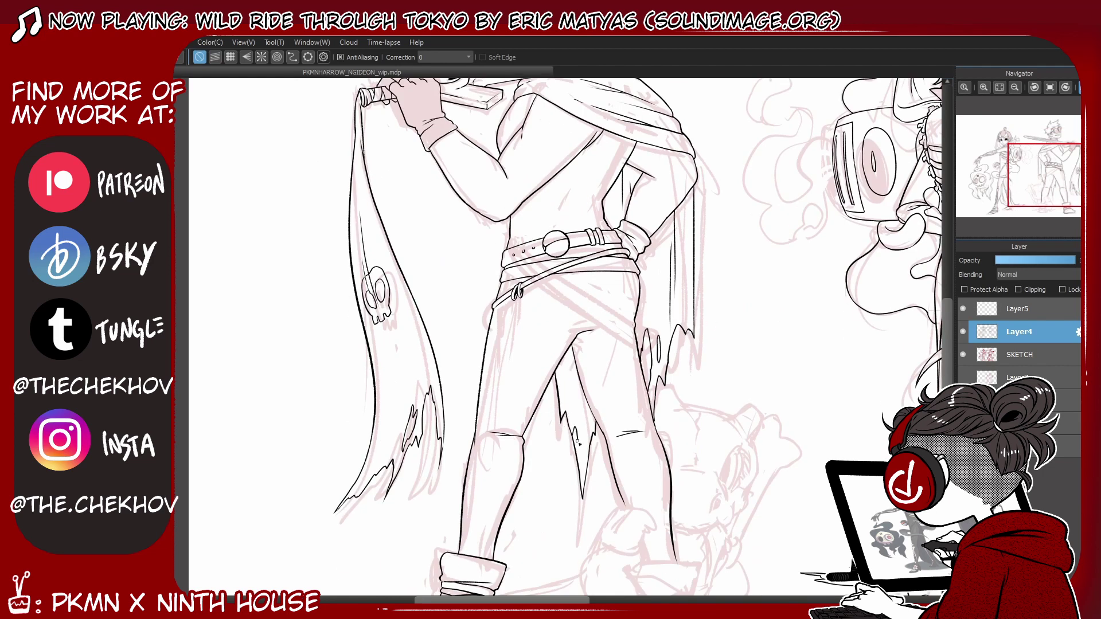
pyautogui.moveTo(573, 427); pyautogui.dragTo(579, 456)
pyautogui.moveTo(576, 379); pyautogui.dragTo(582, 470)
pyautogui.hotkey('ctrl', 'z')
pyautogui.moveTo(576, 367)
pyautogui.mouseDown()
pyautogui.moveTo(580, 398)
pyautogui.moveTo(642, 427)
pyautogui.mouseUp()
pyautogui.hotkey('ctrl', 'z')
# Step: Ink the ankle and the flared cuff of the second boot
pyautogui.scroll(-3, 579, 393)
pyautogui.moveTo(634, 427)
pyautogui.mouseDown()
pyautogui.moveTo(690, 425)
pyautogui.moveTo(639, 452)
pyautogui.mouseUp()
pyautogui.moveTo(682, 454); pyautogui.dragTo(684, 429)
pyautogui.hotkey('ctrl', '0')
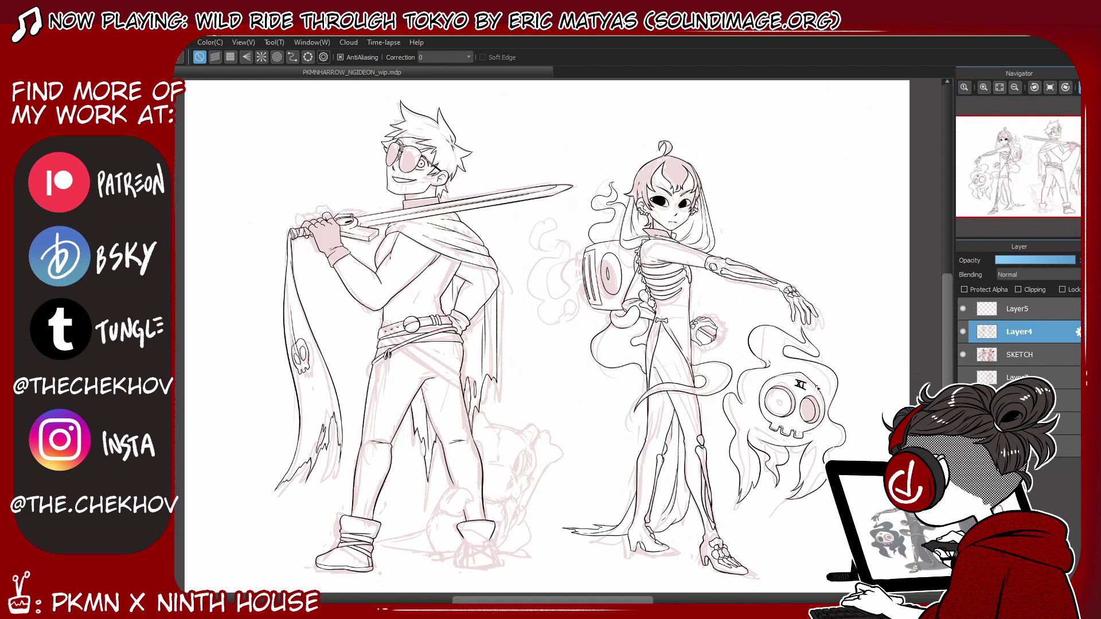
pyautogui.hscroll(-5, 643, 360)
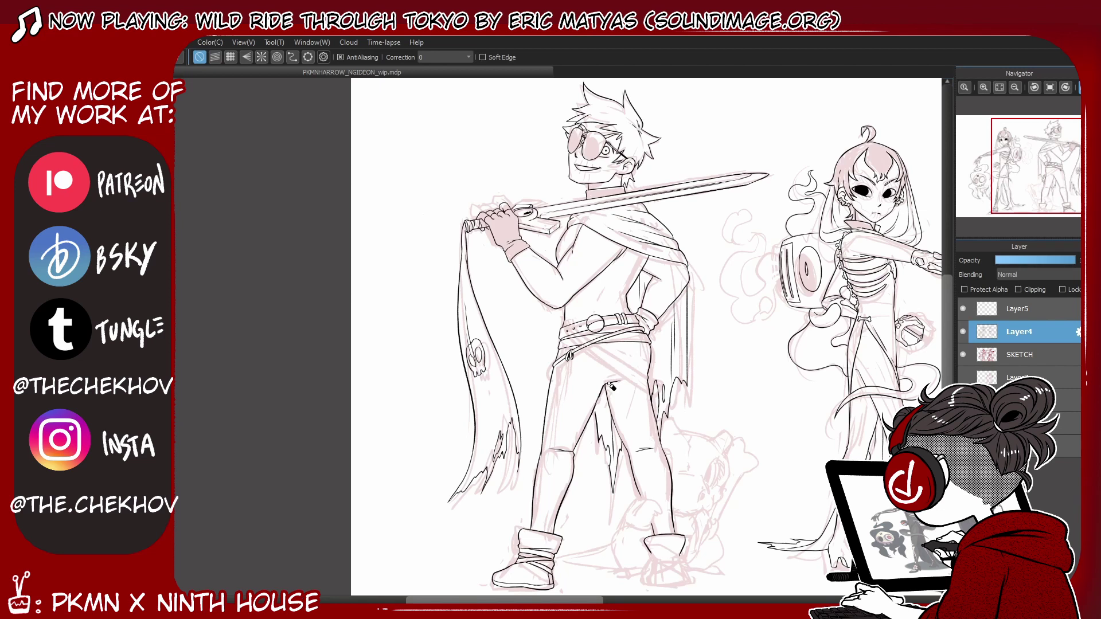
pyautogui.hotkey('ctrl', '+')
pyautogui.hotkey('ctrl', '+')
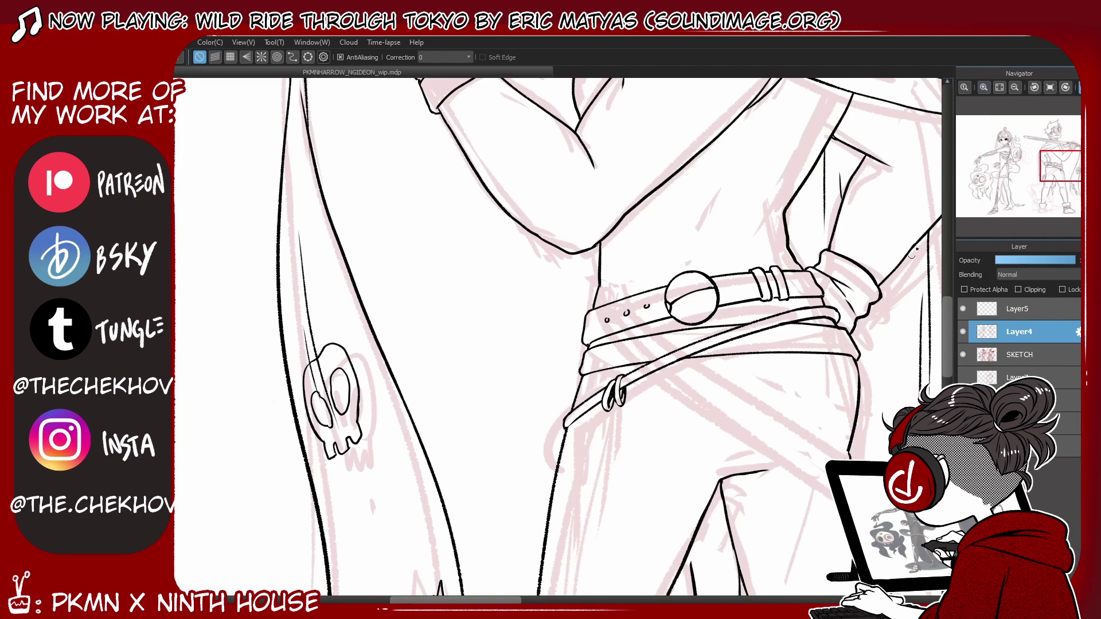
pyautogui.hotkey('ctrl', '0')
pyautogui.scroll(5, 598, 575)
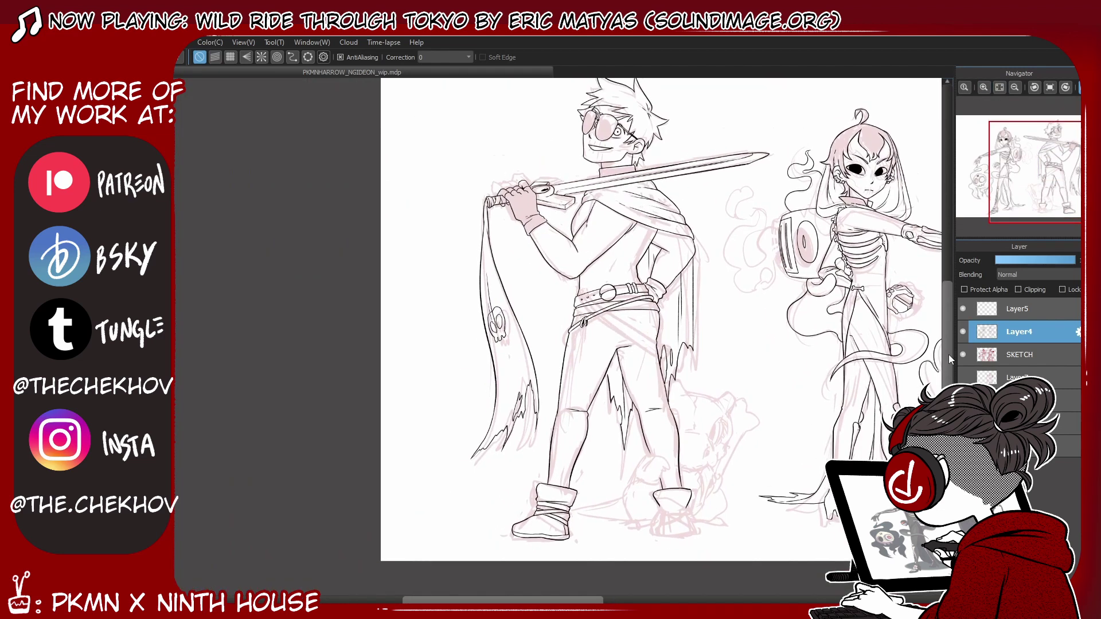
# Step: Ink the second boot's ankle wraps, shoe outline, seams and sole below the cuff
pyautogui.scroll(2, 598, 575)
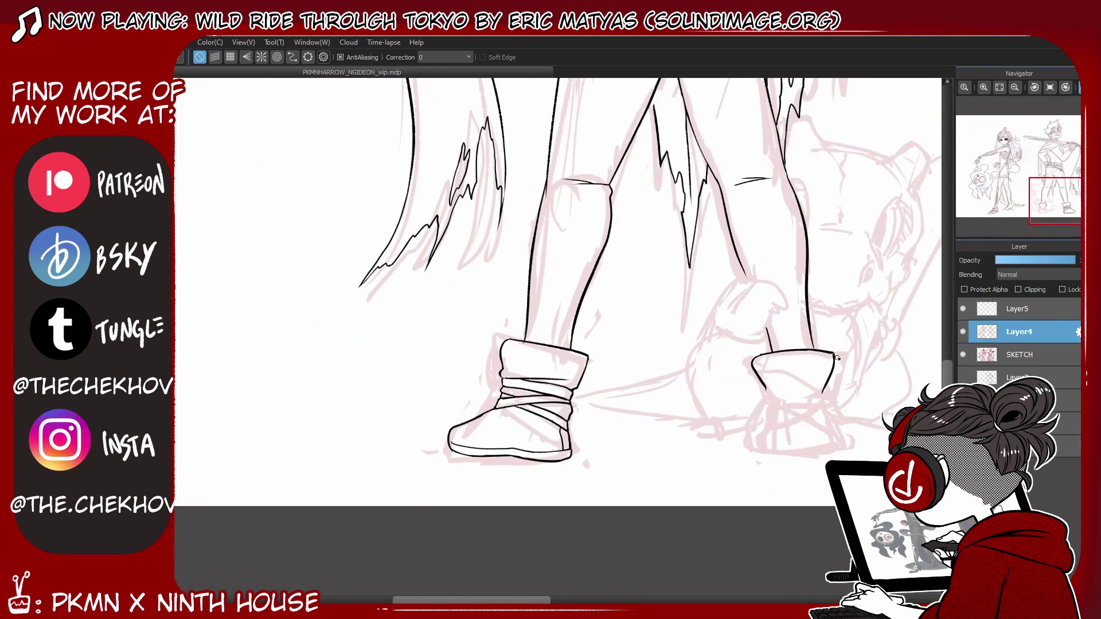
pyautogui.moveTo(766, 392)
pyautogui.mouseDown()
pyautogui.moveTo(803, 396)
pyautogui.moveTo(827, 383)
pyautogui.moveTo(794, 388)
pyautogui.moveTo(805, 391)
pyautogui.moveTo(800, 407)
pyautogui.moveTo(771, 402)
pyautogui.moveTo(831, 405)
pyautogui.moveTo(835, 451)
pyautogui.mouseUp()
pyautogui.moveTo(767, 412)
pyautogui.mouseDown()
pyautogui.moveTo(753, 444)
pyautogui.moveTo(826, 447)
pyautogui.moveTo(759, 450)
pyautogui.moveTo(834, 444)
pyautogui.mouseUp()
pyautogui.hotkey('ctrl', 'z')
pyautogui.hotkey('ctrl', 'z')
pyautogui.hotkey('ctrl', 'z')
pyautogui.moveTo(757, 442); pyautogui.dragTo(835, 450)
pyautogui.moveTo(810, 412); pyautogui.dragTo(811, 447)
pyautogui.moveTo(791, 431)
pyautogui.mouseDown()
pyautogui.moveTo(808, 430)
pyautogui.moveTo(753, 448)
pyautogui.mouseUp()
pyautogui.hotkey('ctrl', 'z')
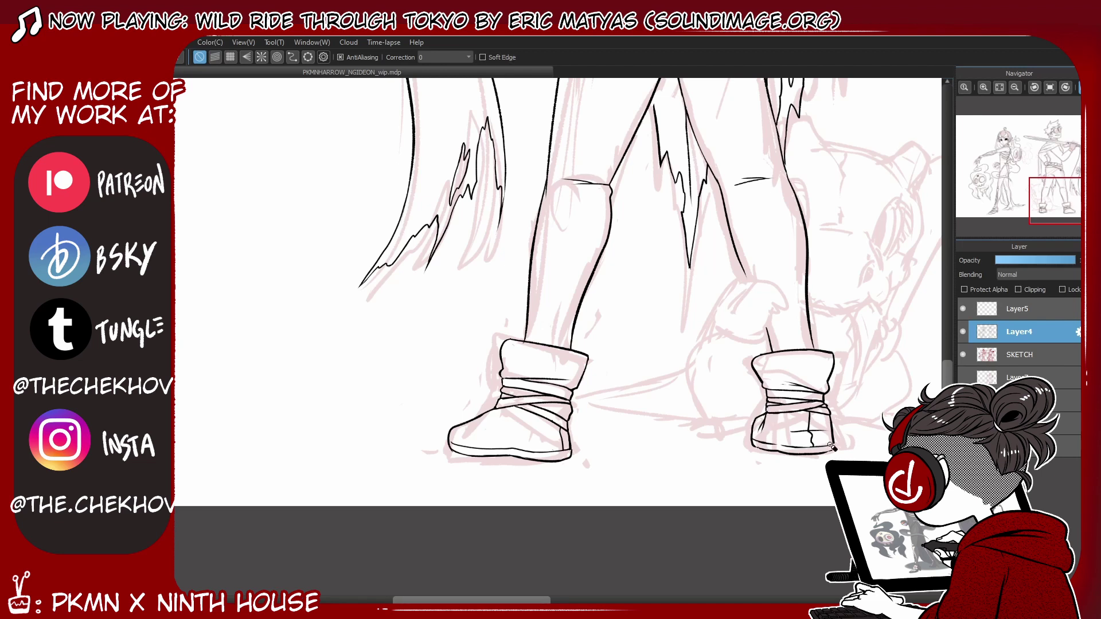
pyautogui.moveTo(834, 442); pyautogui.dragTo(773, 446)
# Step: Ink the skull mask's nostril, eye socket, snout and side edge on the small Pokémon behind the leg
pyautogui.scroll(-3, 580, 530)
pyautogui.hscroll(-5, 580, 530)
pyautogui.scroll(3, 581, 531)
pyautogui.hscroll(5, 580, 530)
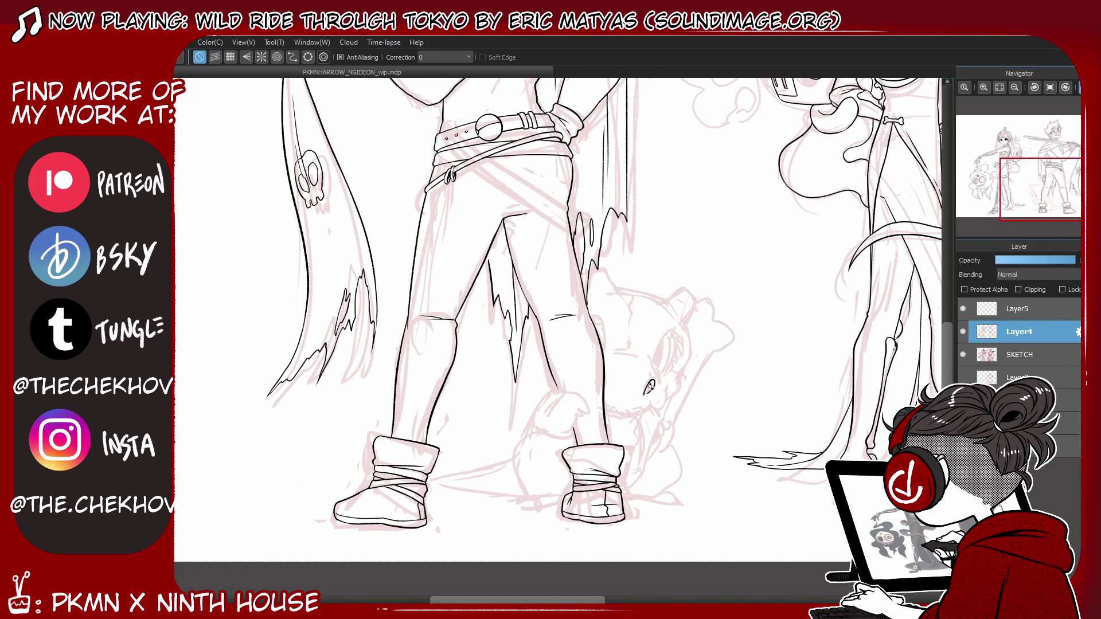
pyautogui.moveTo(647, 357); pyautogui.dragTo(658, 383)
pyautogui.moveTo(656, 365)
pyautogui.mouseDown()
pyautogui.moveTo(672, 336)
pyautogui.moveTo(656, 364)
pyautogui.mouseUp()
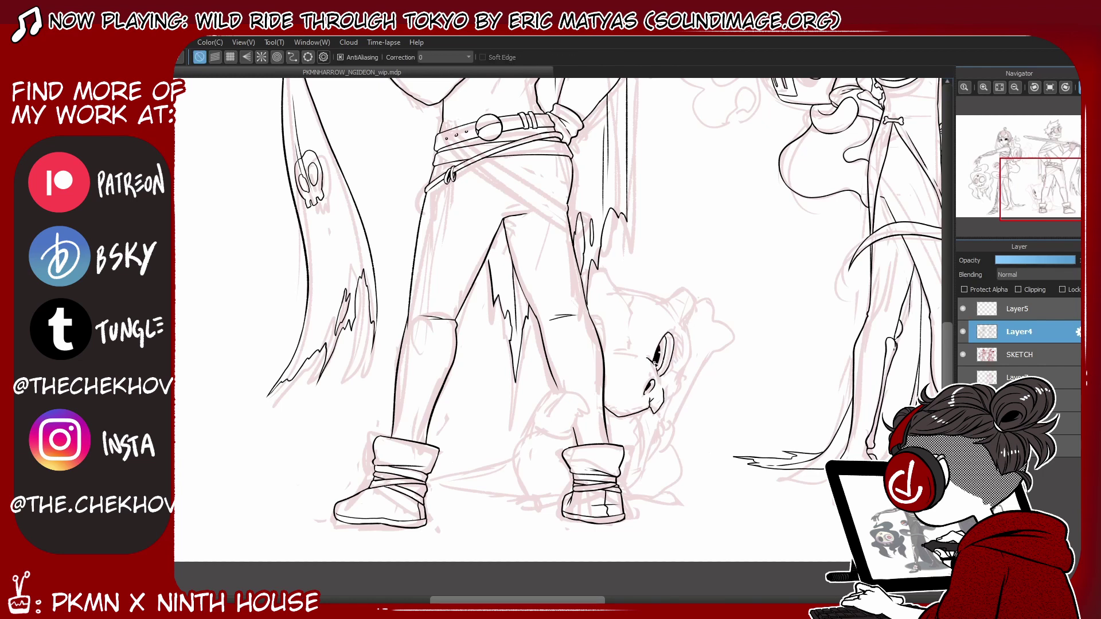
pyautogui.moveTo(684, 328); pyautogui.dragTo(665, 401)
pyautogui.moveTo(661, 302)
pyautogui.mouseDown()
pyautogui.moveTo(685, 289)
pyautogui.moveTo(689, 324)
pyautogui.mouseUp()
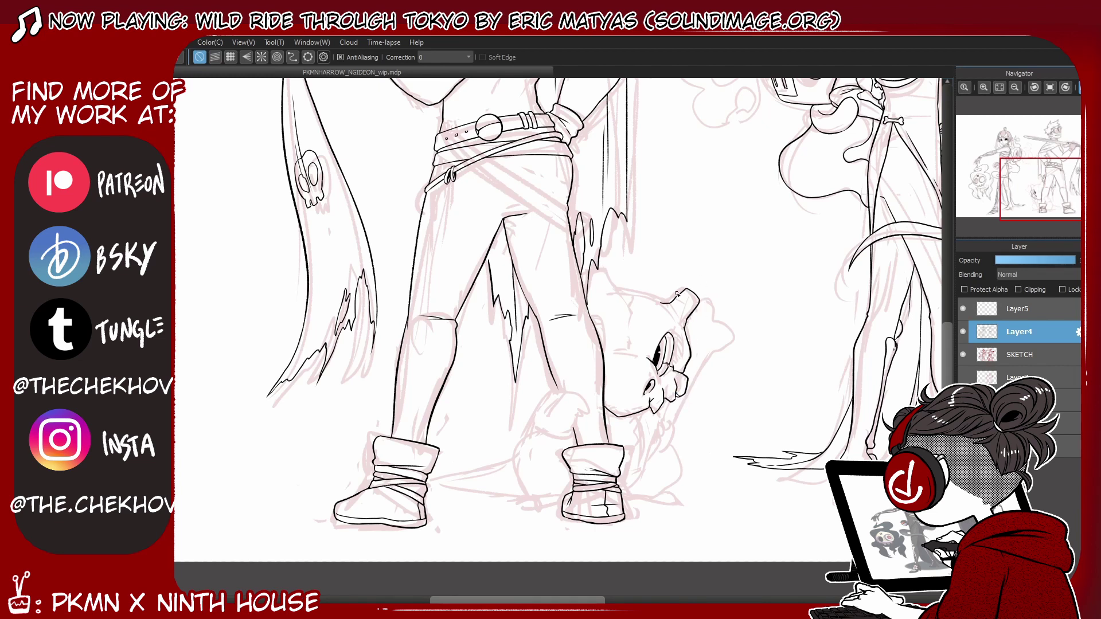
# Step: Ink the top of the Pokémon's skull mask with its two horns and a jagged crack across the forehead
pyautogui.hotkey('ctrl', 'z')
pyautogui.moveTo(617, 290)
pyautogui.mouseDown()
pyautogui.moveTo(682, 291)
pyautogui.moveTo(691, 330)
pyautogui.mouseUp()
pyautogui.moveTo(611, 291)
pyautogui.mouseDown()
pyautogui.moveTo(632, 298)
pyautogui.moveTo(607, 342)
pyautogui.mouseUp()
pyautogui.moveTo(622, 292)
pyautogui.mouseDown()
pyautogui.moveTo(628, 344)
pyautogui.moveTo(628, 317)
pyautogui.moveTo(637, 324)
pyautogui.moveTo(686, 289)
pyautogui.mouseUp()
pyautogui.moveTo(697, 289); pyautogui.dragTo(691, 327)
pyautogui.moveTo(681, 289)
pyautogui.mouseDown()
pyautogui.moveTo(691, 295)
pyautogui.moveTo(666, 297)
pyautogui.mouseUp()
pyautogui.moveTo(666, 298)
pyautogui.mouseDown()
pyautogui.moveTo(682, 290)
pyautogui.moveTo(684, 320)
pyautogui.mouseUp()
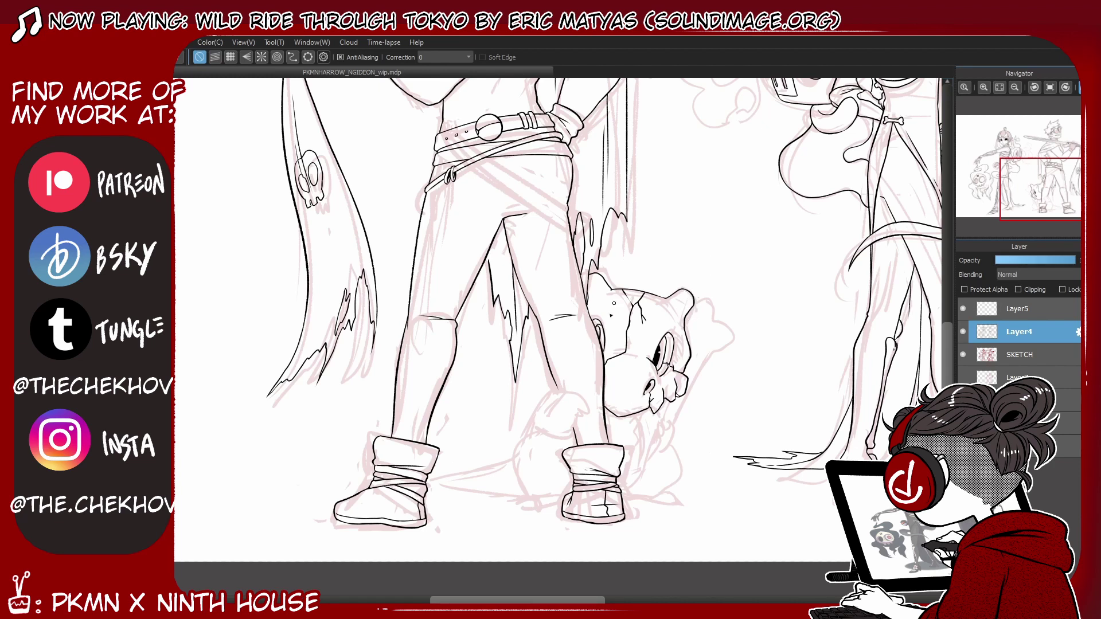
# Step: Clean up the skull mask's lines with the sketch layer temporarily hidden, and ink the bump along its cheek
pyautogui.press('e')
pyautogui.press('b')
pyautogui.click(962, 354)
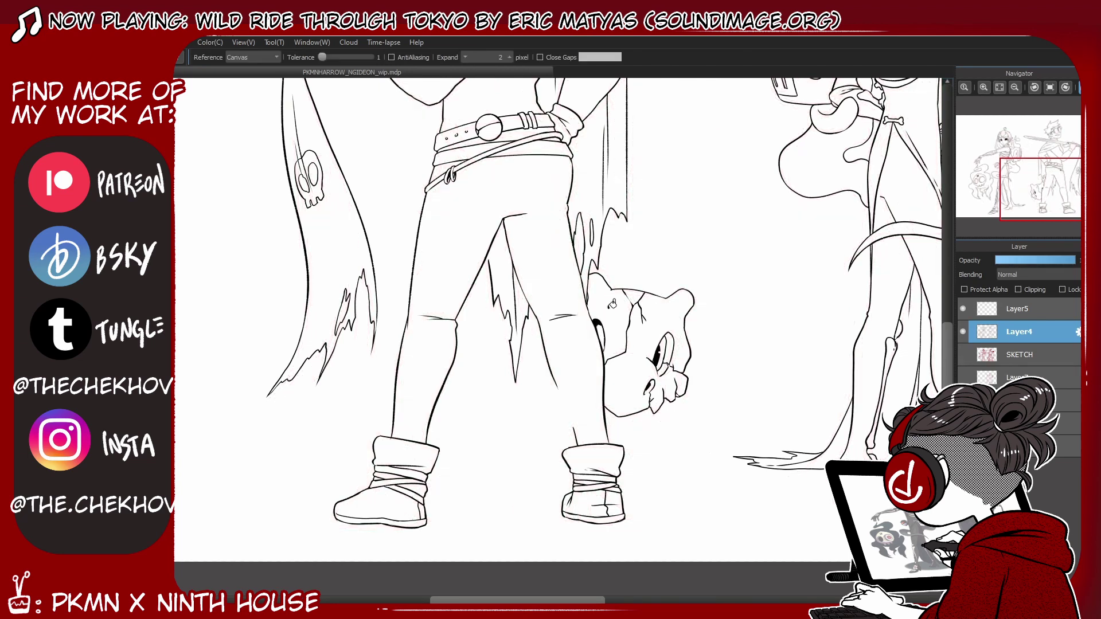
pyautogui.press('e')
pyautogui.hotkey('ctrl', 'h')
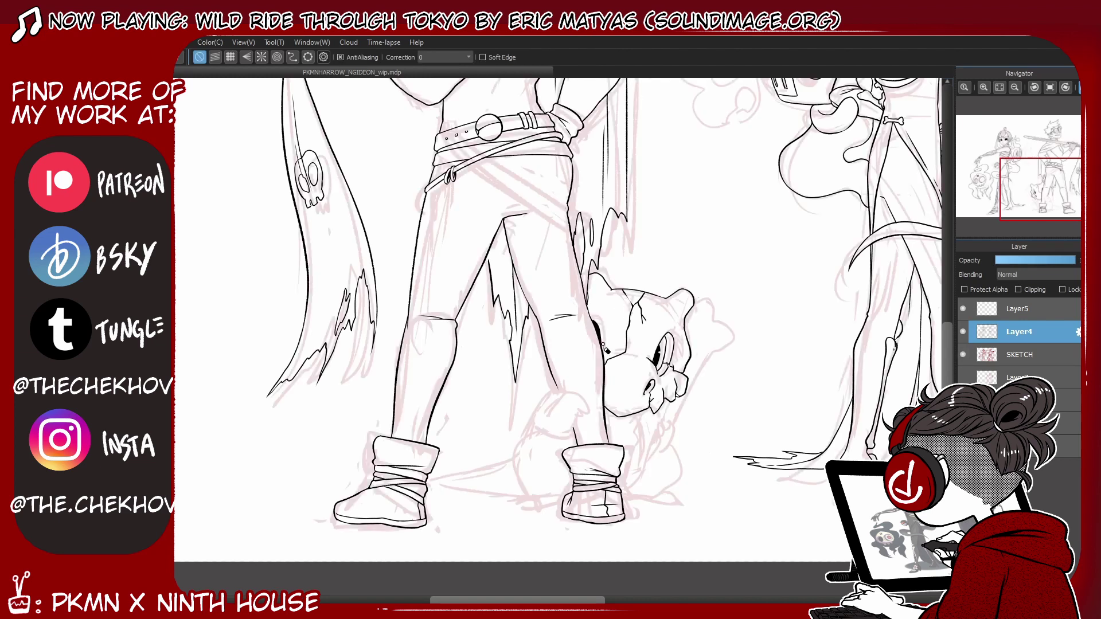
pyautogui.press('b')
pyautogui.moveTo(693, 350); pyautogui.dragTo(688, 373)
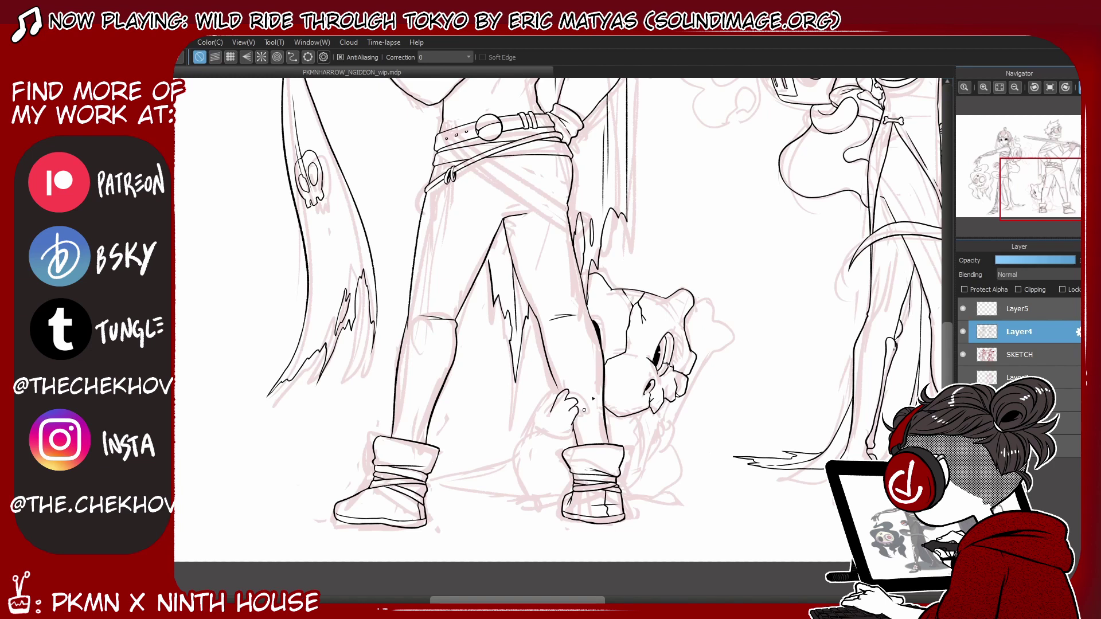
# Step: Ink the Pokémon's paw gripping the leg and its other paw closed around the bone, erasing overlapping lines
pyautogui.moveTo(580, 418); pyautogui.dragTo(554, 441)
pyautogui.moveTo(556, 386); pyautogui.dragTo(565, 441)
pyautogui.press('e')
pyautogui.moveTo(652, 419); pyautogui.dragTo(673, 433)
pyautogui.press('b')
pyautogui.press('e')
pyautogui.press('b')
pyautogui.press('e')
pyautogui.moveTo(659, 428); pyautogui.dragTo(668, 434)
pyautogui.press('b')
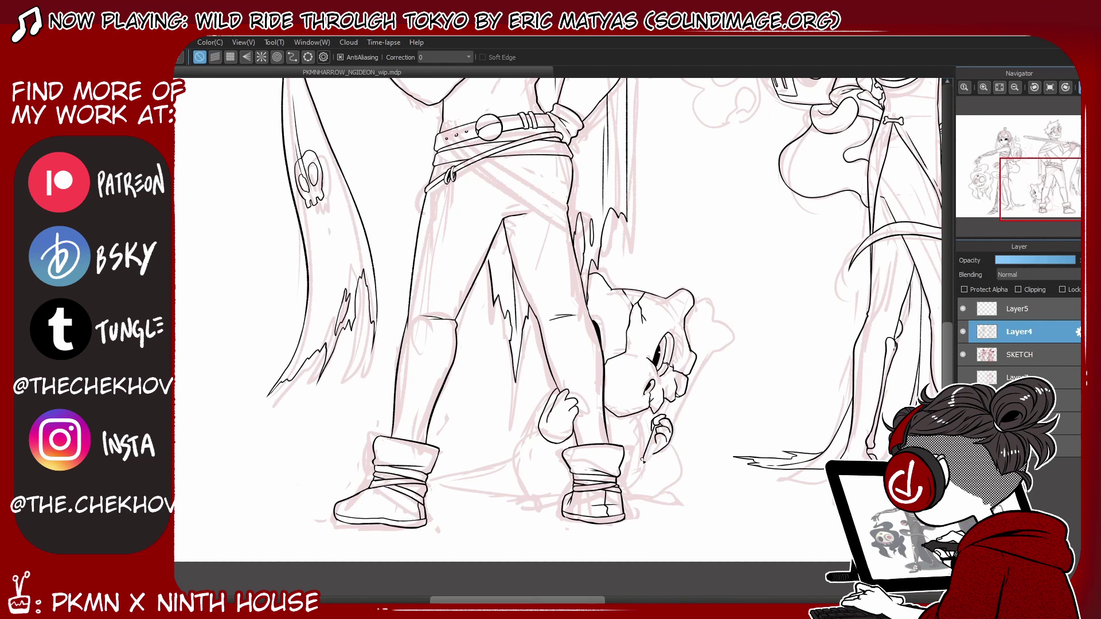
# Step: Ink the bone club's slanted shaft and knobbed upper end beside the skull mask
pyautogui.moveTo(717, 349); pyautogui.dragTo(677, 417)
pyautogui.moveTo(720, 347); pyautogui.dragTo(712, 303)
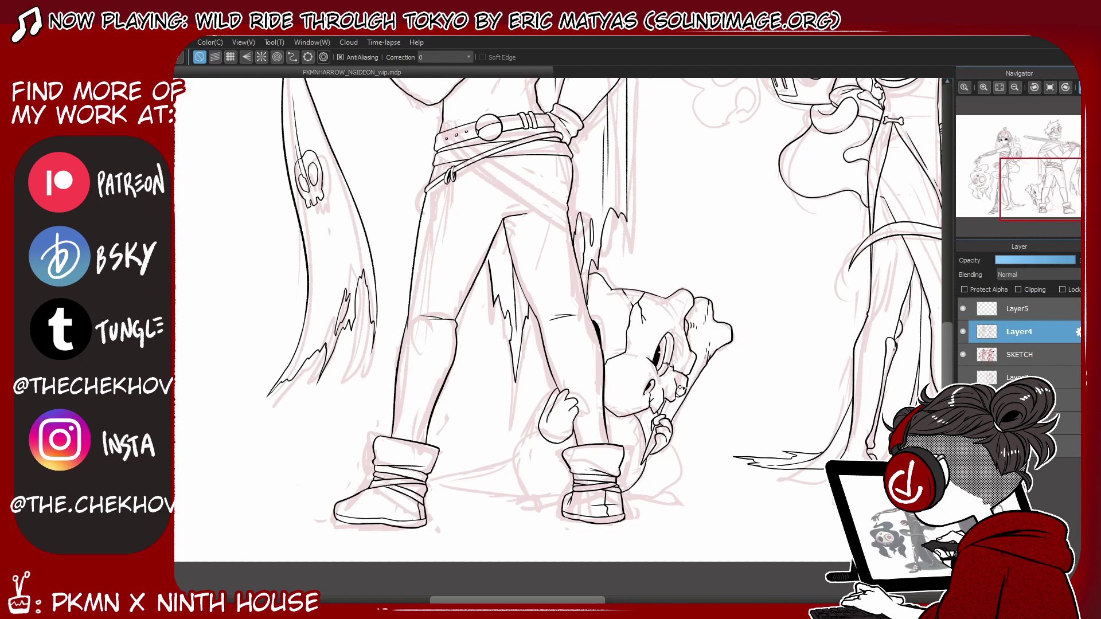
# Step: Ink the skull-masked Pokémon's rounded body, feet and pointed tail behind the boots, with the sketch layer hidden
pyautogui.hotkey('ctrl', '0')
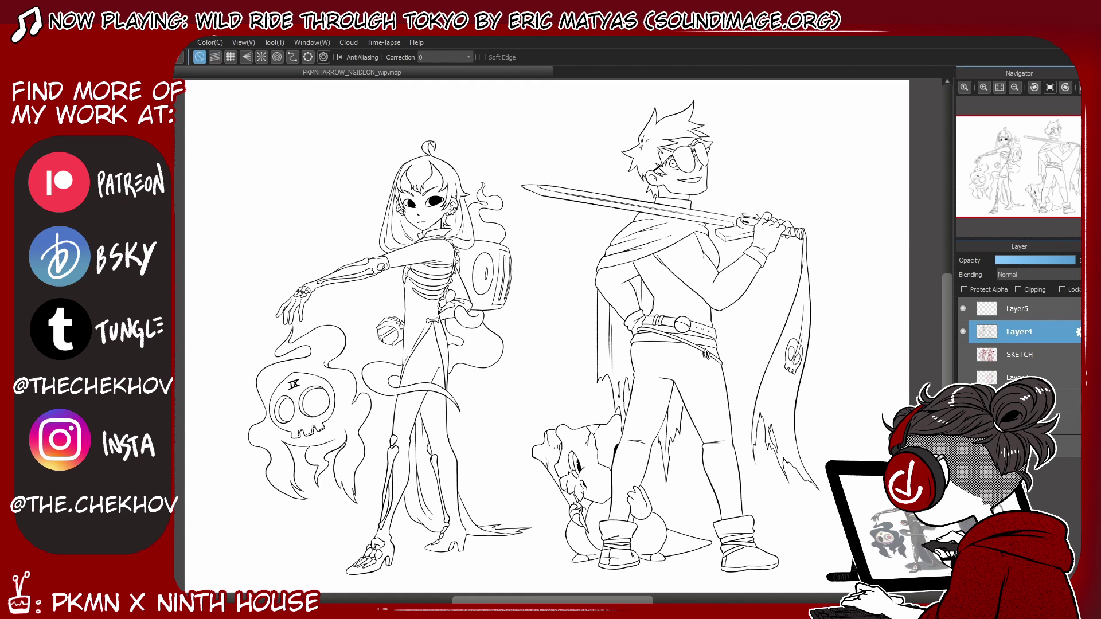
pyautogui.scroll(3, 924, 222)
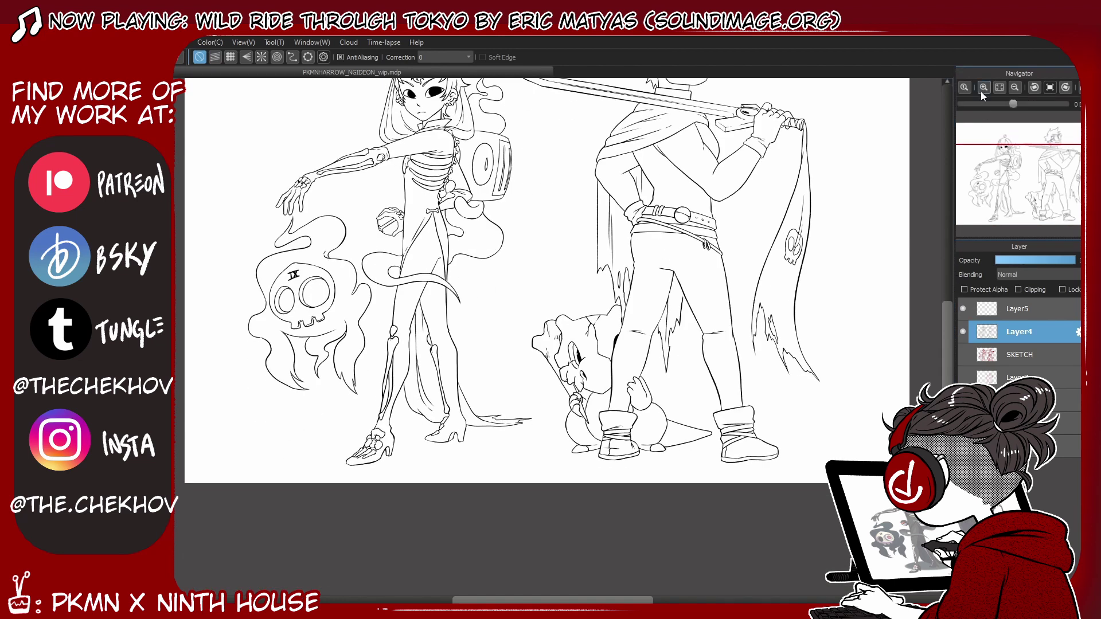
pyautogui.scroll(-3, 786, 439)
pyautogui.scroll(3, 786, 439)
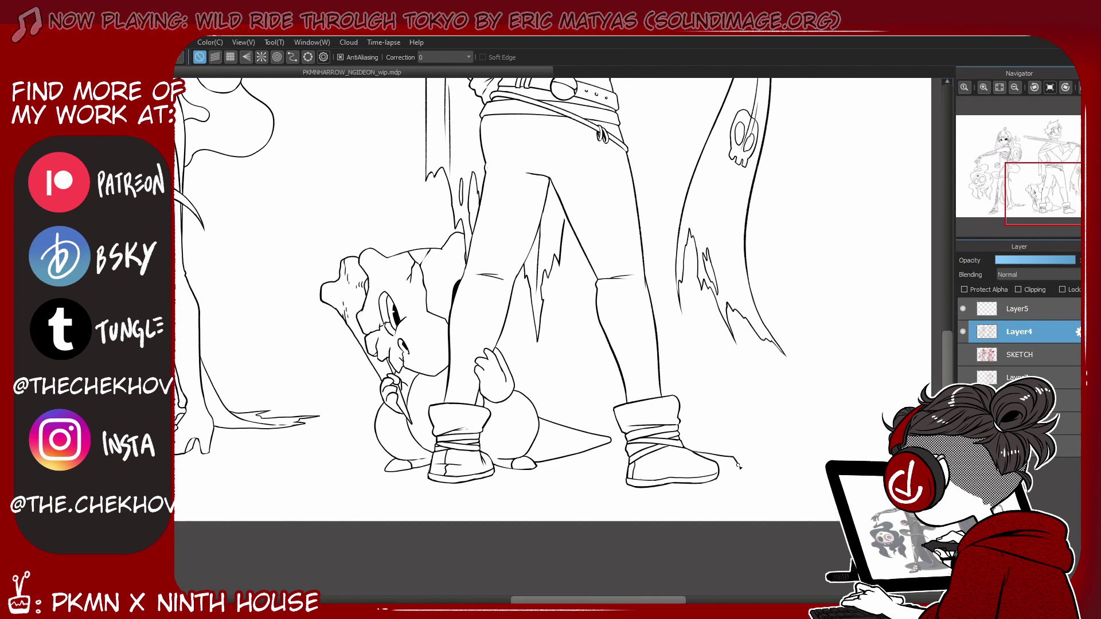
pyautogui.moveTo(723, 459); pyautogui.dragTo(702, 483)
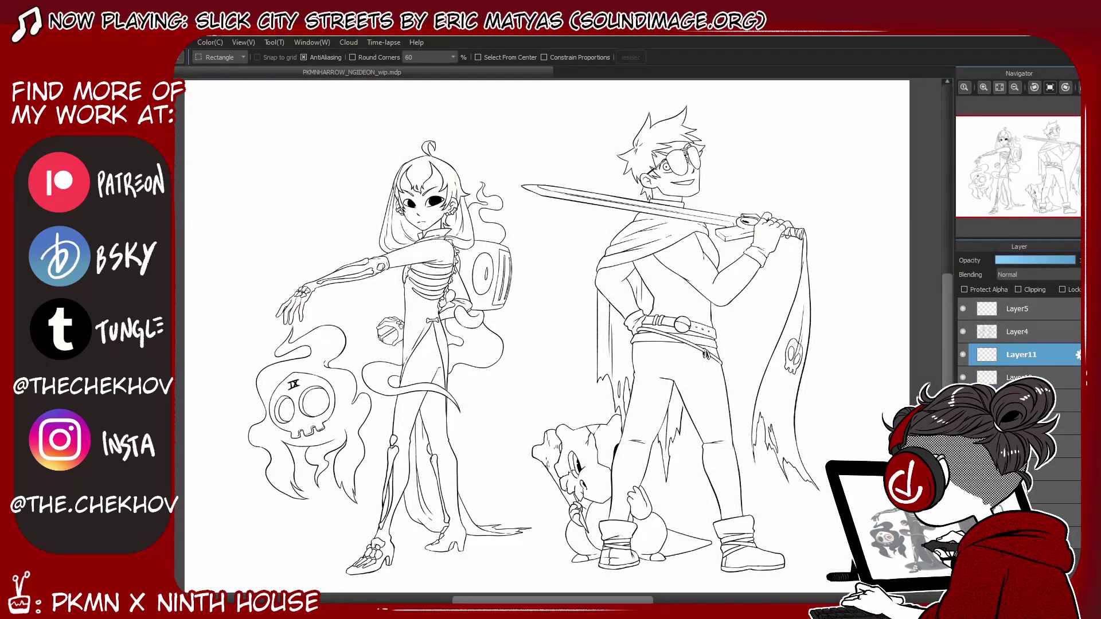
# Step: On Layer11, select the blank background around the characters with the Magic Wand, using a 2-pixel expansion
pyautogui.click(990, 357)
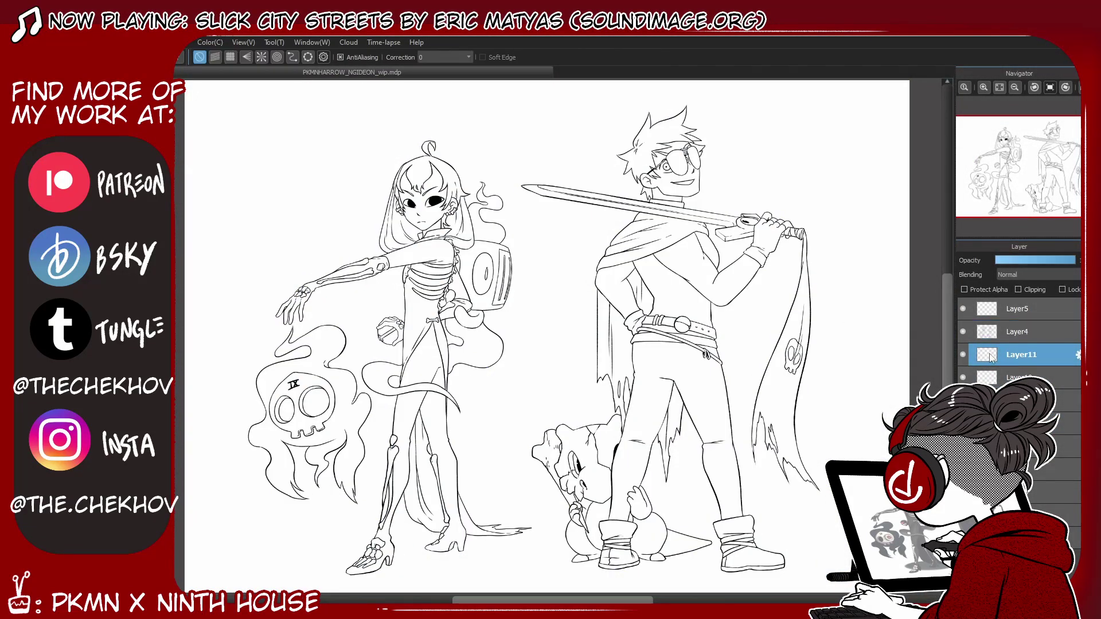
pyautogui.press('w')
pyautogui.click(484, 362)
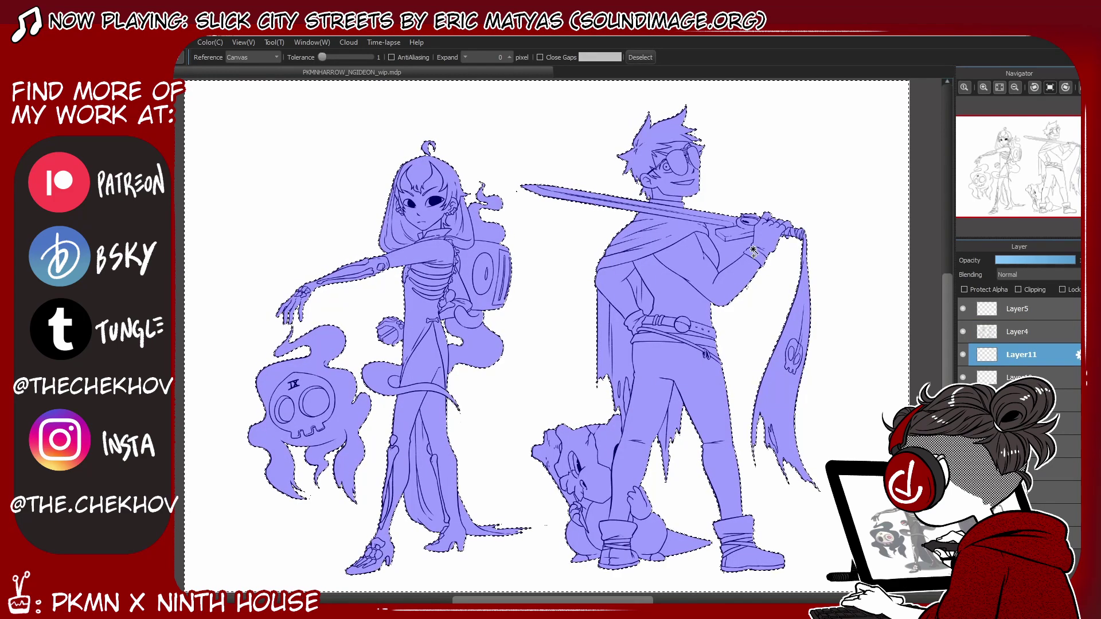
pyautogui.click(734, 233)
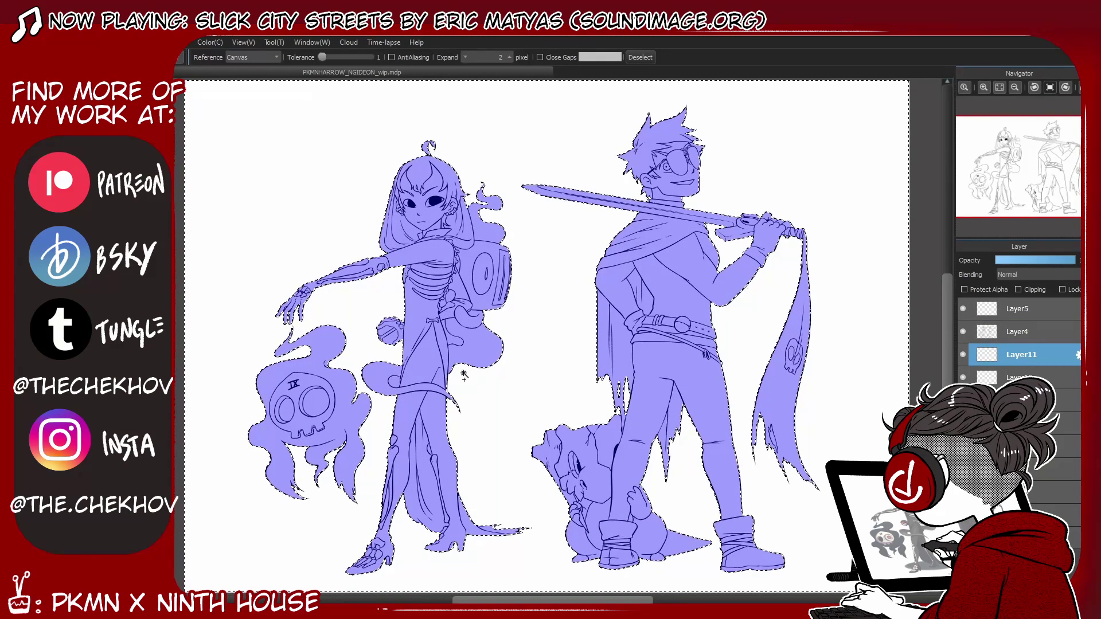
pyautogui.scroll(5, 715, 269)
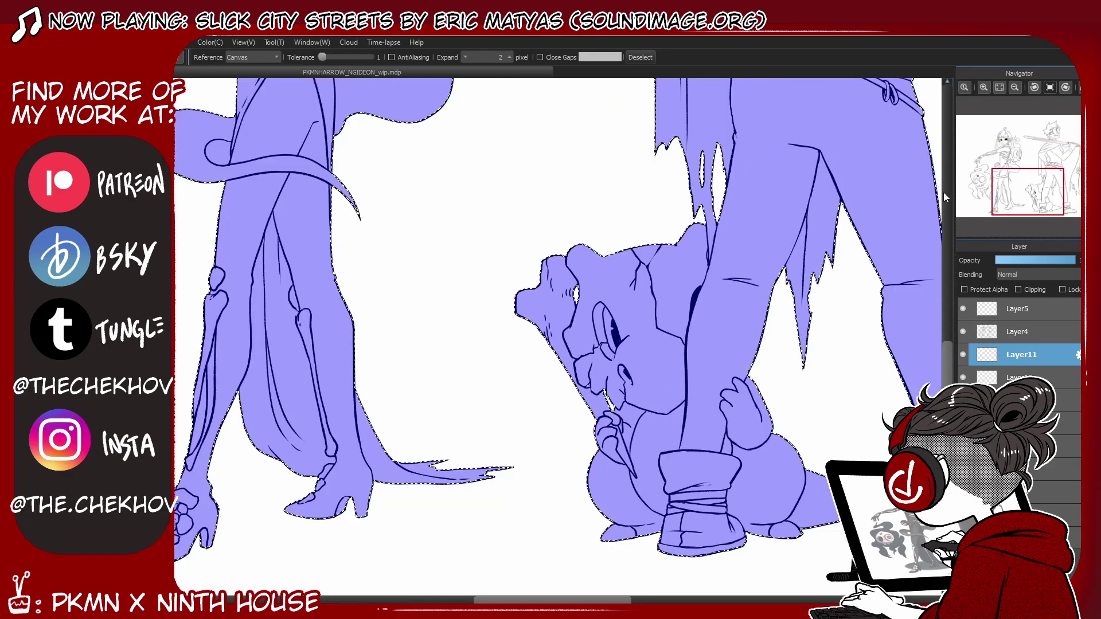
pyautogui.hotkey('ctrl', '0')
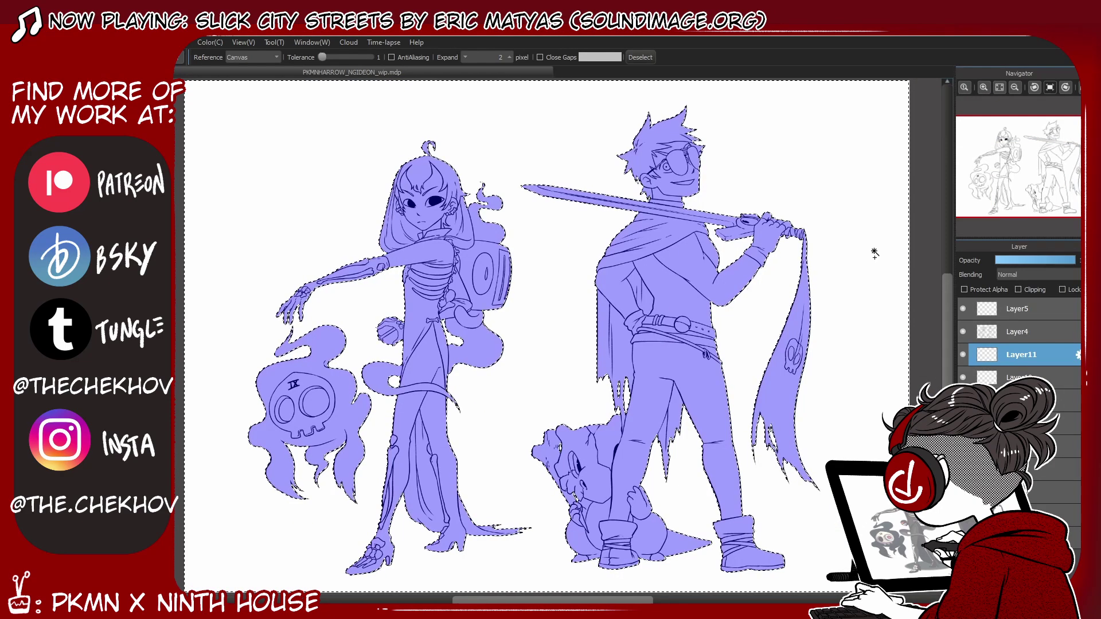
# Step: Invert the selection, fill all the character silhouettes with flat dark red on Layer11, and deselect
pyautogui.click(182, 42)
pyautogui.click(281, 88)
pyautogui.press('m')
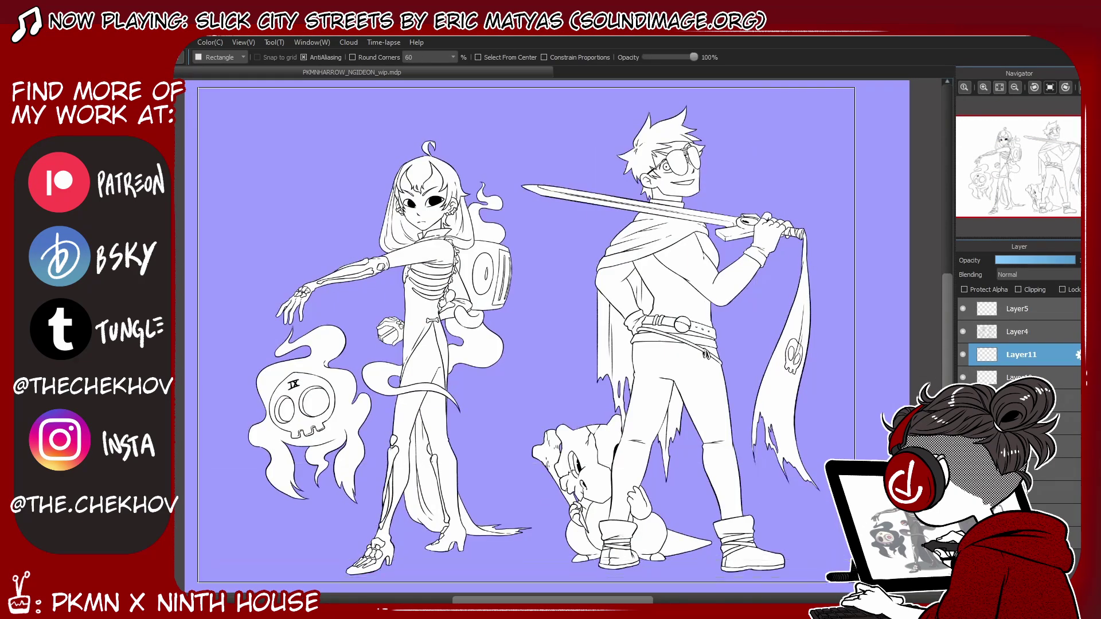
pyautogui.hotkey('alt', 'BackSpace')
pyautogui.hotkey('ctrl', 'd')
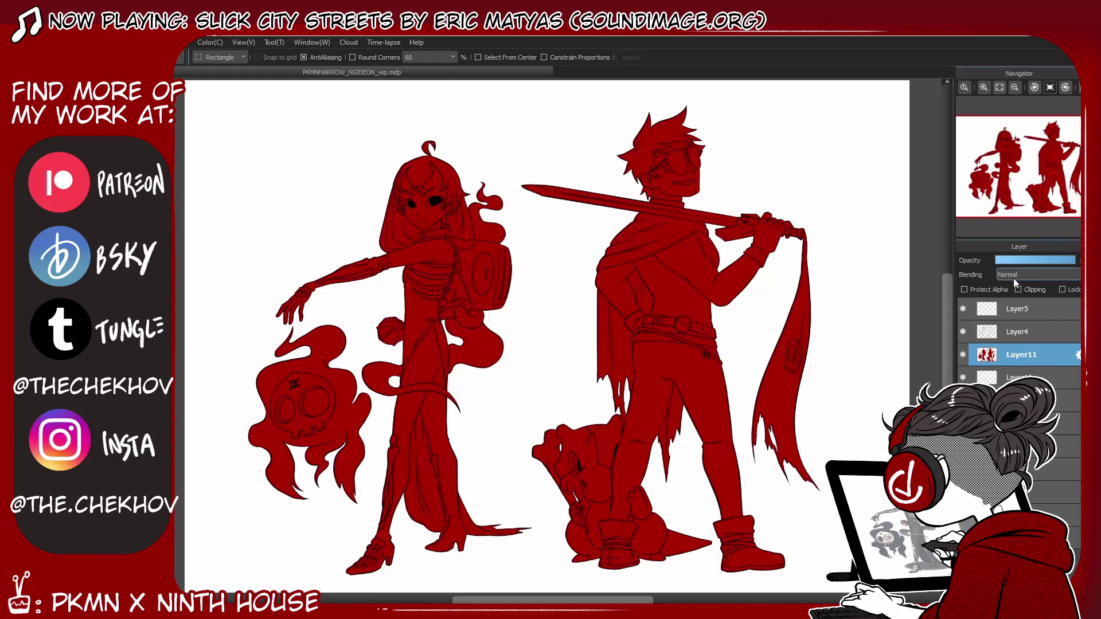
# Step: Show the reference characters and paint black, grey, teal, cream and tan palette swatches above the skeleton-suited character
pyautogui.moveTo(1015, 355); pyautogui.dragTo(1016, 367)
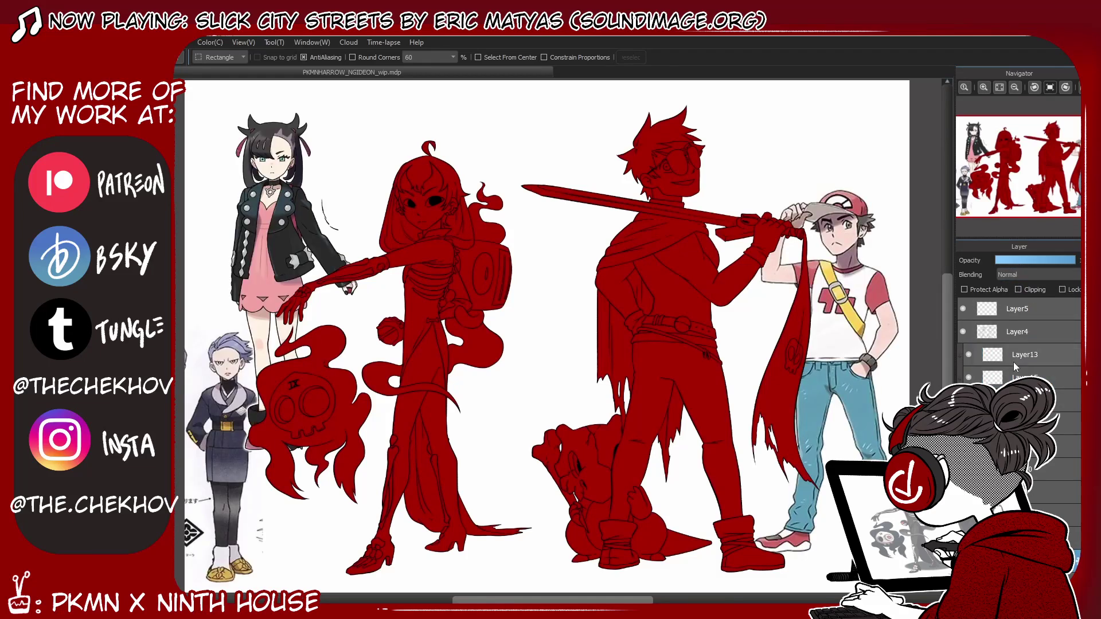
pyautogui.press('b')
pyautogui.moveTo(324, 104)
pyautogui.mouseDown()
pyautogui.moveTo(347, 129)
pyautogui.moveTo(344, 156)
pyautogui.mouseUp()
pyautogui.moveTo(362, 95)
pyautogui.mouseDown()
pyautogui.moveTo(389, 112)
pyautogui.moveTo(397, 92)
pyautogui.mouseUp()
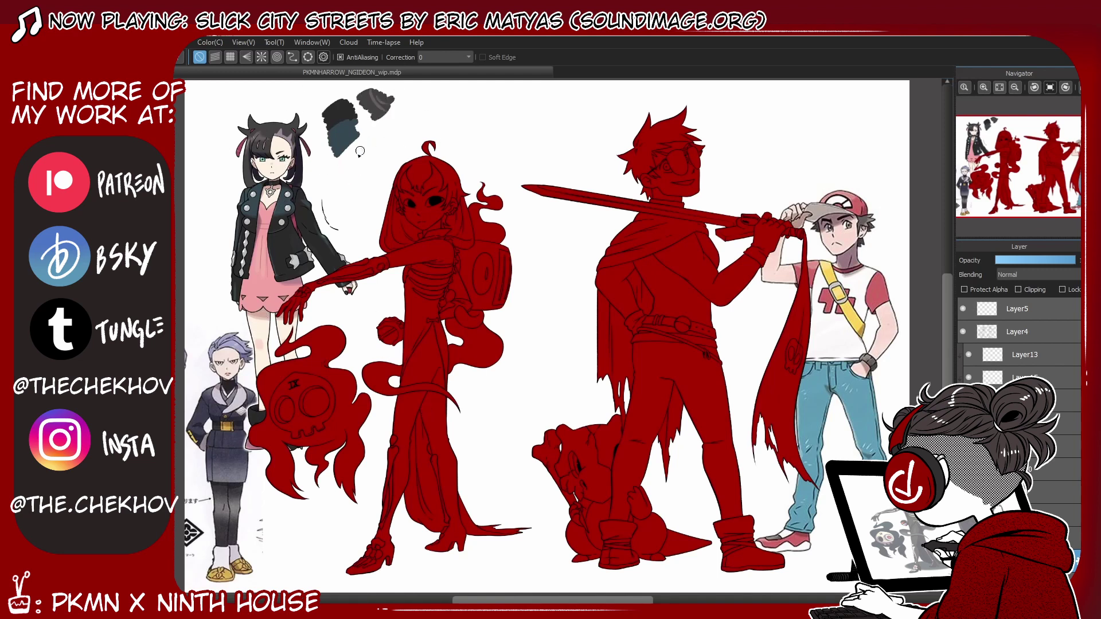
pyautogui.moveTo(360, 151); pyautogui.dragTo(367, 175)
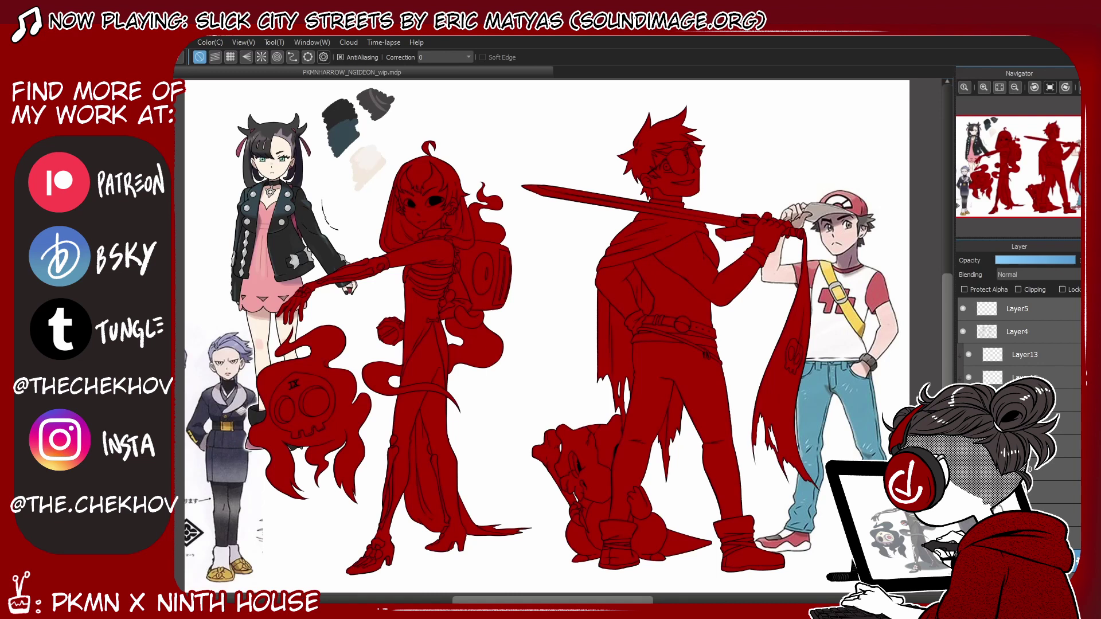
pyautogui.moveTo(383, 120)
pyautogui.mouseDown()
pyautogui.moveTo(418, 143)
pyautogui.moveTo(404, 154)
pyautogui.mouseUp()
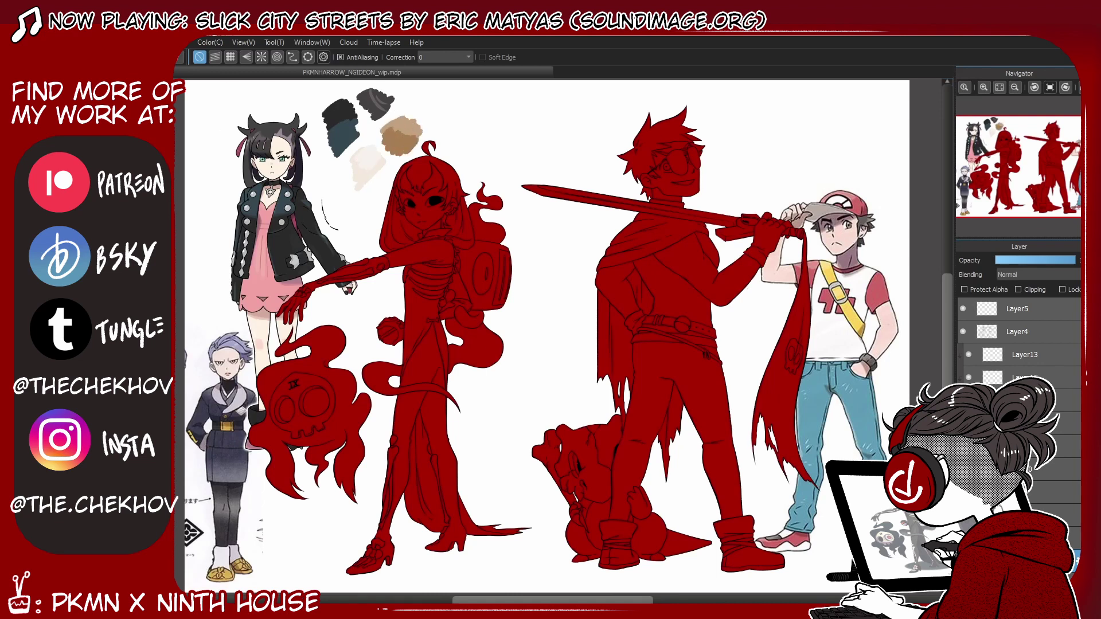
# Step: Add a darker brown to the tan swatch and paint pinkish-tan skin swatches beside the sword-bearer's head
pyautogui.moveTo(724, 131)
pyautogui.mouseDown()
pyautogui.moveTo(751, 123)
pyautogui.moveTo(746, 146)
pyautogui.moveTo(771, 121)
pyautogui.moveTo(731, 140)
pyautogui.mouseUp()
pyautogui.moveTo(390, 137); pyautogui.dragTo(423, 129)
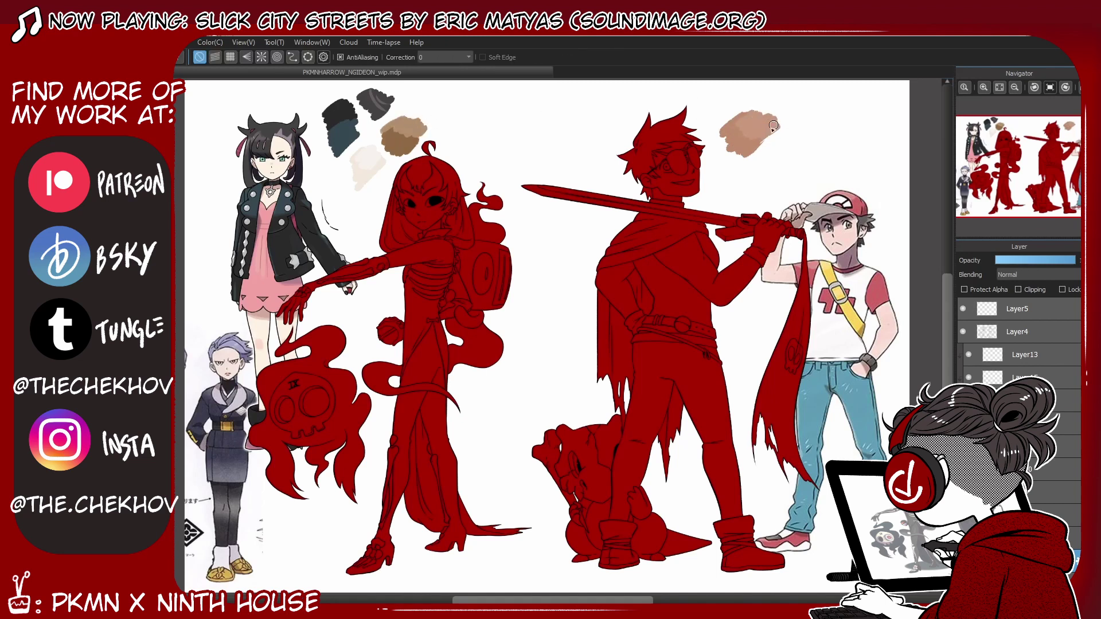
pyautogui.moveTo(772, 125)
pyautogui.mouseDown()
pyautogui.moveTo(739, 137)
pyautogui.moveTo(779, 127)
pyautogui.moveTo(765, 141)
pyautogui.moveTo(737, 145)
pyautogui.moveTo(788, 123)
pyautogui.mouseUp()
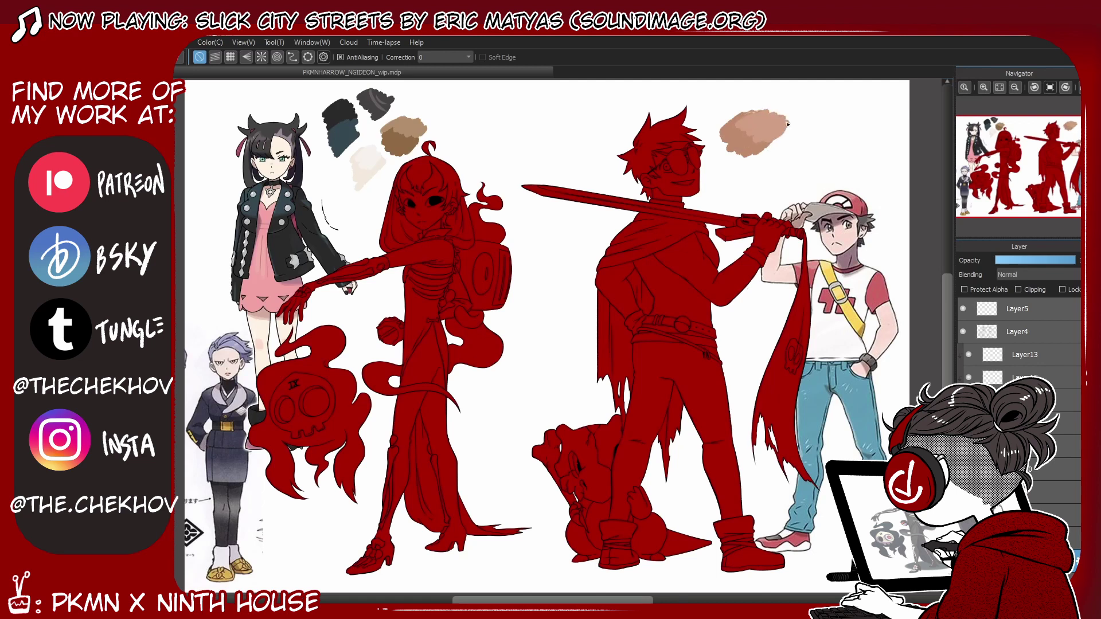
# Step: On the clipped Layer13, fill the skeleton-suited character's dress, sleeve, glove, legs and heels with charcoal black
pyautogui.click(1026, 354)
pyautogui.scroll(3, 573, 287)
pyautogui.press('g')
pyautogui.click(631, 285)
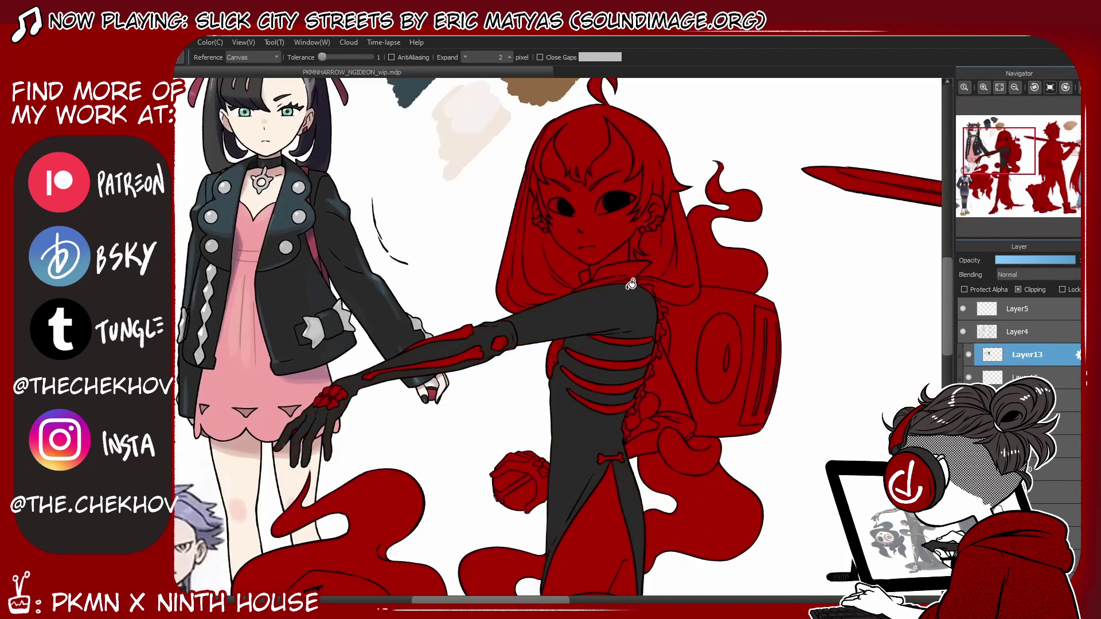
pyautogui.press('b')
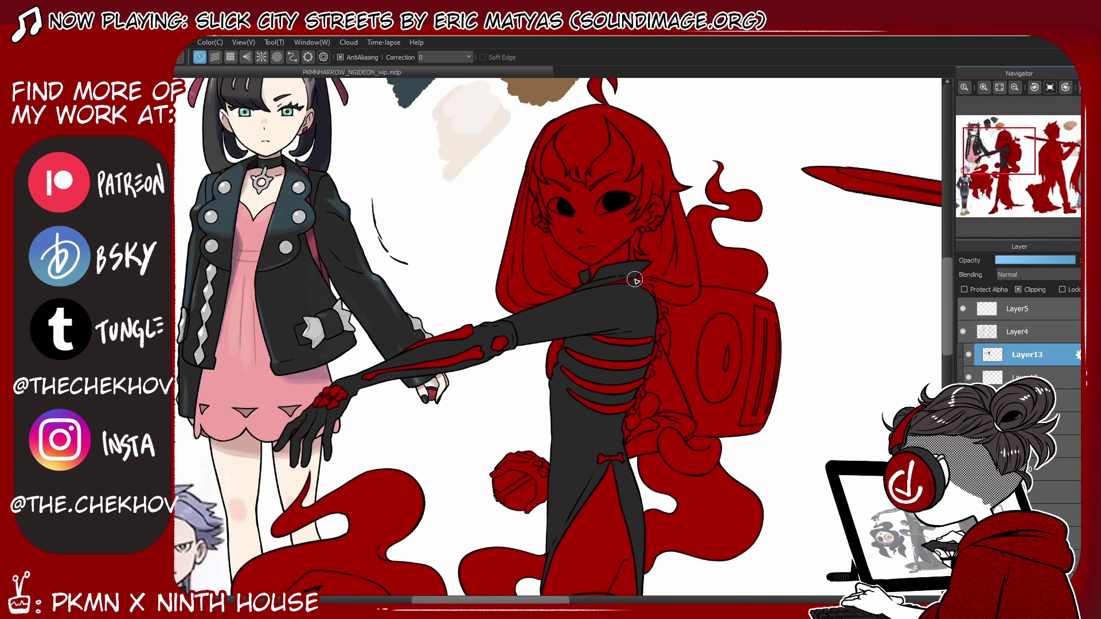
pyautogui.scroll(-6, 634, 280)
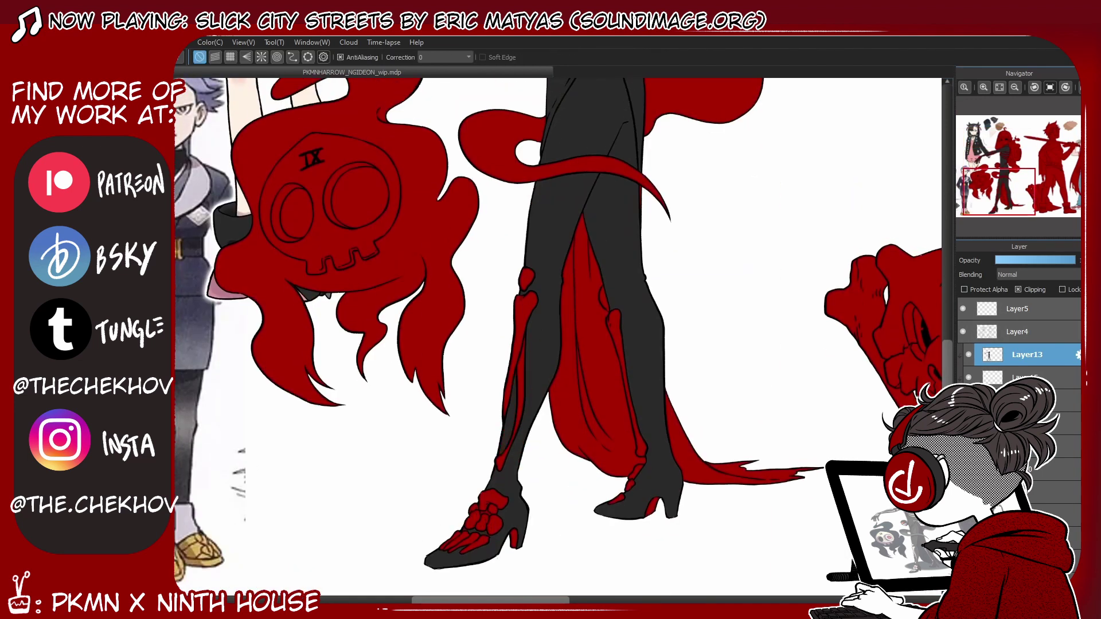
pyautogui.scroll(5, 943, 323)
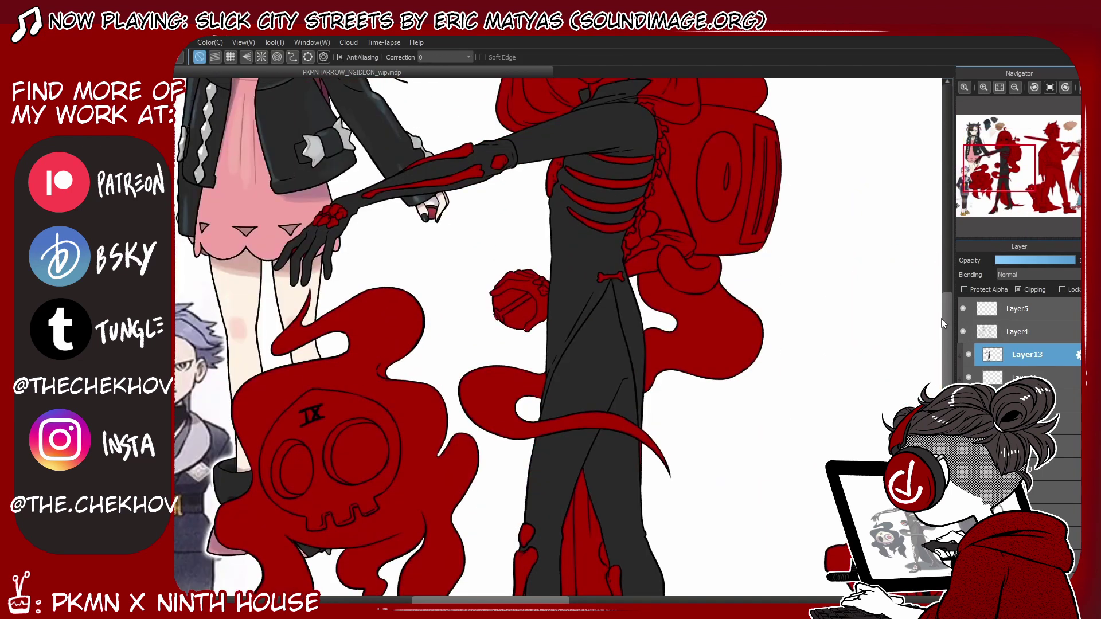
# Step: Fill the skeleton-suited character's hair with dark navy and add the same colour to the palette swatches
pyautogui.scroll(6, 943, 323)
pyautogui.press('g')
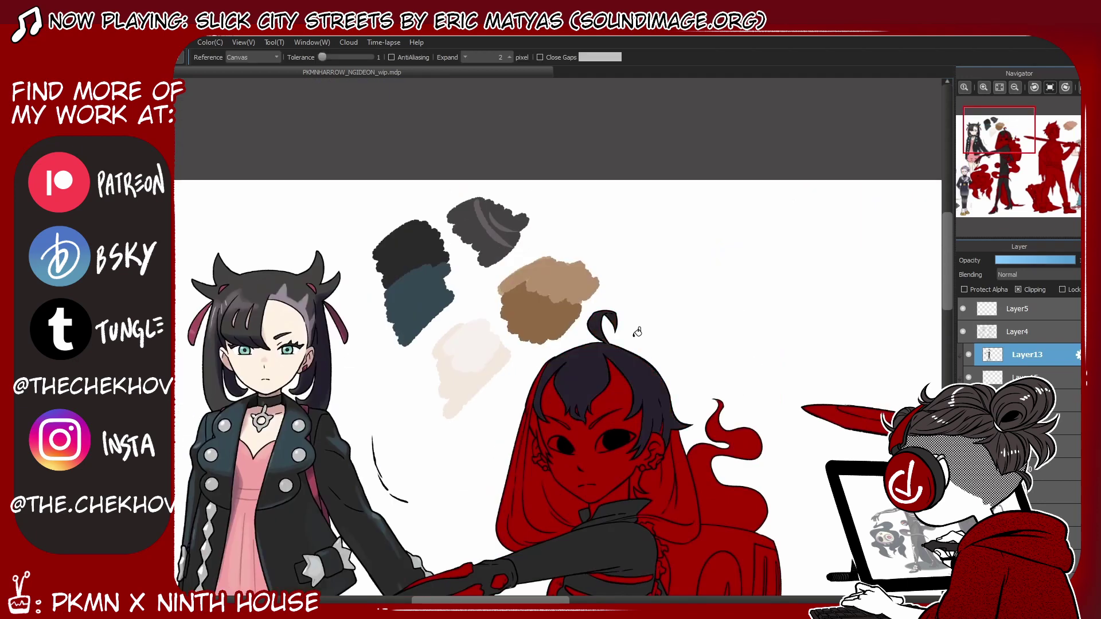
pyautogui.click(459, 229)
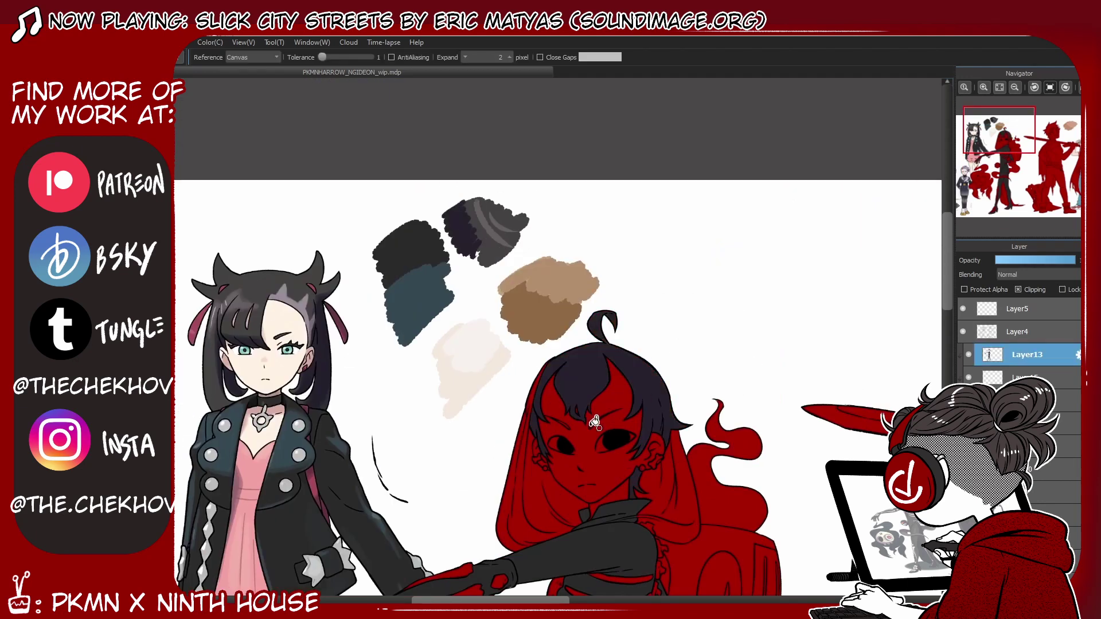
pyautogui.press('b')
# Step: Fill the arm and wrist bones, ribs, spine, earrings and bone-shaped clasp of the skeleton suit with off-white
pyautogui.scroll(-3, 650, 350)
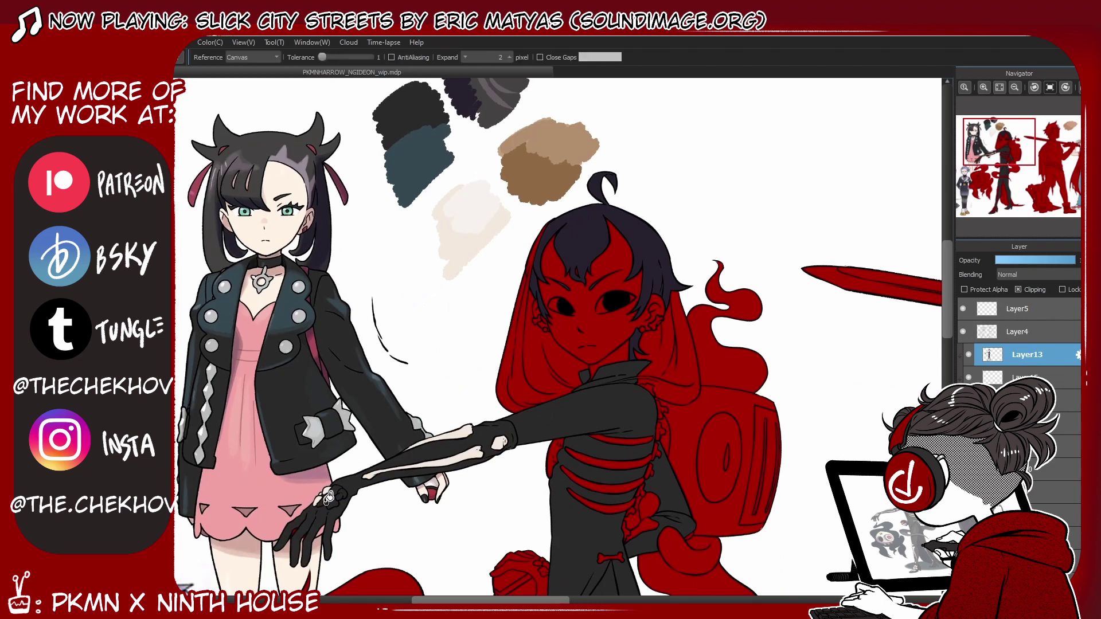
pyautogui.hotkey('ctrl', 'z')
pyautogui.hotkey('ctrl', 'y')
pyautogui.press('g')
pyautogui.click(619, 440)
pyautogui.click(608, 476)
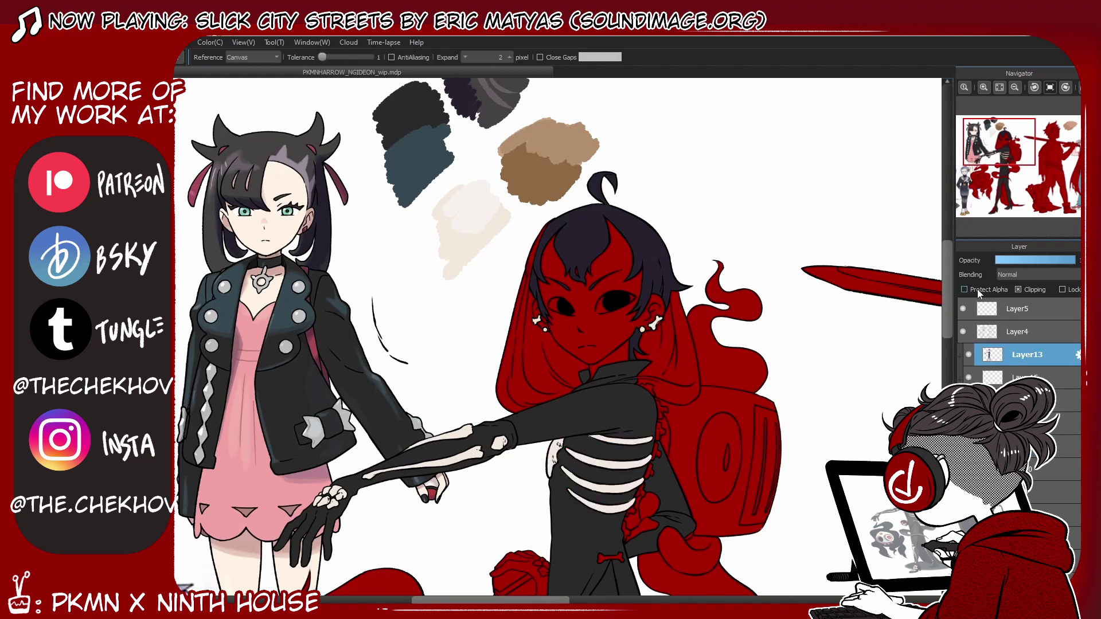
pyautogui.scroll(-2, 660, 401)
pyautogui.click(662, 318)
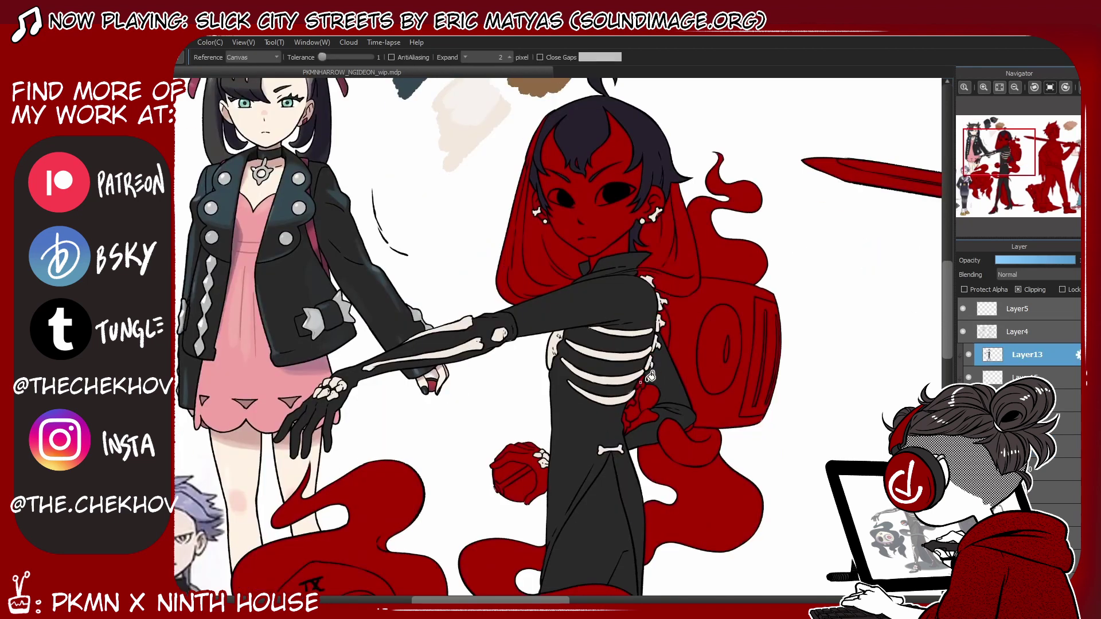
pyautogui.click(633, 399)
# Step: Colour the glove holding the Poké Ball charcoal and give the ball a red top and white bottom
pyautogui.press('b')
pyautogui.hotkey('ctrl', 'z')
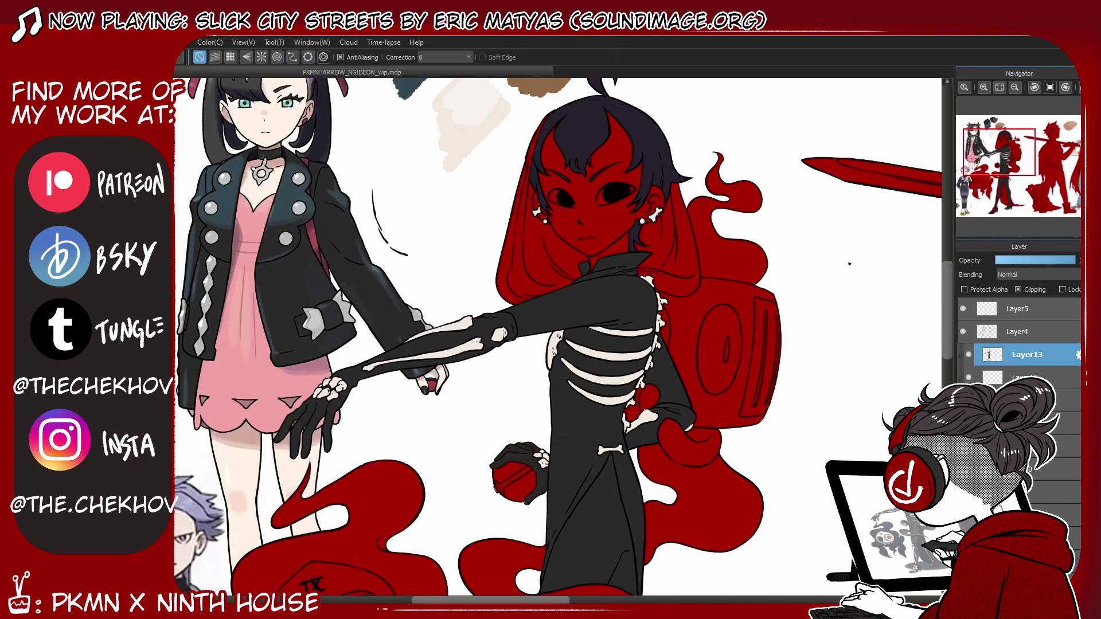
pyautogui.hotkey('ctrl', 'z')
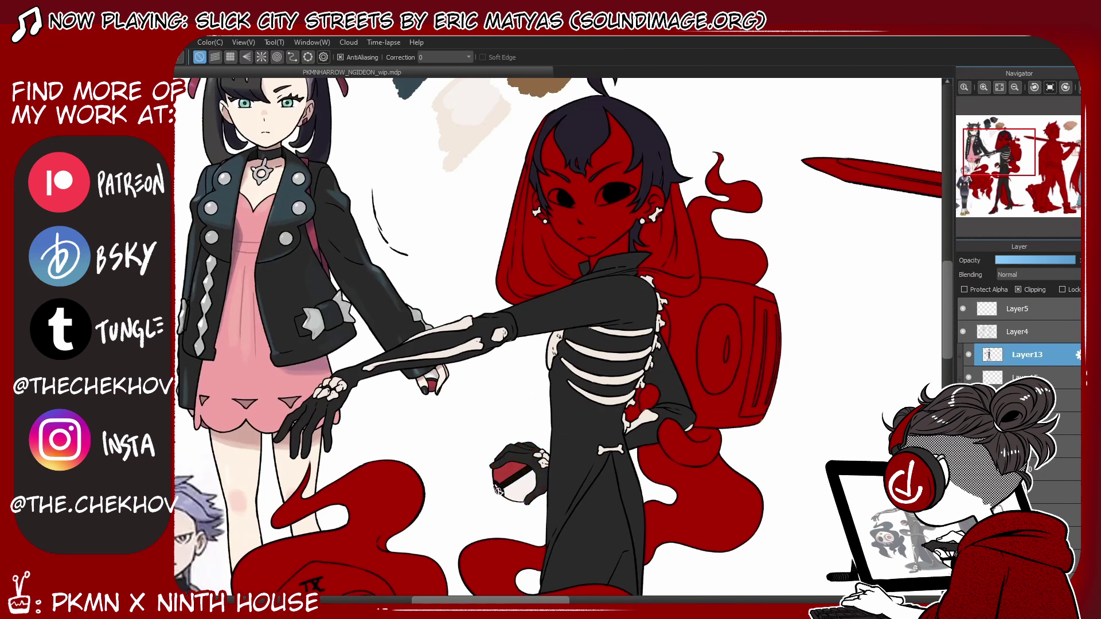
# Step: Colour the skeleton-suited character's face, neck and ears brown, and make the irises black with white around them
pyautogui.scroll(5, 573, 344)
pyautogui.hotkey('ctrl', 'z')
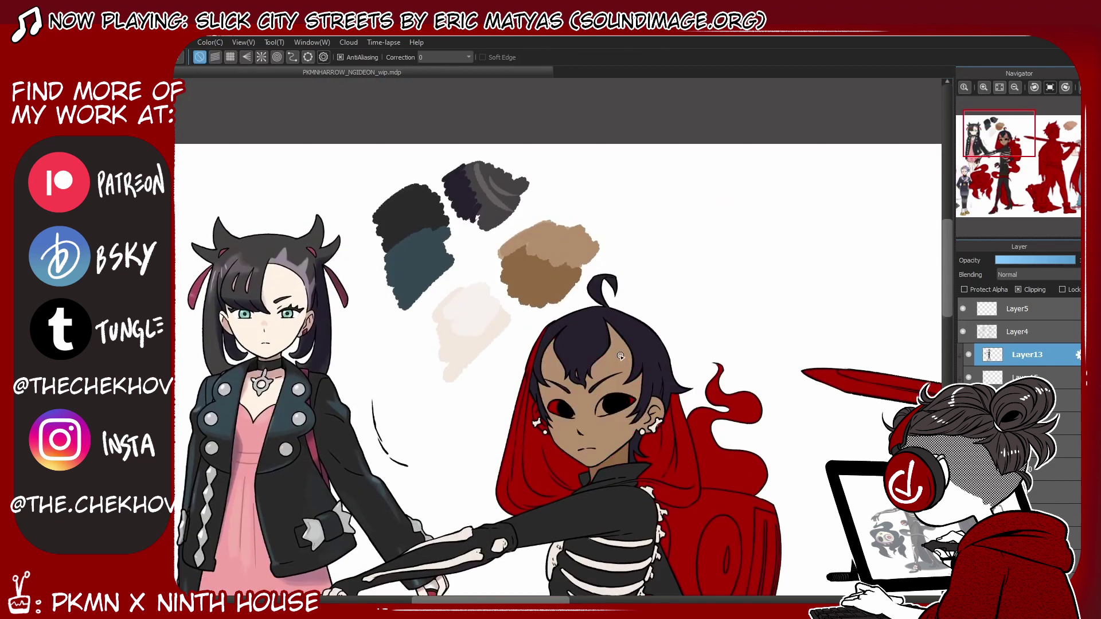
pyautogui.hotkey('ctrl', 'z')
pyautogui.scroll(-4, 585, 344)
pyautogui.scroll(4, 571, 276)
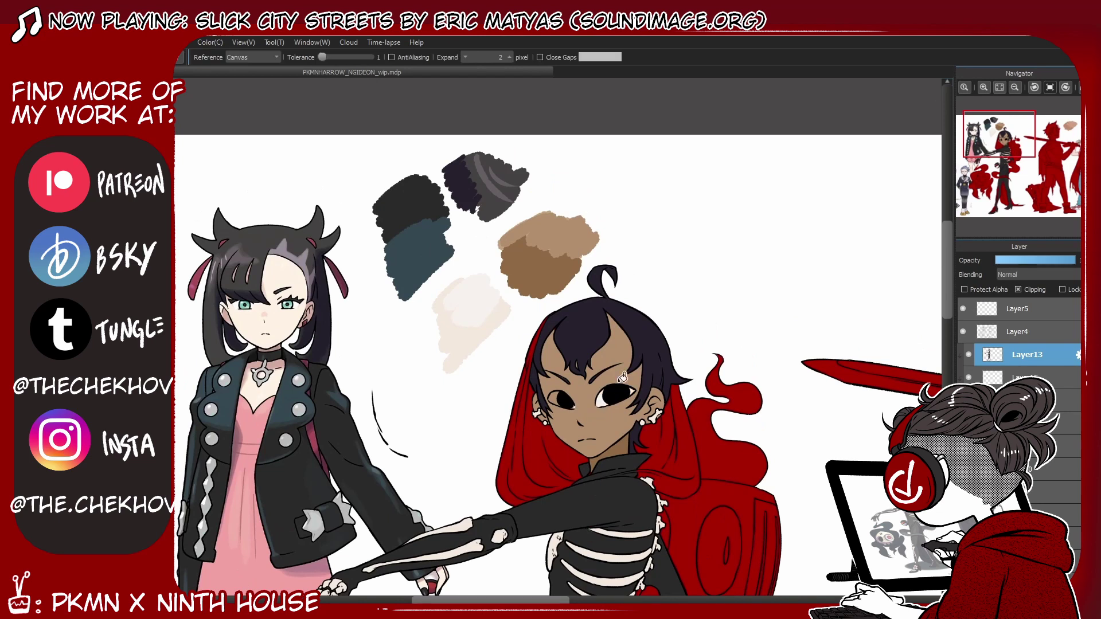
pyautogui.scroll(-3, 579, 409)
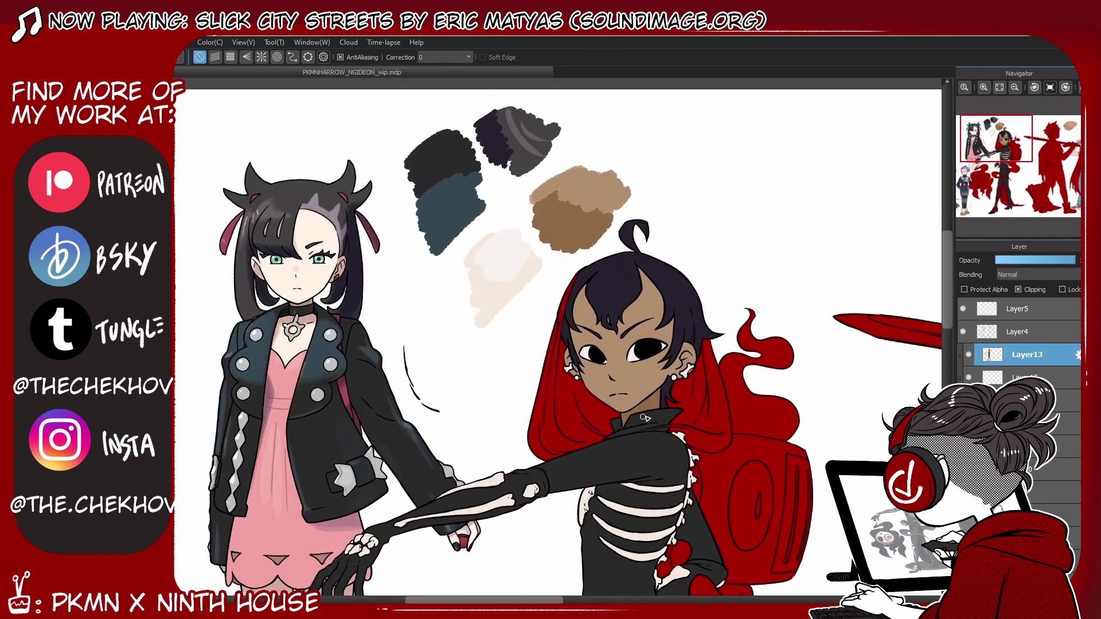
pyautogui.scroll(-4, 799, 486)
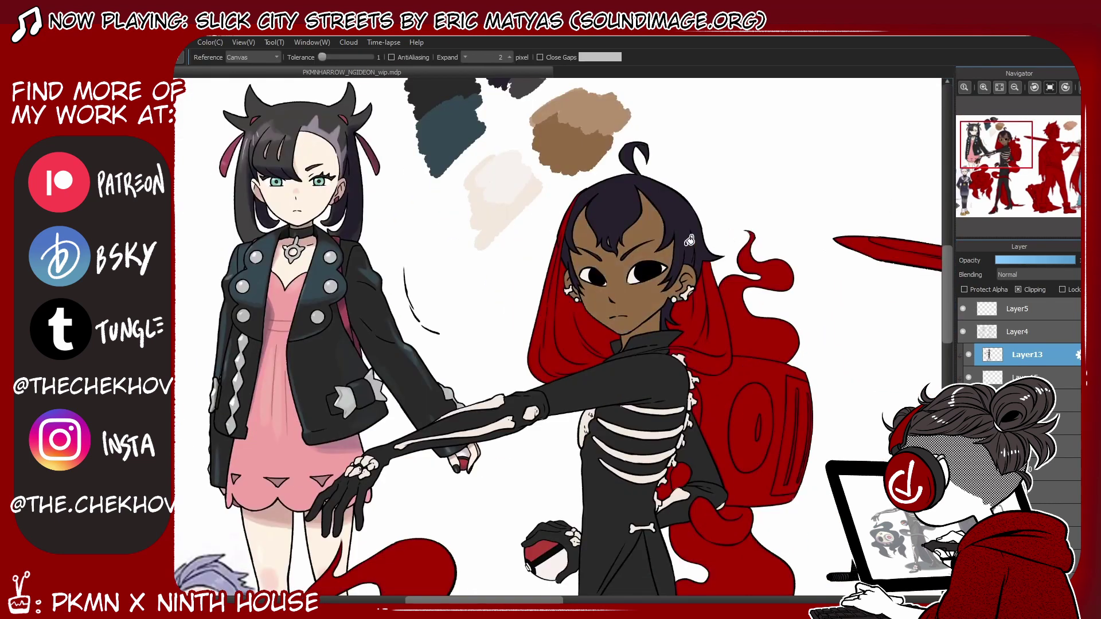
# Step: Fill the sword-bearer's face, neck, bare arm and fingers with the tan skin colour
pyautogui.hscroll(10, 561, 344)
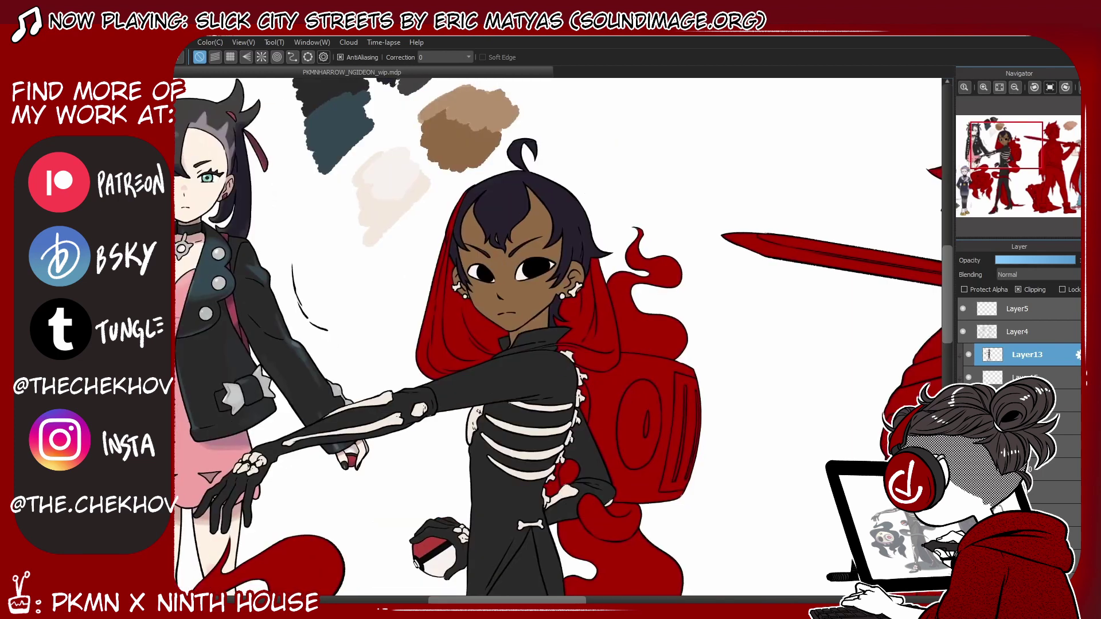
pyautogui.press('g')
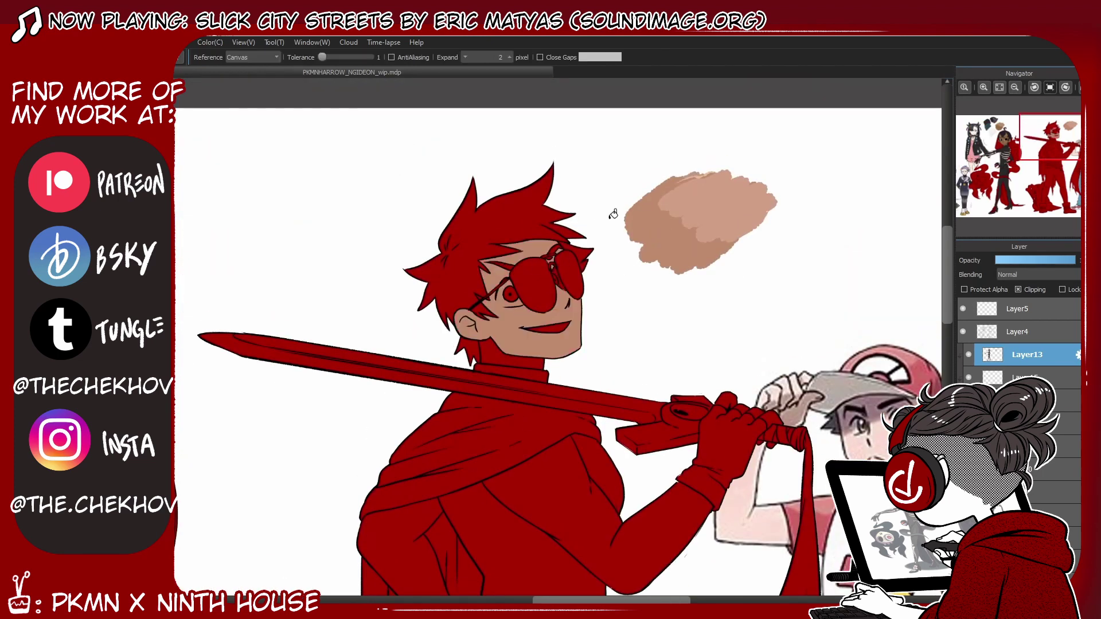
pyautogui.hscroll(1, 612, 214)
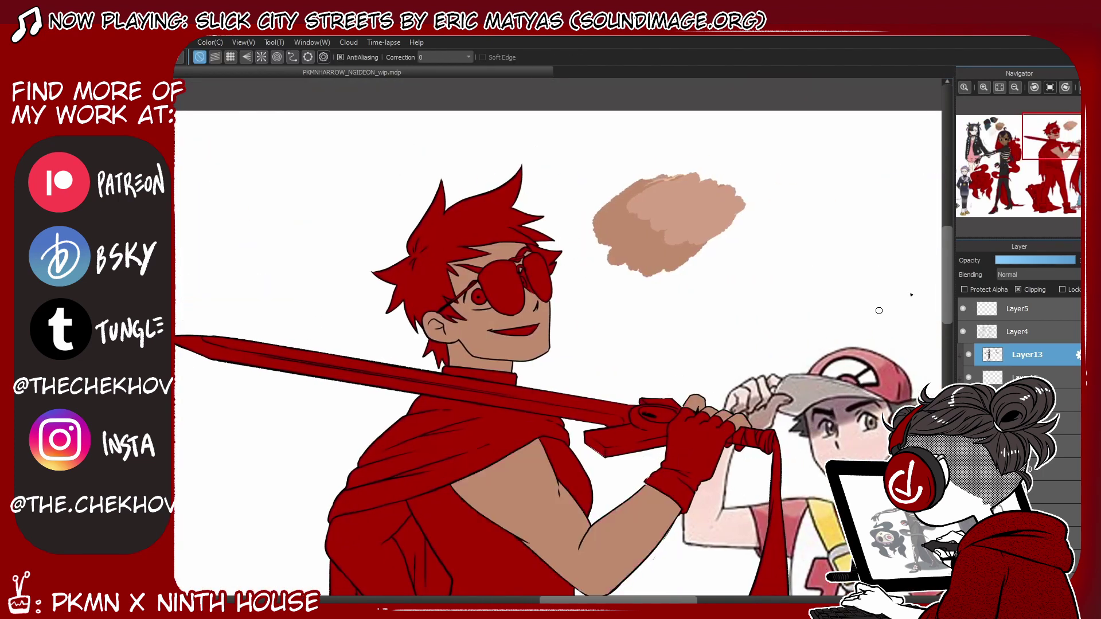
# Step: Fill the sword-bearer's hair with orange-brown, including the loose strands around the ear and at the nape
pyautogui.scroll(-10, 725, 414)
pyautogui.scroll(9, 920, 260)
pyautogui.scroll(-10, 919, 261)
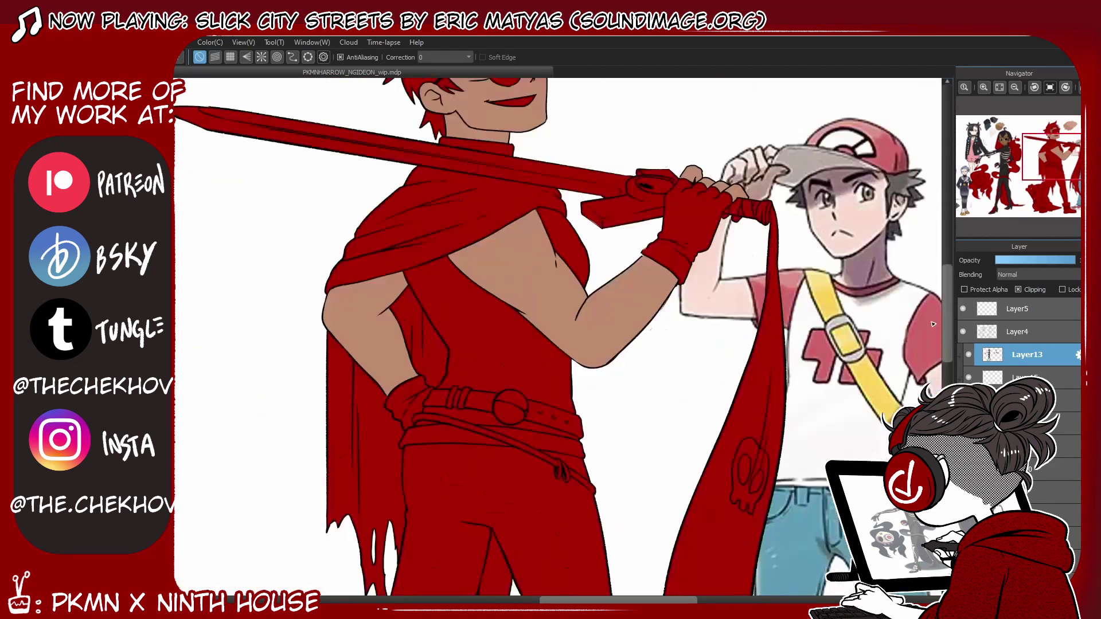
pyautogui.scroll(10, 919, 261)
pyautogui.press('b')
pyautogui.press('g')
pyautogui.click(470, 189)
pyautogui.hotkey('ctrl', 'z')
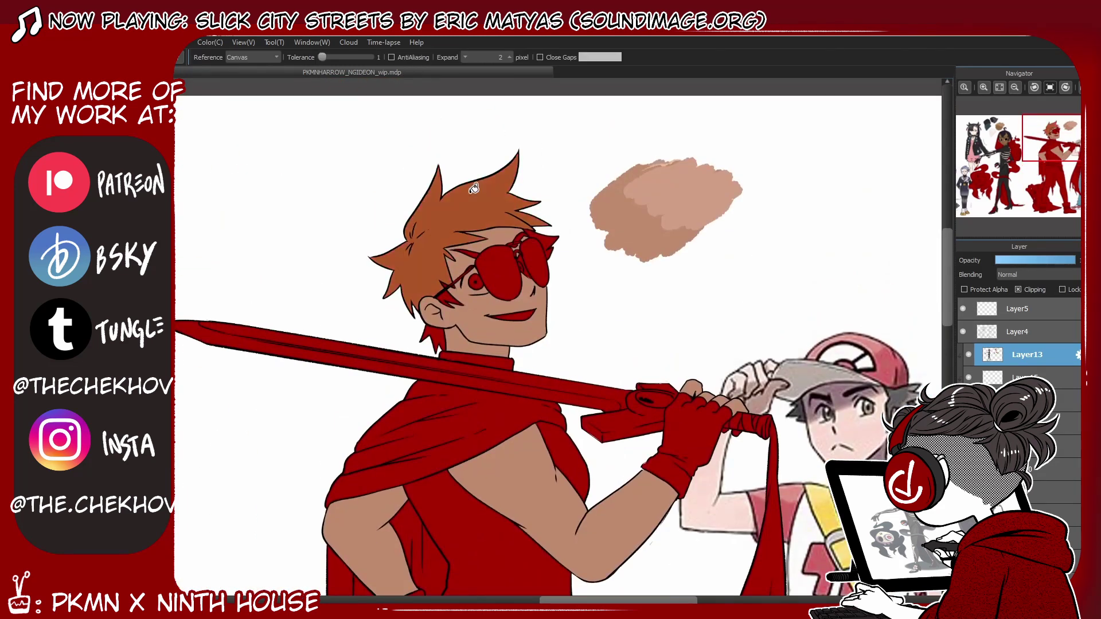
pyautogui.click(447, 298)
pyautogui.click(435, 336)
pyautogui.click(470, 190)
pyautogui.click(443, 332)
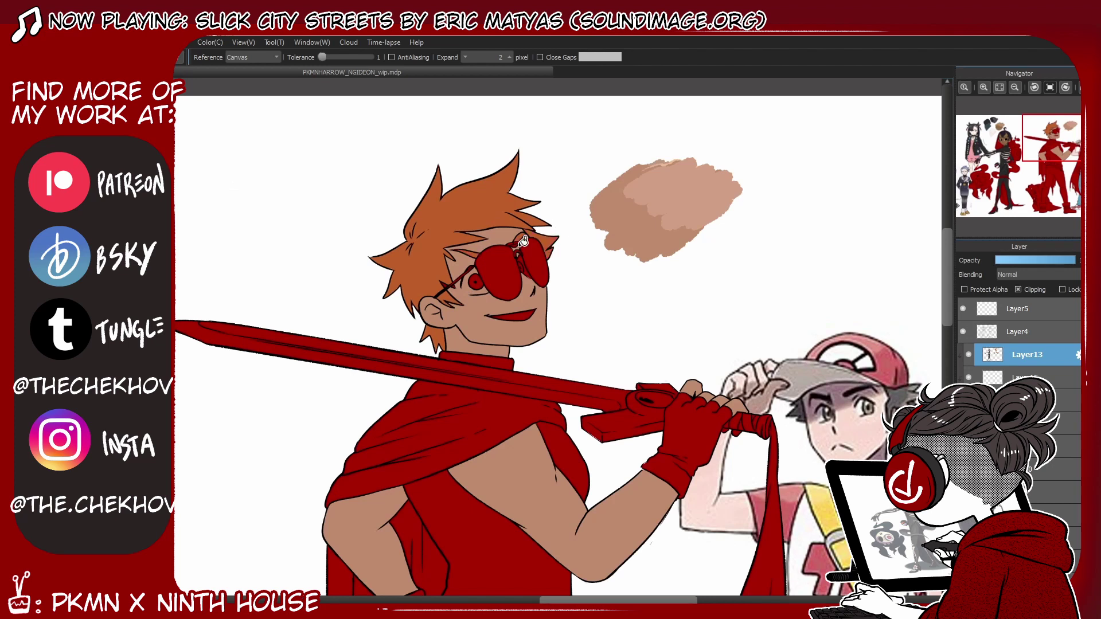
# Step: Colour the sword-bearer's teeth and eye whites white and the iris golden yellow, and fill the shoulder cape with dark purple
pyautogui.press('b')
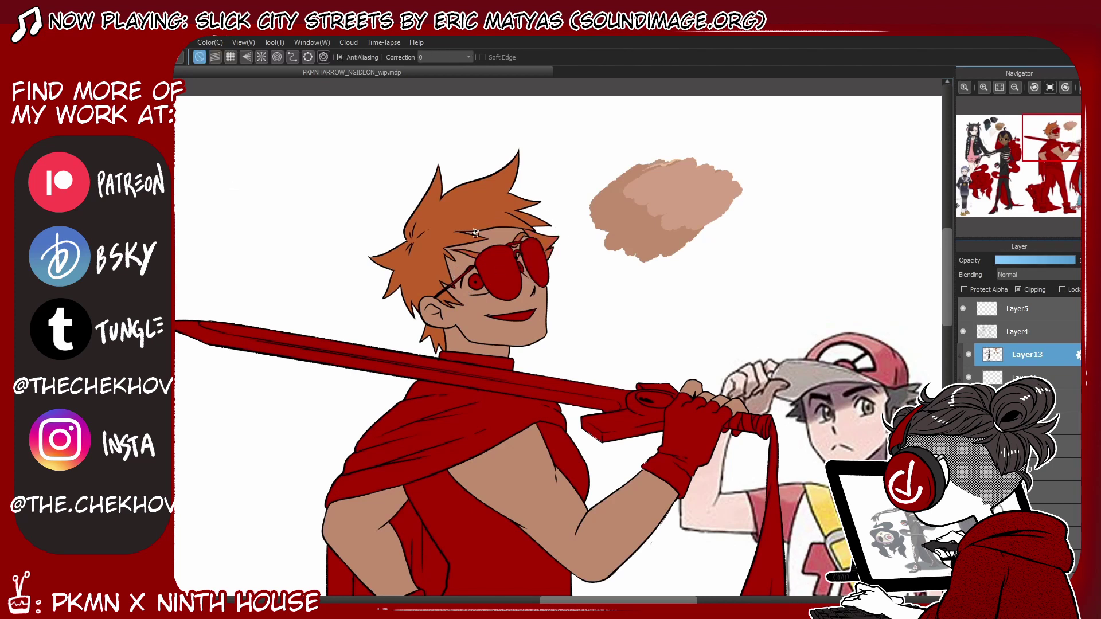
pyautogui.keyDown('ctrl'); pyautogui.click(537, 196); pyautogui.keyUp('ctrl')
pyautogui.keyDown('ctrl'); pyautogui.click(447, 224); pyautogui.keyUp('ctrl')
pyautogui.moveTo(539, 313)
pyautogui.mouseDown()
pyautogui.moveTo(488, 316)
pyautogui.moveTo(482, 285)
pyautogui.mouseUp()
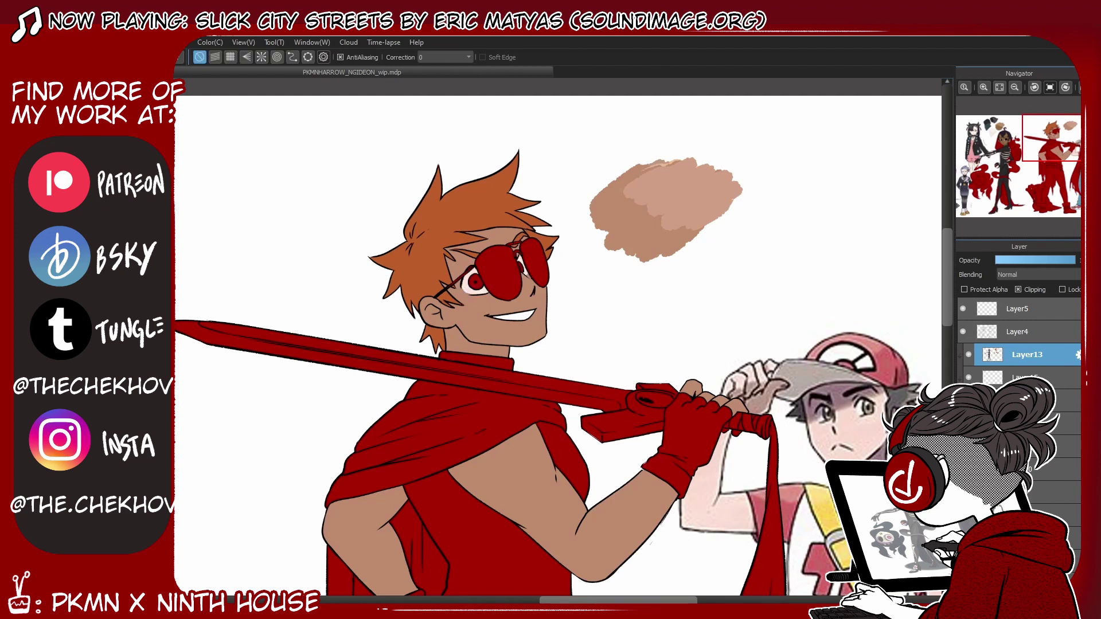
pyautogui.click(474, 282)
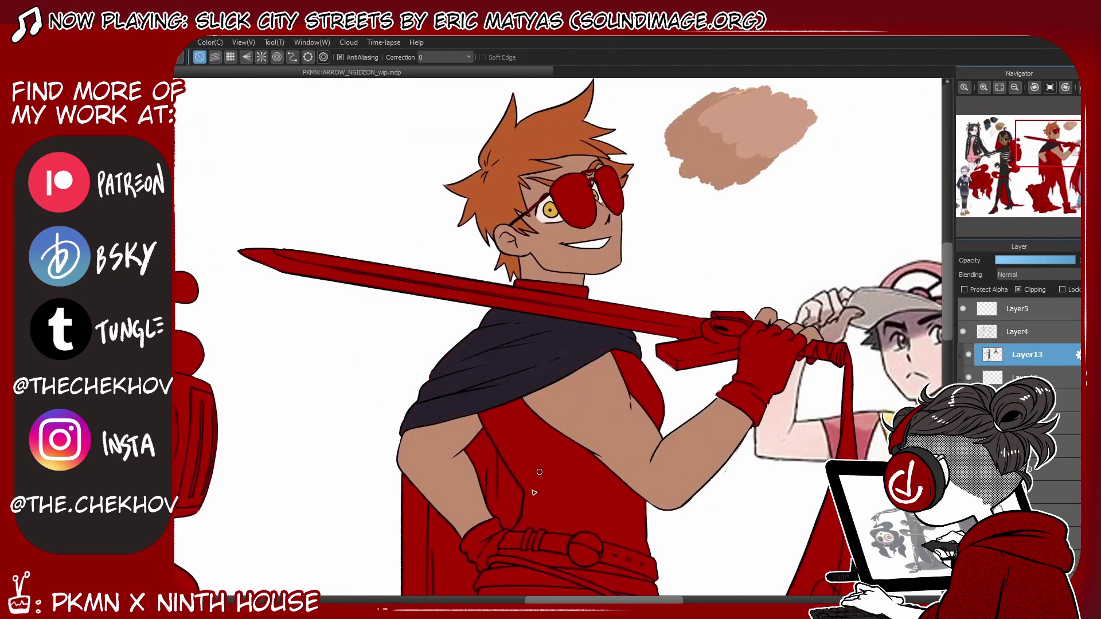
# Step: Fill the sword-bearer's sleeveless top with charcoal, the gloves with dark purple and the trousers with dark teal
pyautogui.moveTo(69, 392)
pyautogui.mouseDown()
pyautogui.moveTo(459, 392)
pyautogui.moveTo(189, 367)
pyautogui.mouseUp()
pyautogui.press('g')
pyautogui.click(789, 229)
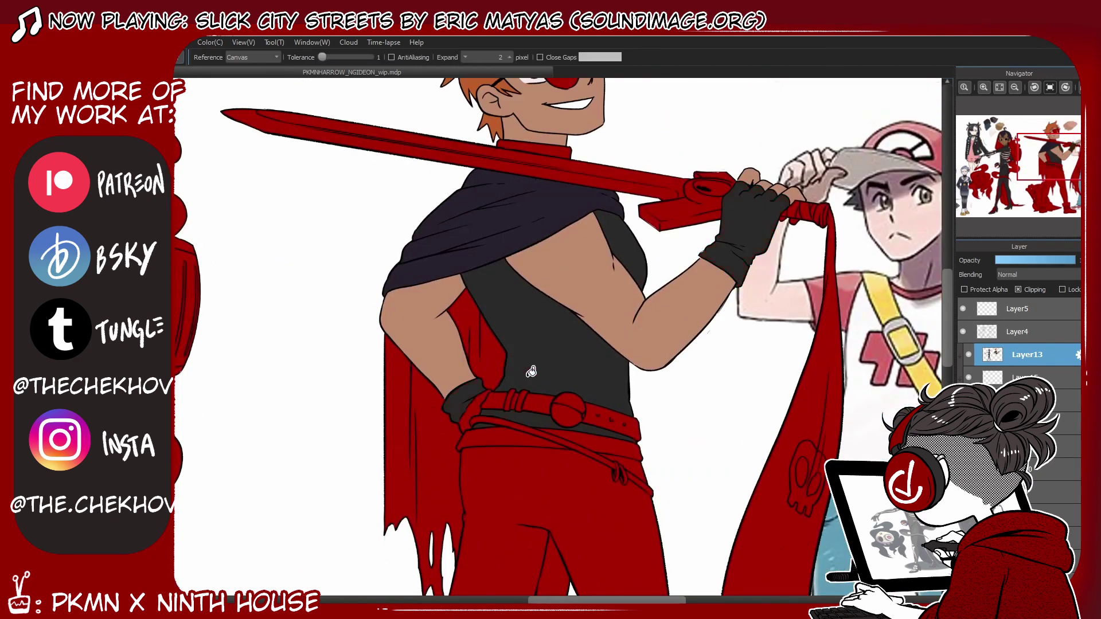
pyautogui.press('b')
pyautogui.moveTo(764, 470)
pyautogui.mouseDown()
pyautogui.moveTo(951, 319)
pyautogui.moveTo(676, 355)
pyautogui.mouseUp()
pyautogui.press('g')
pyautogui.click(630, 402)
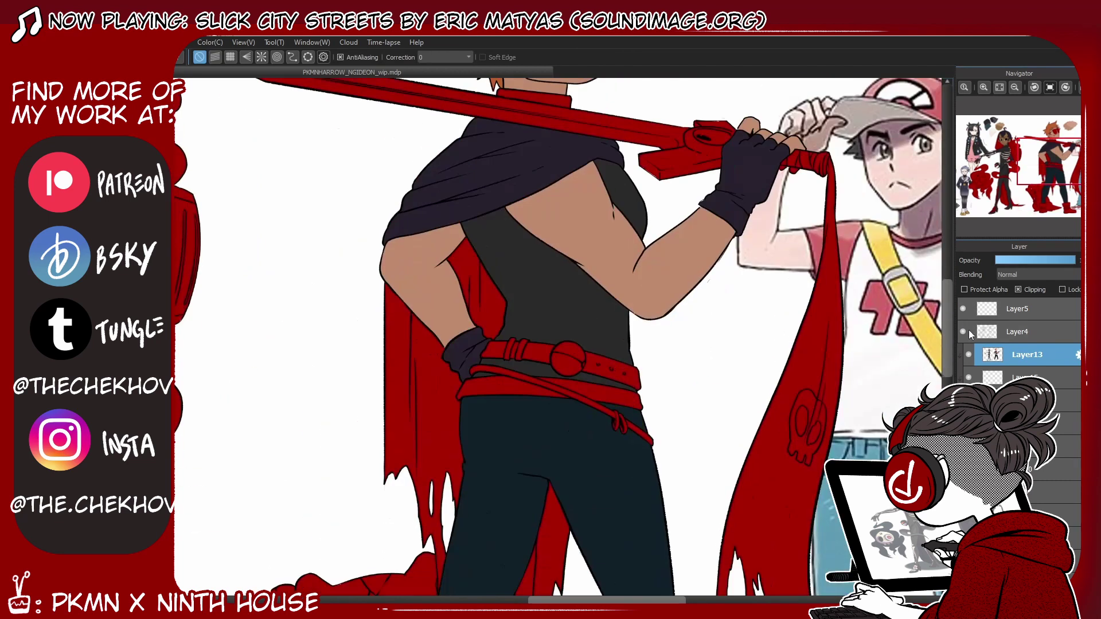
# Step: Fill the sword-bearer's boots with charcoal, their wrapped straps with grey and their soles with a dark tone
pyautogui.scroll(-5, 674, 352)
pyautogui.click(430, 504)
pyautogui.click(685, 515)
pyautogui.moveTo(467, 497); pyautogui.dragTo(640, 497)
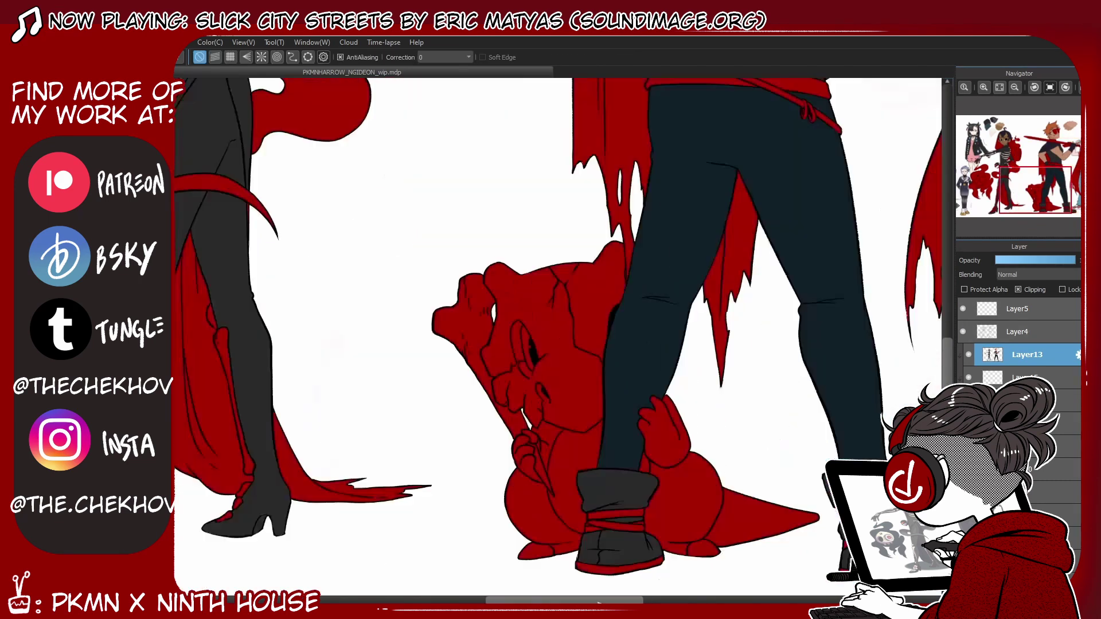
pyautogui.moveTo(287, 344); pyautogui.dragTo(230, 344)
pyautogui.click(552, 510)
pyautogui.click(231, 528)
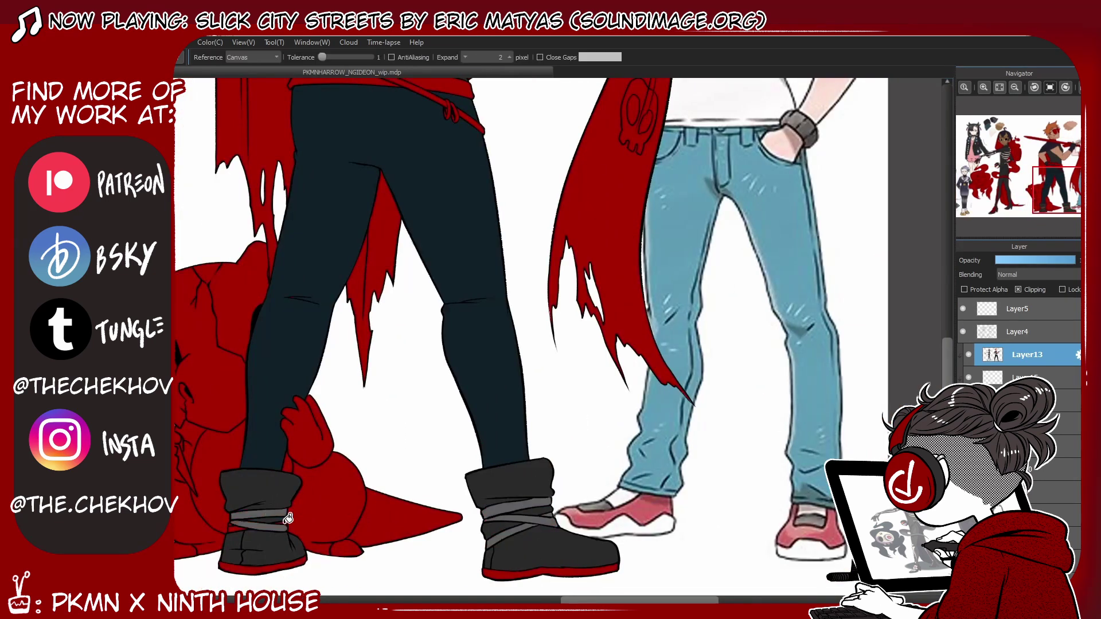
pyautogui.click(550, 572)
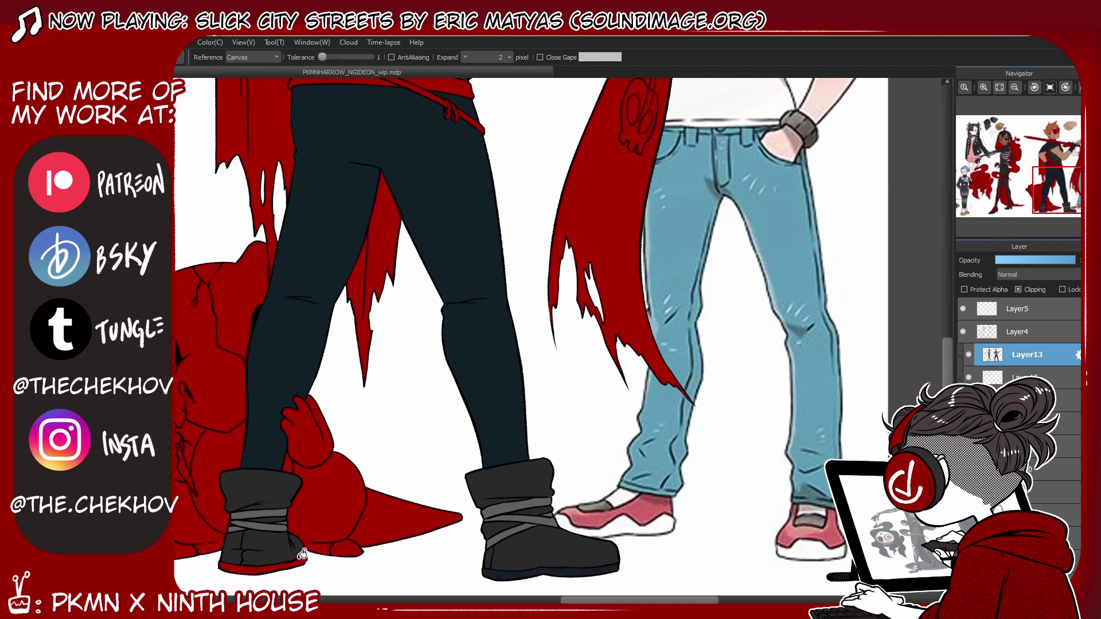
pyautogui.click(261, 568)
# Step: Fill both sides of the skeleton-suited character's veil with dark teal
pyautogui.scroll(5, 684, 366)
pyautogui.scroll(4, 684, 366)
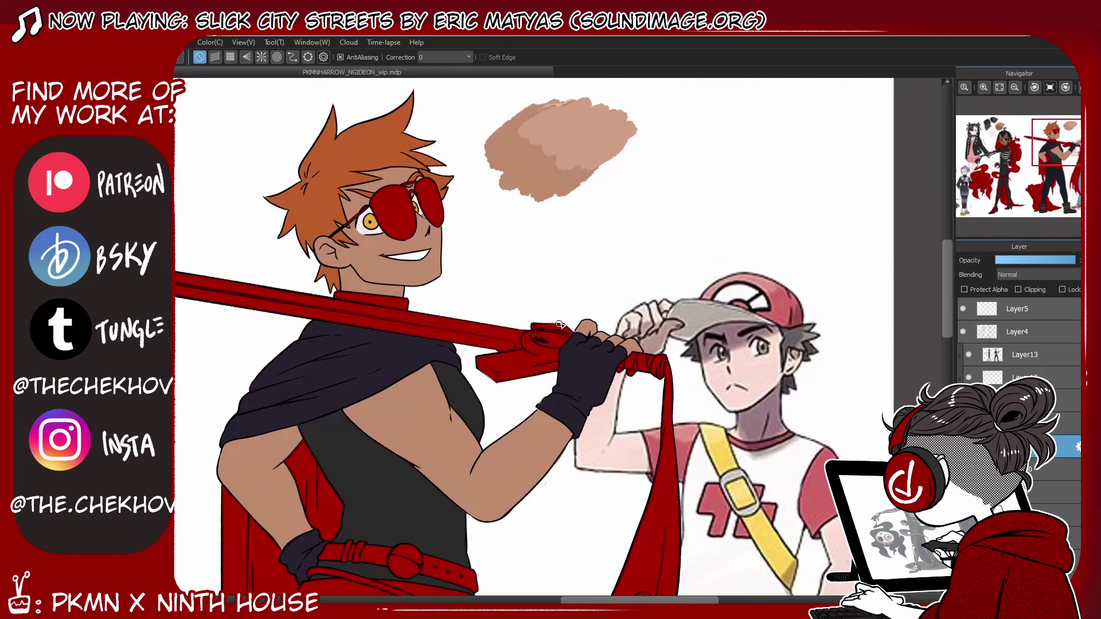
pyautogui.hscroll(-6, 683, 366)
pyautogui.hscroll(-5, 557, 355)
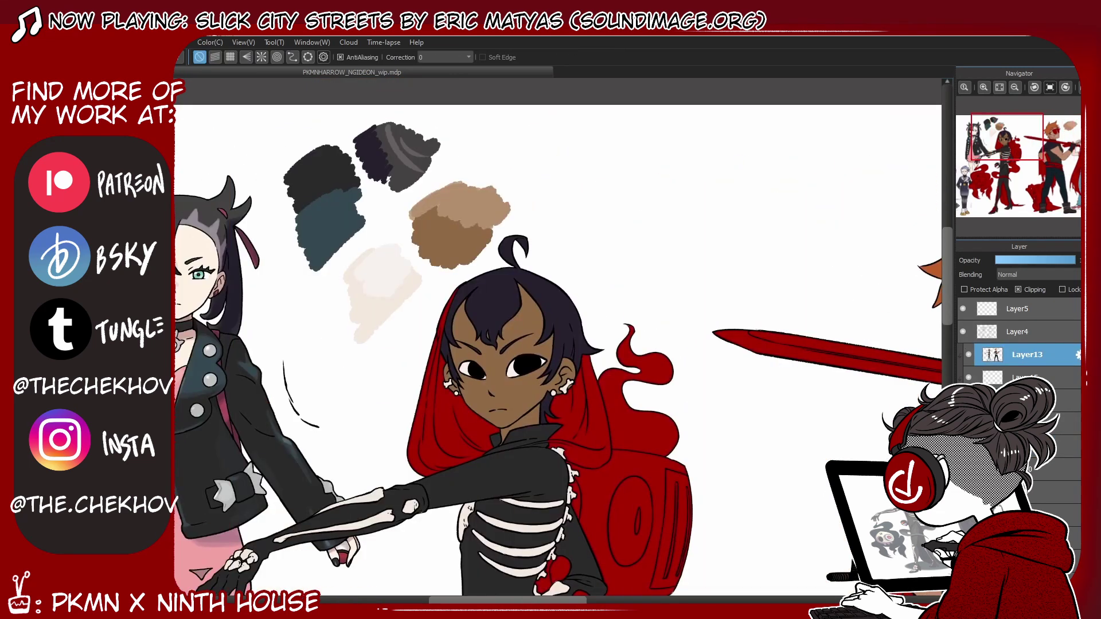
pyautogui.scroll(-2, 557, 355)
pyautogui.scroll(-8, 557, 356)
pyautogui.scroll(9, 558, 355)
pyautogui.press('g')
pyautogui.click(319, 436)
pyautogui.click(472, 395)
pyautogui.press('b')
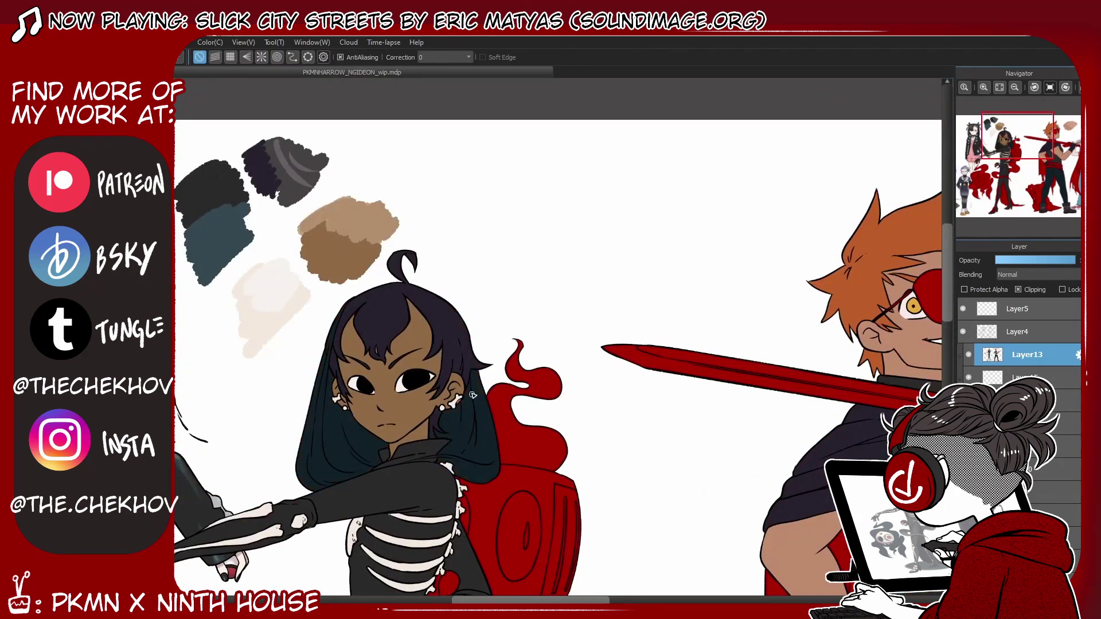